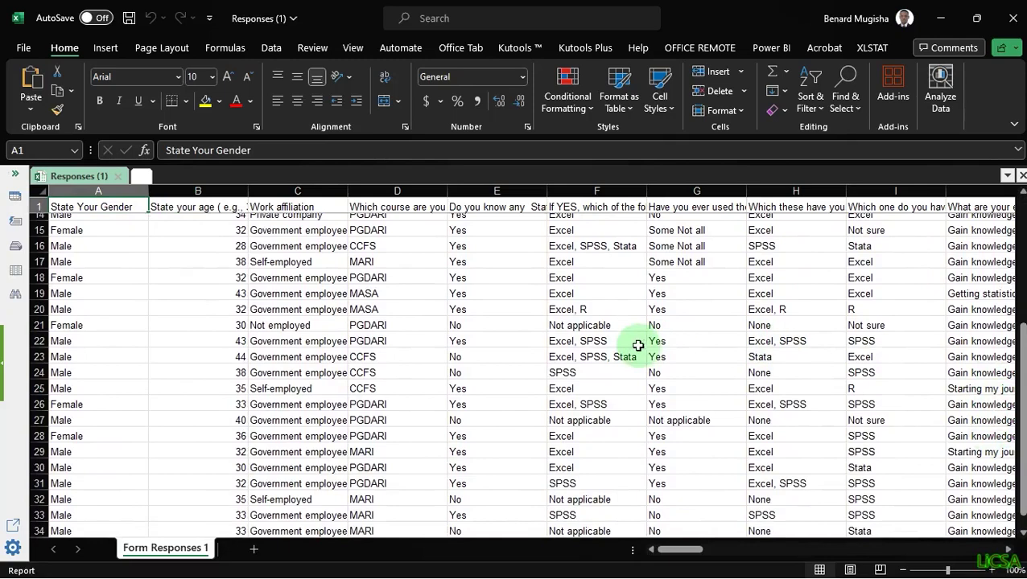
Examine the gender, age and work affiliation responses in columns A to C of the Form Responses 1 sheet
{"action": "left_click_drag", "start_coordinate": [1023, 396], "coordinate": [1024, 262]}
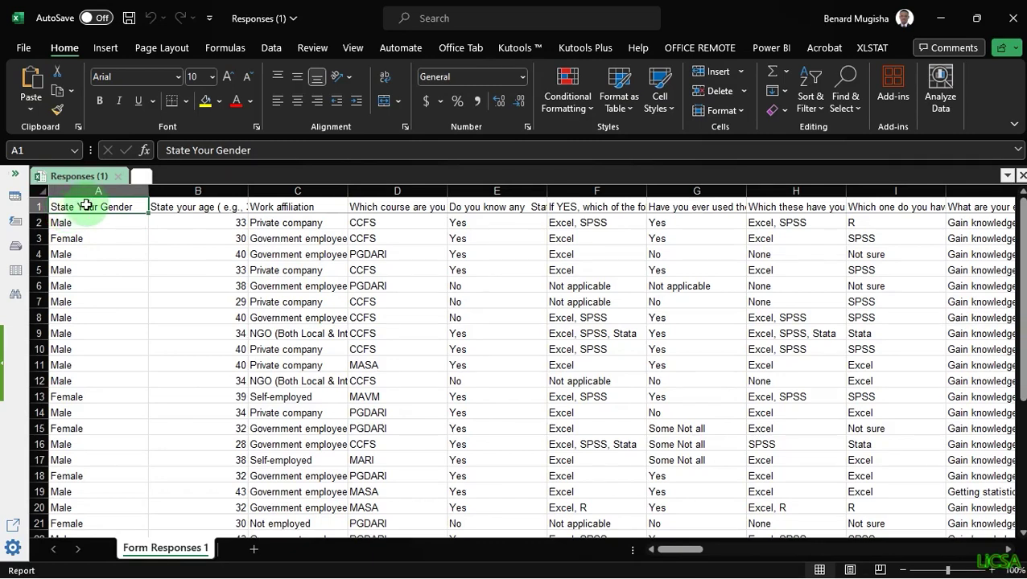
{"action": "left_click", "coordinate": [105, 190]}
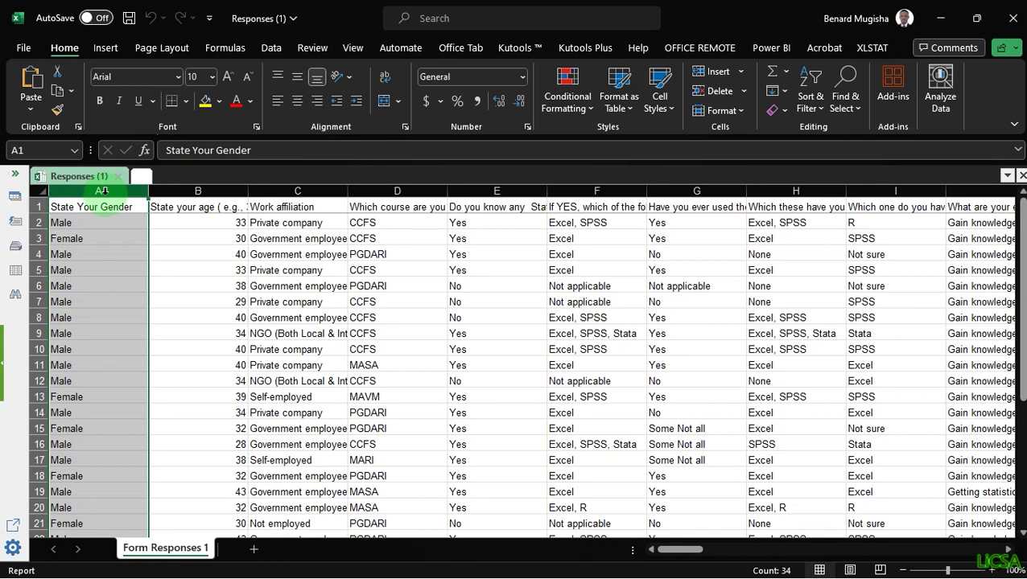
{"action": "left_click", "coordinate": [197, 193]}
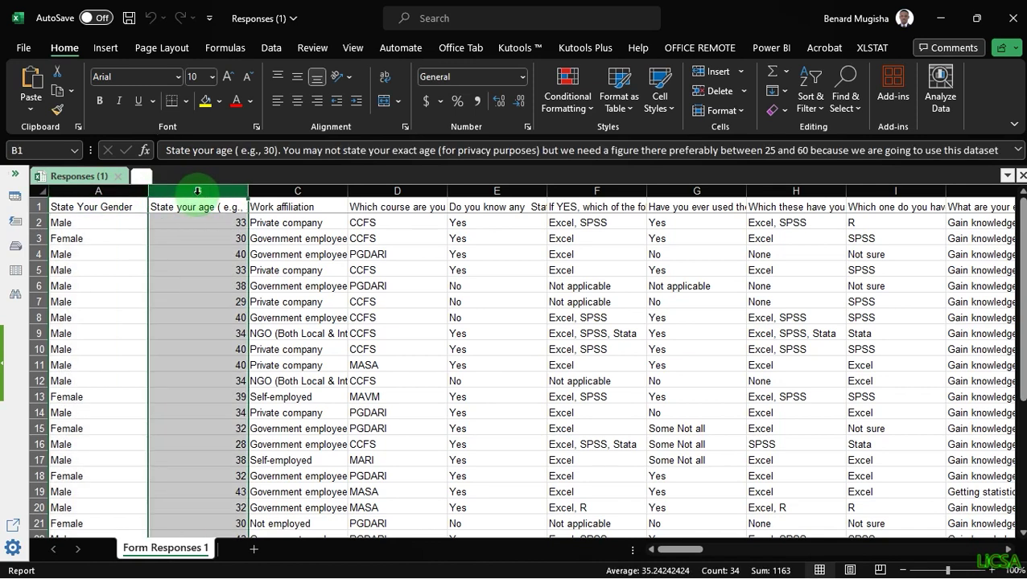
{"action": "left_click", "coordinate": [231, 227]}
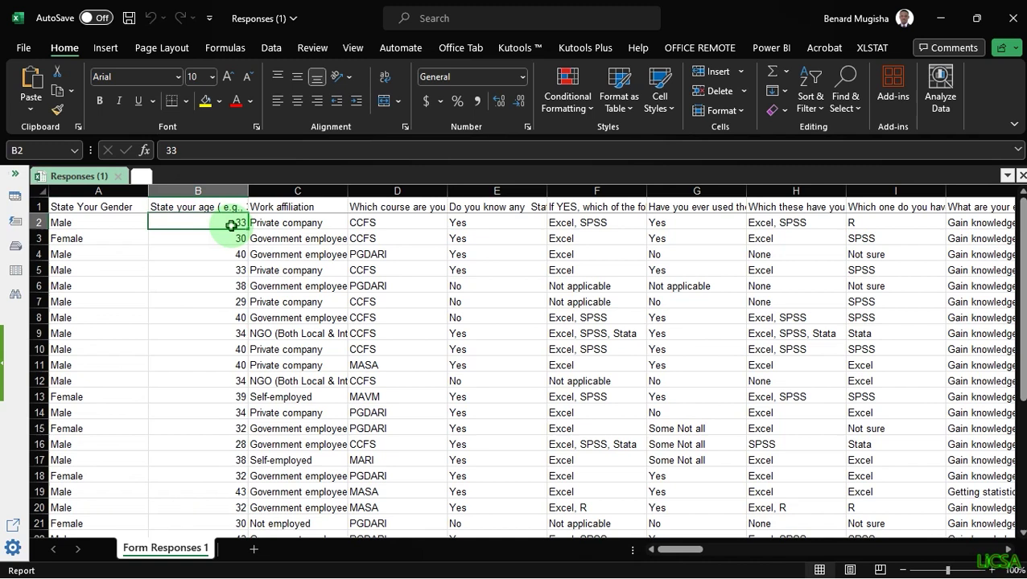
{"action": "left_click", "coordinate": [229, 239]}
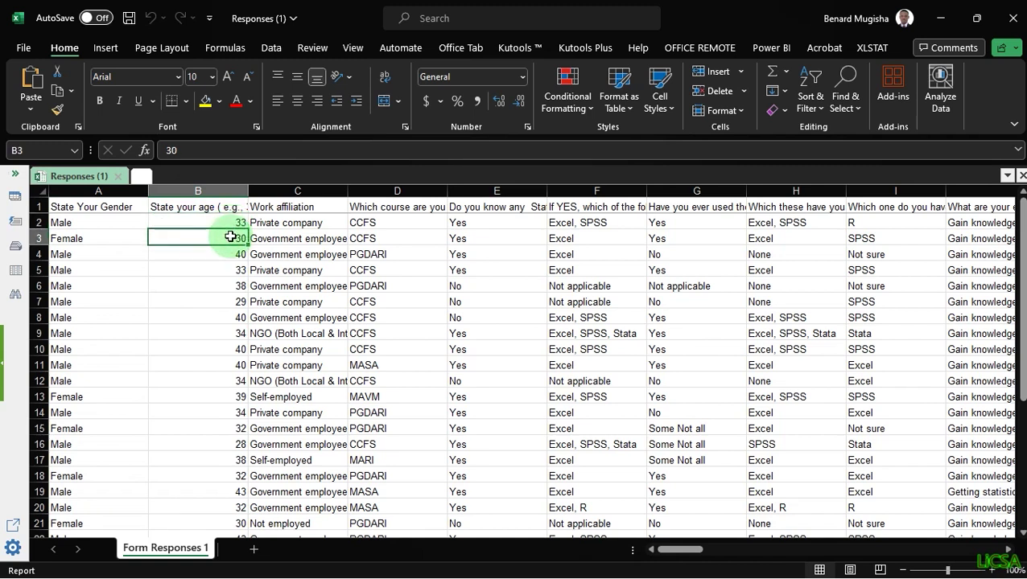
{"action": "left_click", "coordinate": [230, 258]}
{"action": "left_click", "coordinate": [233, 282]}
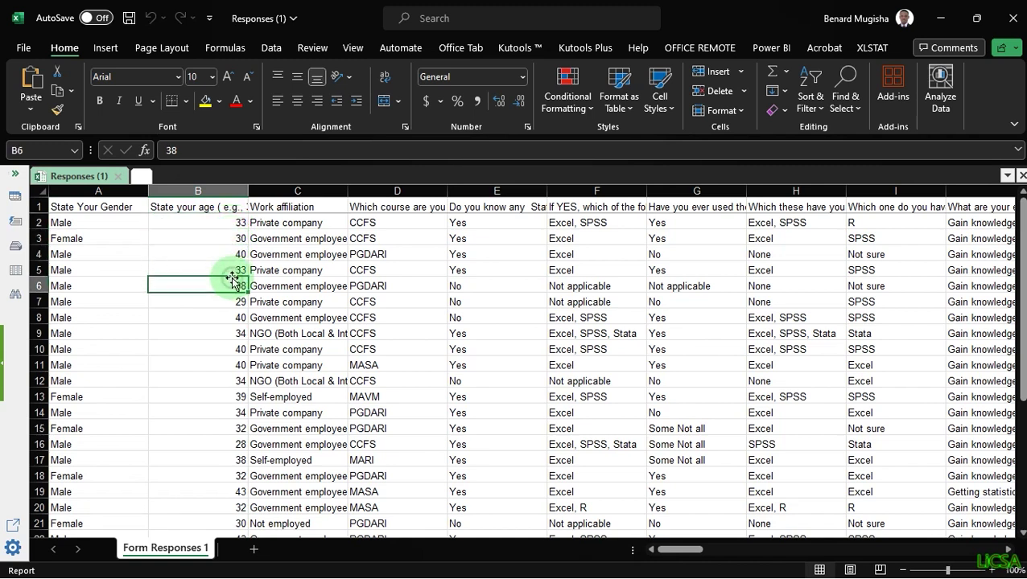
{"action": "left_click", "coordinate": [97, 229]}
{"action": "left_click_drag", "start_coordinate": [97, 229], "coordinate": [93, 296]}
{"action": "left_click_drag", "start_coordinate": [270, 228], "coordinate": [285, 344]}
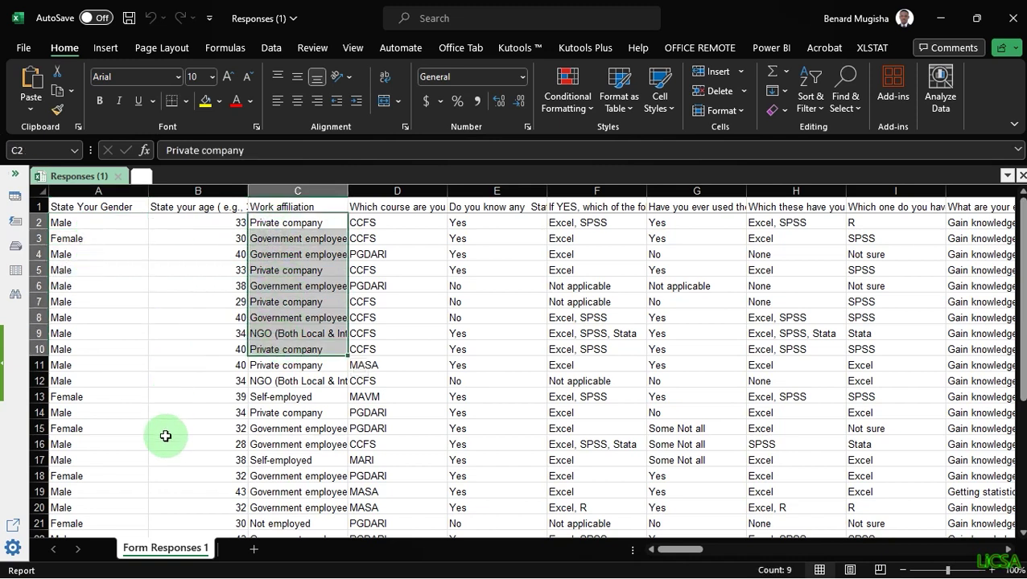
{"action": "left_click", "coordinate": [163, 509]}
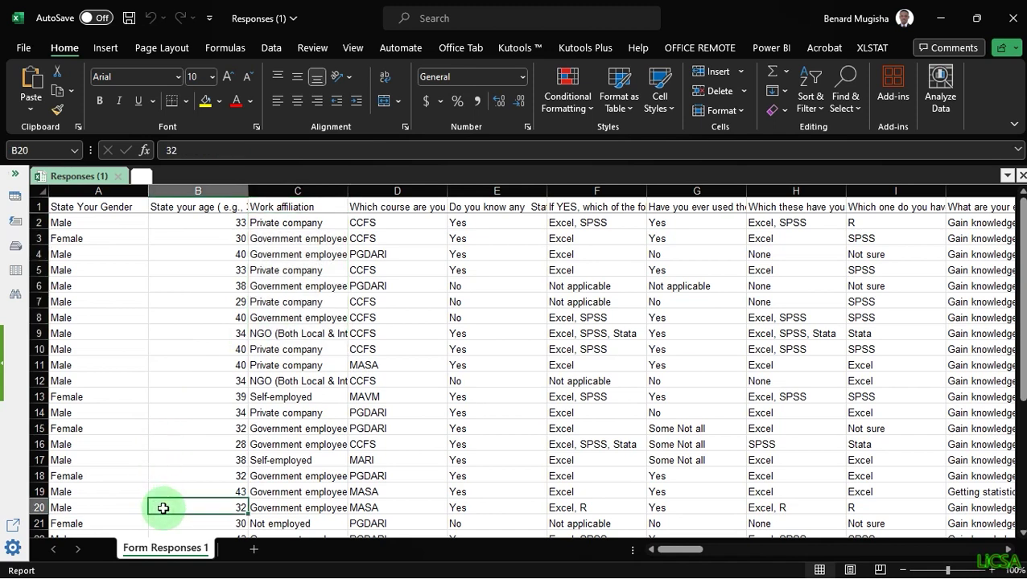
Add a new worksheet after Form Responses 1 and name it Description
{"action": "left_click", "coordinate": [252, 548]}
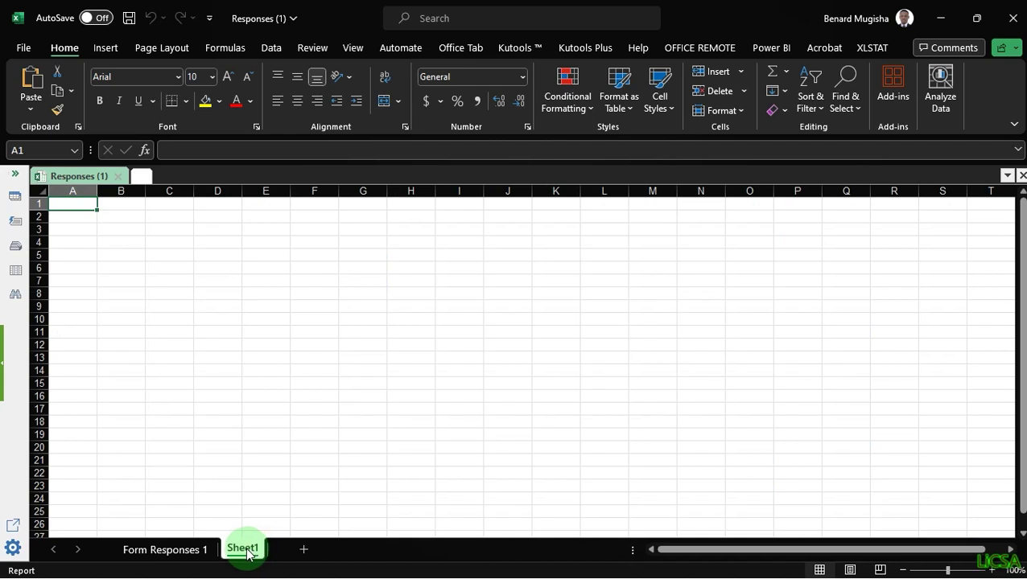
{"action": "double_click", "coordinate": [243, 549]}
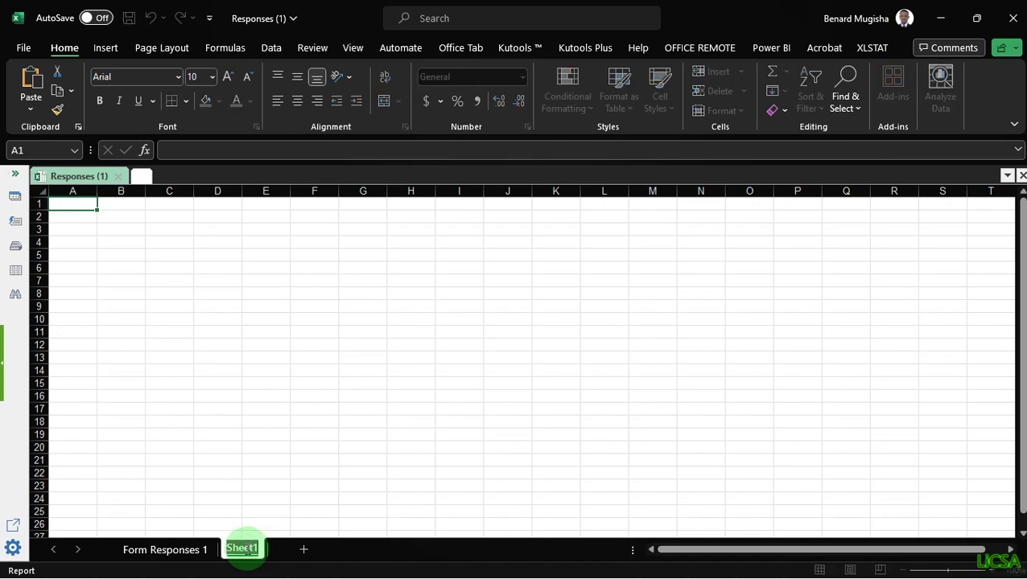
{"action": "type", "text": "Des"}
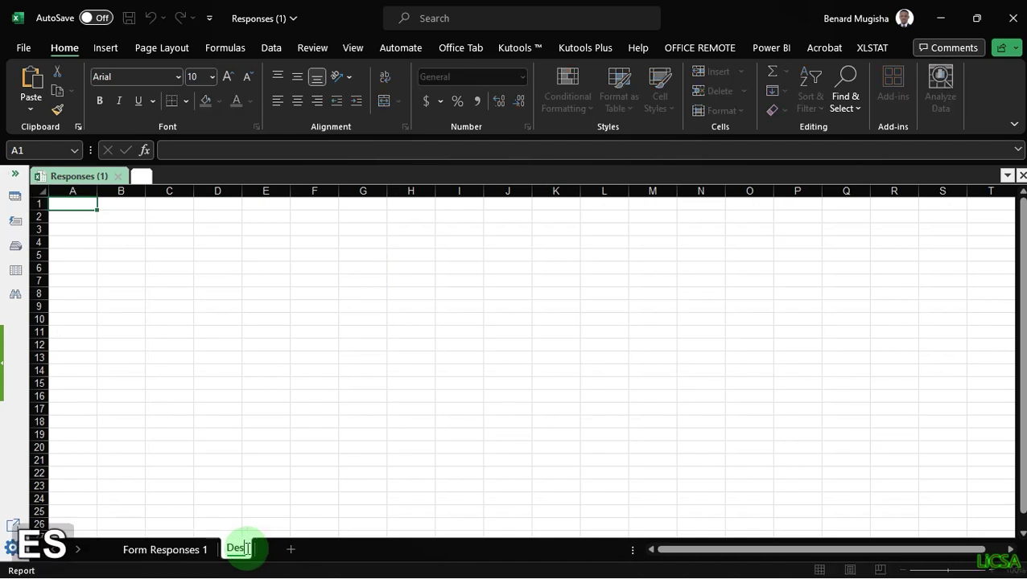
{"action": "type", "text": "crit"}
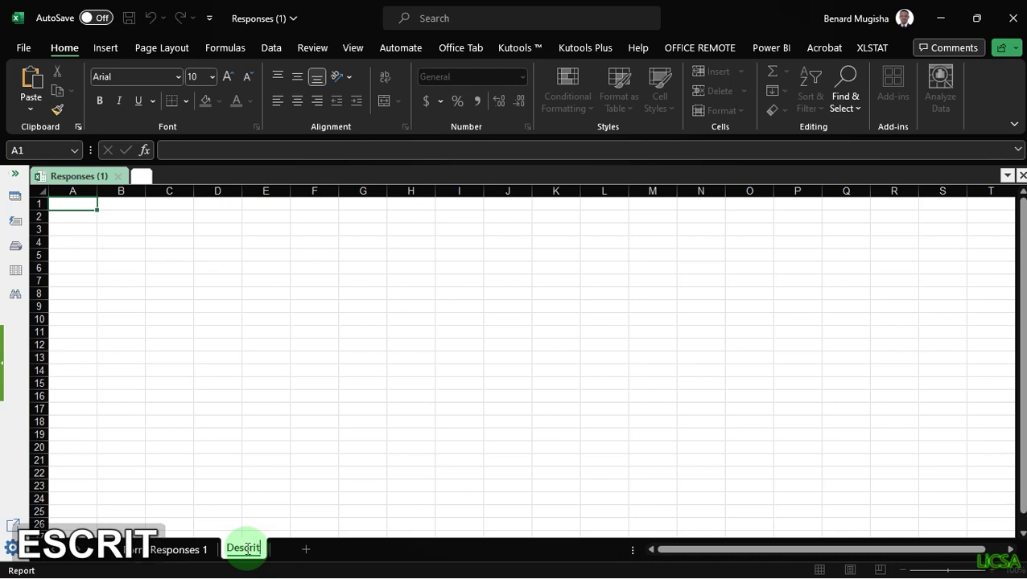
{"action": "type", "text": "ion"}
{"action": "key", "text": "BackSpace"}
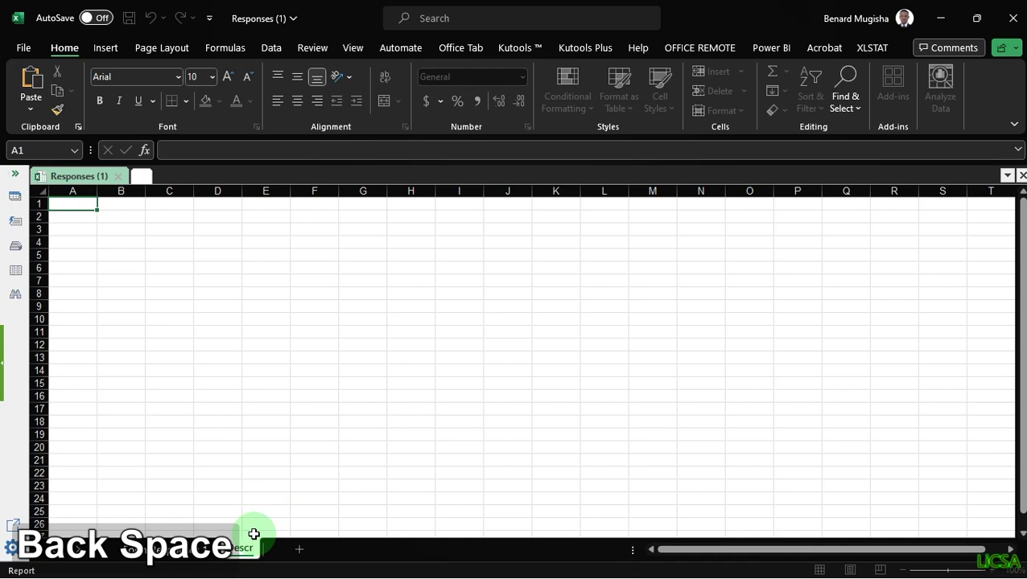
{"action": "type", "text": "ipr"}
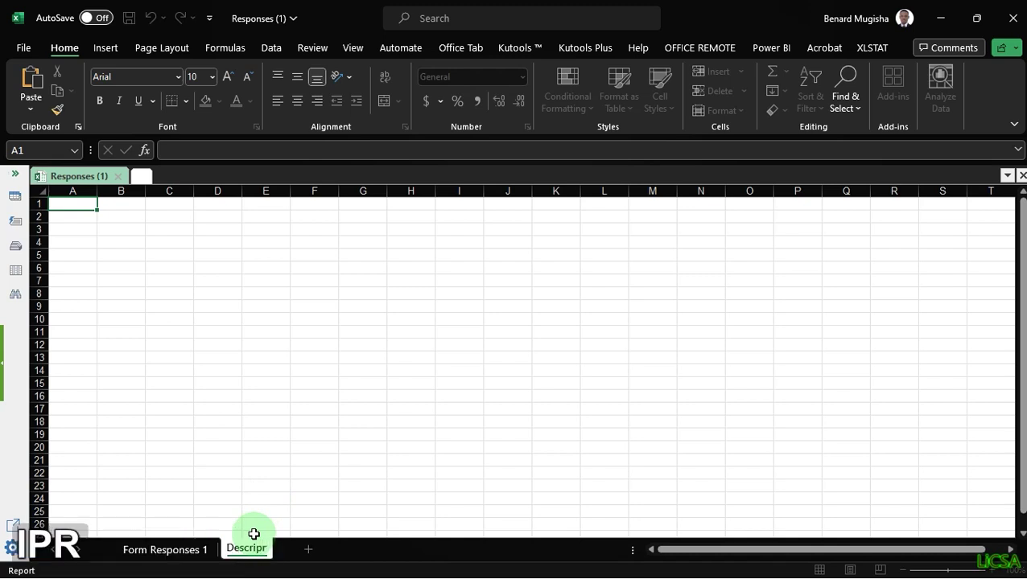
{"action": "key", "text": "BackSpace"}
{"action": "type", "text": "tion"}
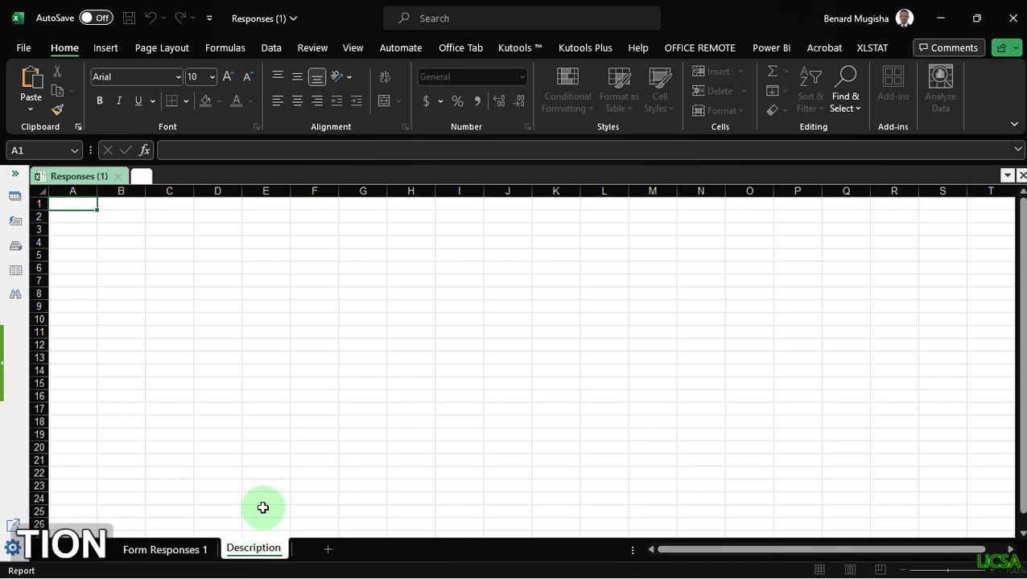
{"action": "left_click", "coordinate": [244, 503]}
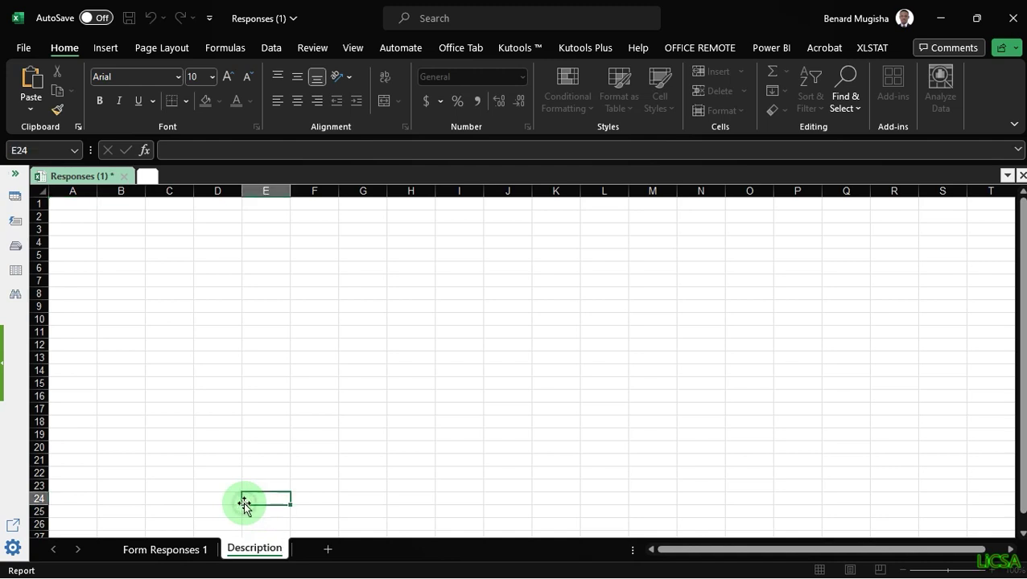
Rename the Form Responses 1 worksheet as Responses
{"action": "left_click", "coordinate": [172, 550]}
{"action": "double_click", "coordinate": [149, 550]}
{"action": "left_click_drag", "start_coordinate": [149, 550], "coordinate": [70, 552]}
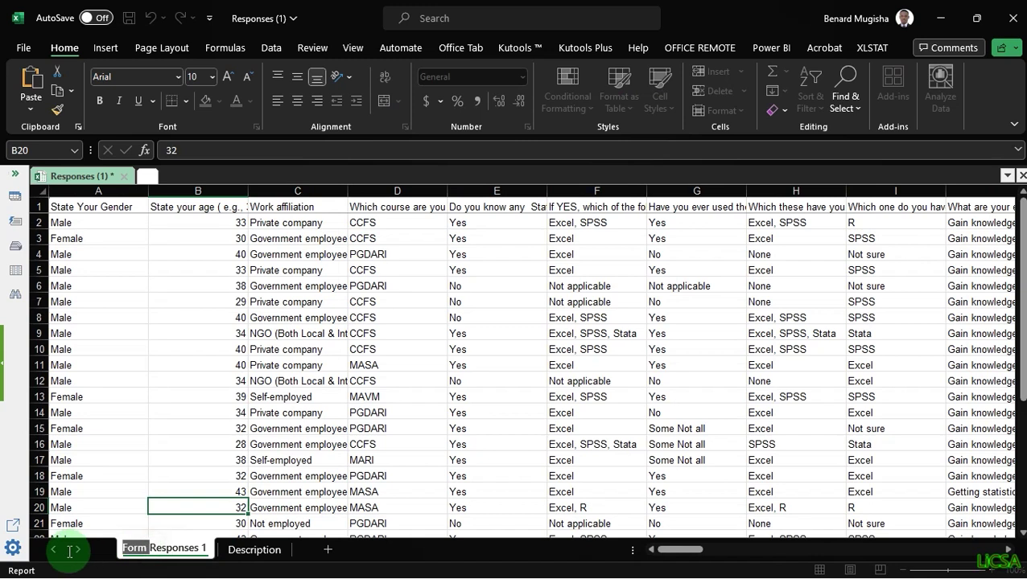
{"action": "key", "text": "BackSpace"}
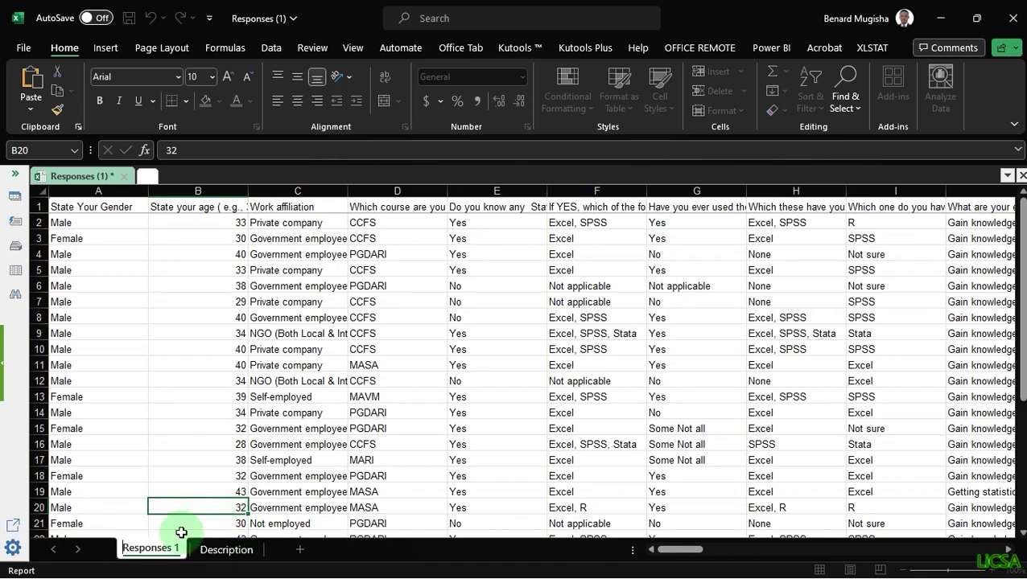
{"action": "key", "text": "BackSpace"}
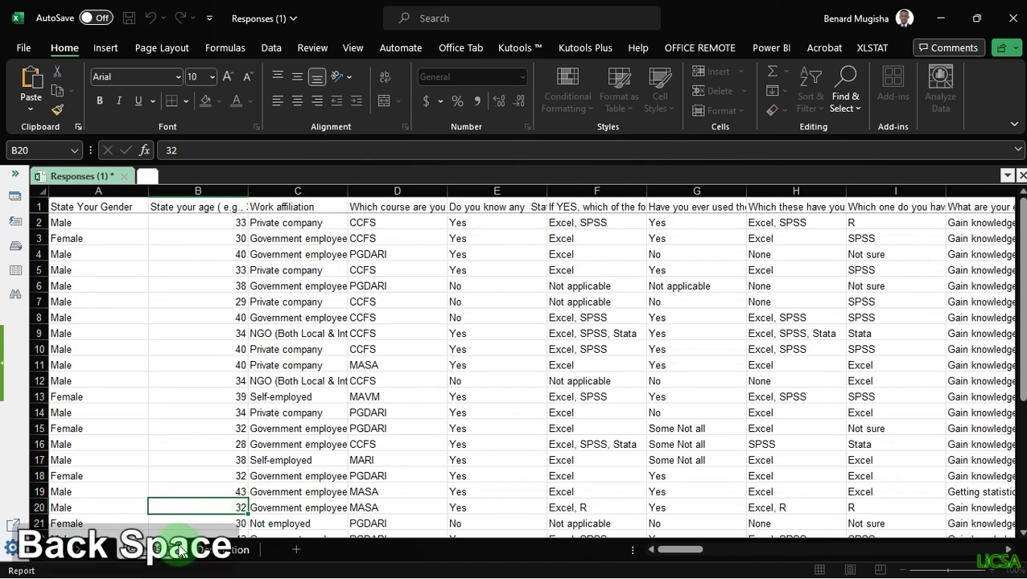
{"action": "key", "text": "BackSpace"}
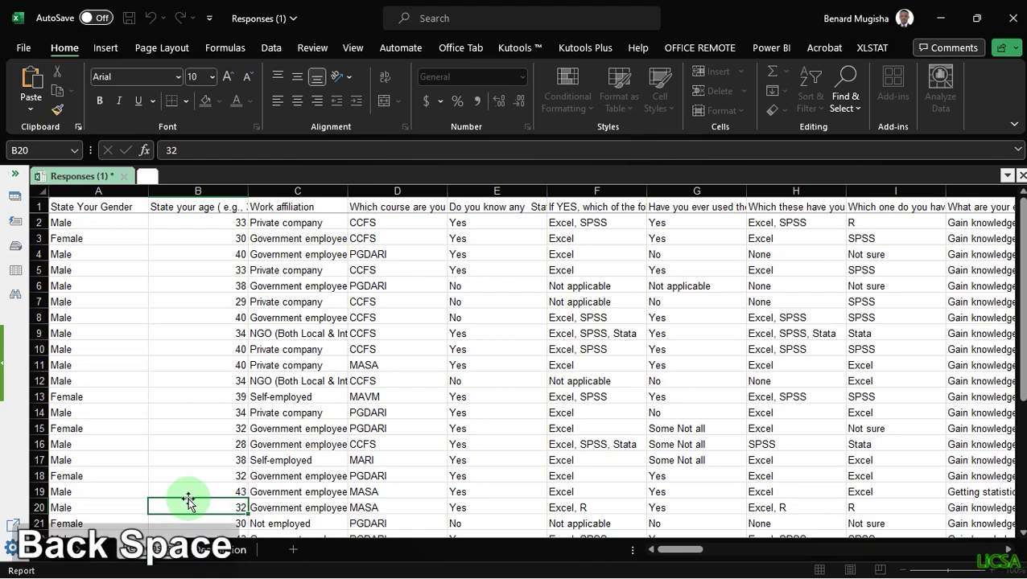
{"action": "left_click", "coordinate": [201, 429]}
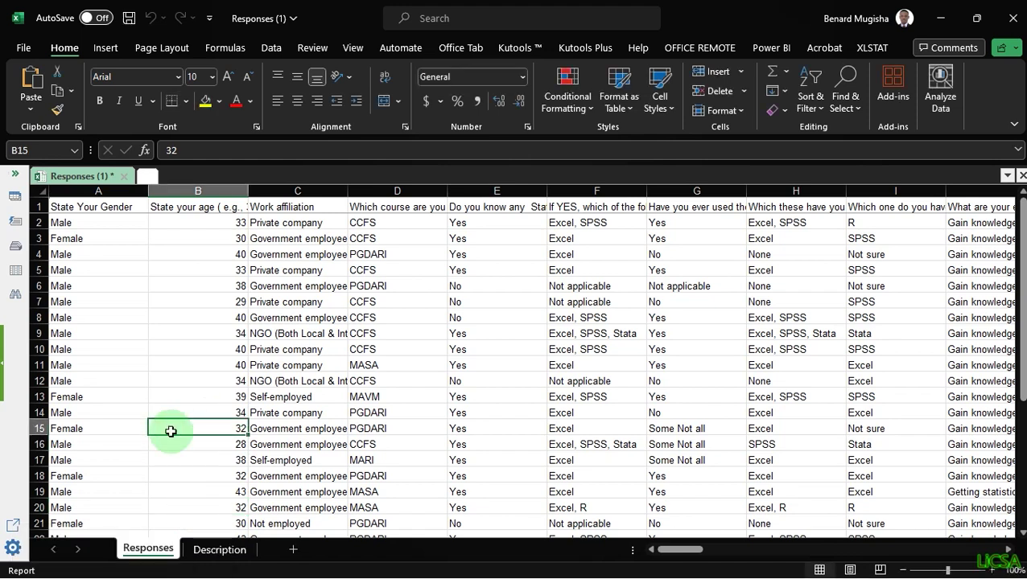
Copy the entire question header row, row 1, of the Responses sheet
{"action": "left_click", "coordinate": [37, 207]}
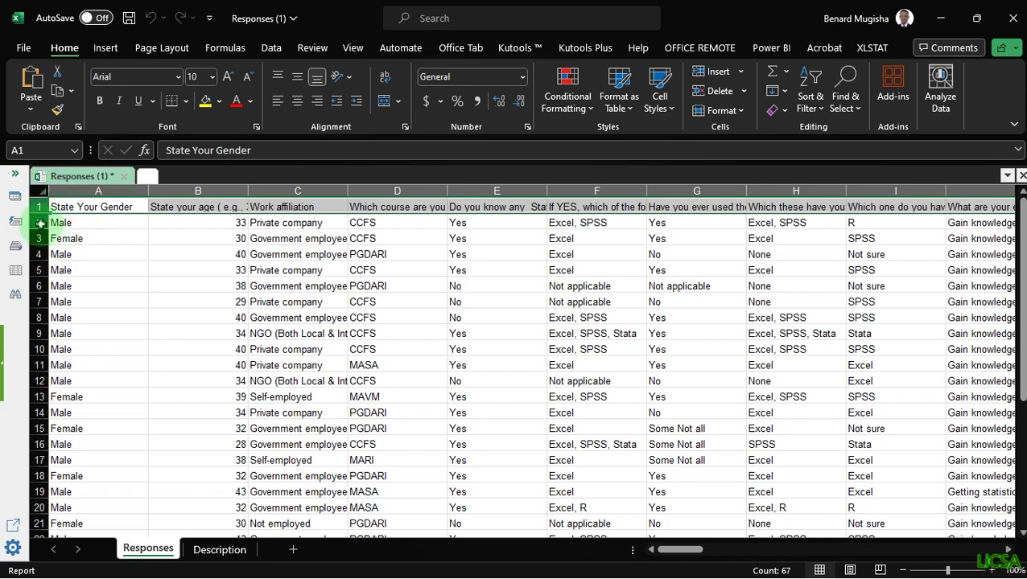
{"action": "left_click", "coordinate": [38, 223]}
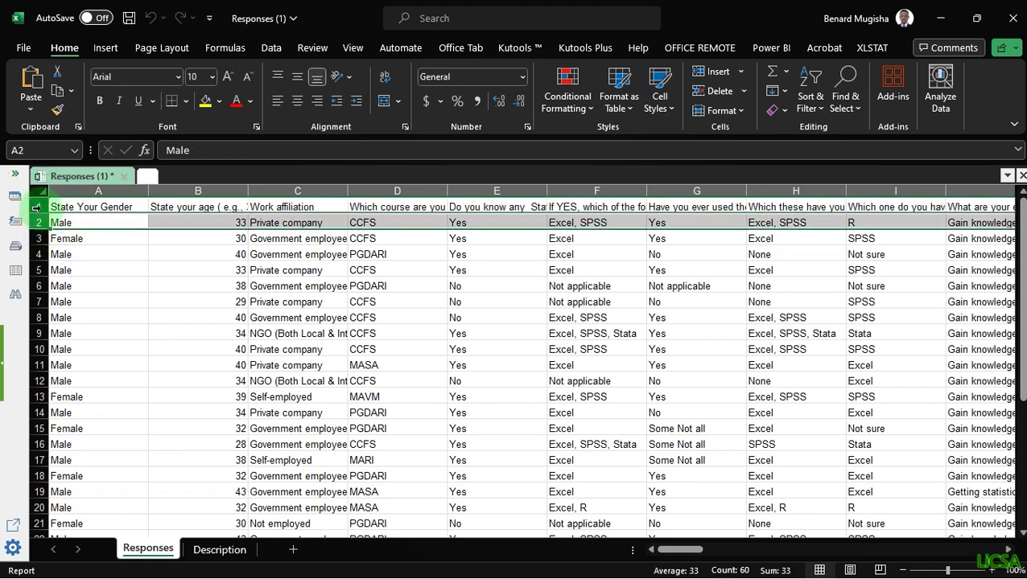
{"action": "left_click", "coordinate": [36, 206]}
{"action": "key", "text": "ctrl"}
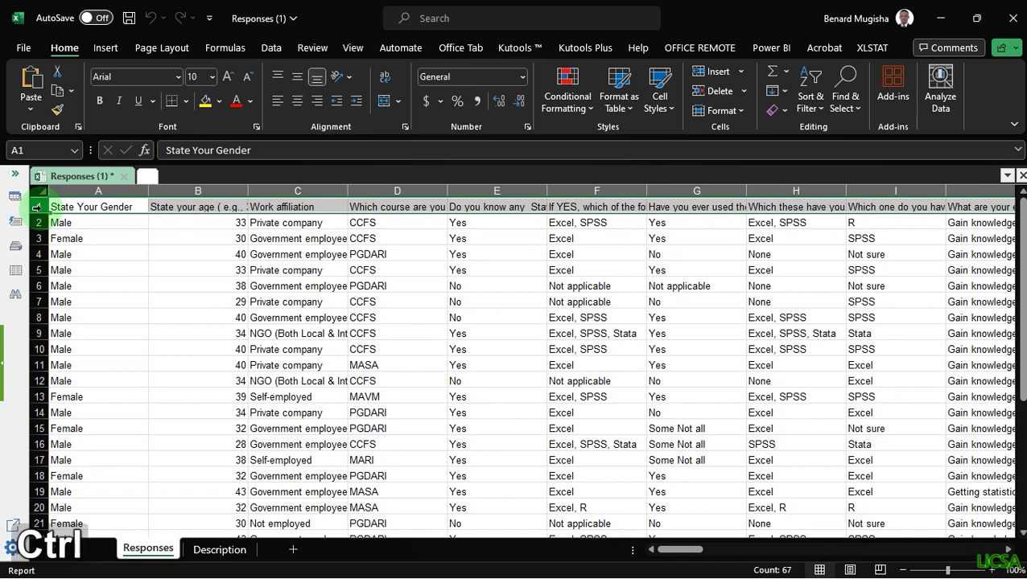
{"action": "key", "text": "ctrl+c"}
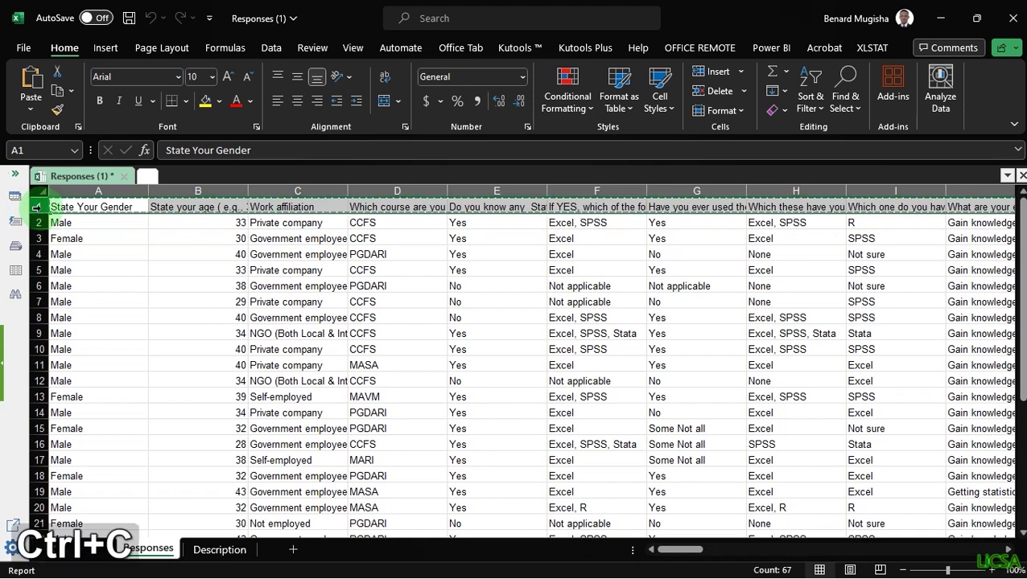
Paste the copied headers transposed into the Description sheet starting at cell B2, and autofit column B to the question text
{"action": "left_click", "coordinate": [211, 549]}
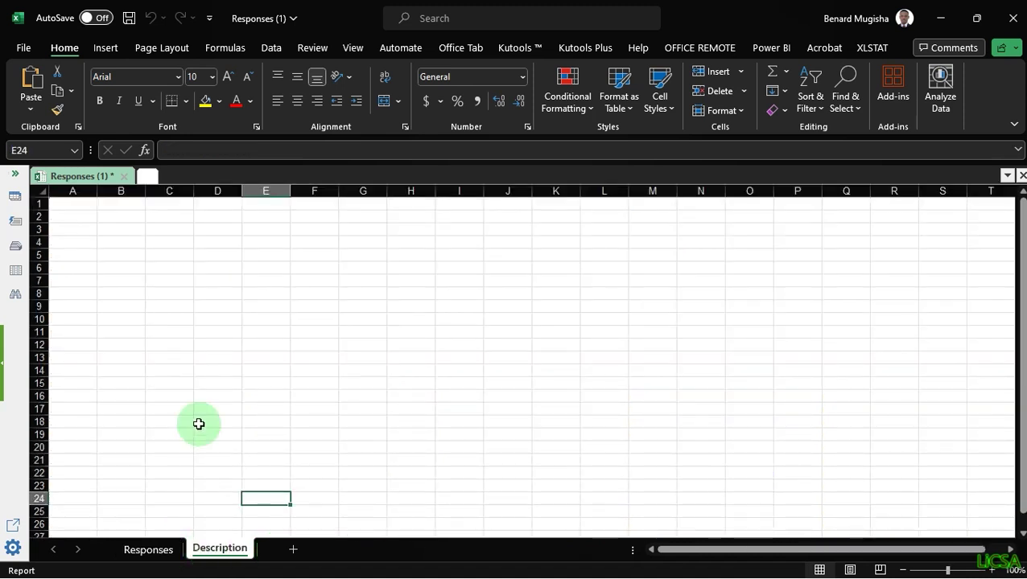
{"action": "left_click", "coordinate": [116, 215]}
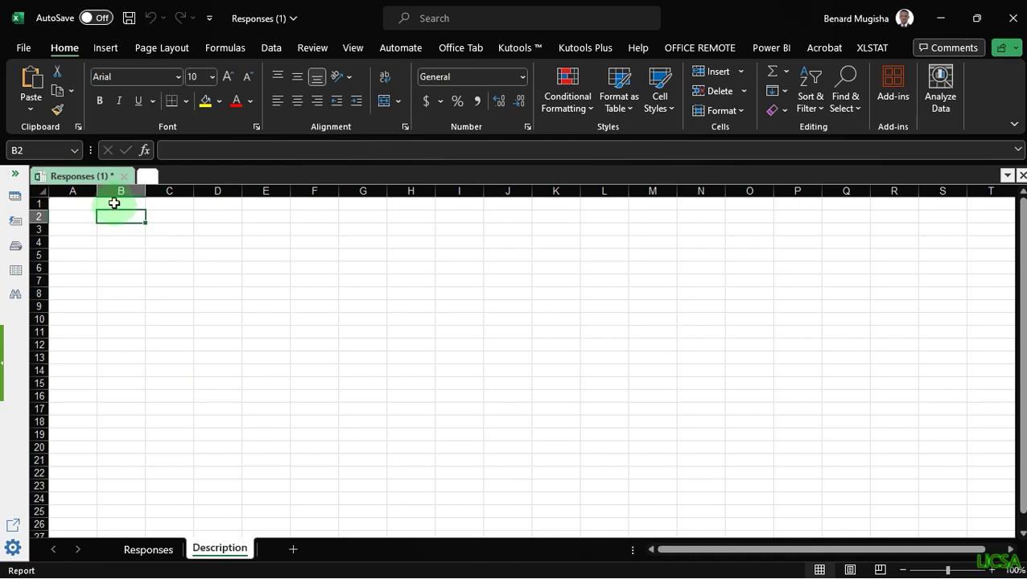
{"action": "left_click", "coordinate": [113, 203]}
{"action": "left_click", "coordinate": [78, 206]}
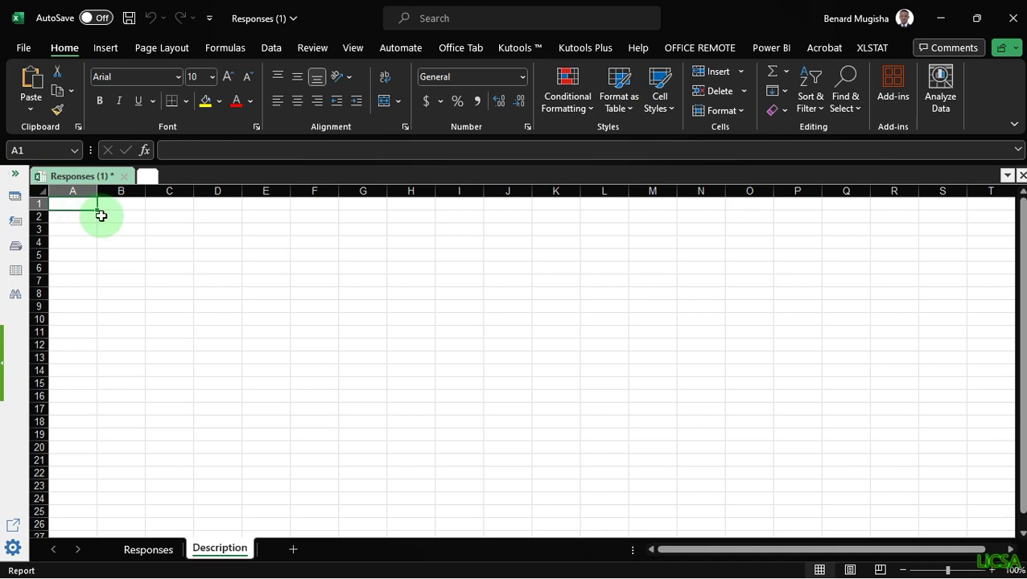
{"action": "left_click", "coordinate": [112, 218]}
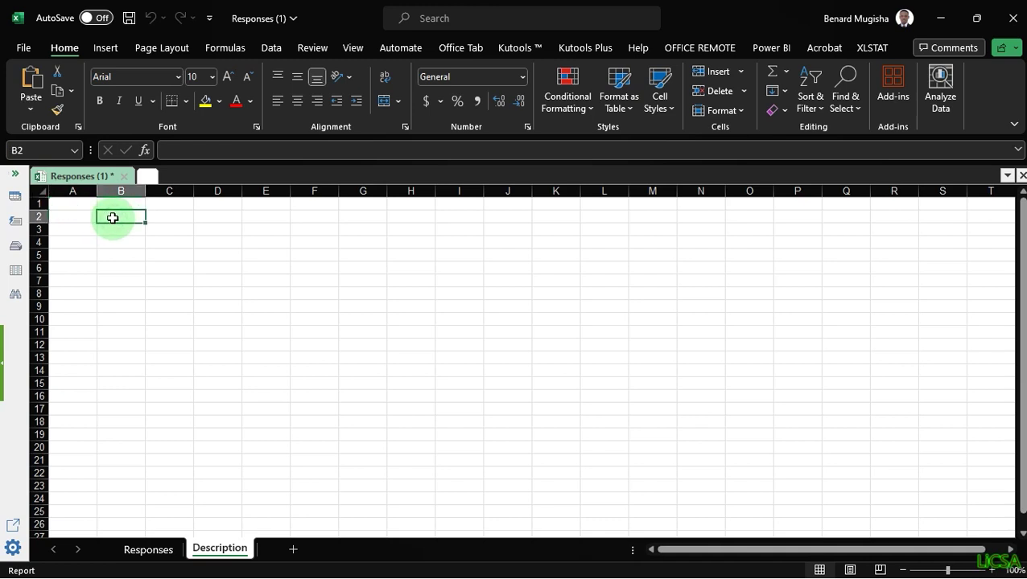
{"action": "left_click", "coordinate": [31, 110]}
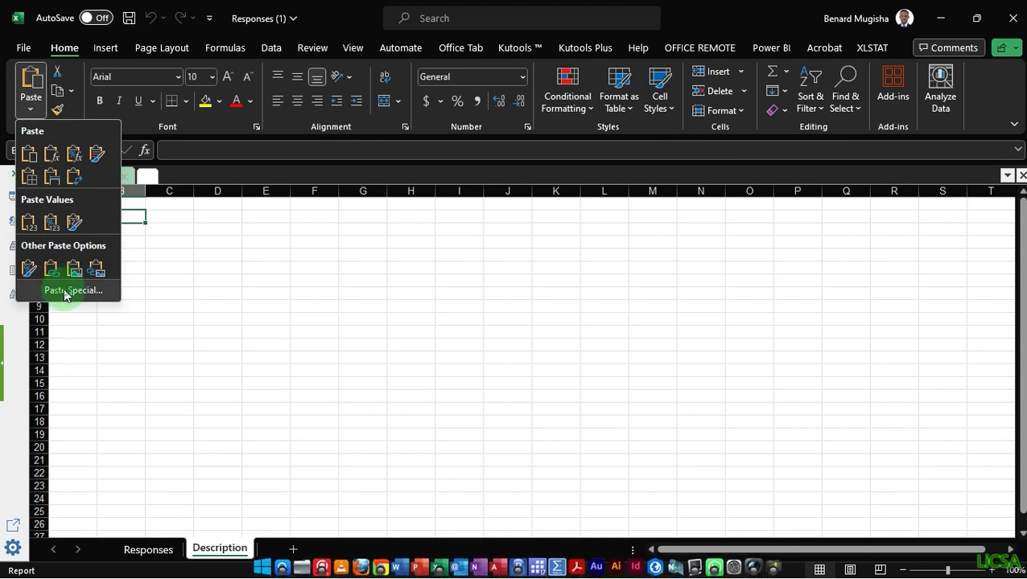
{"action": "left_click", "coordinate": [66, 293]}
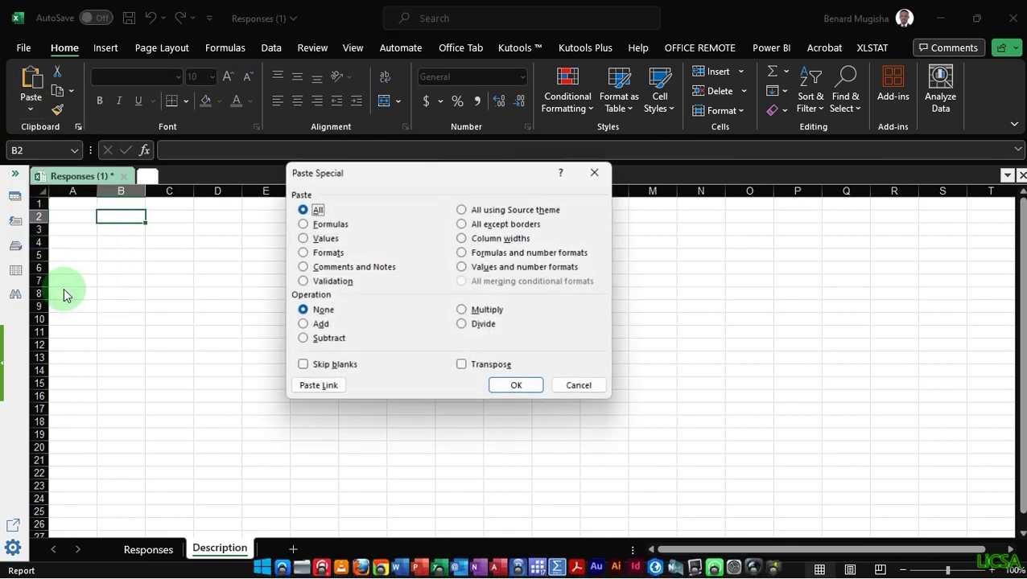
{"action": "left_click", "coordinate": [461, 366]}
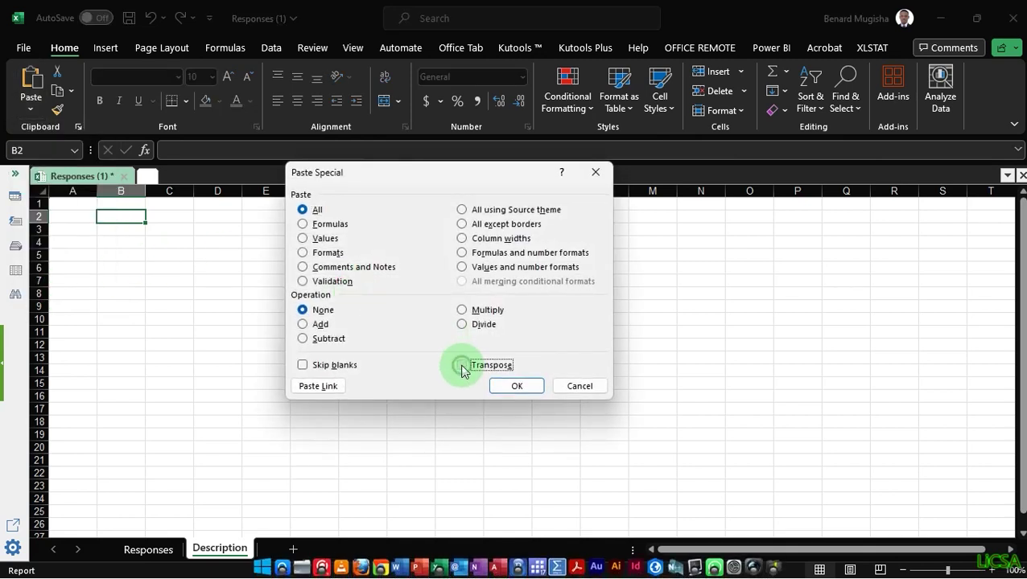
{"action": "left_click", "coordinate": [516, 387]}
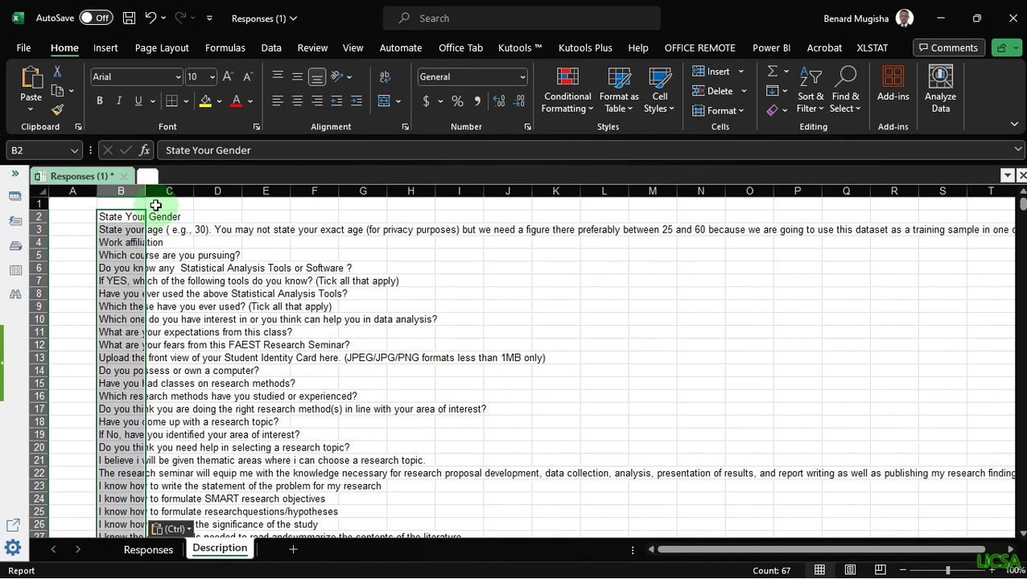
{"action": "double_click", "coordinate": [146, 191]}
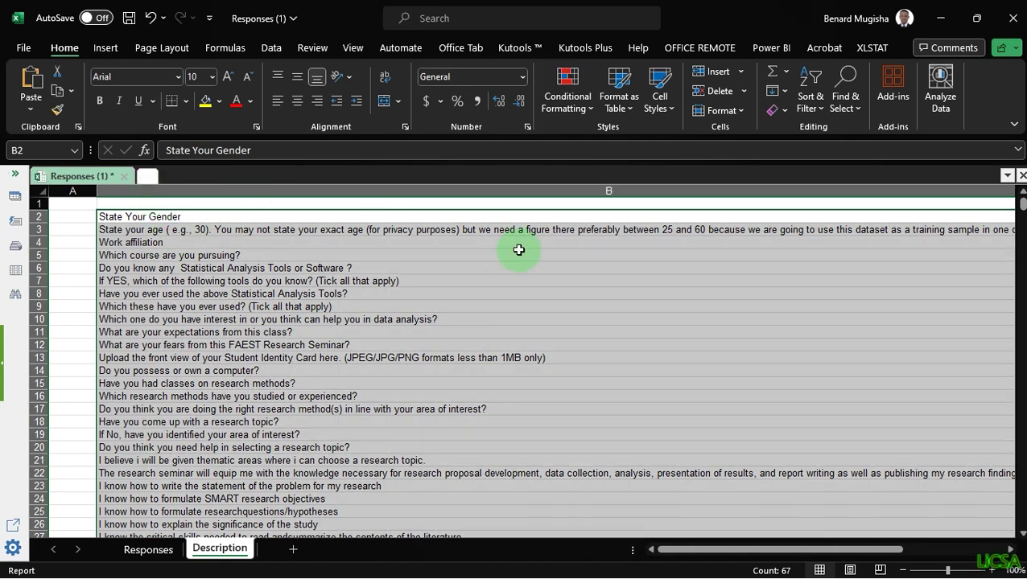
{"action": "left_click", "coordinate": [180, 232]}
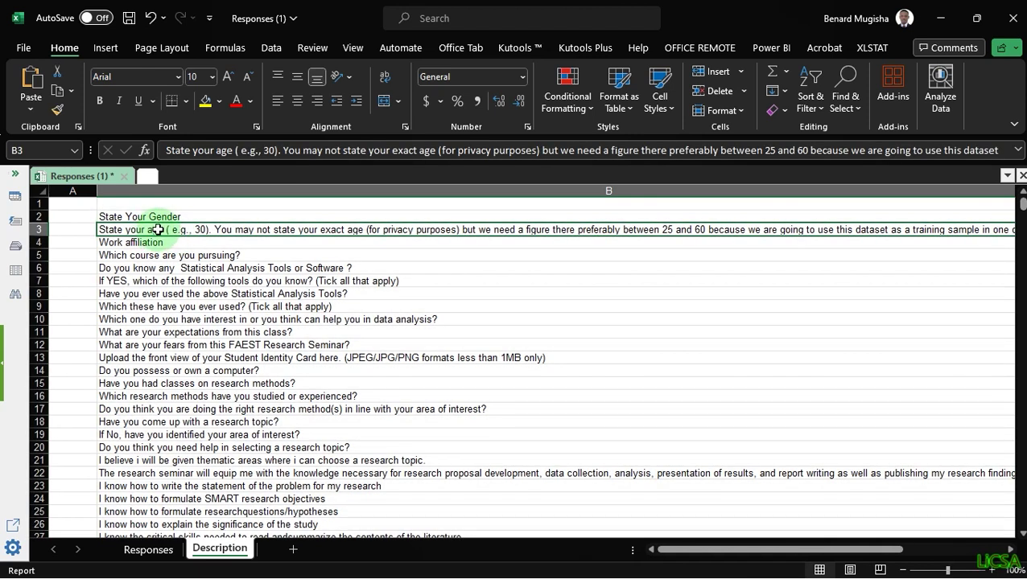
Shorten the age question in cell B3 of the Description sheet to "State your age"
{"action": "double_click", "coordinate": [165, 230]}
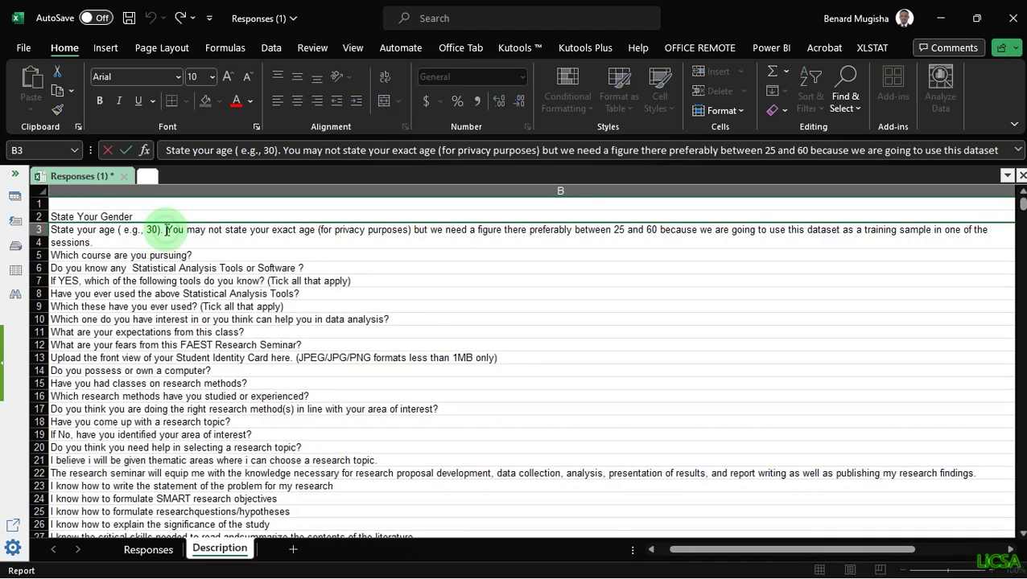
{"action": "left_click_drag", "start_coordinate": [118, 232], "coordinate": [566, 272]}
{"action": "key", "text": "BackSpace"}
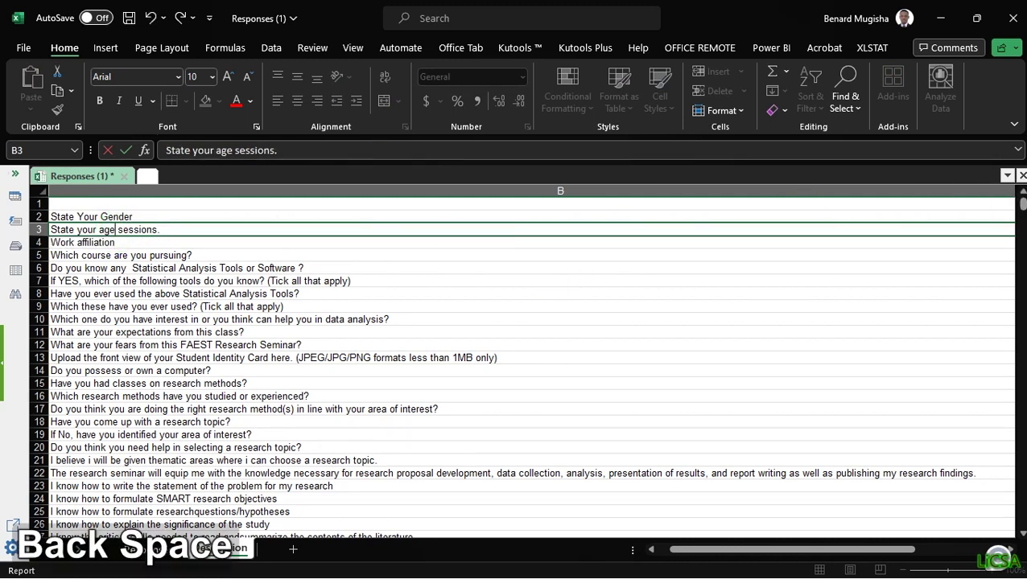
{"action": "key", "text": "Delete"}
{"action": "key", "text": "Delete"}
{"action": "key", "text": "Delete"}
{"action": "key", "text": "Delete"}
{"action": "key", "text": "Delete"}
{"action": "key", "text": "Delete"}
{"action": "key", "text": "Delete"}
{"action": "key", "text": "Delete"}
{"action": "key", "text": "Delete"}
{"action": "key", "text": "Delete"}
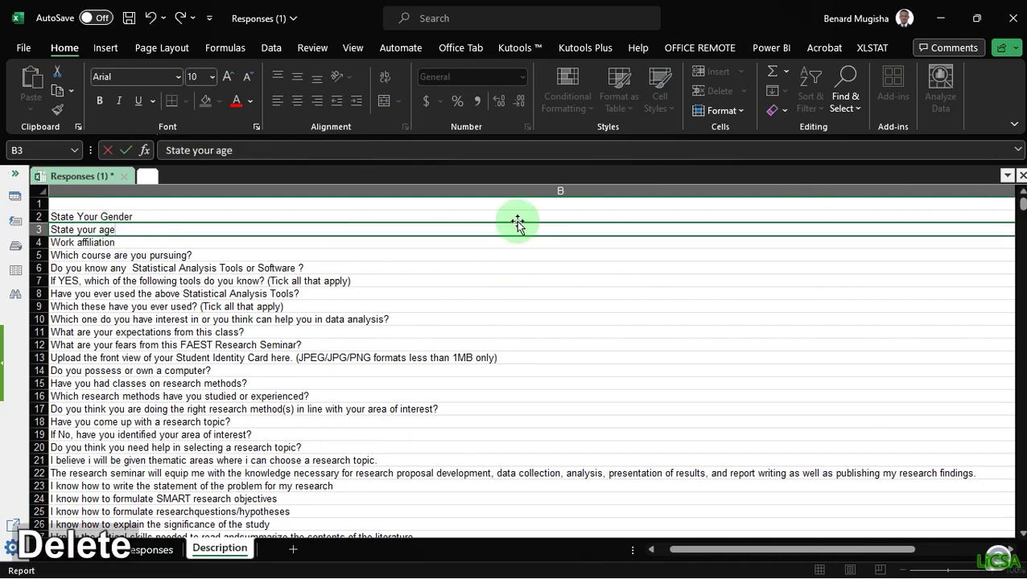
{"action": "left_click", "coordinate": [362, 476]}
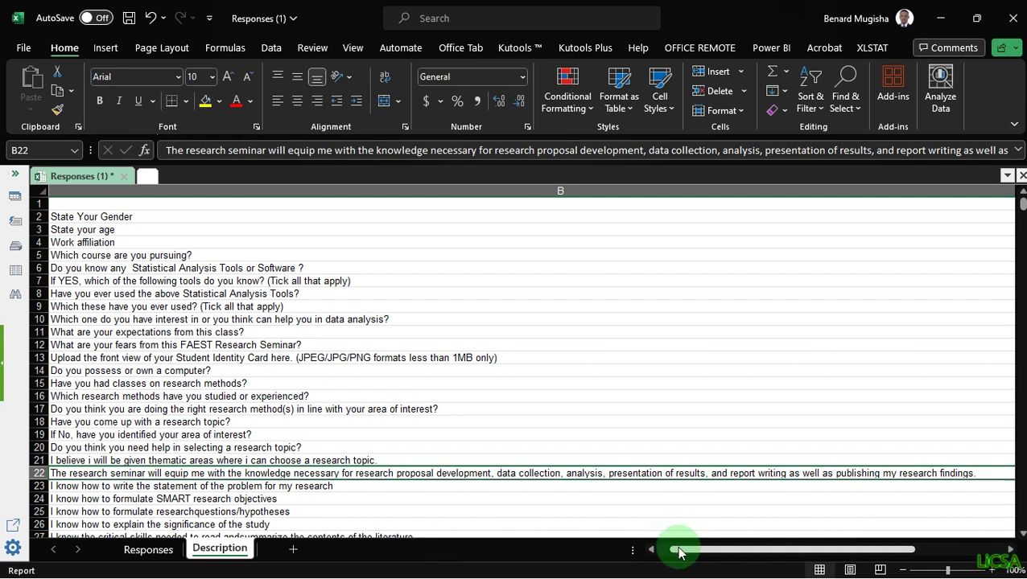
Enter the heading Description in cell B1, above the list of questions
{"action": "left_click", "coordinate": [643, 550]}
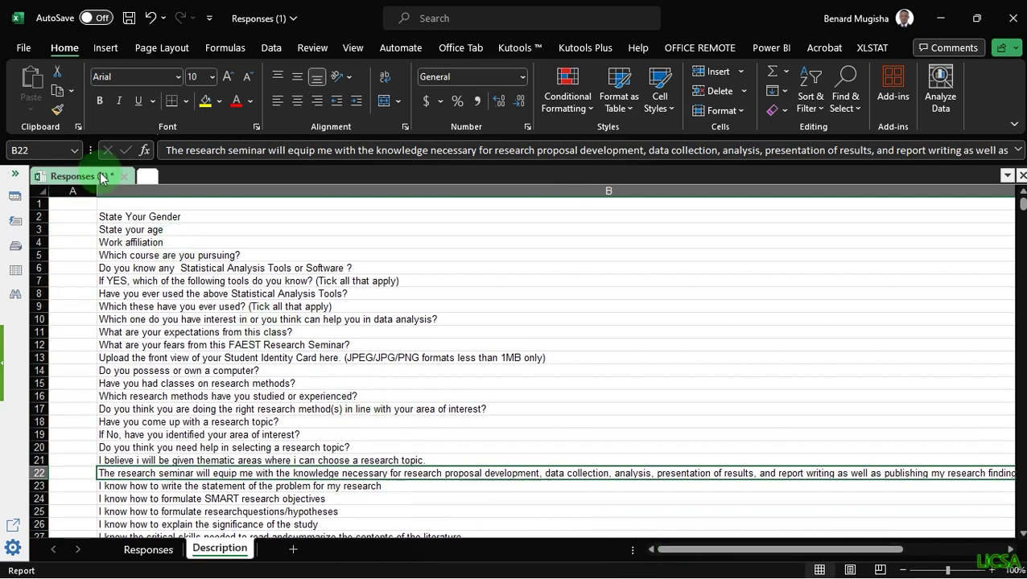
{"action": "left_click", "coordinate": [117, 204]}
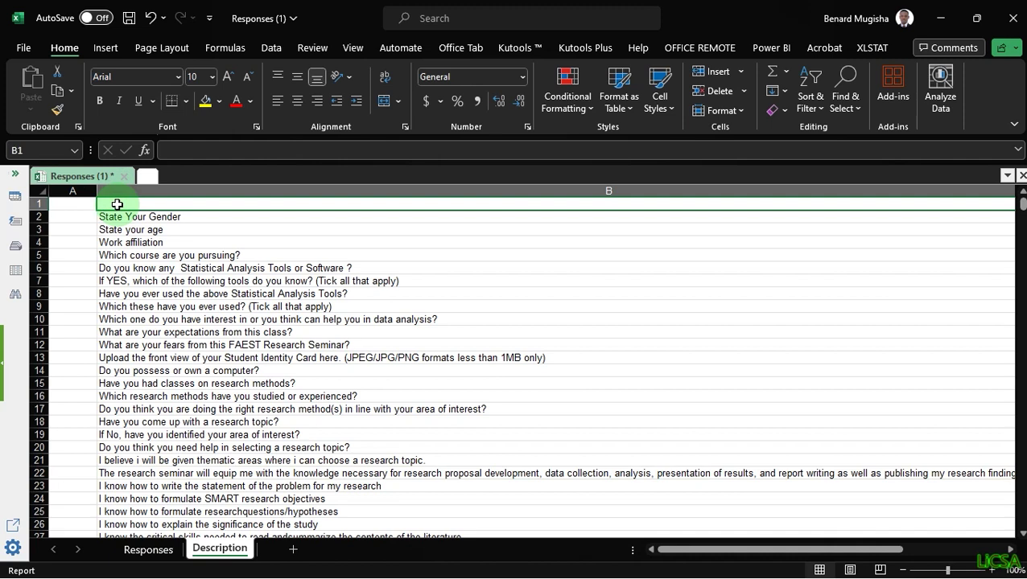
{"action": "key", "text": "Caps_Lock"}
{"action": "type", "text": "D"}
{"action": "key", "text": "Caps_Lock"}
{"action": "type", "text": "escription"}
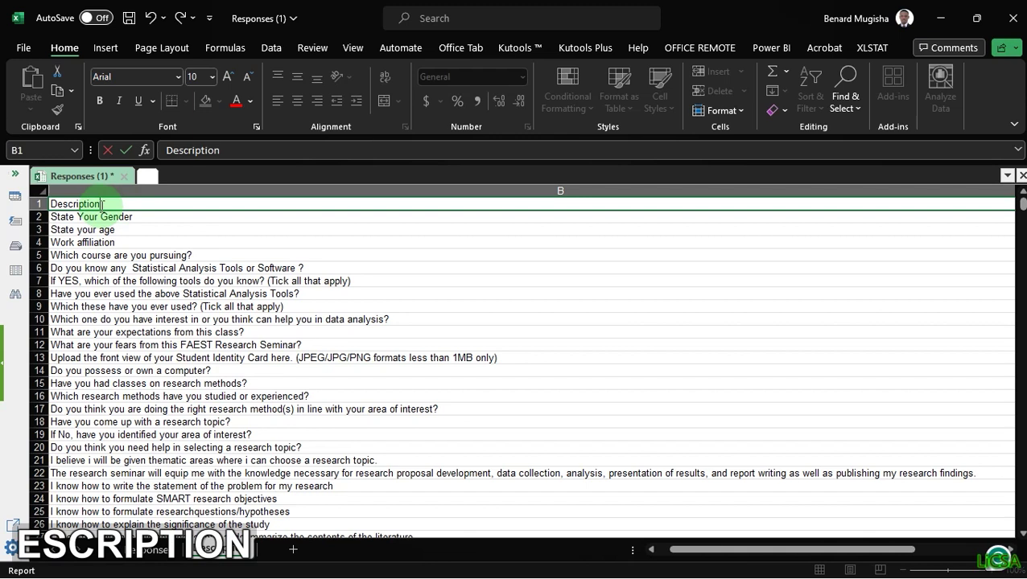
{"action": "left_click", "coordinate": [130, 249]}
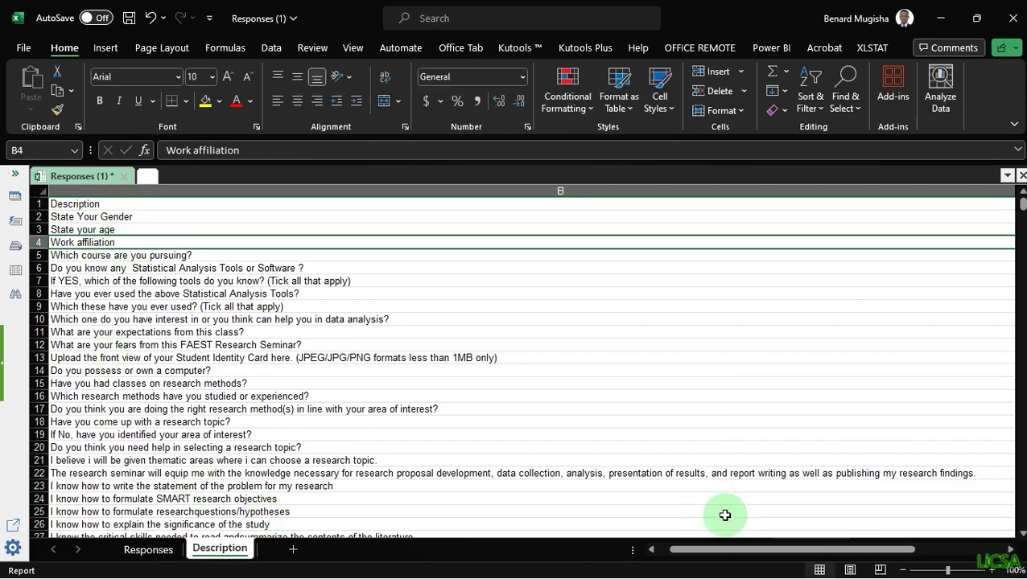
Enter the heading Code in cell A1 of the Description sheet
{"action": "left_click_drag", "start_coordinate": [704, 552], "coordinate": [630, 554]}
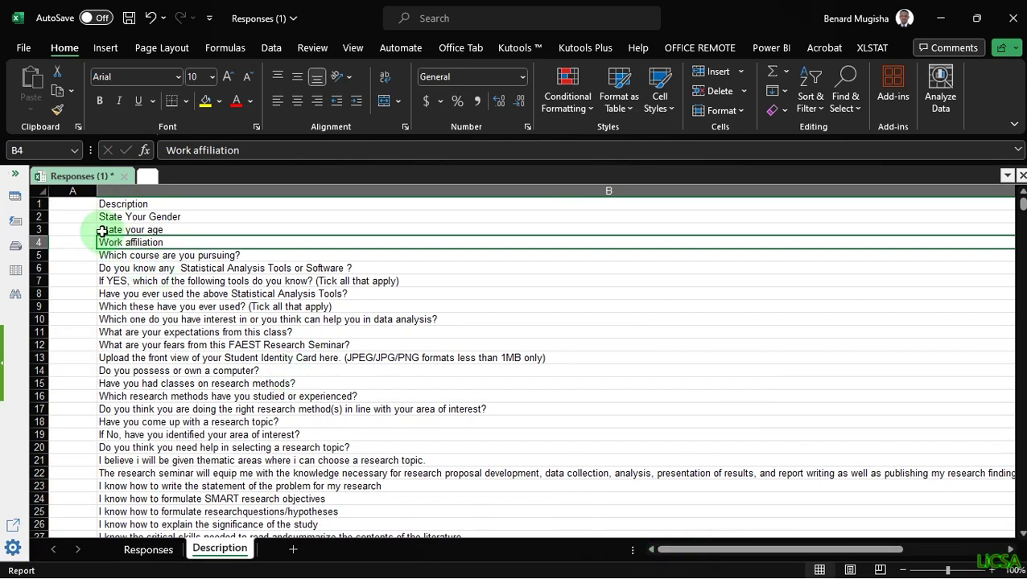
{"action": "left_click", "coordinate": [78, 205]}
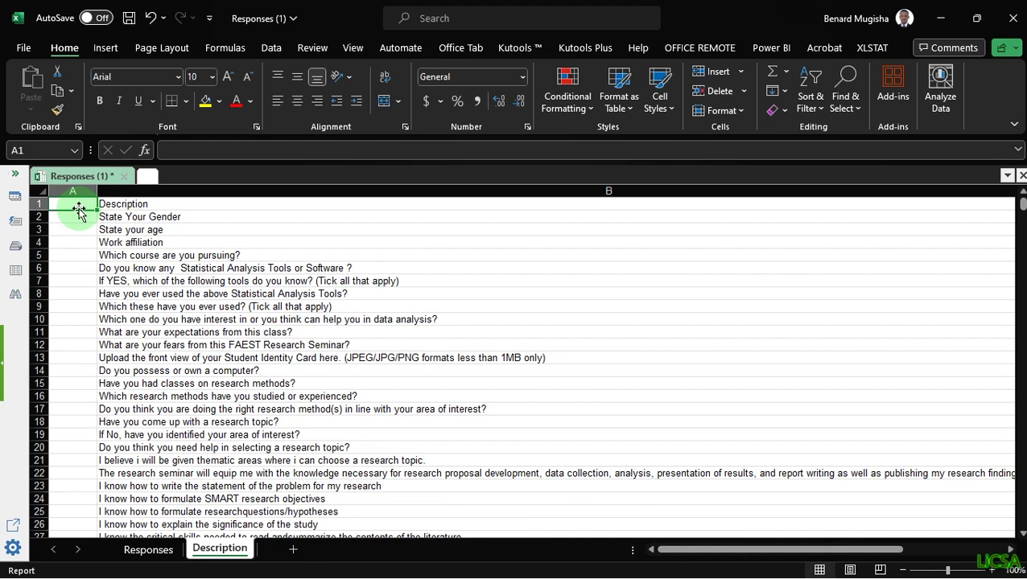
{"action": "key", "text": "Caps_Lock"}
{"action": "type", "text": "Code"}
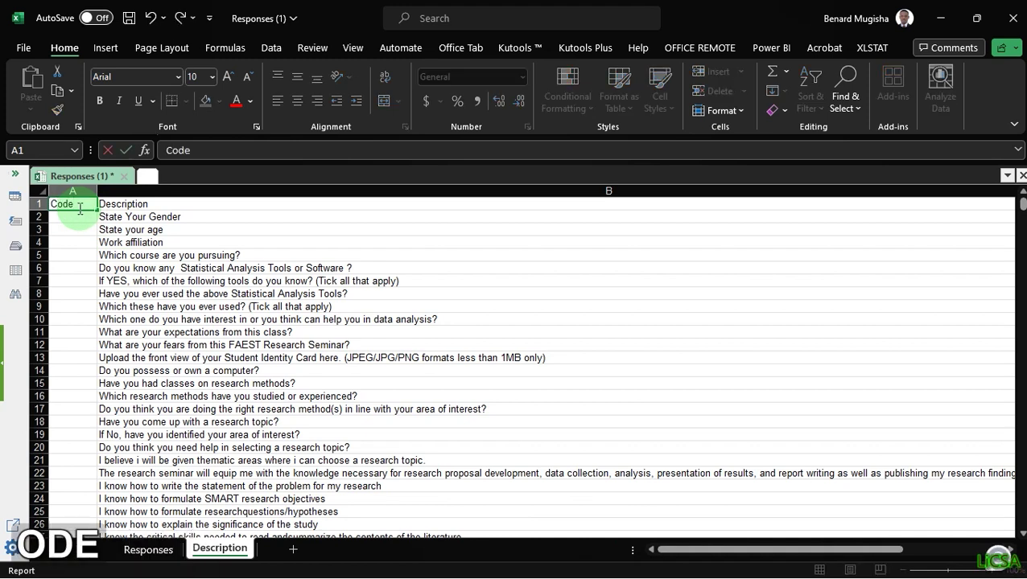
{"action": "left_click", "coordinate": [156, 241]}
Make the Code and Description headings in A1:B1 bold
{"action": "left_click_drag", "start_coordinate": [56, 203], "coordinate": [114, 203]}
{"action": "key", "text": "ctrl+b"}
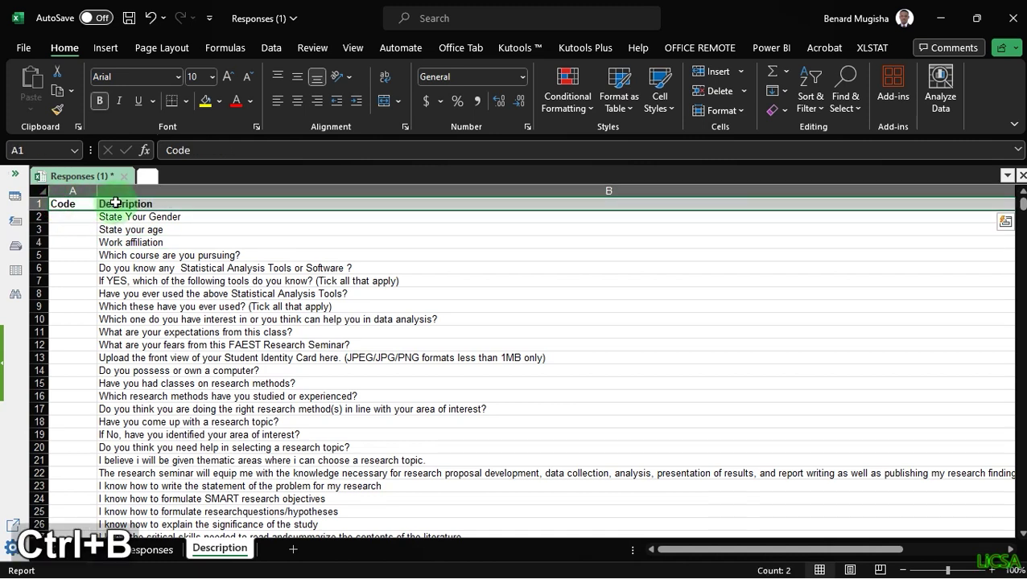
{"action": "left_click", "coordinate": [213, 242]}
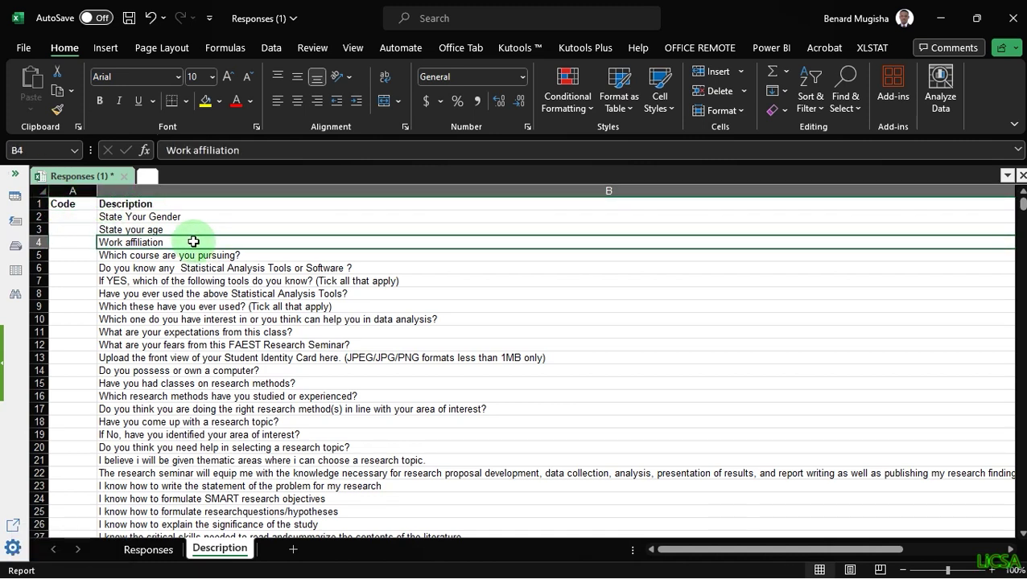
On the Responses sheet, replace the gender question header in A1 with the code ResGEN and autofit column A
{"action": "left_click", "coordinate": [76, 218]}
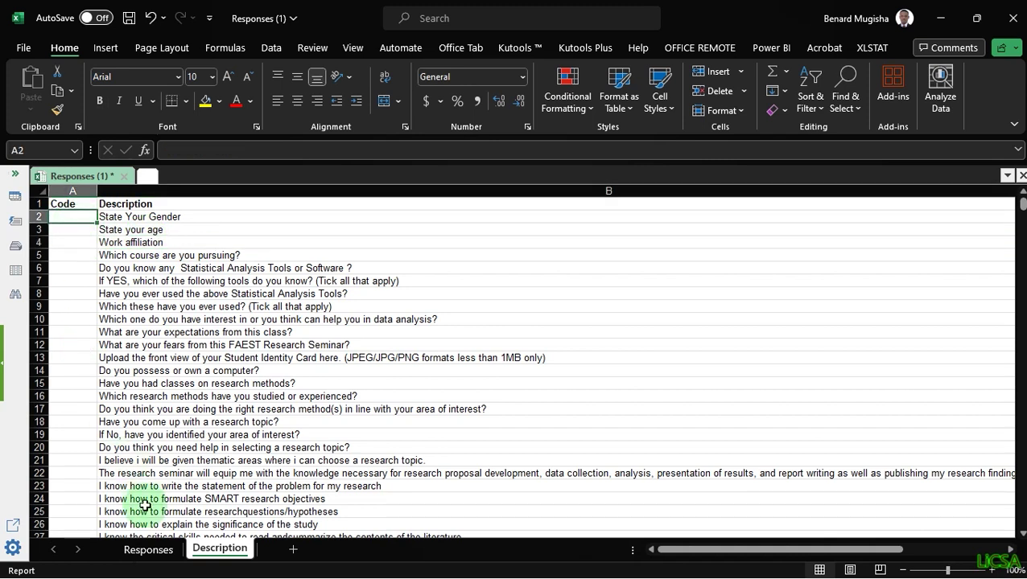
{"action": "left_click", "coordinate": [148, 554]}
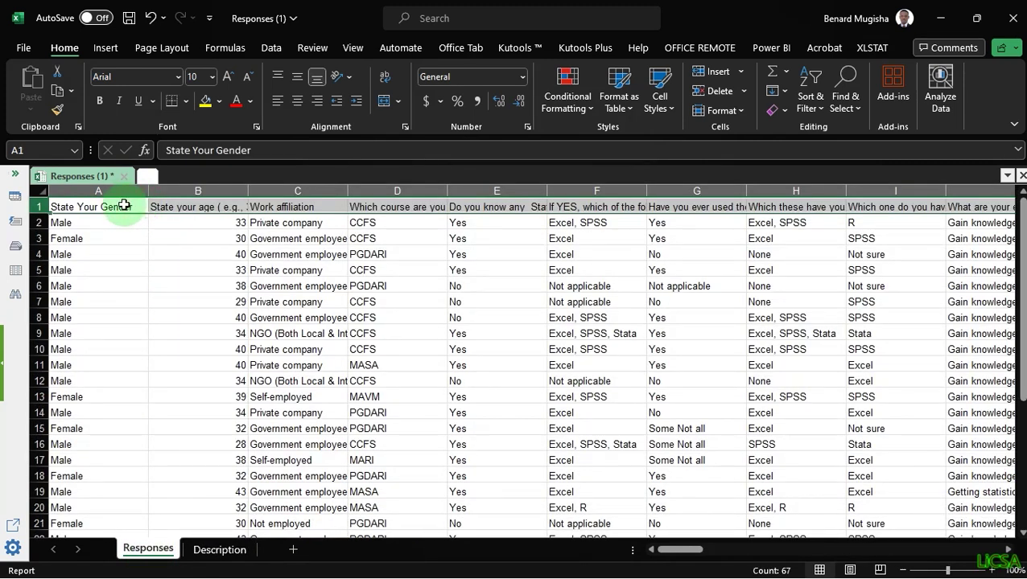
{"action": "left_click", "coordinate": [124, 206]}
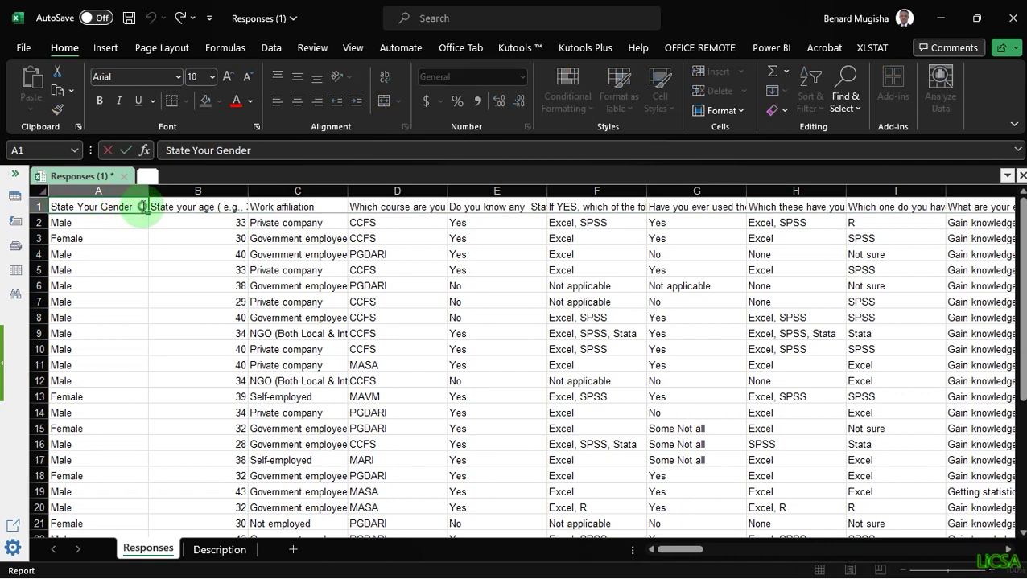
{"action": "left_click_drag", "start_coordinate": [138, 207], "coordinate": [21, 217]}
{"action": "key", "text": "Caps_Lock"}
{"action": "type", "text": "R"}
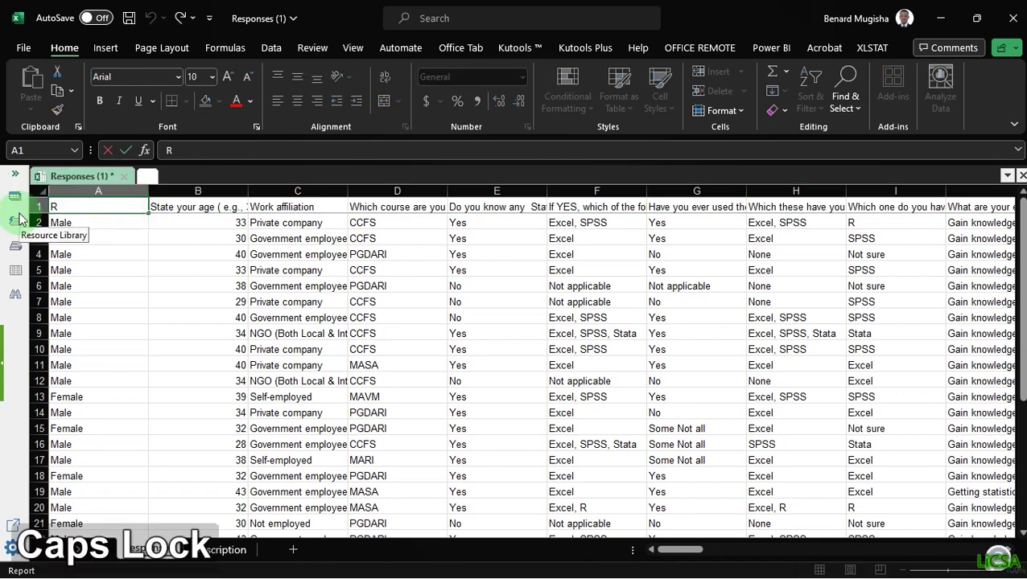
{"action": "type", "text": "esGEN"}
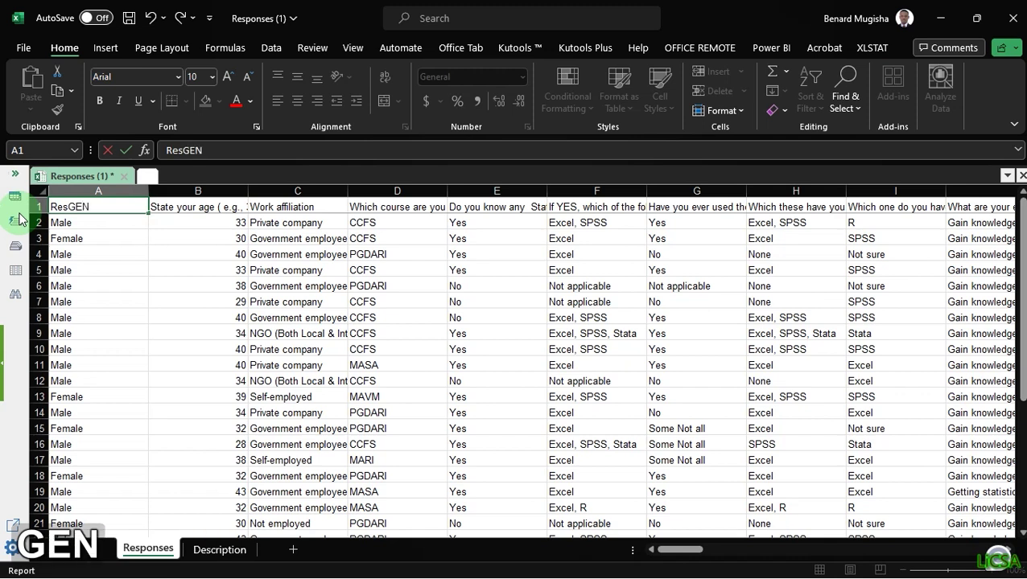
{"action": "left_click", "coordinate": [156, 301]}
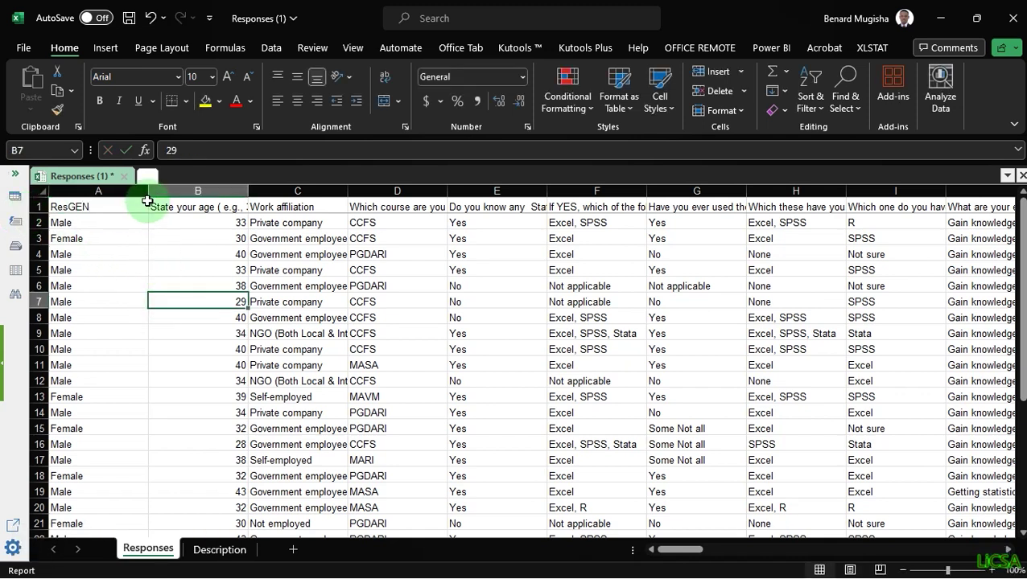
{"action": "double_click", "coordinate": [148, 190]}
Replace the age question header in B1 with the code ResAGE and autofit column B
{"action": "left_click", "coordinate": [121, 208]}
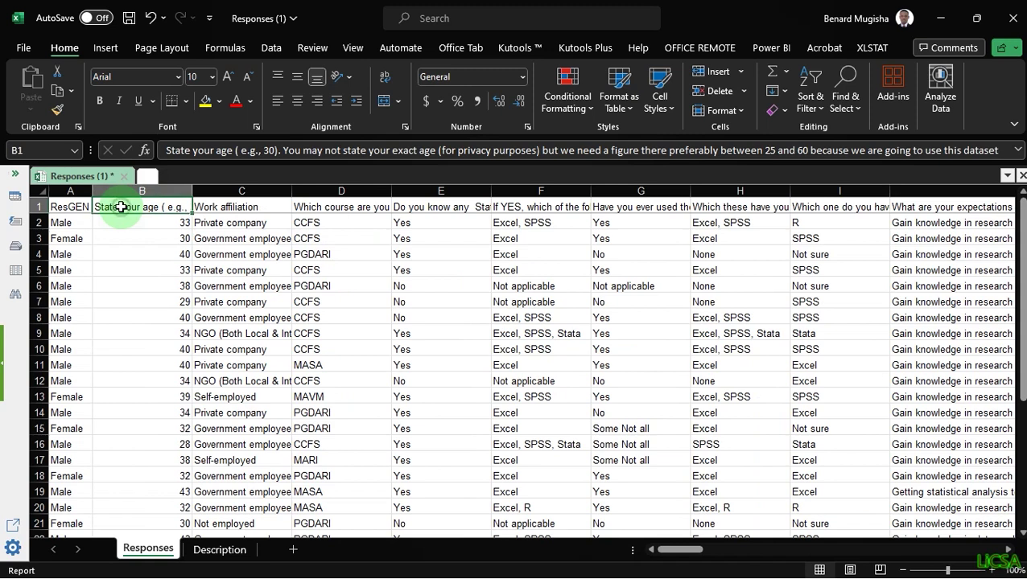
{"action": "type", "text": "Res"}
{"action": "key", "text": "Caps_Lock"}
{"action": "type", "text": "AGE"}
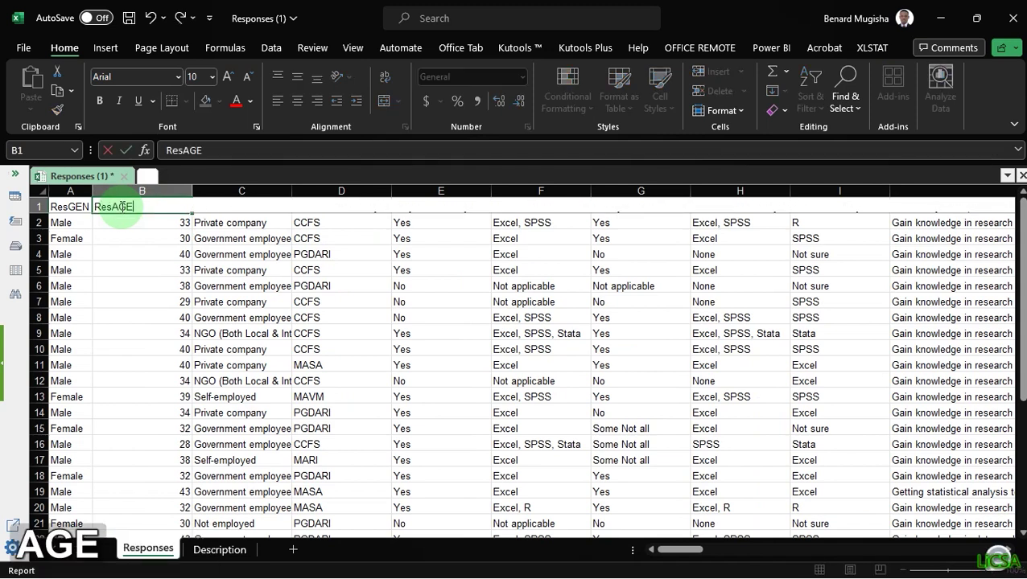
{"action": "left_click", "coordinate": [197, 286]}
{"action": "double_click", "coordinate": [192, 198]}
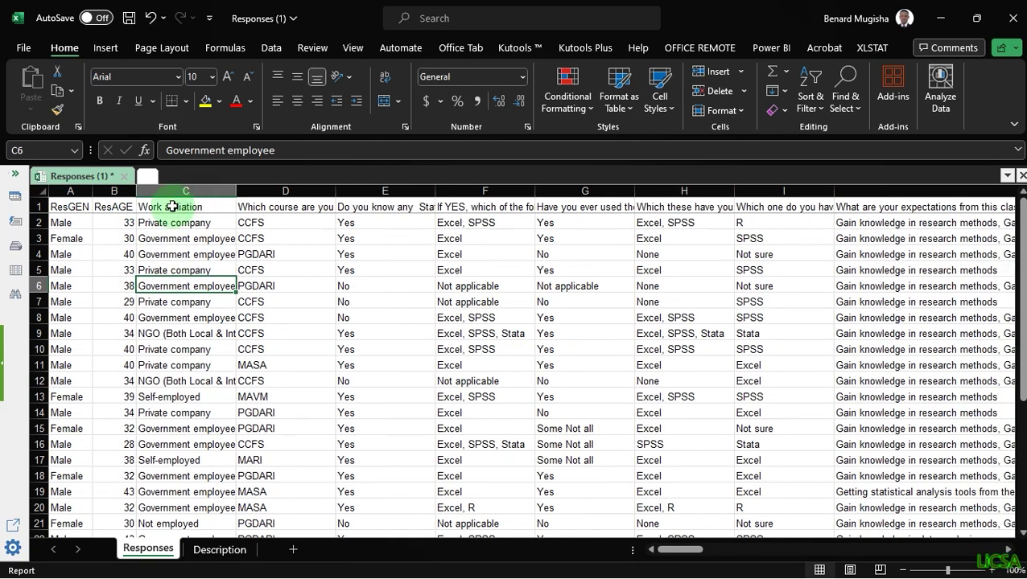
Replace the Work affiliation header in C1 with the code ResWRK and autofit column C
{"action": "left_click", "coordinate": [165, 207]}
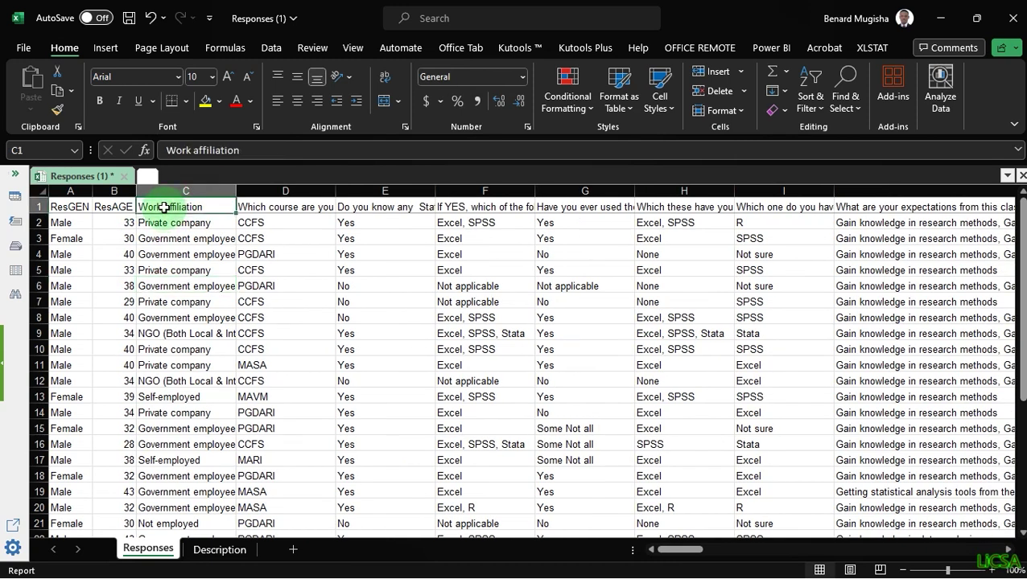
{"action": "type", "text": "R"}
{"action": "key", "text": "Caps_Lock"}
{"action": "type", "text": "es"}
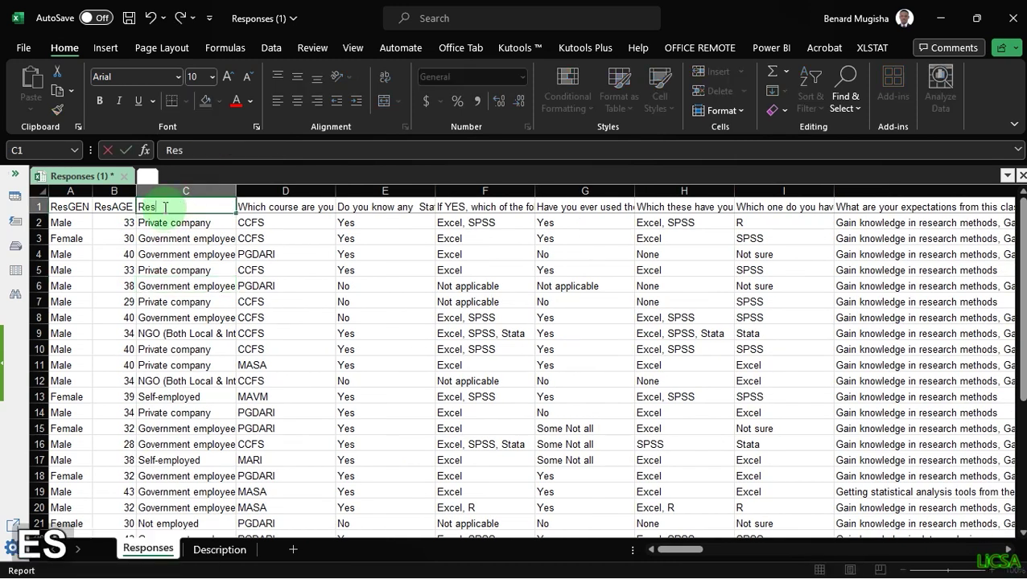
{"action": "key", "text": "Caps_Lock"}
{"action": "type", "text": "WRK"}
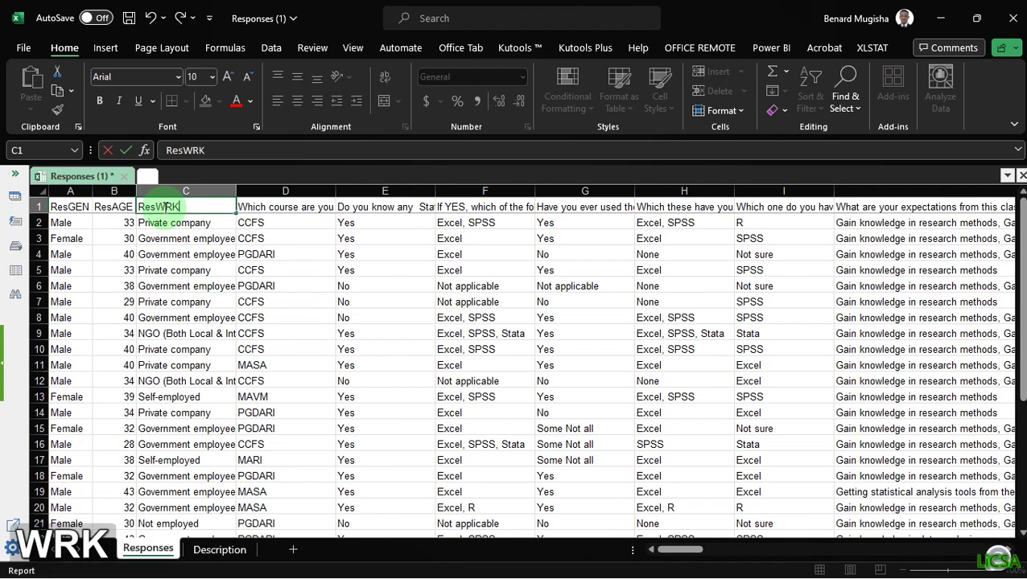
{"action": "left_click", "coordinate": [256, 253]}
{"action": "double_click", "coordinate": [240, 189]}
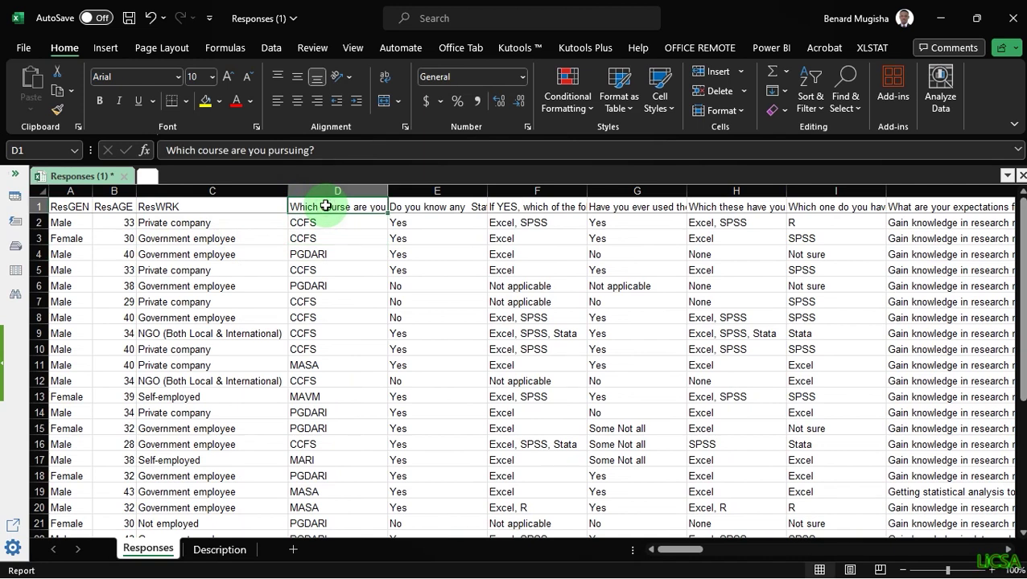
Replace the course question header in D1 with the code ResCSE and autofit column D
{"action": "type", "text": "Res"}
{"action": "key", "text": "Caps_Lock"}
{"action": "type", "text": "CSE"}
{"action": "left_click", "coordinate": [394, 280]}
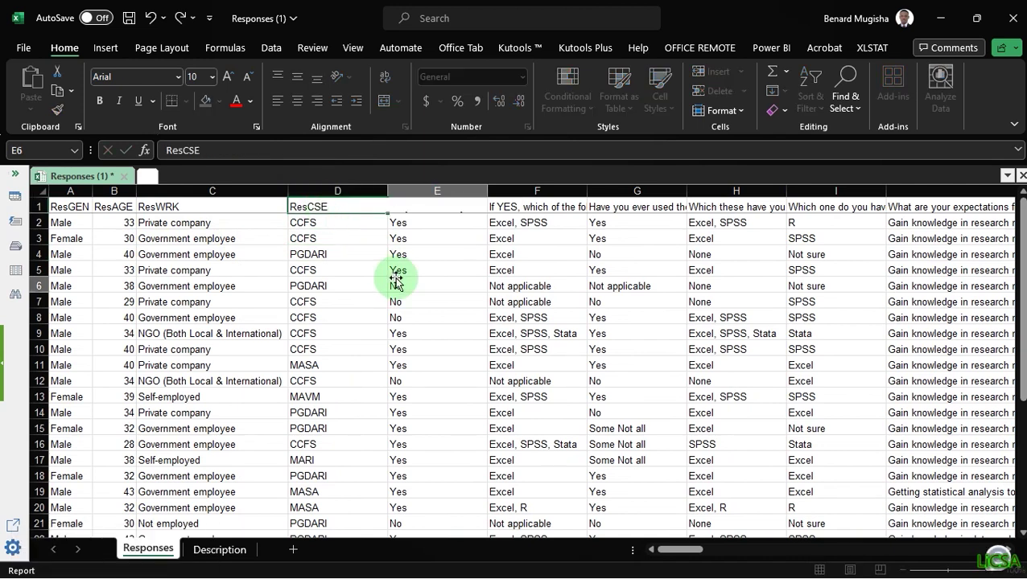
{"action": "double_click", "coordinate": [389, 190]}
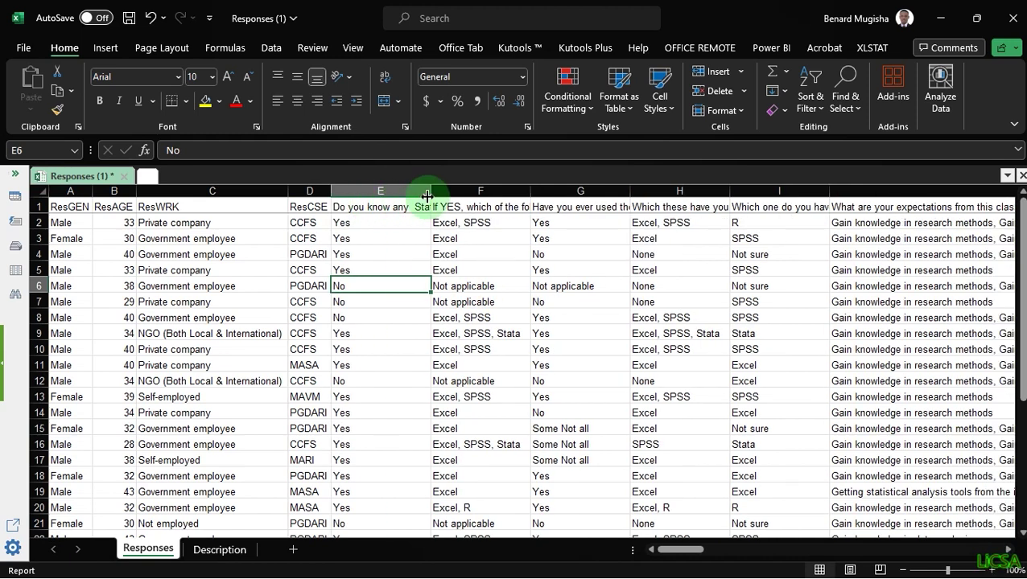
Replace the header in E1 about knowing statistical analysis tools with the code KnowSAT0 and autofit column E
{"action": "left_click_drag", "start_coordinate": [431, 191], "coordinate": [572, 191]}
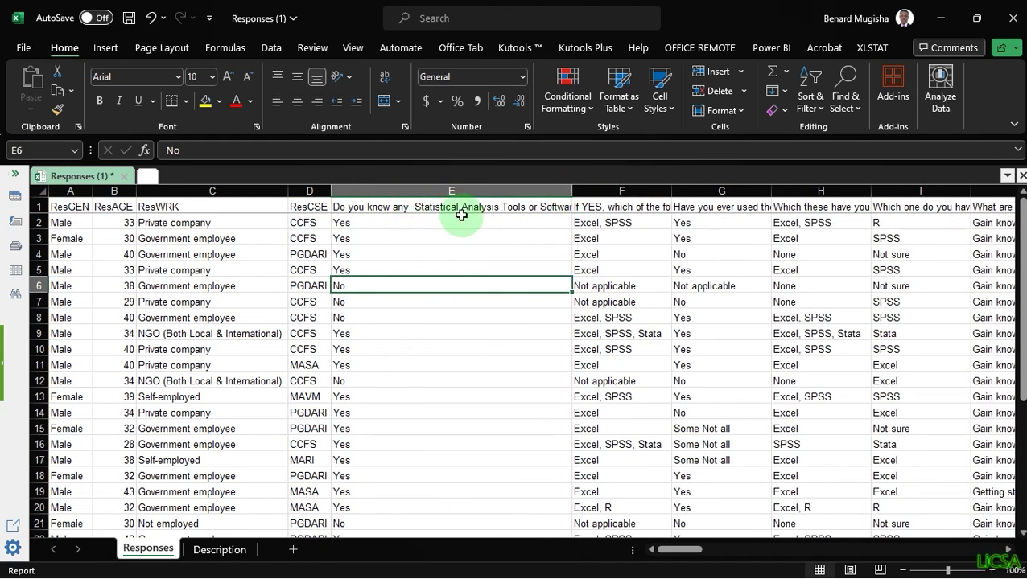
{"action": "left_click", "coordinate": [380, 205]}
{"action": "type", "text": "K"}
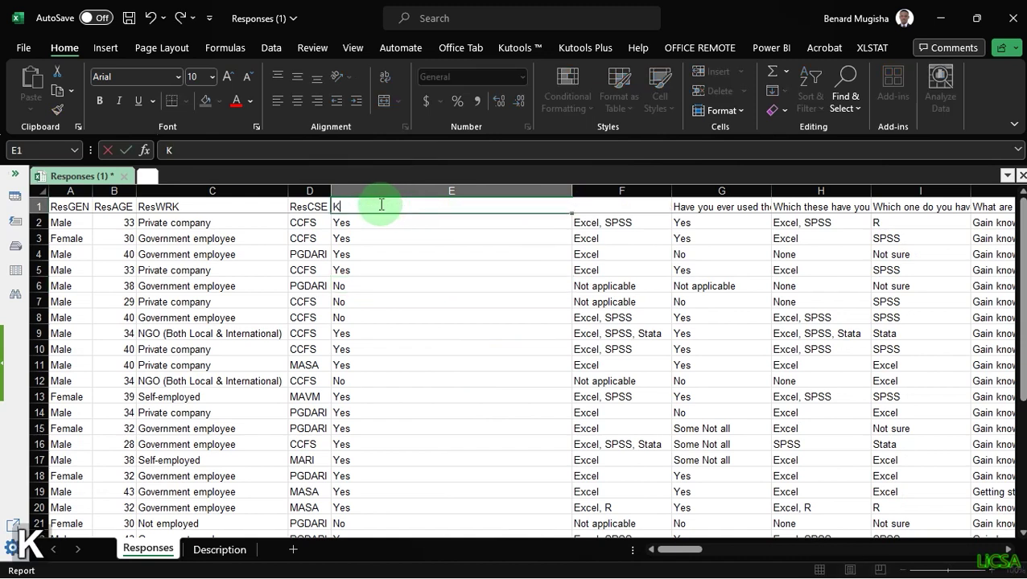
{"action": "type", "text": "now"}
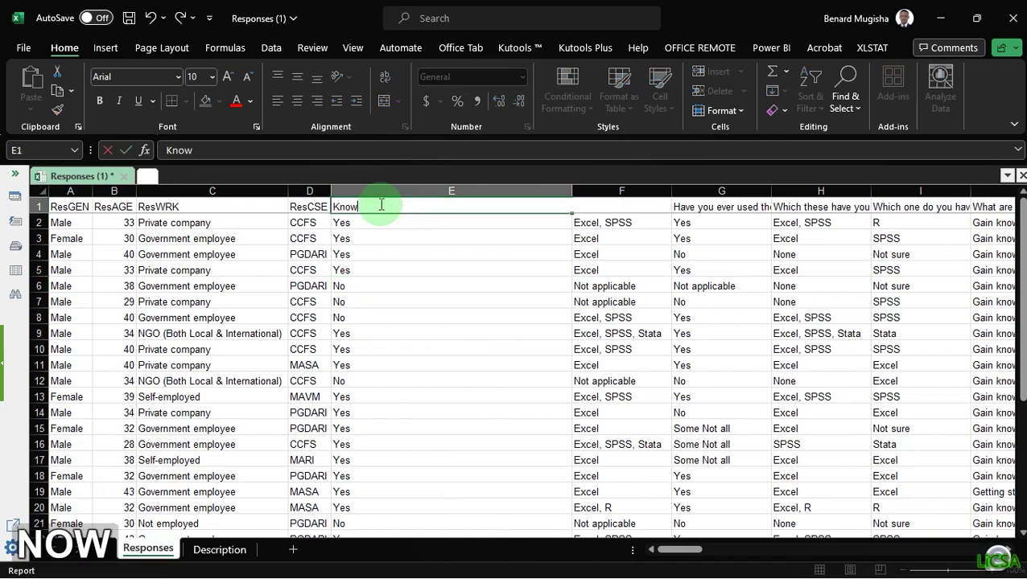
{"action": "key", "text": "Caps_Lock"}
{"action": "type", "text": "SA"}
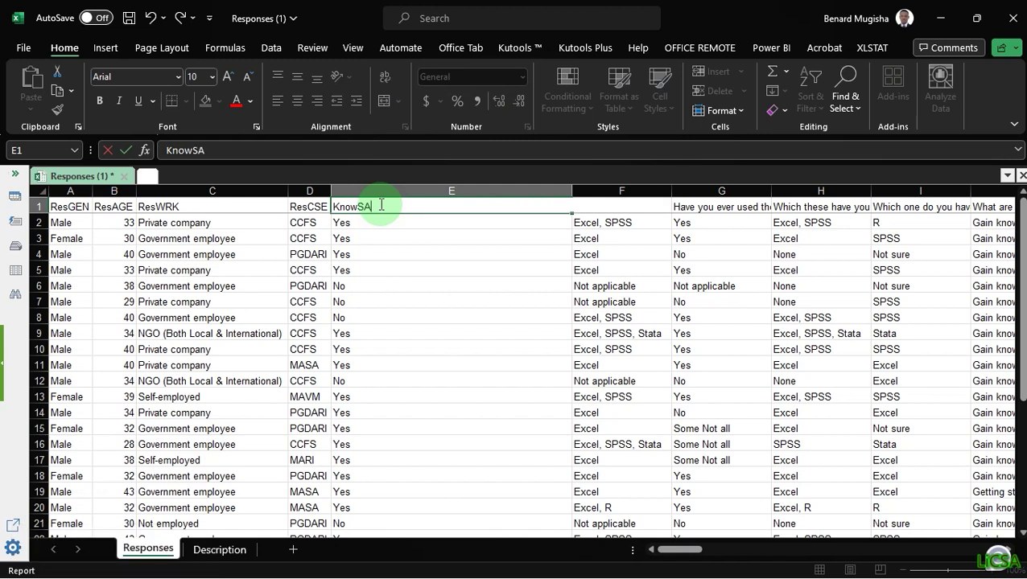
{"action": "type", "text": "T0"}
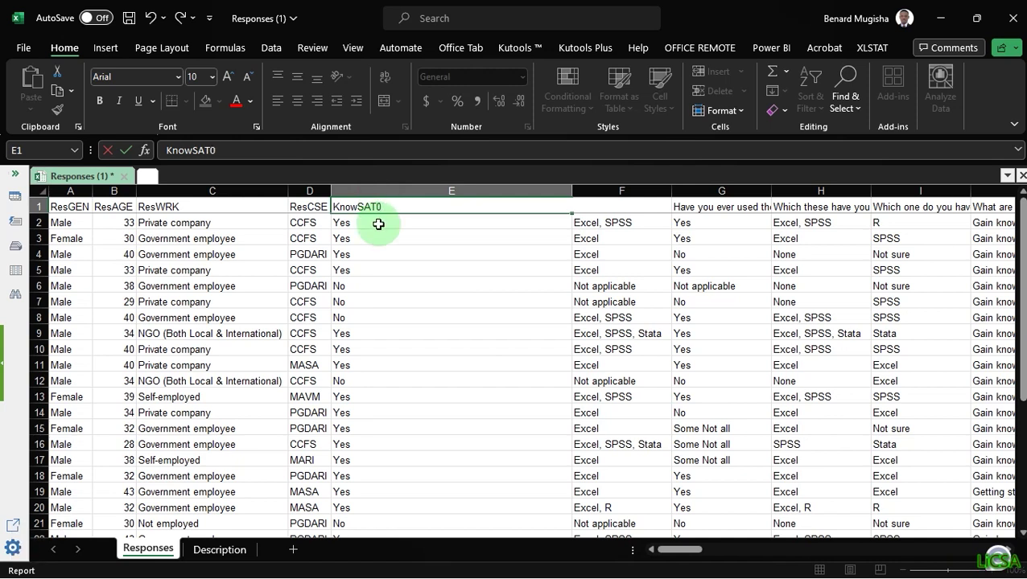
{"action": "left_click", "coordinate": [378, 225]}
{"action": "left_click_drag", "start_coordinate": [571, 191], "coordinate": [571, 191]}
{"action": "double_click", "coordinate": [572, 191]}
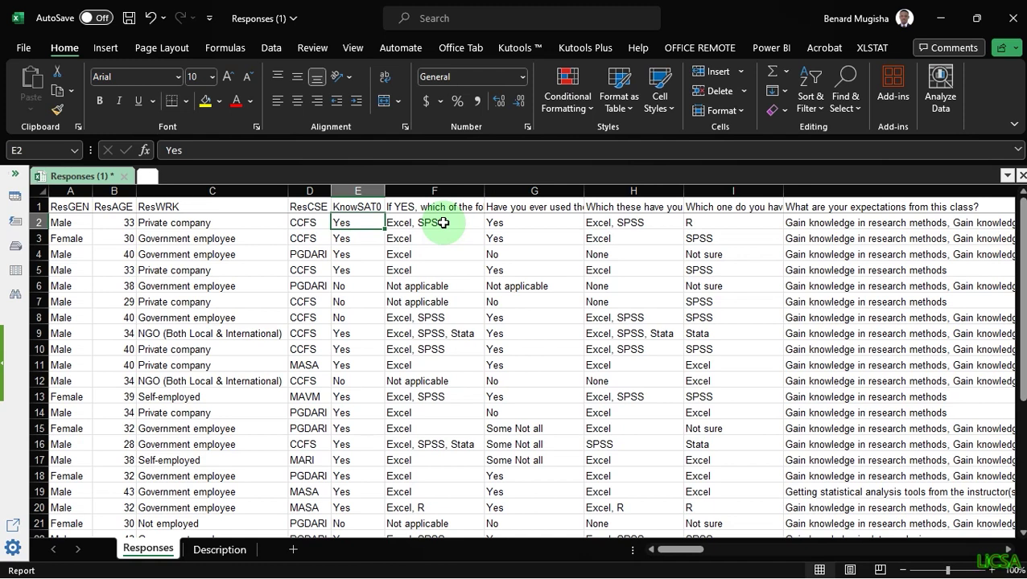
Make the entire header row, row 1, of the Responses sheet bold
{"action": "left_click", "coordinate": [33, 207]}
{"action": "key", "text": "ctrl+b"}
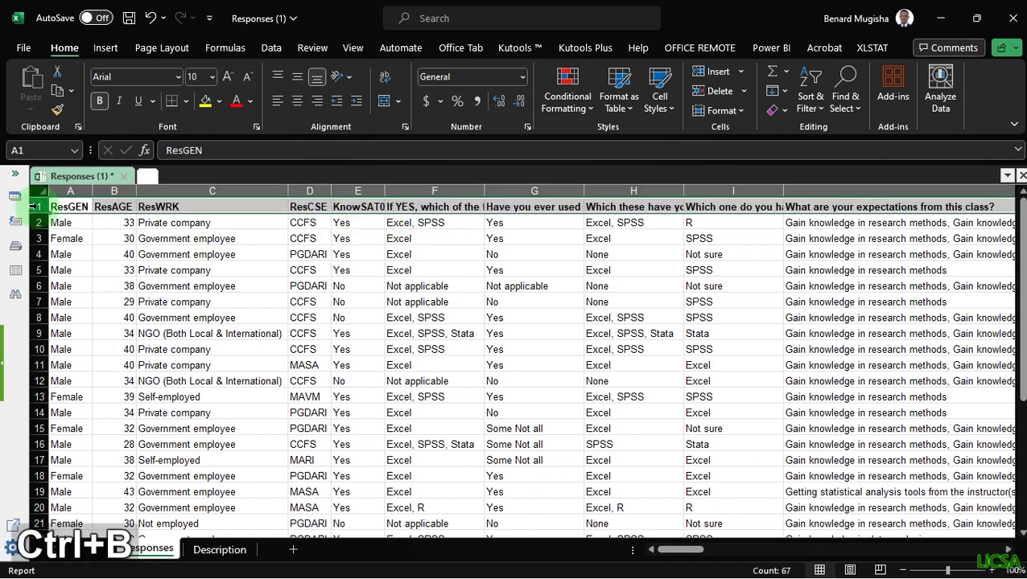
Copy the five variable codes in A1:E1 of the Responses sheet and paste them transposed into the Description sheet from A2
{"action": "left_click", "coordinate": [348, 270]}
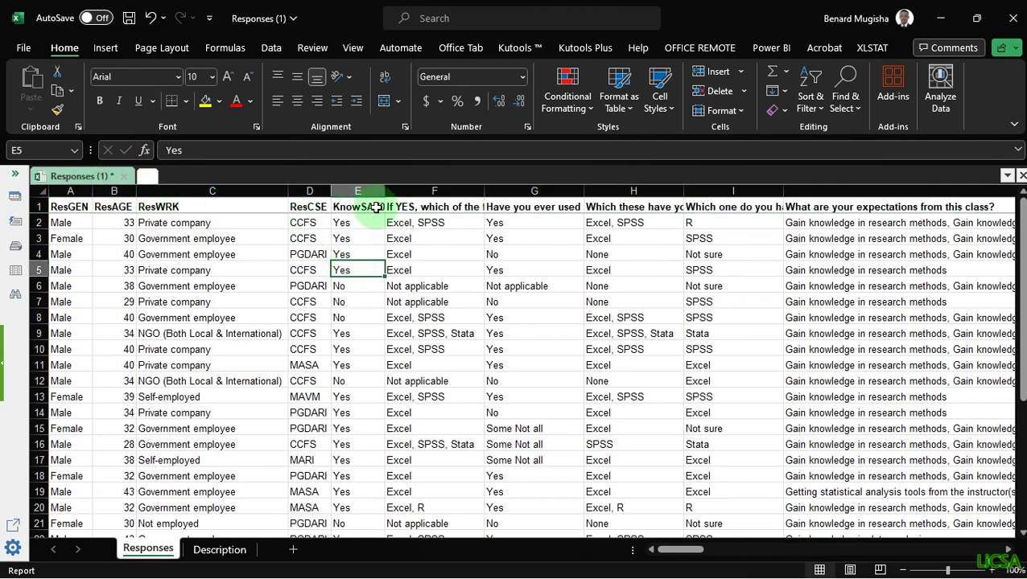
{"action": "left_click_drag", "start_coordinate": [377, 207], "coordinate": [60, 208]}
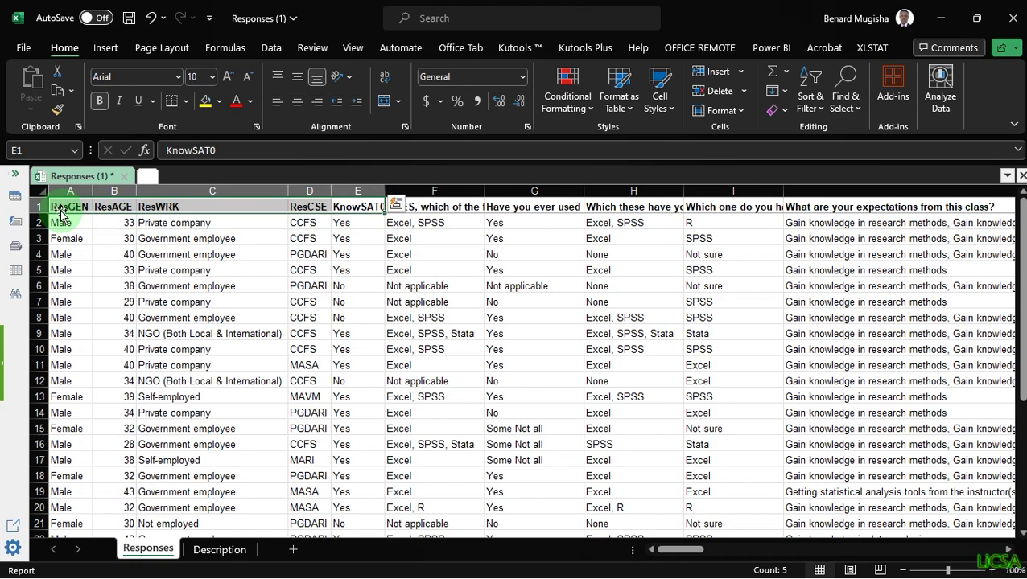
{"action": "key", "text": "ctrl+c"}
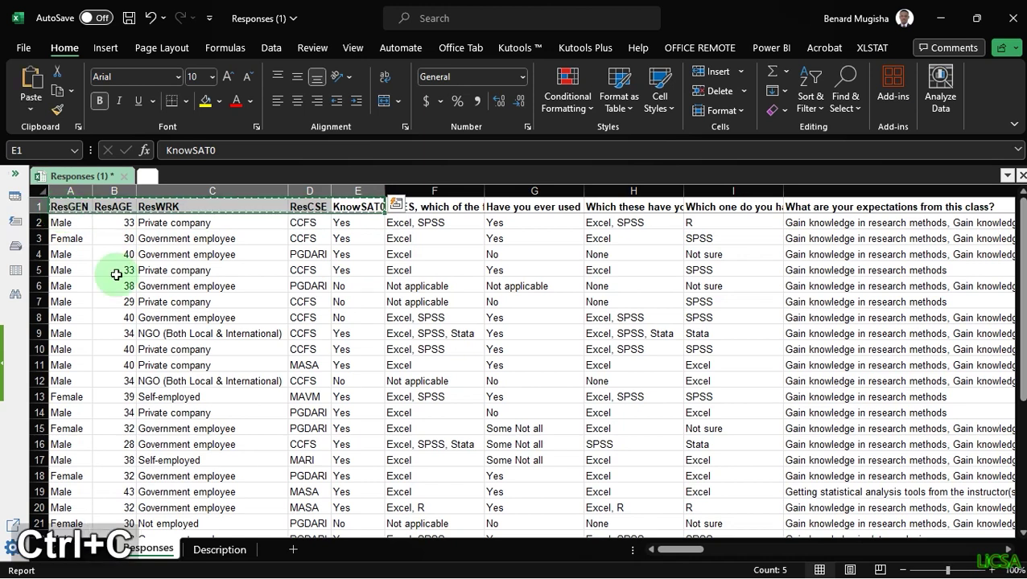
{"action": "left_click", "coordinate": [216, 549]}
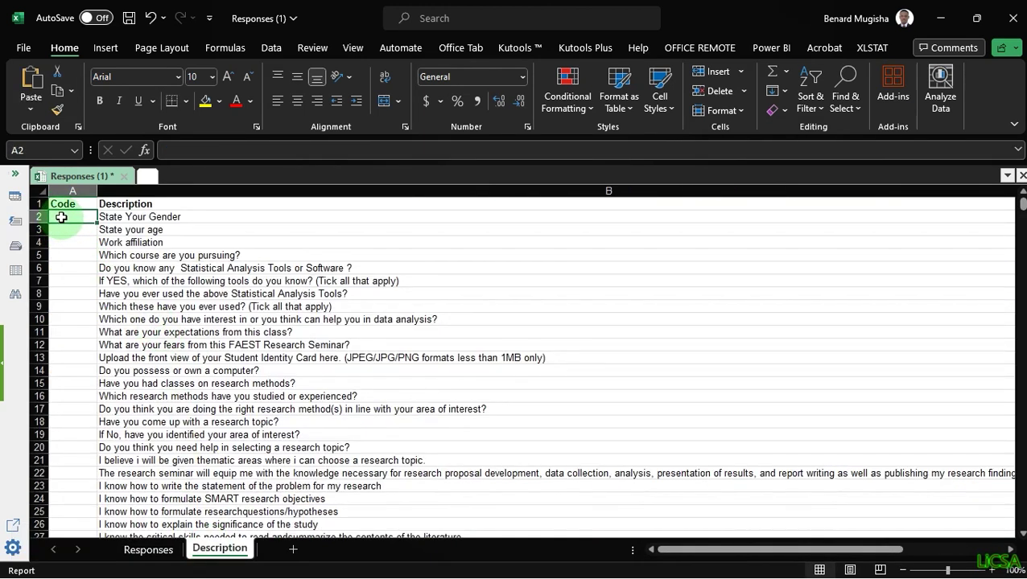
{"action": "left_click", "coordinate": [30, 108]}
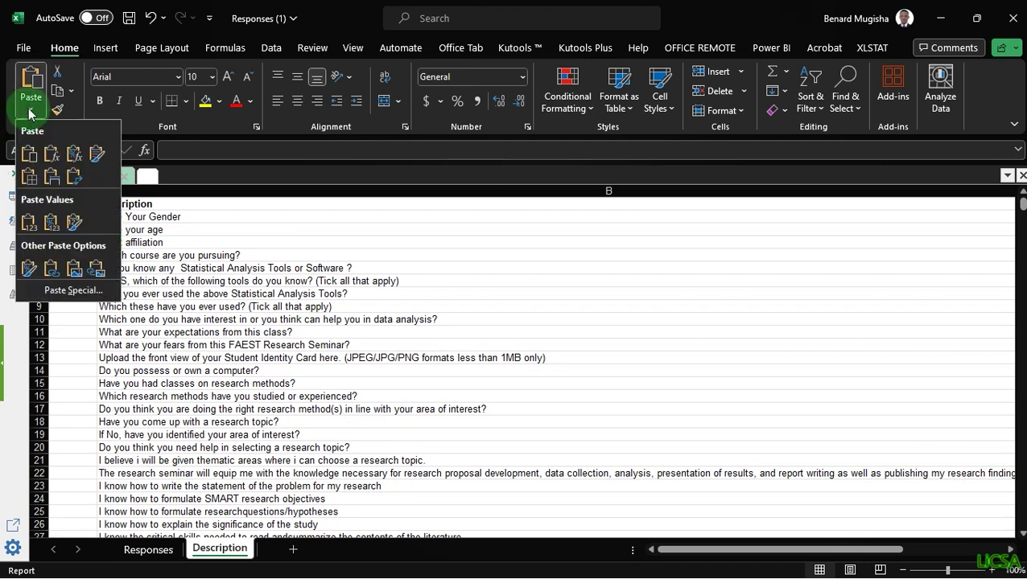
{"action": "left_click", "coordinate": [57, 290]}
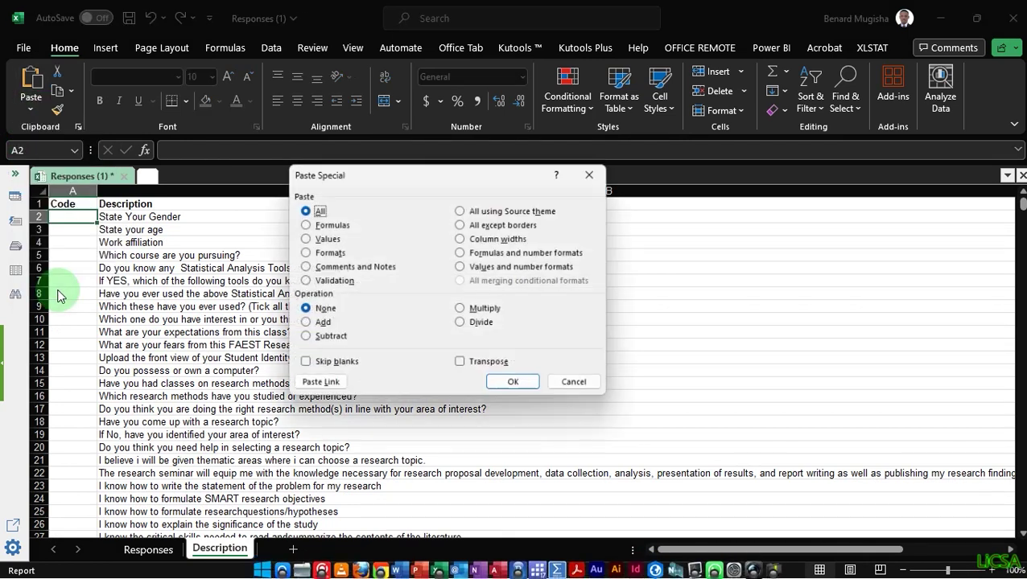
{"action": "left_click", "coordinate": [462, 364]}
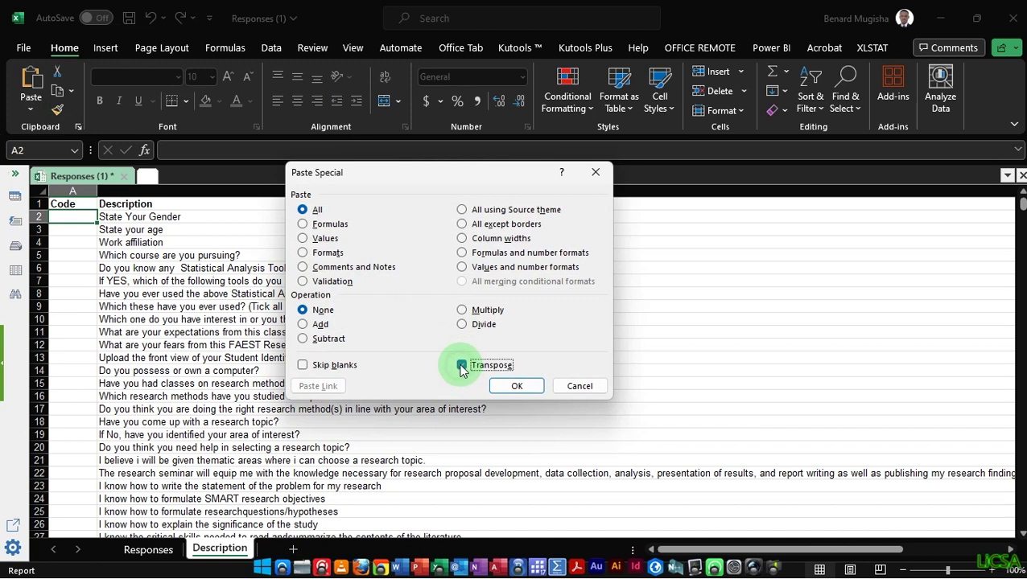
{"action": "left_click", "coordinate": [522, 387]}
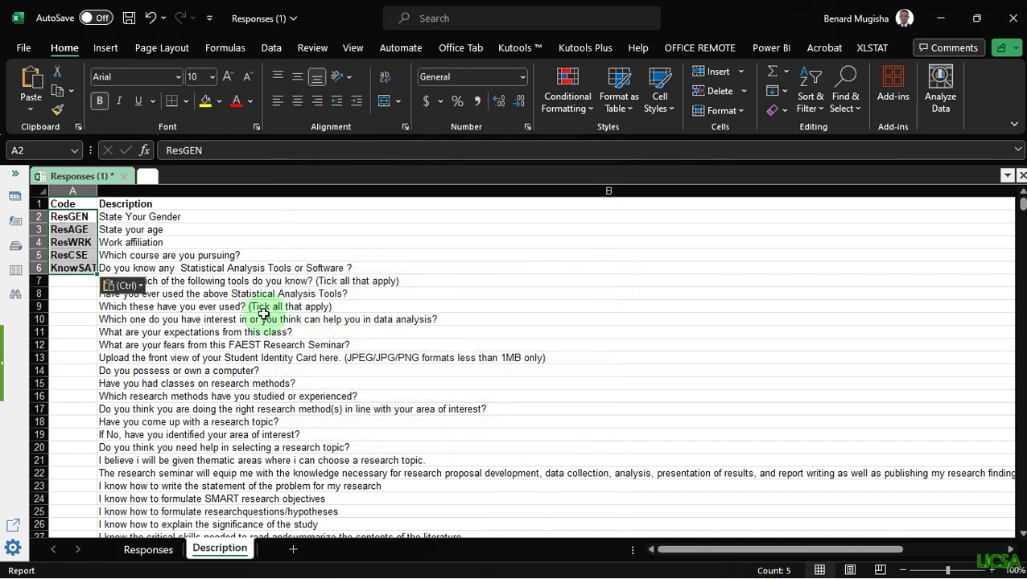
Check the pasted codes against their questions and save the workbook
{"action": "left_click", "coordinate": [154, 271]}
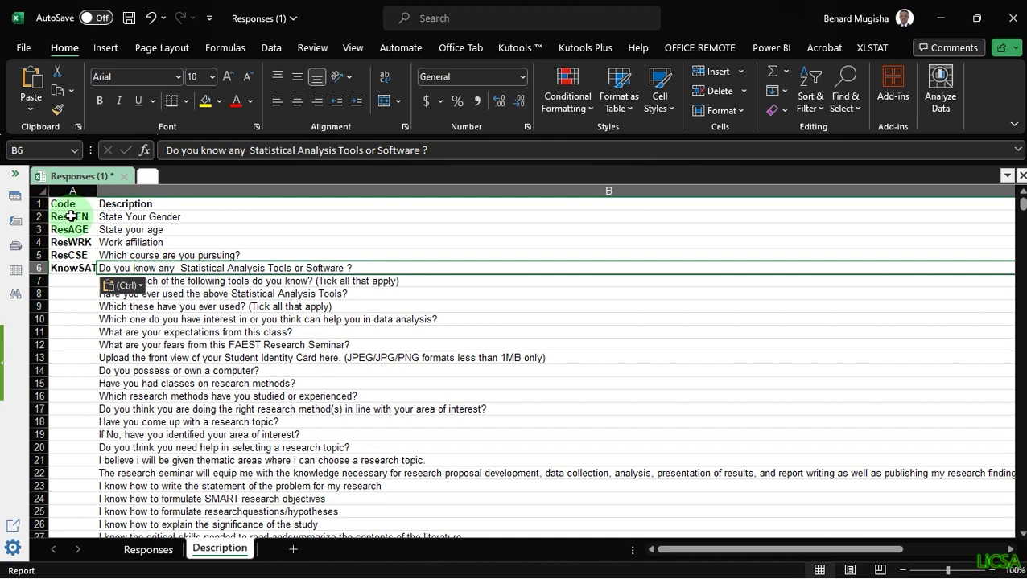
{"action": "left_click", "coordinate": [87, 217]}
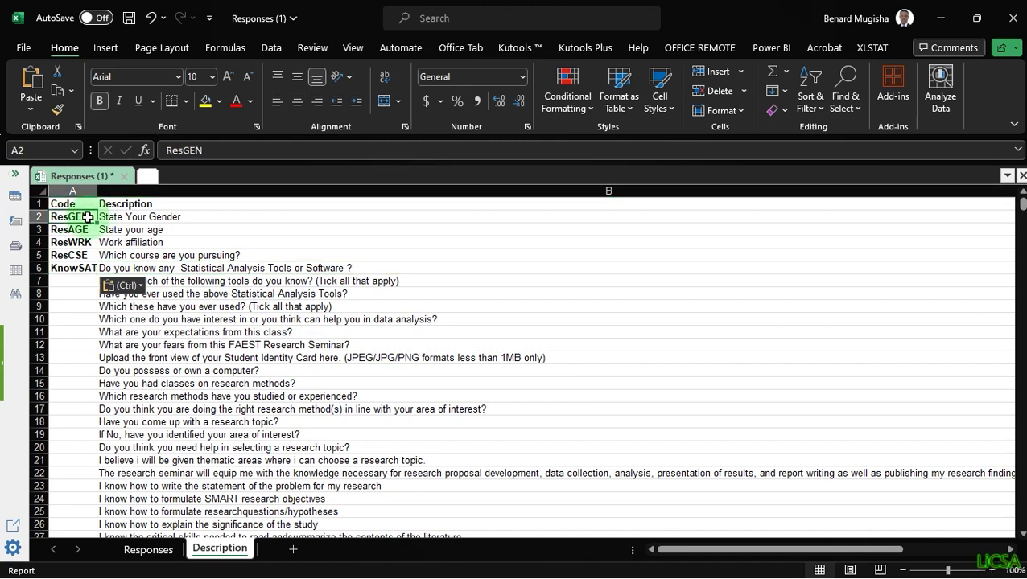
{"action": "left_click", "coordinate": [85, 268]}
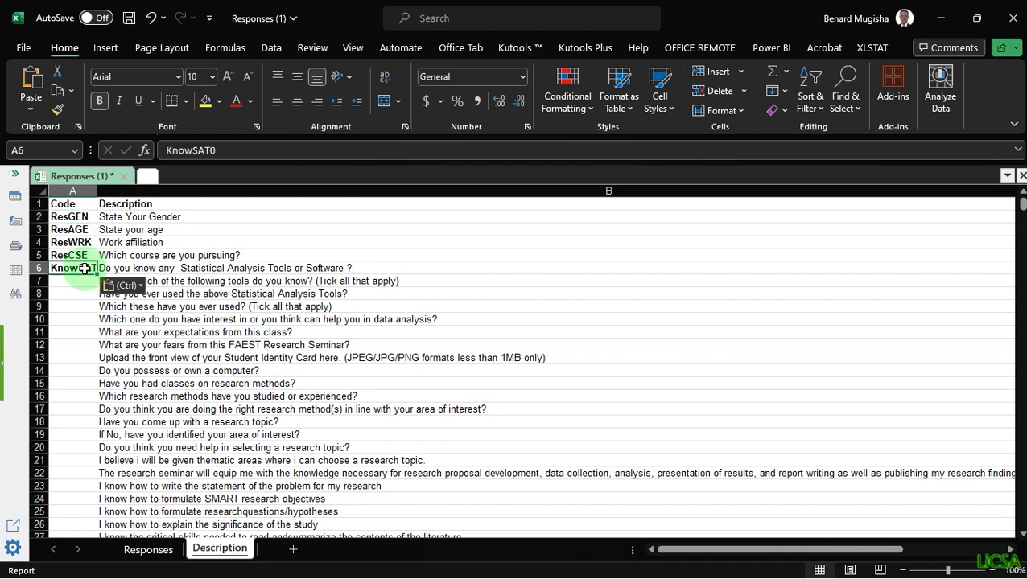
{"action": "left_click", "coordinate": [224, 330]}
{"action": "key", "text": "ctrl+s"}
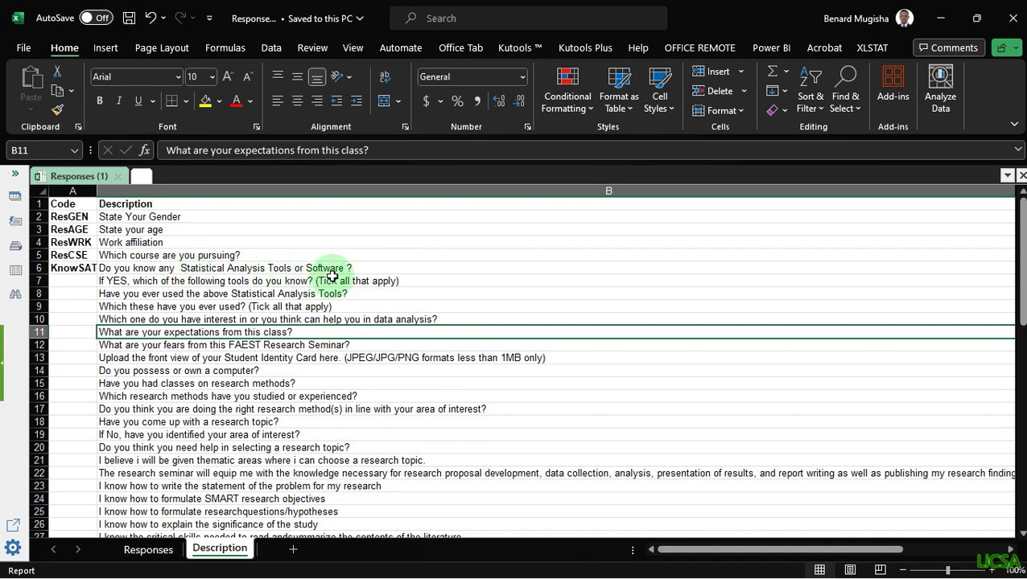
Insert five blank rows above the "If YES, which of the following tools do you know?" question in row 7
{"action": "left_click", "coordinate": [111, 282]}
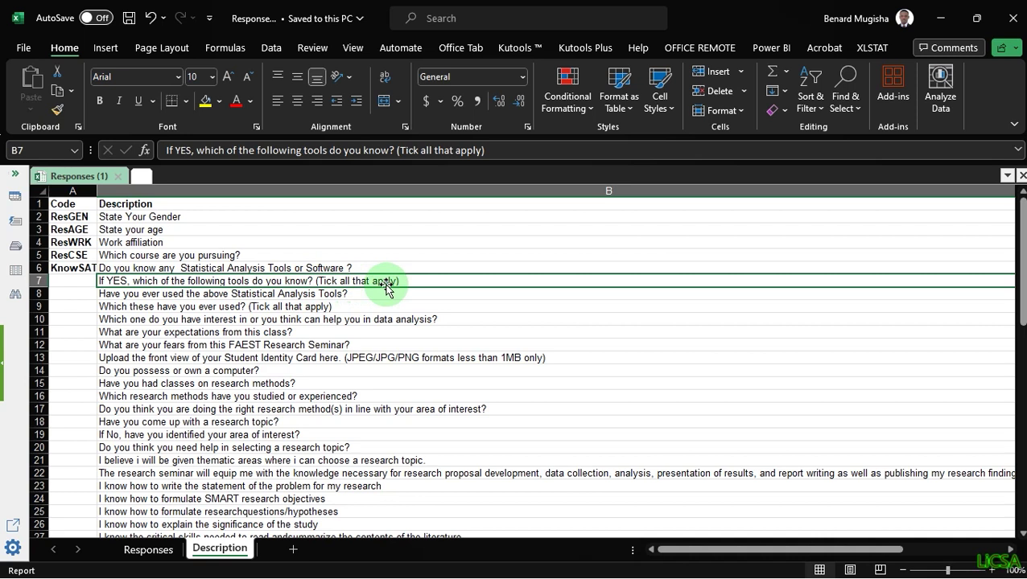
{"action": "left_click", "coordinate": [80, 282]}
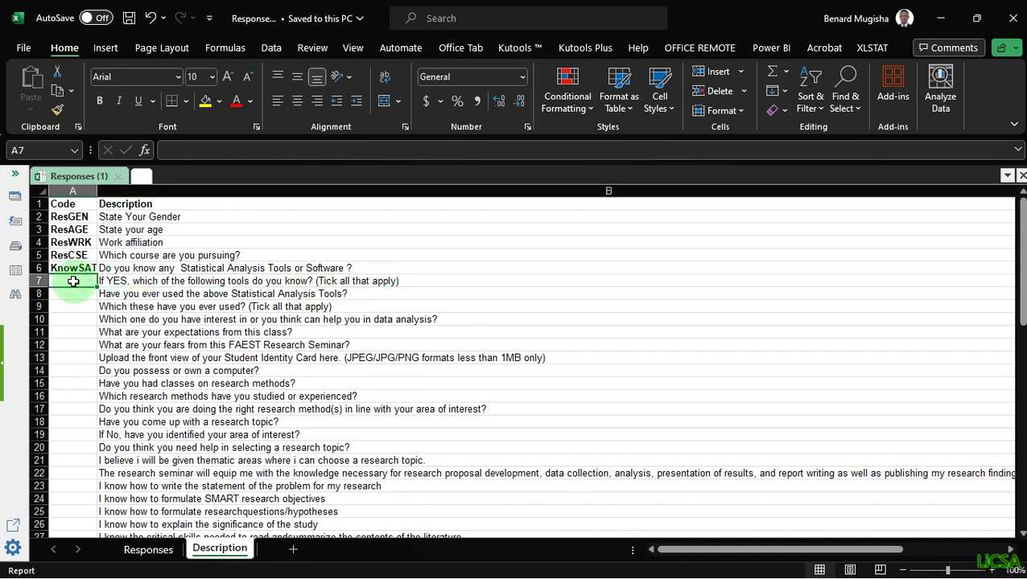
{"action": "left_click", "coordinate": [119, 279]}
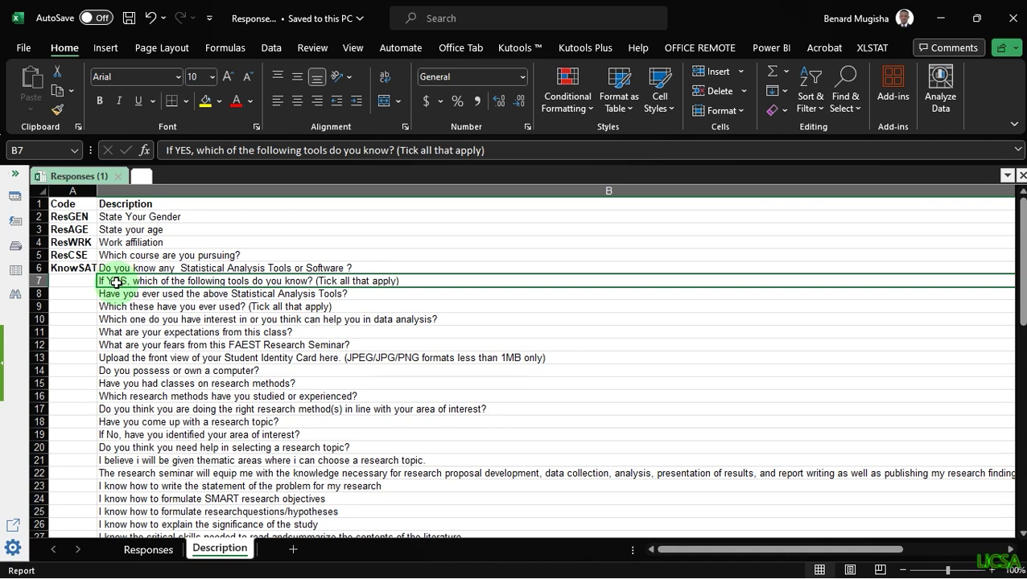
{"action": "left_click", "coordinate": [32, 281]}
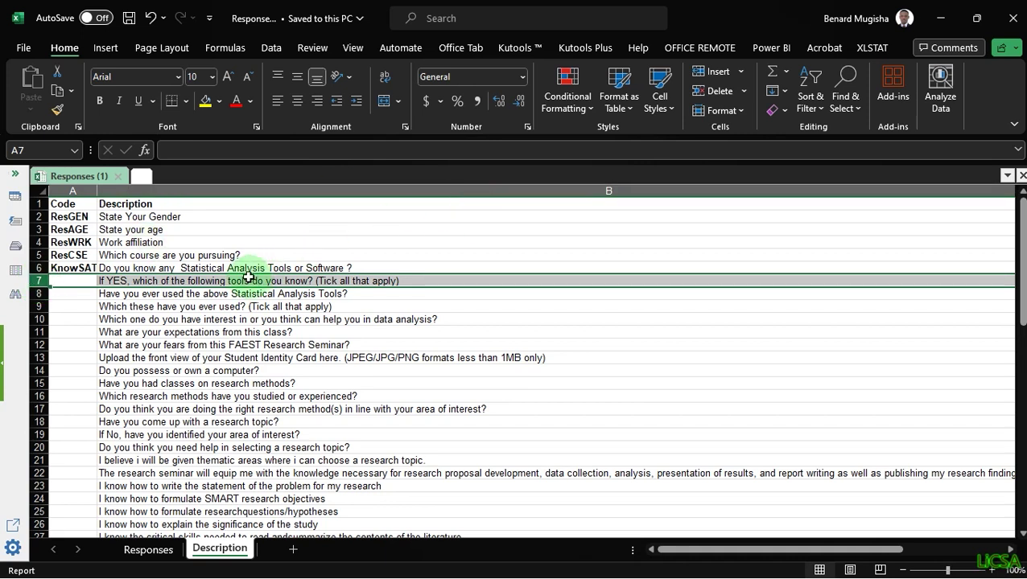
{"action": "left_click", "coordinate": [734, 74]}
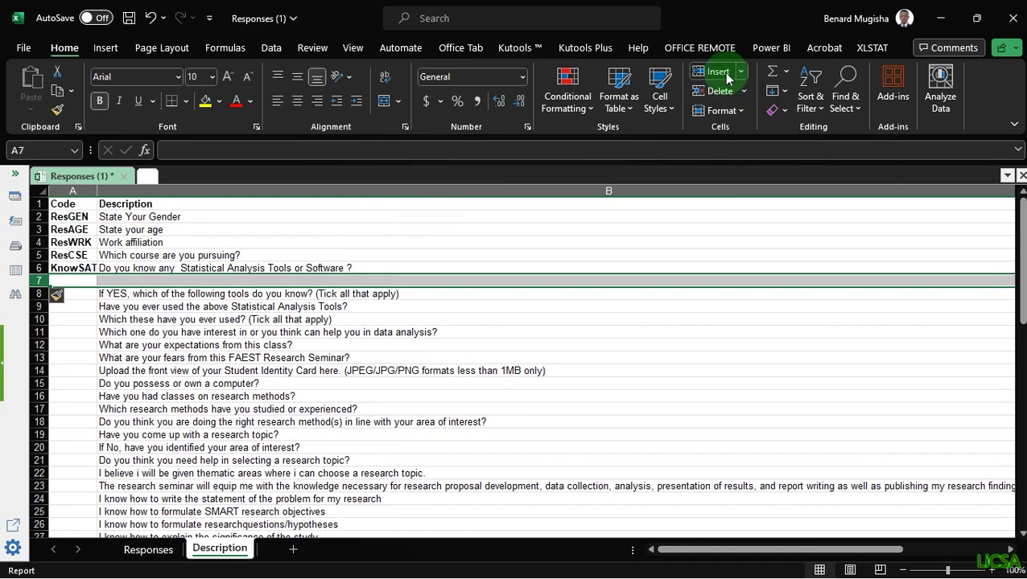
{"action": "left_click", "coordinate": [728, 75]}
{"action": "left_click", "coordinate": [727, 75]}
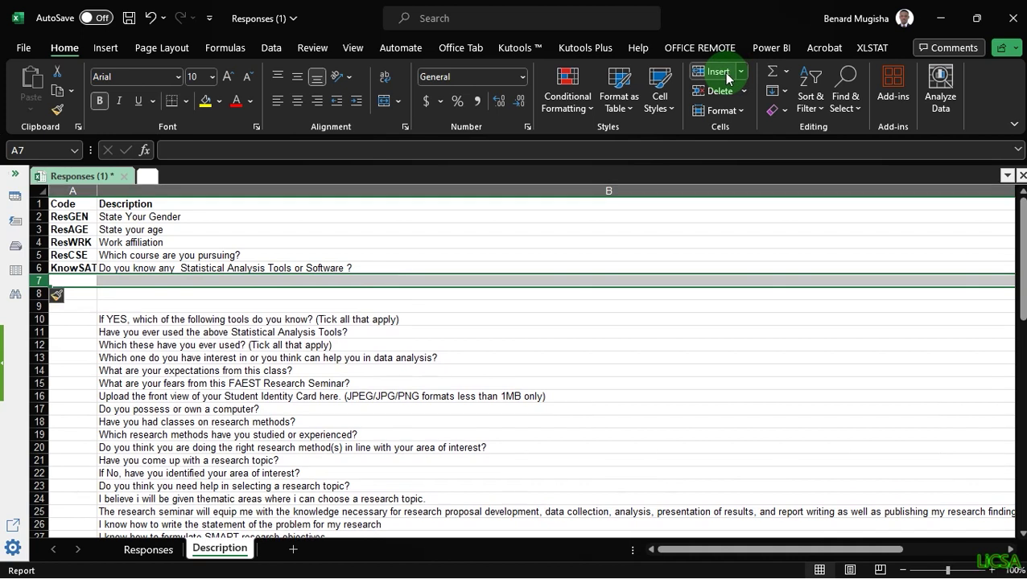
{"action": "left_click", "coordinate": [728, 74]}
{"action": "left_click", "coordinate": [728, 75]}
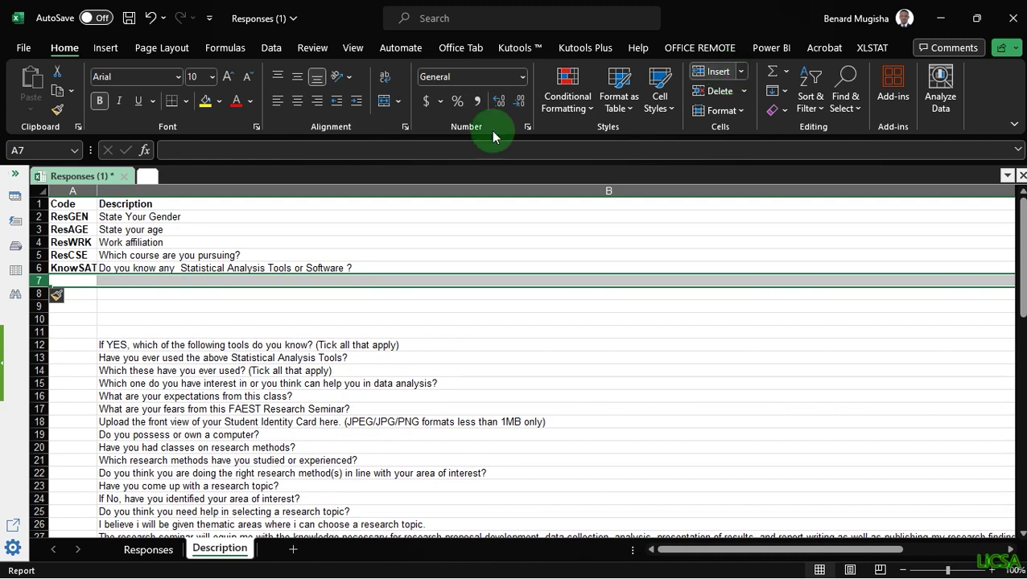
Autofit column A of the Description sheet and enter the code KnowExcel in A7
{"action": "left_click", "coordinate": [125, 299]}
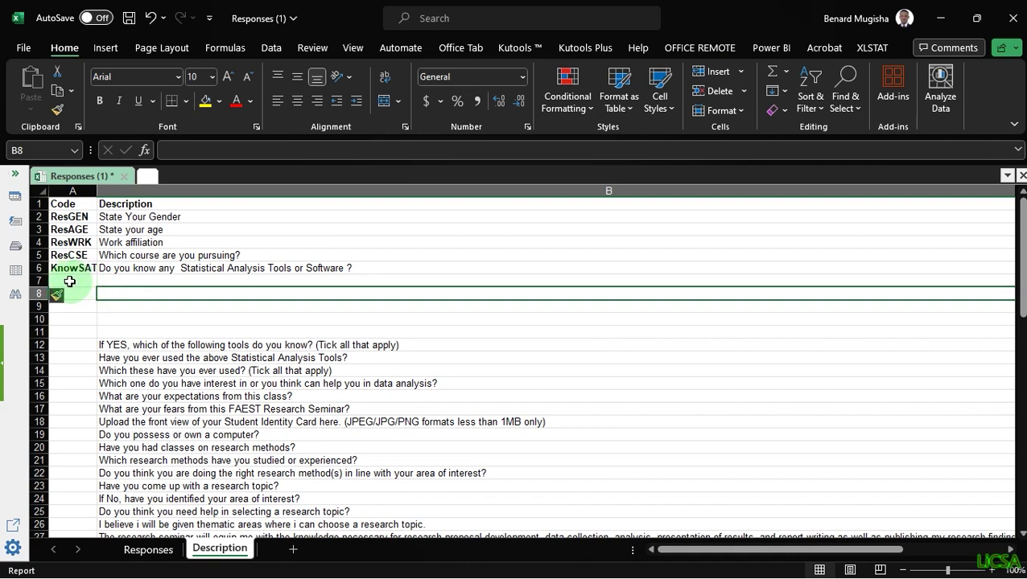
{"action": "double_click", "coordinate": [97, 191]}
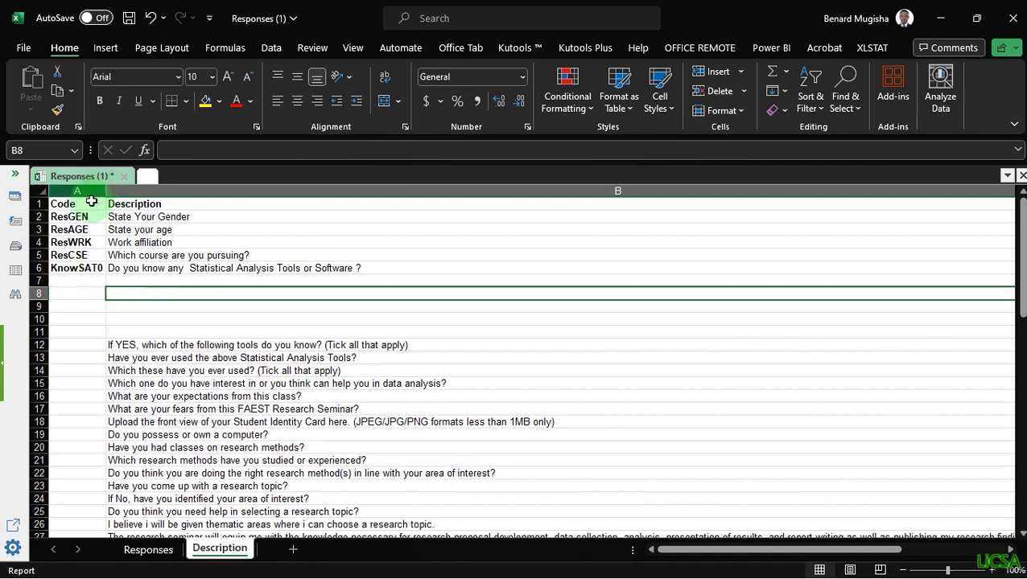
{"action": "left_click", "coordinate": [69, 280]}
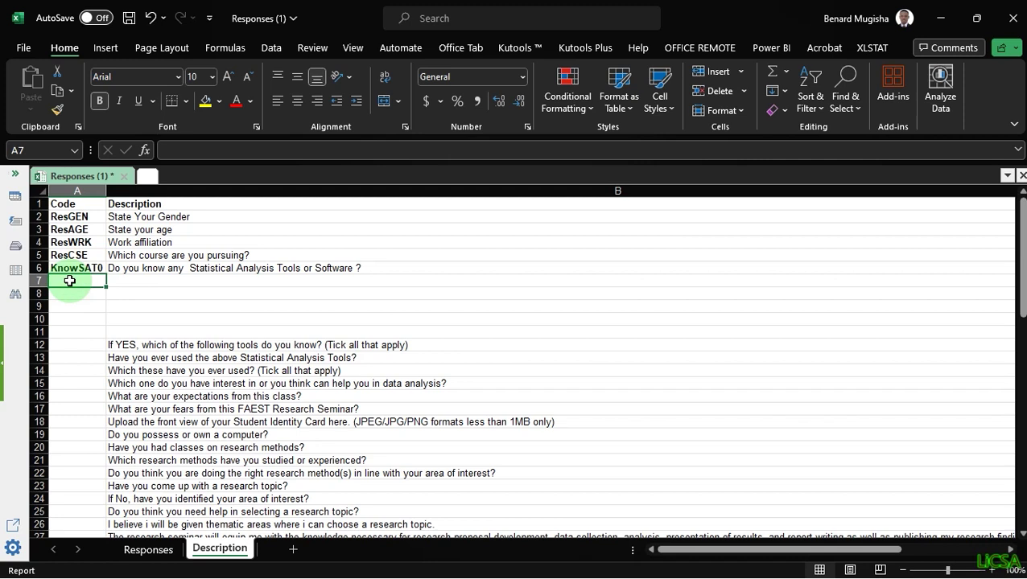
{"action": "double_click", "coordinate": [70, 281]}
{"action": "type", "text": "KnowSAT0"}
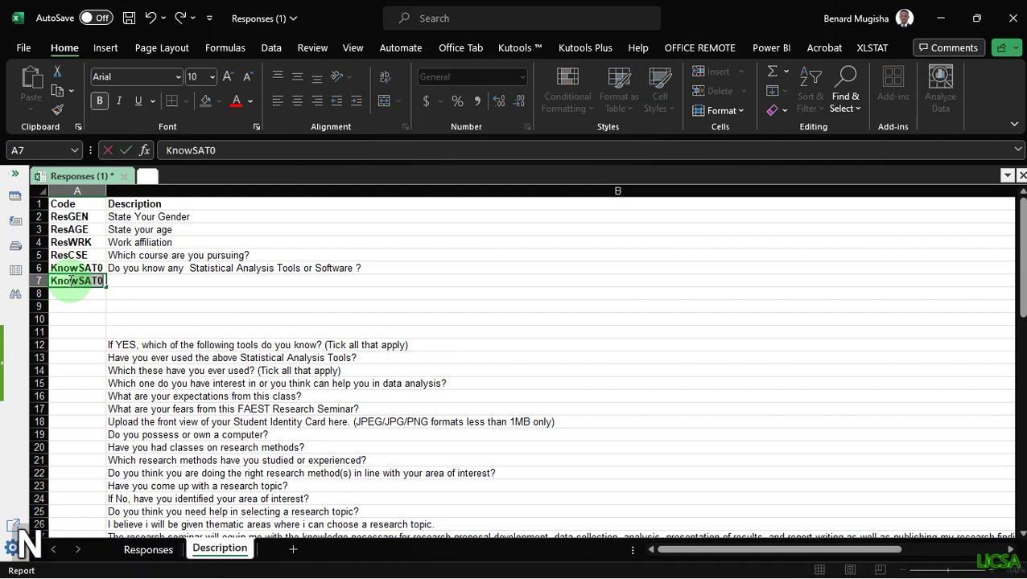
{"action": "key", "text": "Caps_Lock"}
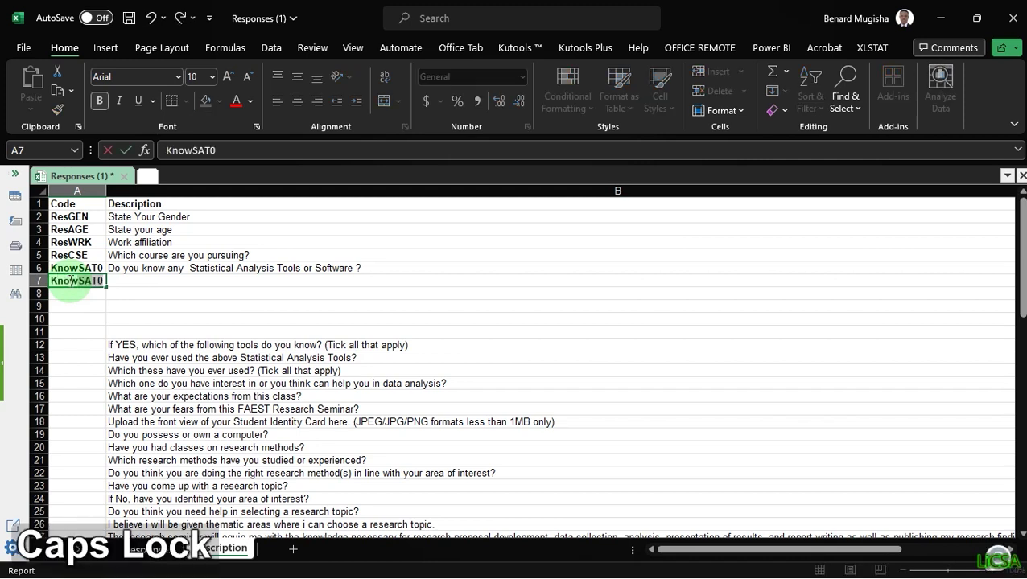
{"action": "type", "text": "wExcel"}
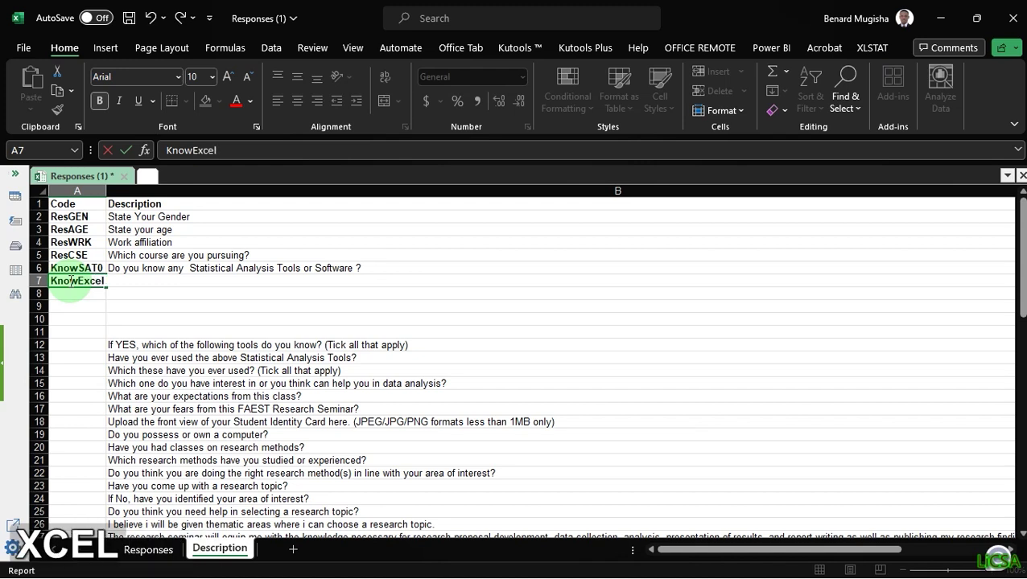
Copy the prefix Know from A7 and reuse it to enter the code KnowSPSS in A8
{"action": "left_click_drag", "start_coordinate": [80, 279], "coordinate": [1, 301]}
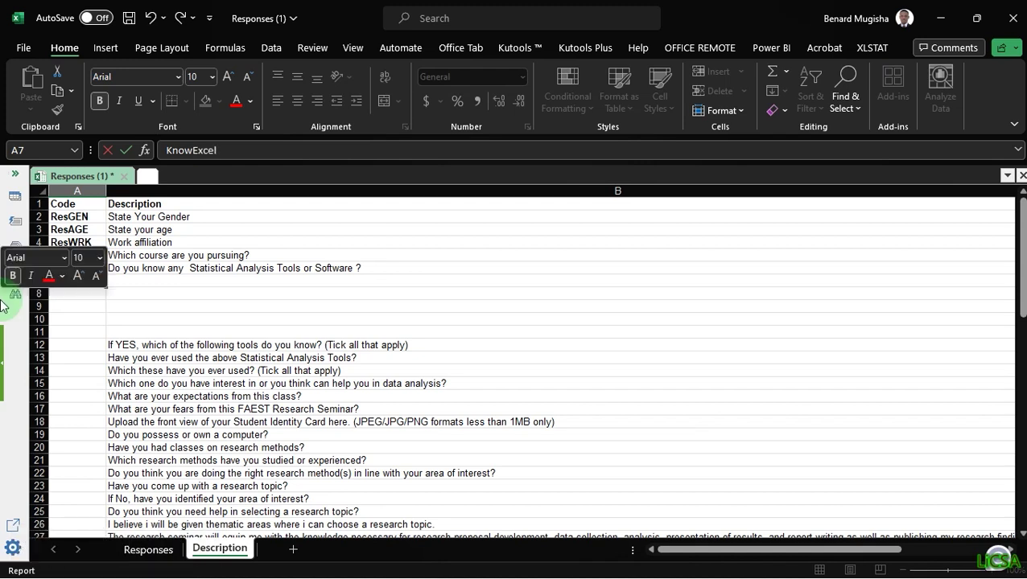
{"action": "key", "text": "ctrl+c"}
{"action": "left_click", "coordinate": [75, 294]}
{"action": "key", "text": "ctrl+v"}
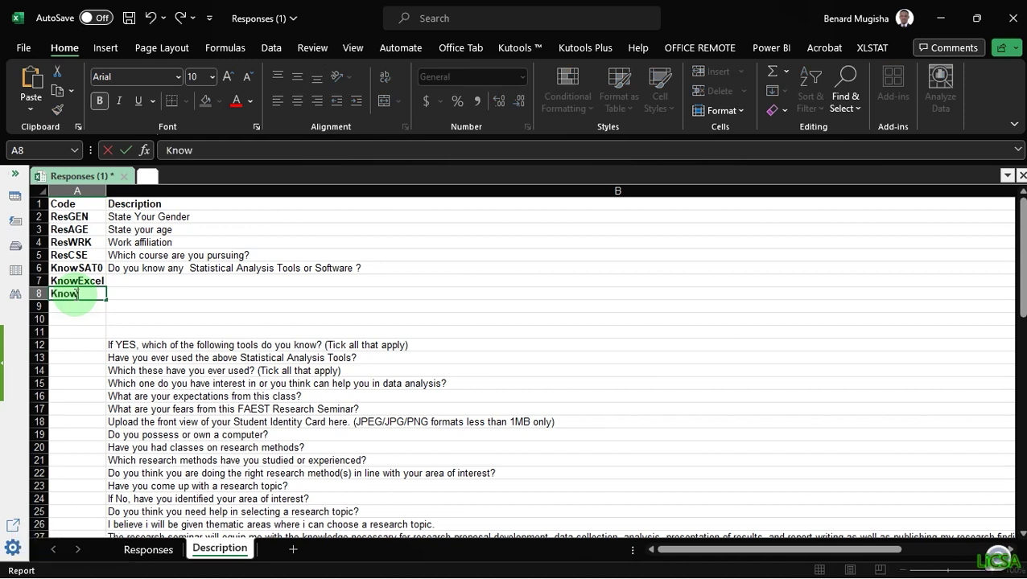
{"action": "type", "text": "SPSS"}
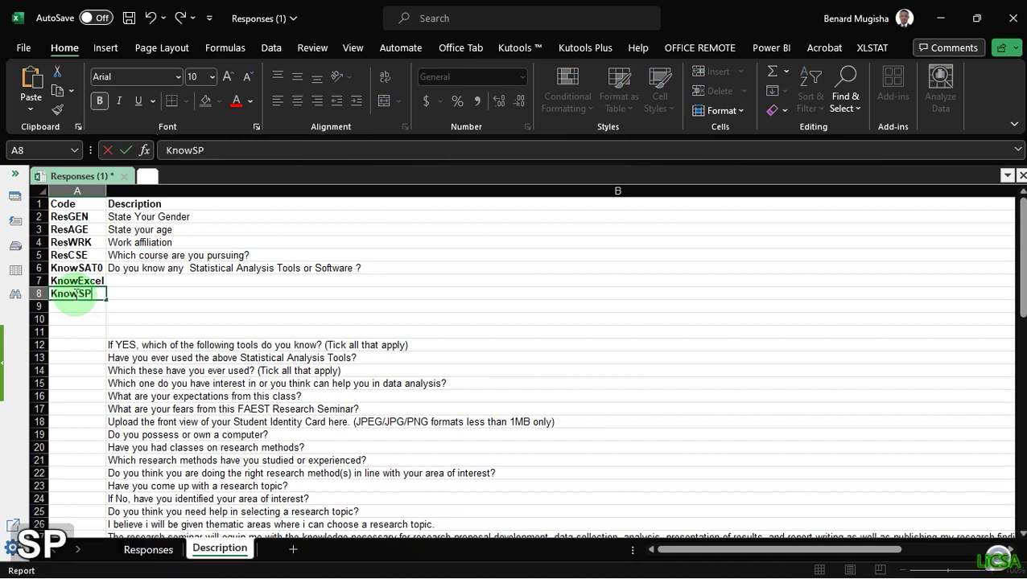
Paste the prefix Know into A9 and complete it as the code KnowStata
{"action": "left_click", "coordinate": [69, 314]}
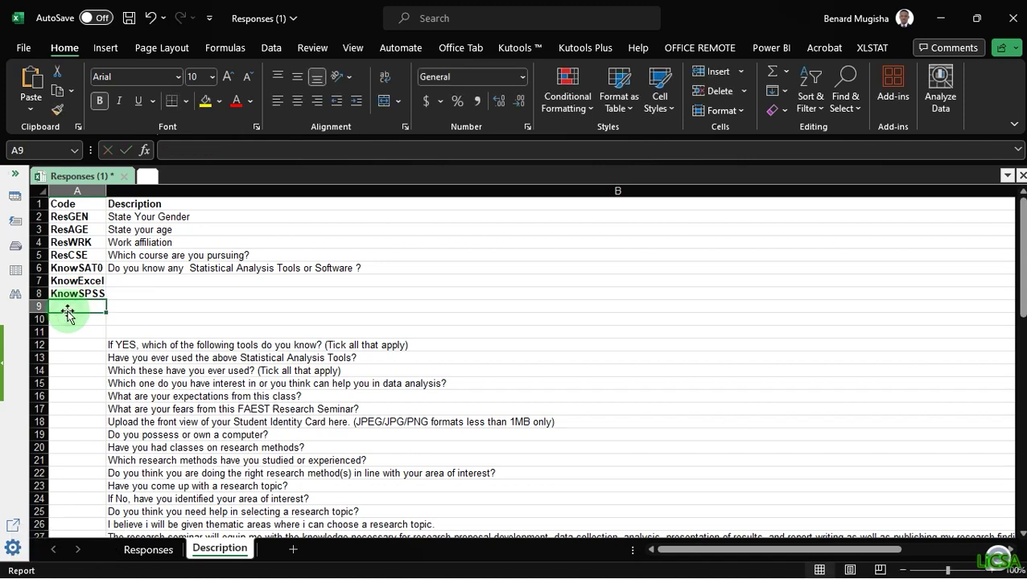
{"action": "key", "text": "ctrl+v"}
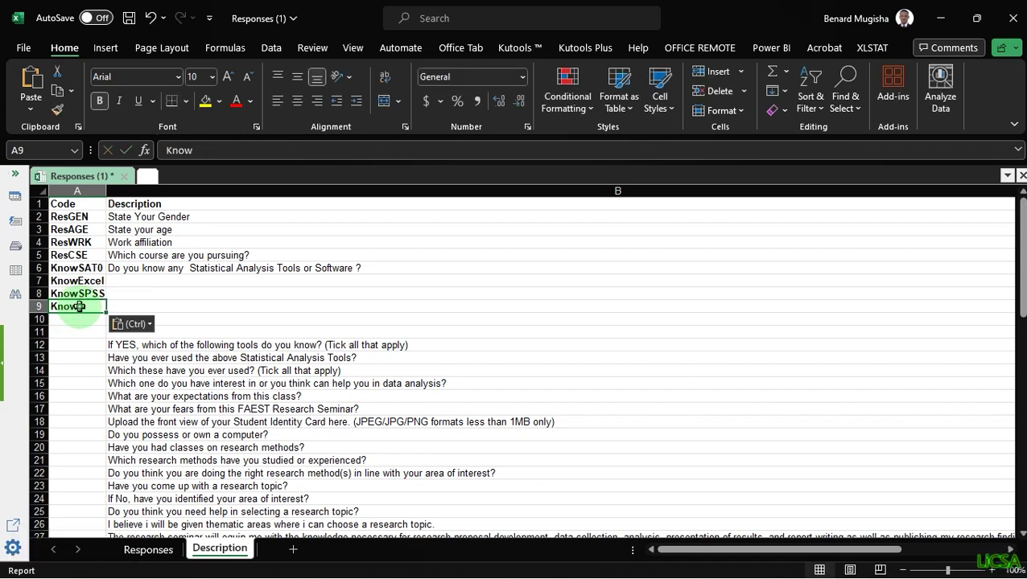
{"action": "double_click", "coordinate": [81, 306]}
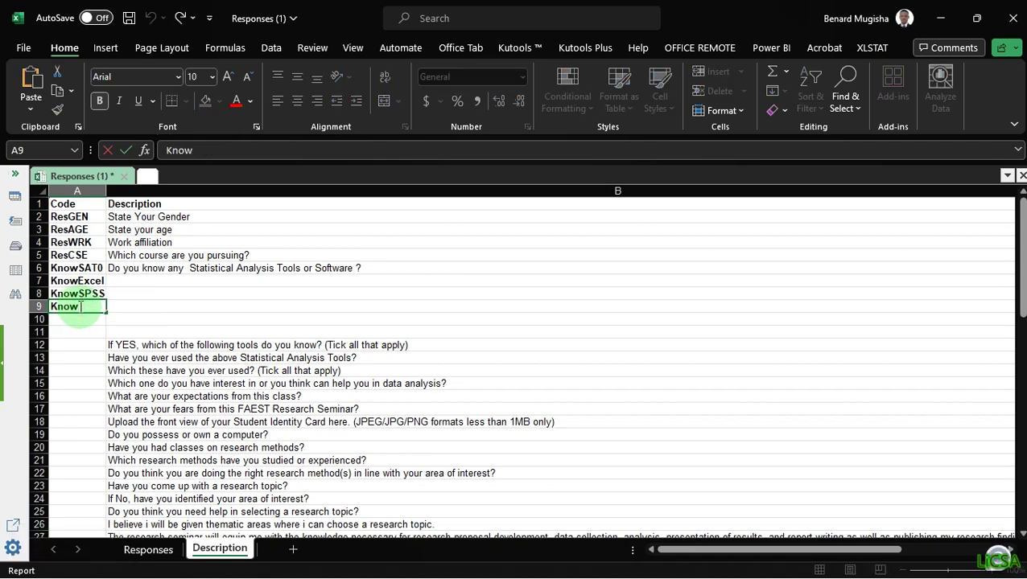
{"action": "type", "text": "S"}
{"action": "key", "text": "Caps_Lock"}
{"action": "type", "text": "tata"}
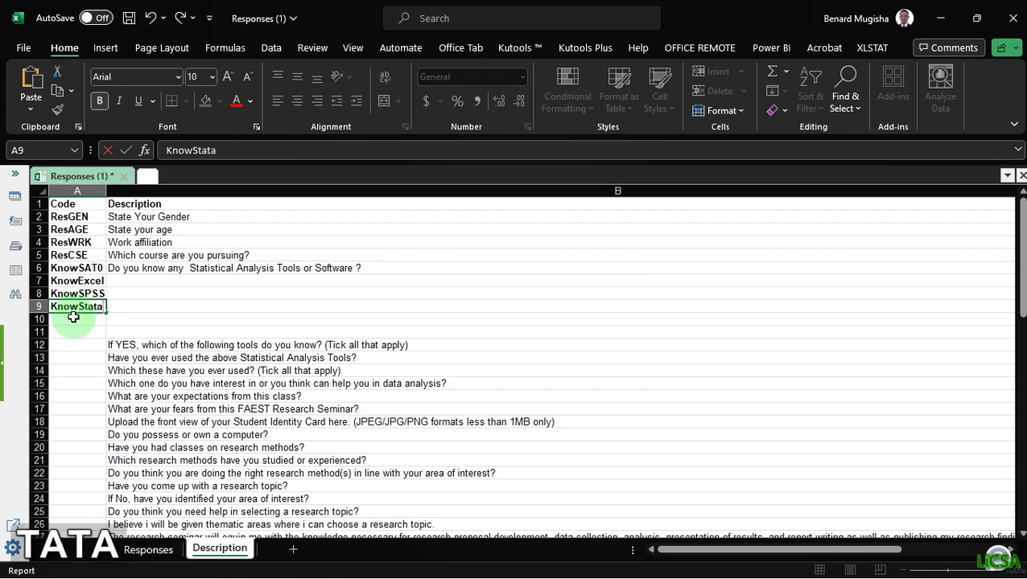
Paste the prefix Know into A10 and complete it as the code KnowR
{"action": "left_click", "coordinate": [72, 322]}
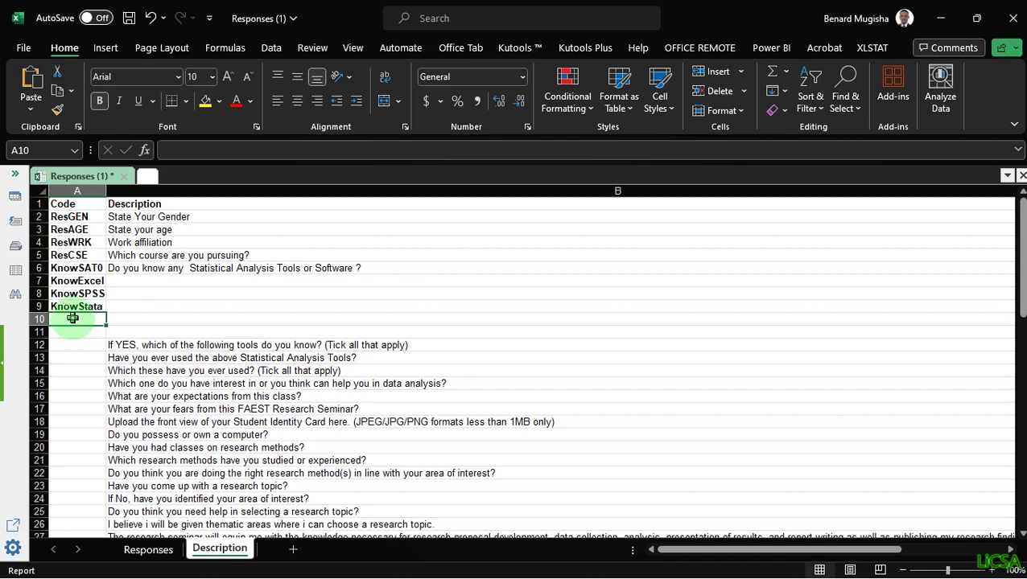
{"action": "double_click", "coordinate": [71, 322]}
{"action": "key", "text": "ctrl+v"}
{"action": "key", "text": "Caps_Lock"}
{"action": "type", "text": "R"}
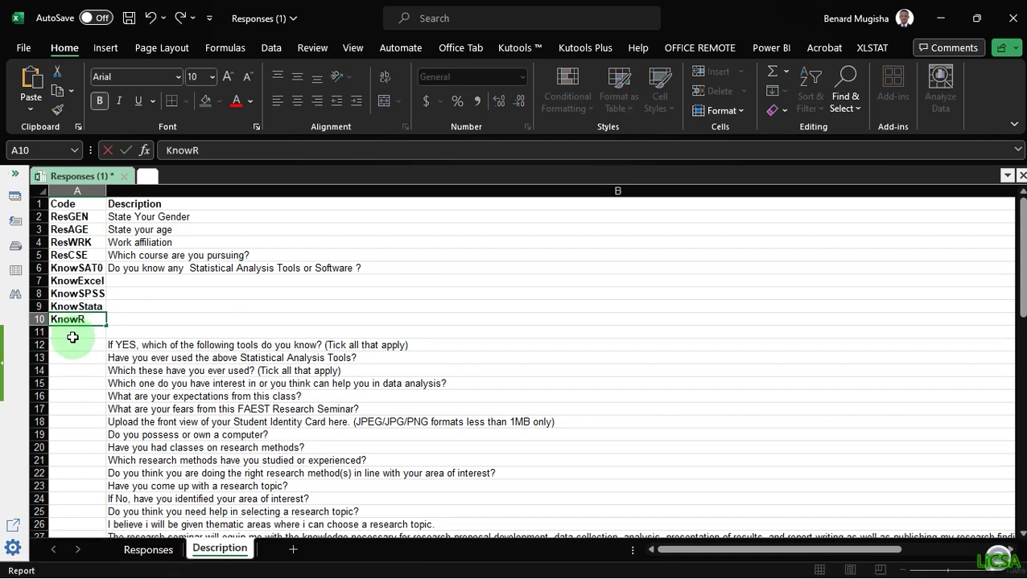
{"action": "left_click", "coordinate": [72, 335]}
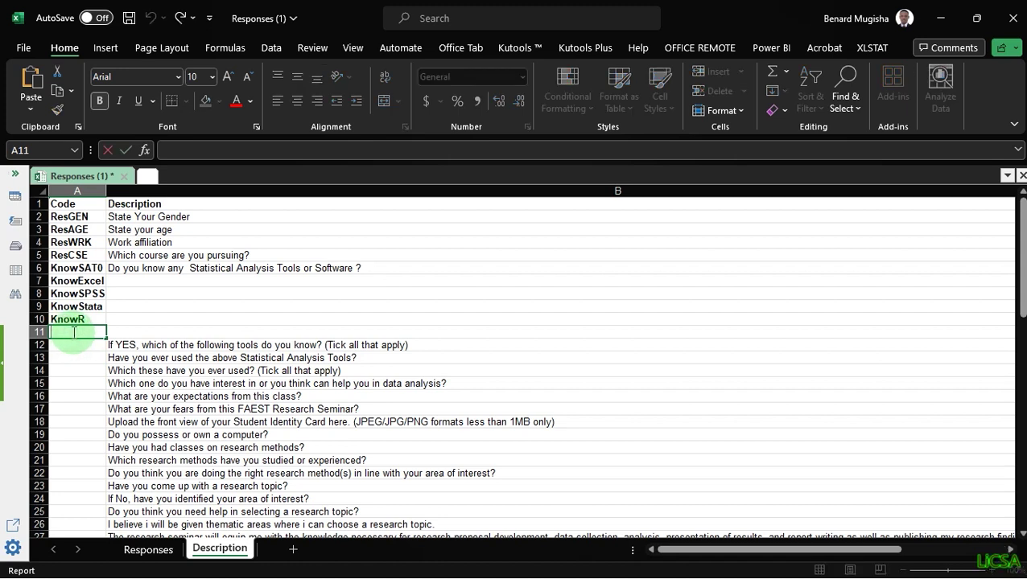
Paste the prefix Know into A11 of the Description sheet and complete it as the code KnowNONE, without an underscore
{"action": "key", "text": "ctrl+v"}
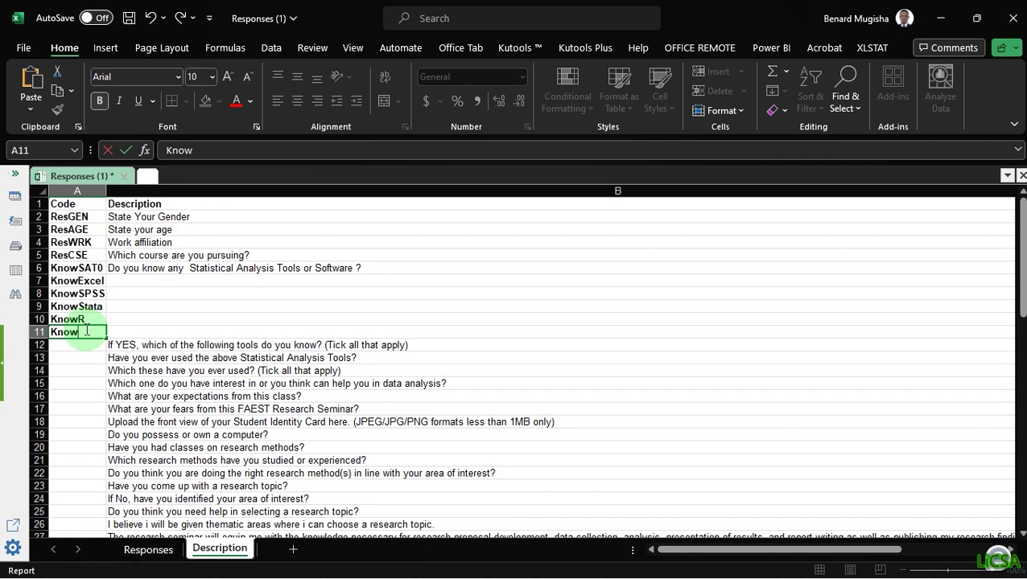
{"action": "type", "text": "_"}
{"action": "key", "text": "Caps_Lock"}
{"action": "type", "text": "NONE"}
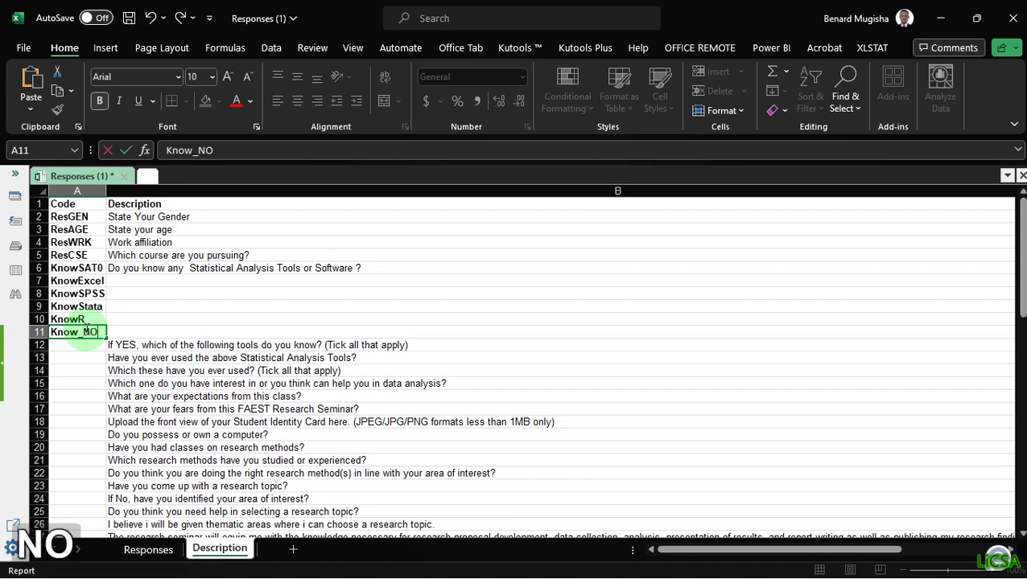
{"action": "left_click", "coordinate": [81, 358]}
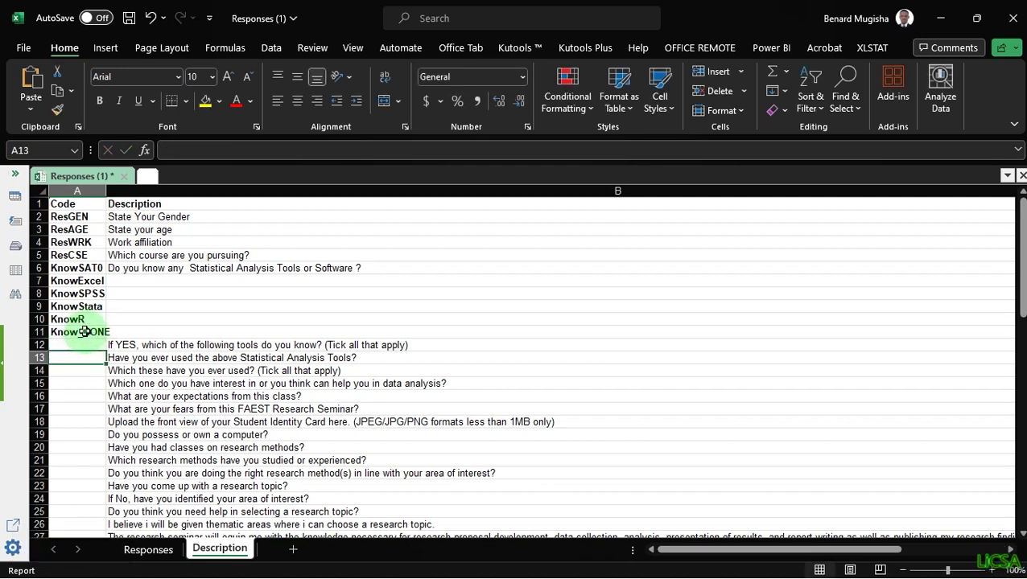
{"action": "double_click", "coordinate": [84, 331]}
{"action": "key", "text": "BackSpace"}
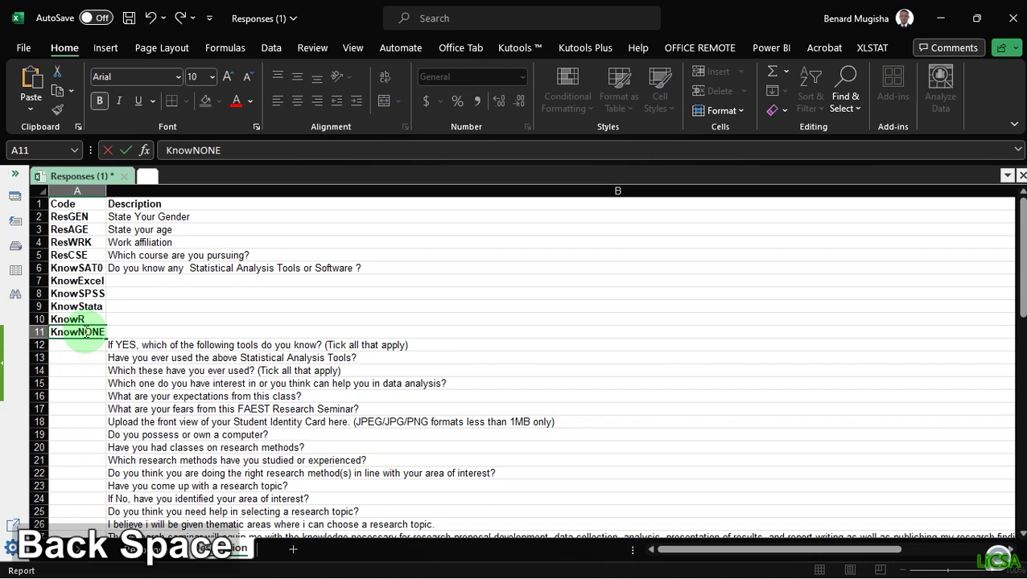
{"action": "left_click", "coordinate": [129, 320]}
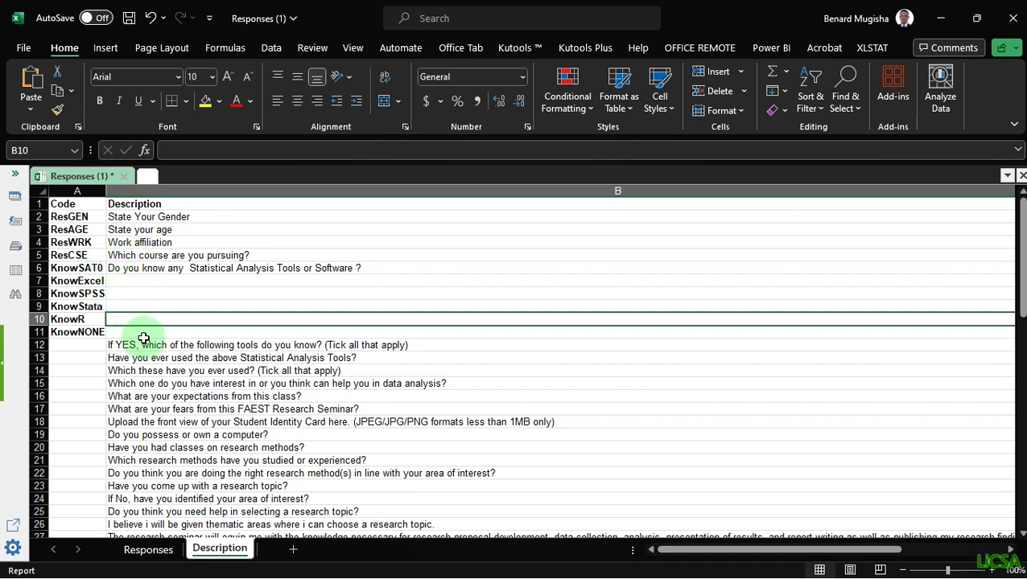
Copy the wording "If YES, which of the following tools do you know" from B12 into B7
{"action": "double_click", "coordinate": [314, 345]}
{"action": "left_click_drag", "start_coordinate": [258, 344], "coordinate": [27, 352]}
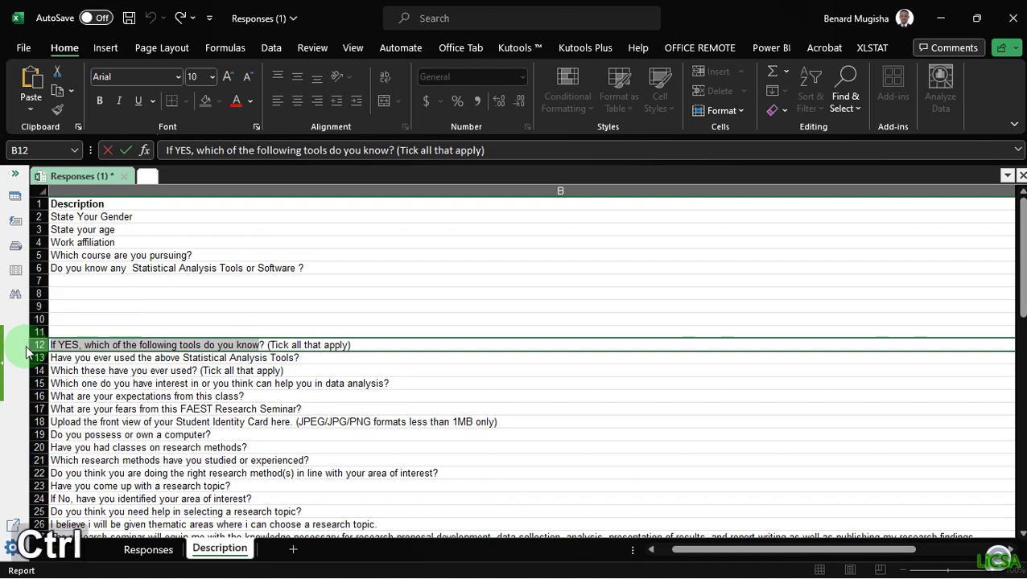
{"action": "key", "text": "ctrl+c"}
{"action": "left_click", "coordinate": [75, 283]}
{"action": "double_click", "coordinate": [77, 282]}
{"action": "key", "text": "ctrl+v"}
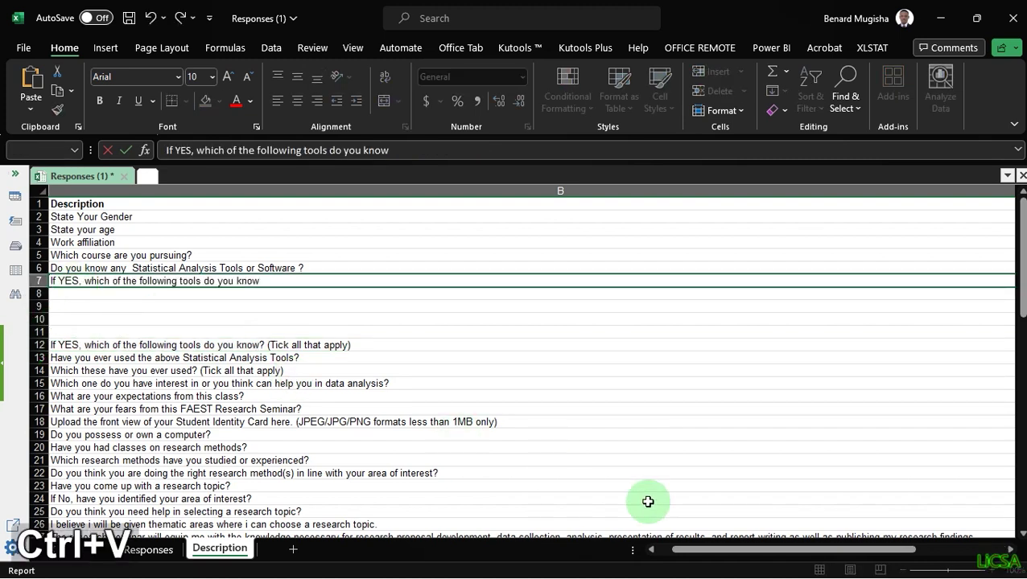
Append "- Excel" to the description in B7 and copy its wording up to and including the hyphen
{"action": "left_click", "coordinate": [665, 551]}
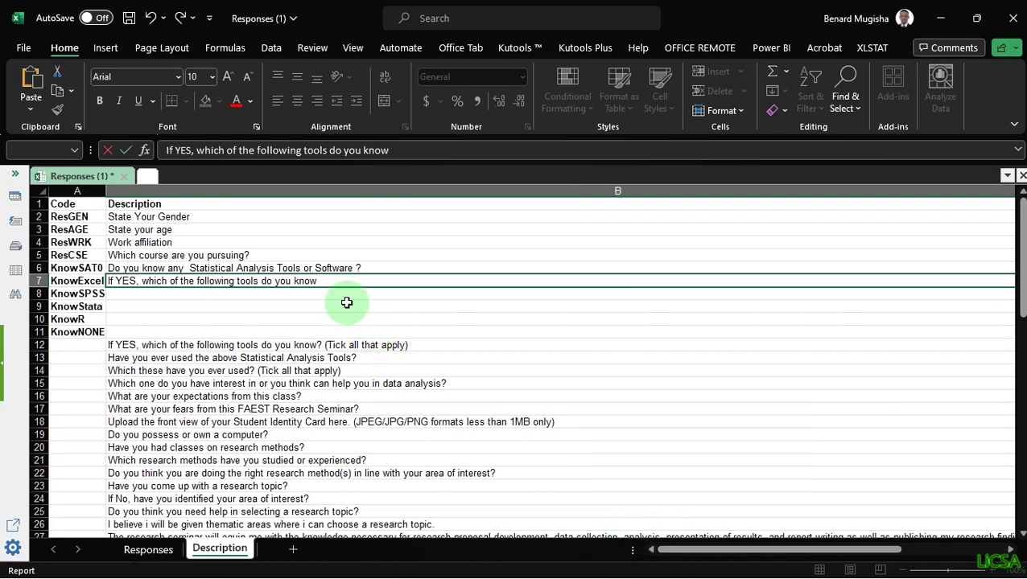
{"action": "type", "text": "- "}
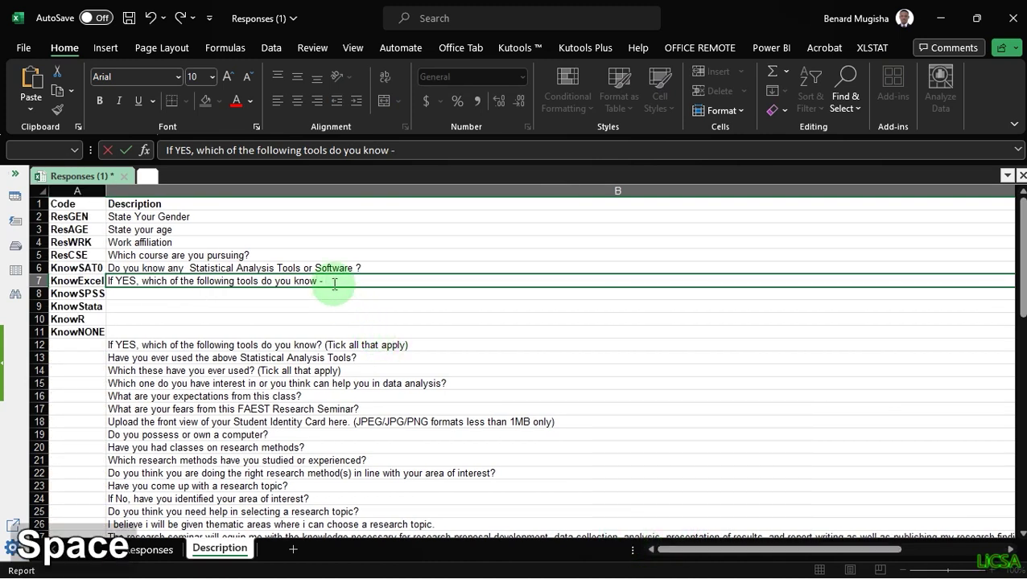
{"action": "type", "text": "E"}
{"action": "key", "text": "Caps_Lock"}
{"action": "type", "text": "xcel"}
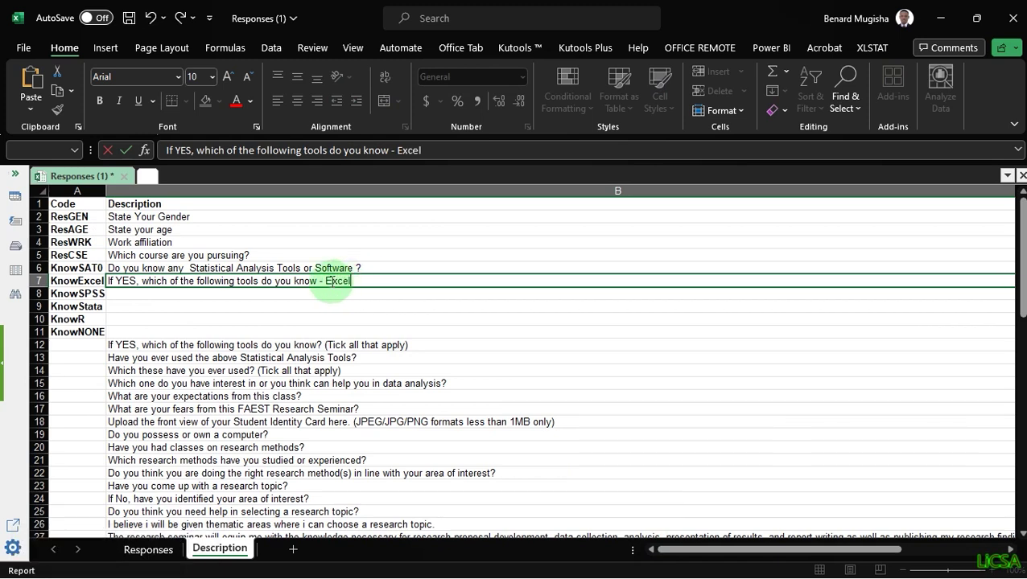
{"action": "left_click_drag", "start_coordinate": [326, 280], "coordinate": [100, 302]}
{"action": "key", "text": "ctrl+c"}
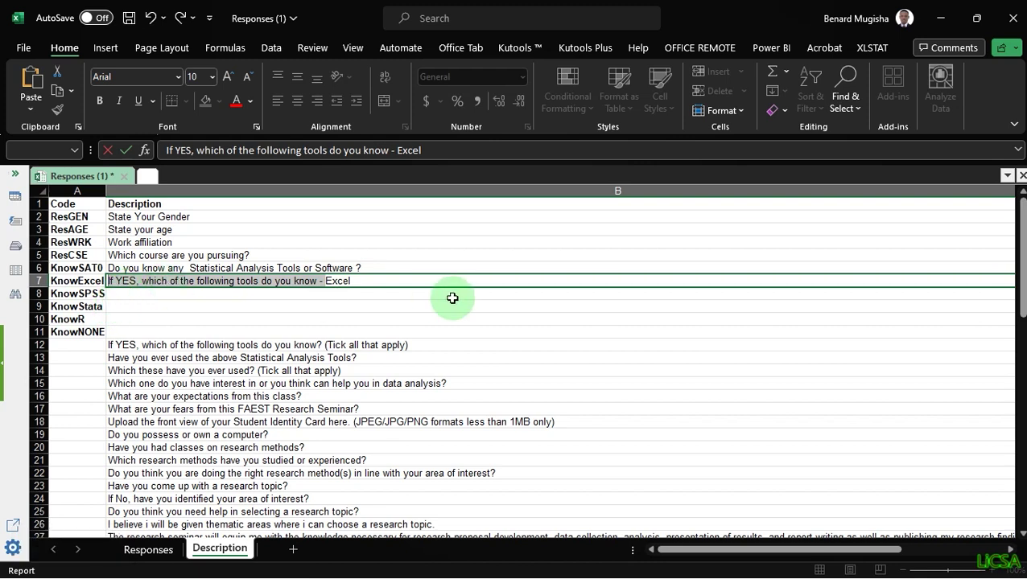
{"action": "left_click_drag", "start_coordinate": [230, 298], "coordinate": [235, 332]}
{"action": "key", "text": "ctrl+v"}
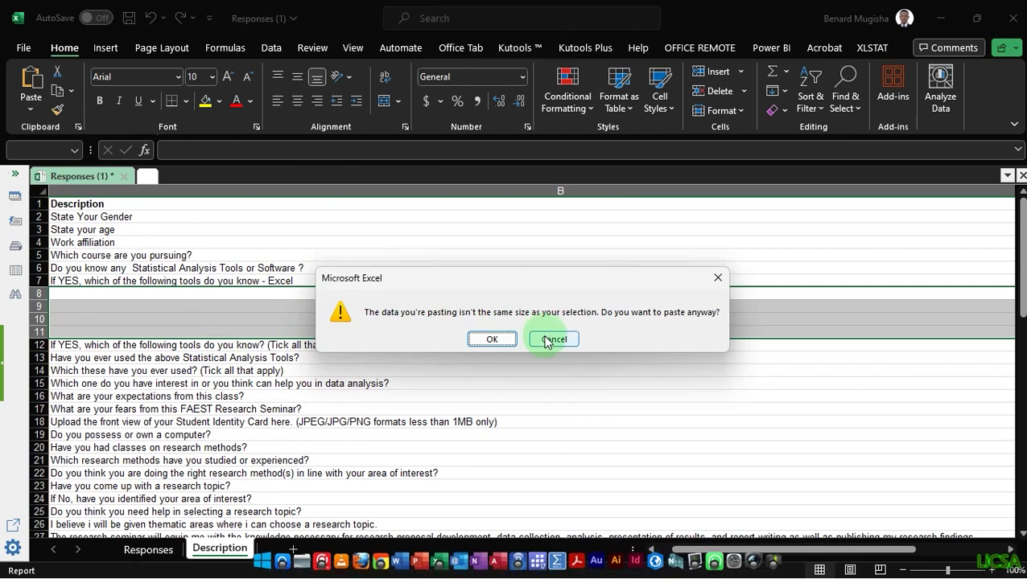
{"action": "left_click", "coordinate": [545, 340]}
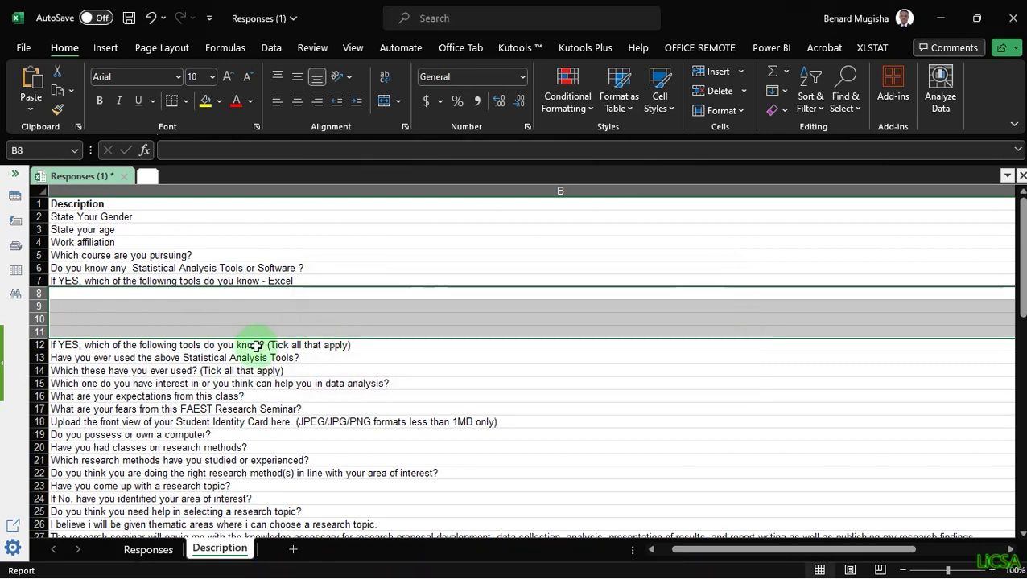
Paste the copied question wording into B8 and complete it with SPSS
{"action": "left_click", "coordinate": [651, 549]}
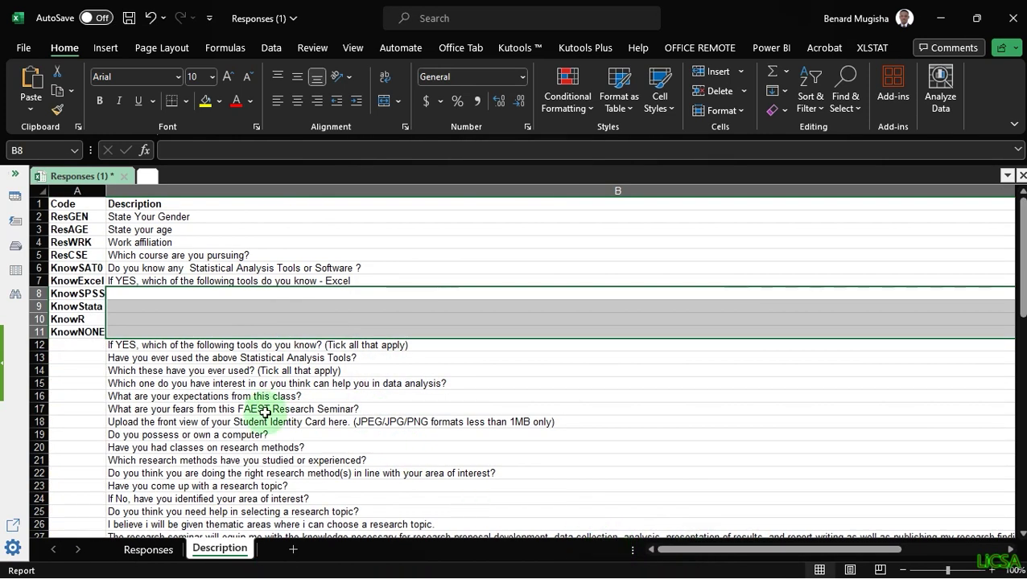
{"action": "double_click", "coordinate": [157, 292]}
{"action": "key", "text": "ctrl+v"}
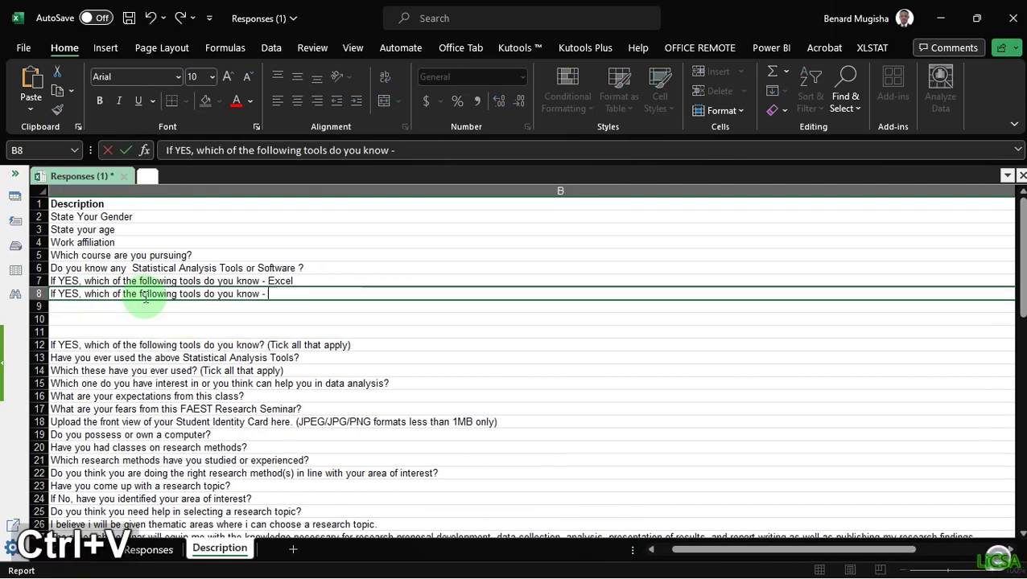
{"action": "key", "text": "Caps_Lock"}
{"action": "type", "text": "SPSS"}
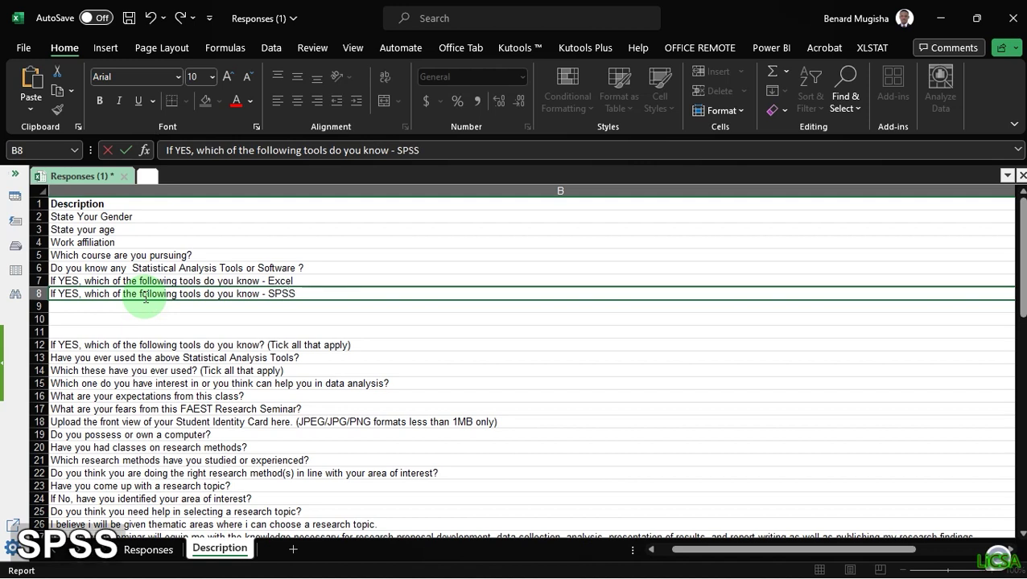
Paste the question wording into B9 and complete it with Stata
{"action": "left_click", "coordinate": [84, 307]}
{"action": "double_click", "coordinate": [84, 307]}
{"action": "key", "text": "ctrl+v"}
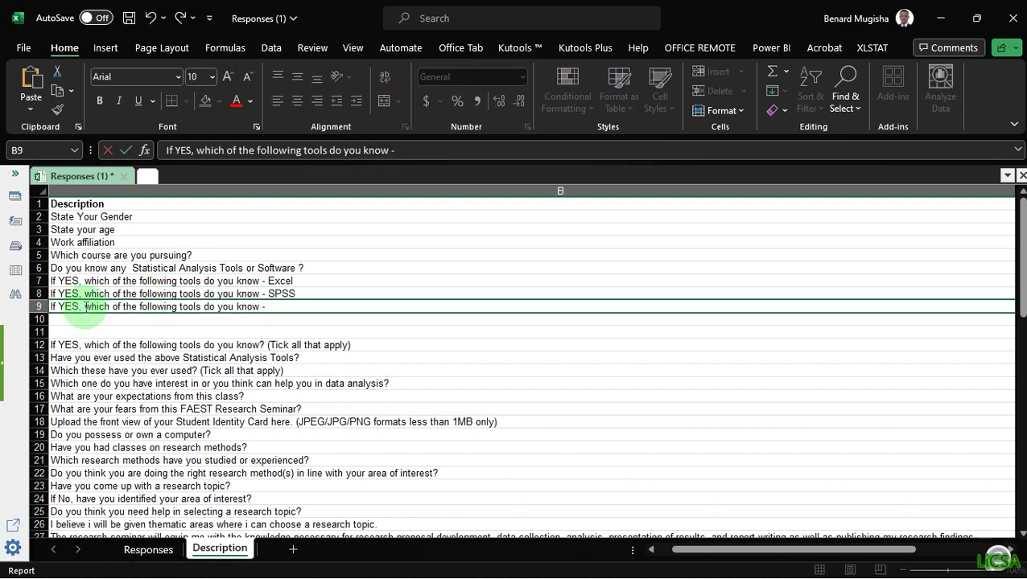
{"action": "type", "text": "Stata"}
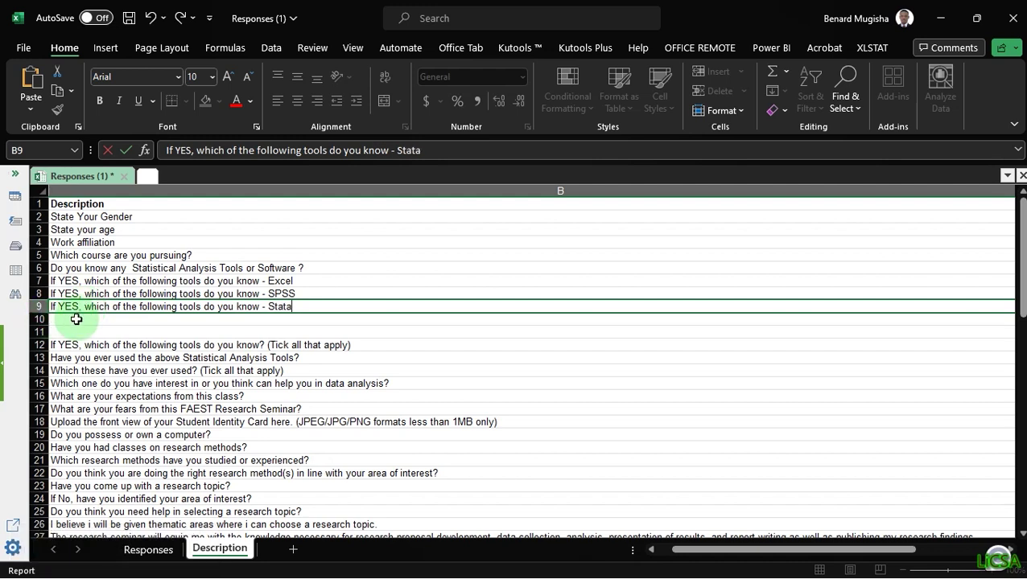
Paste the question wording into B10 and complete it with R
{"action": "left_click", "coordinate": [76, 319]}
{"action": "key", "text": "ctrl+v"}
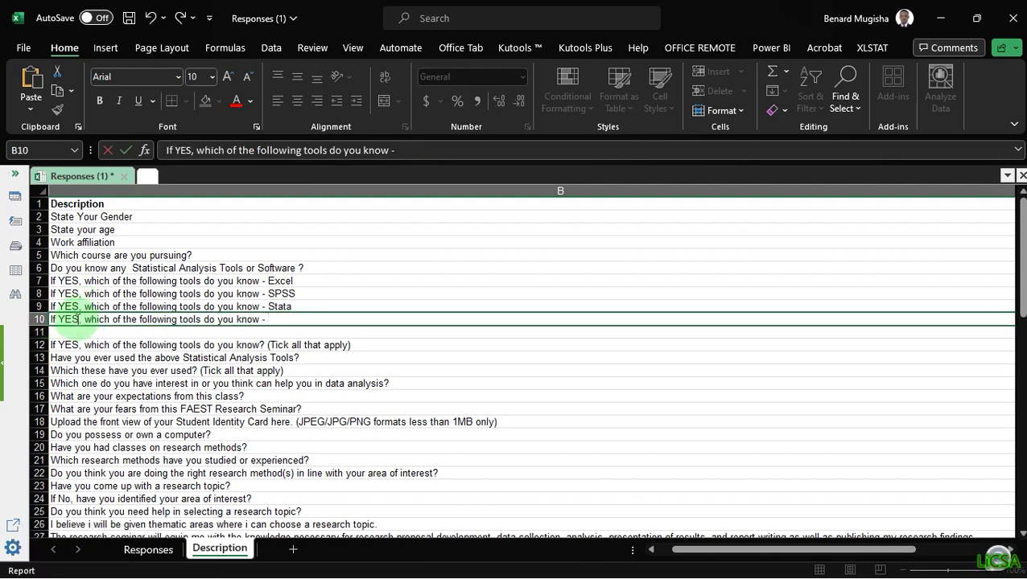
{"action": "key", "text": "Caps_Lock"}
{"action": "type", "text": "R"}
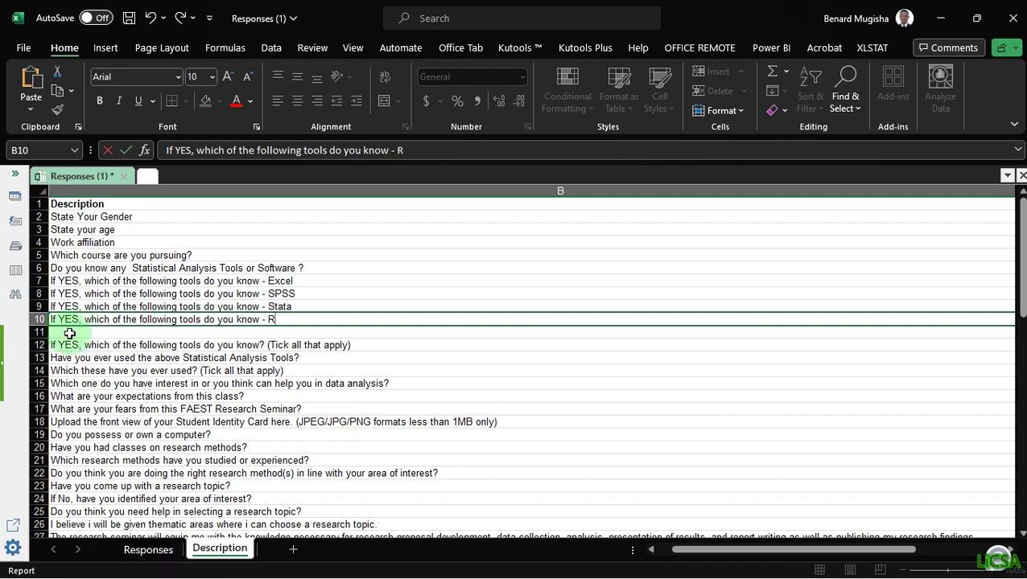
Paste the question wording into B11 and complete it with None
{"action": "left_click", "coordinate": [70, 333]}
{"action": "key", "text": "ctrl+v"}
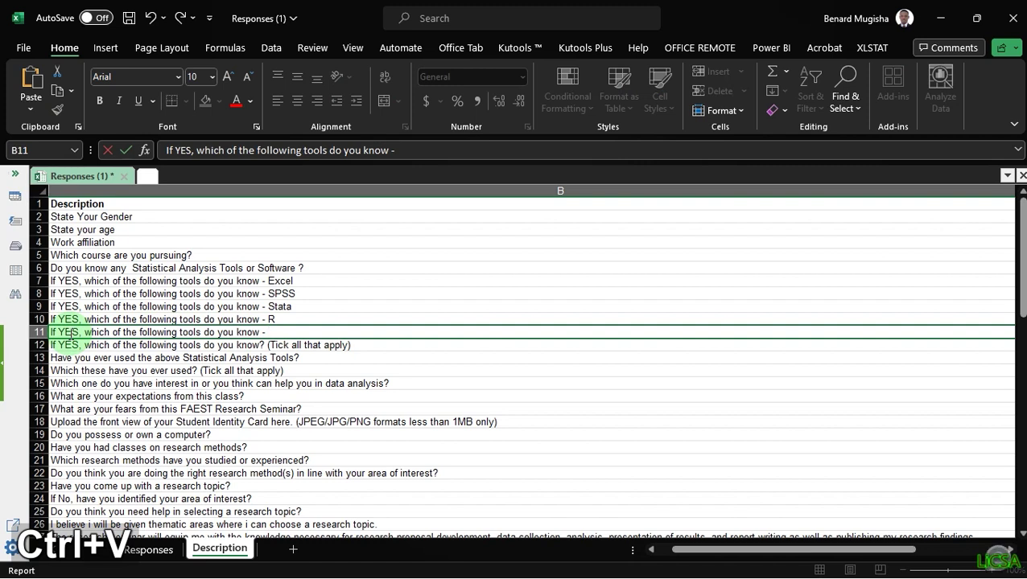
{"action": "type", "text": "N"}
{"action": "key", "text": "Caps_Lock"}
{"action": "type", "text": "one"}
{"action": "left_click", "coordinate": [161, 383]}
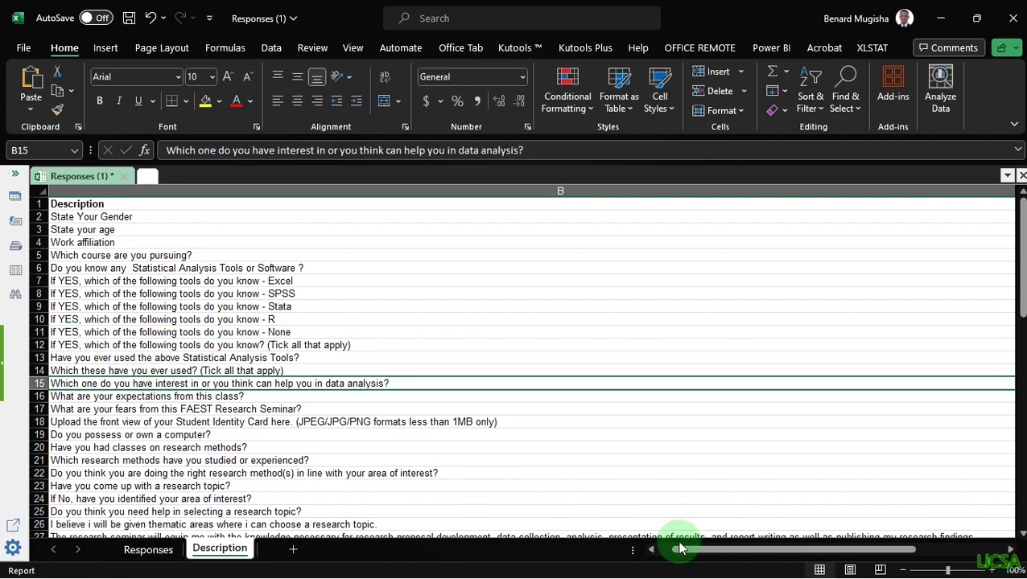
Change the code in A11 to KnowNone and save the workbook
{"action": "left_click_drag", "start_coordinate": [680, 548], "coordinate": [614, 549]}
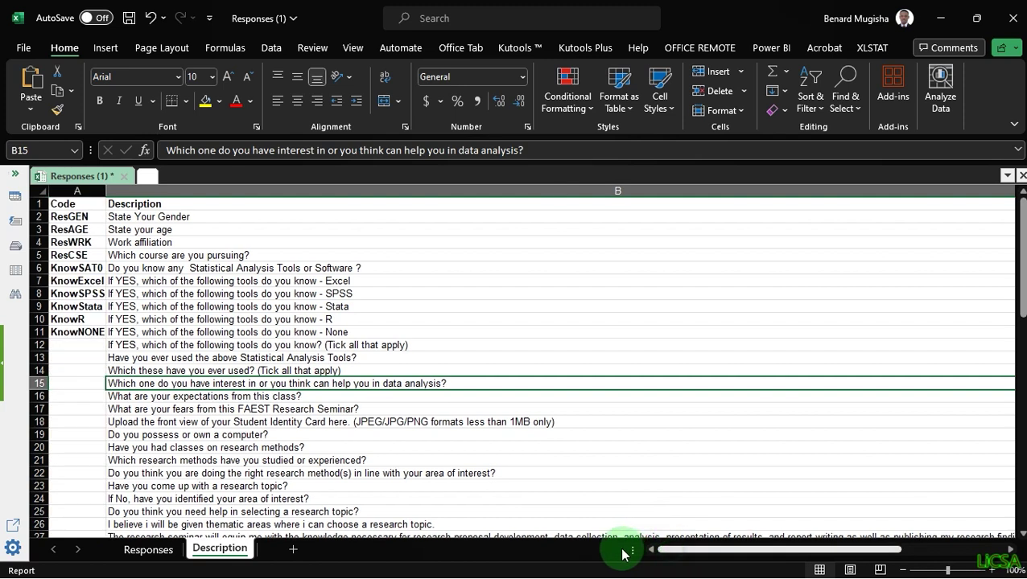
{"action": "double_click", "coordinate": [86, 332]}
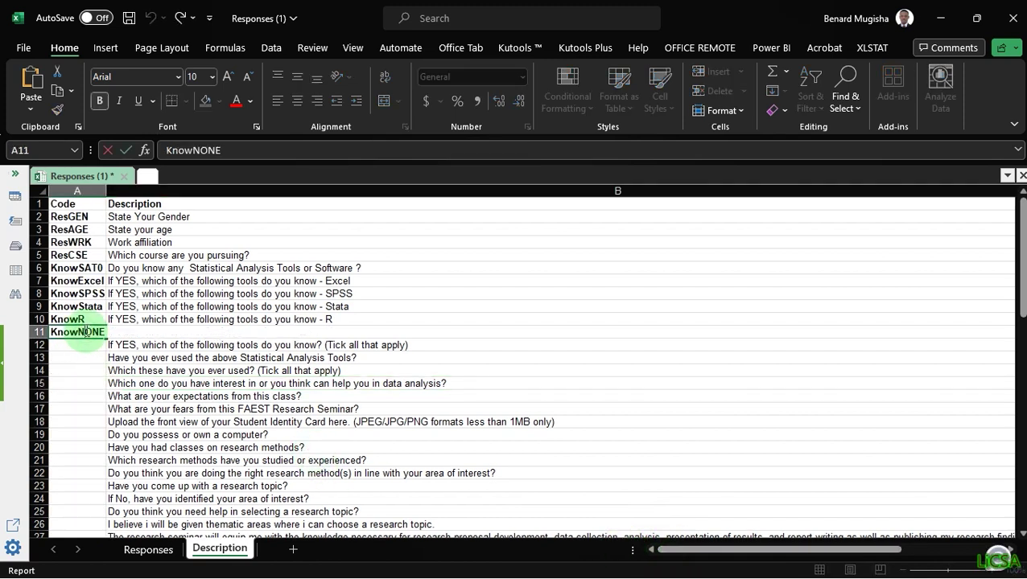
{"action": "key", "text": "Delete"}
{"action": "key", "text": "Delete"}
{"action": "type", "text": "one"}
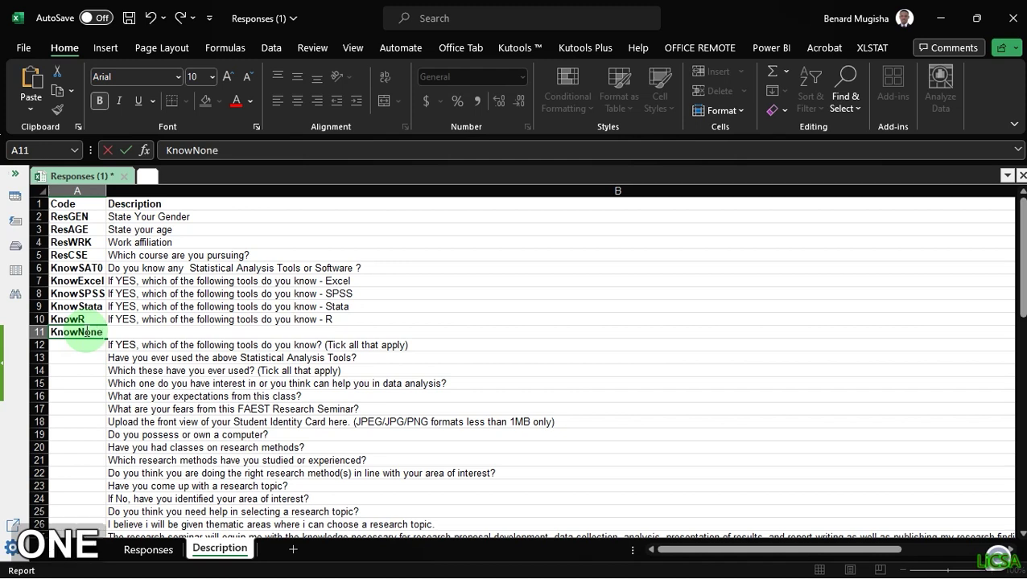
{"action": "left_click", "coordinate": [160, 357]}
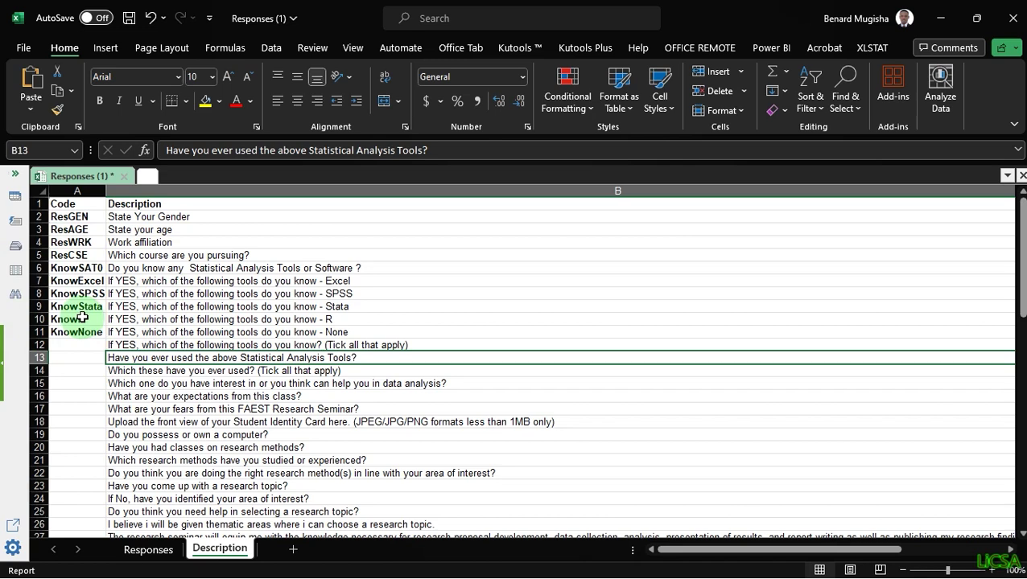
{"action": "key", "text": "ctrl+s"}
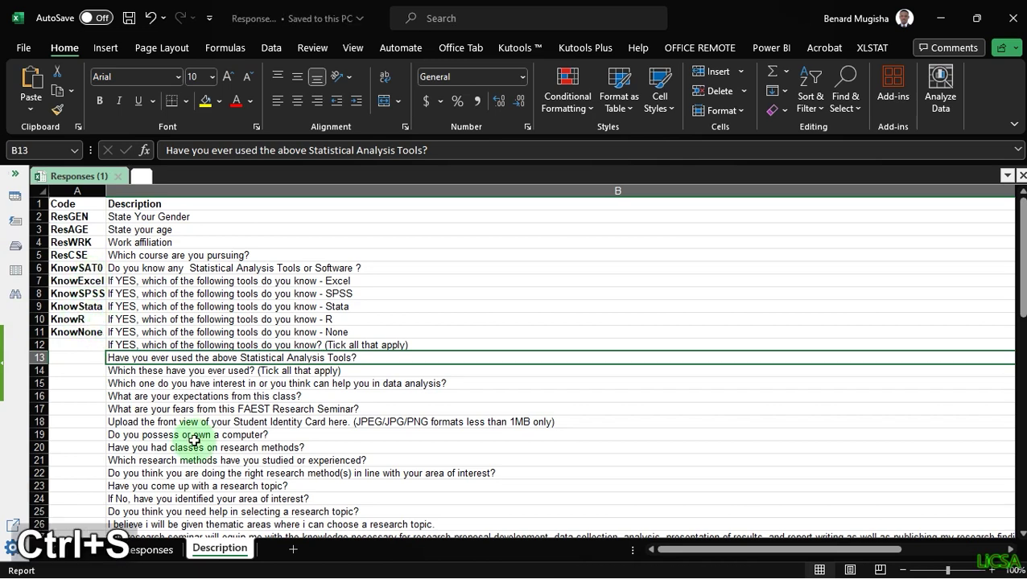
Insert five blank columns in the Responses sheet directly before the column "Have you ever used the above Statistical Analysis Tools?"
{"action": "left_click", "coordinate": [149, 550]}
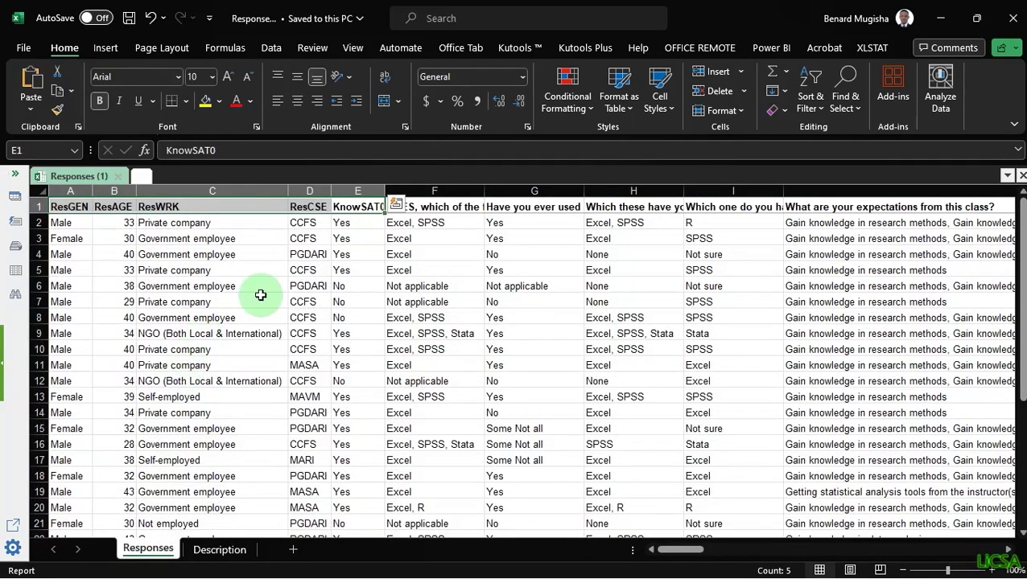
{"action": "left_click", "coordinate": [438, 191]}
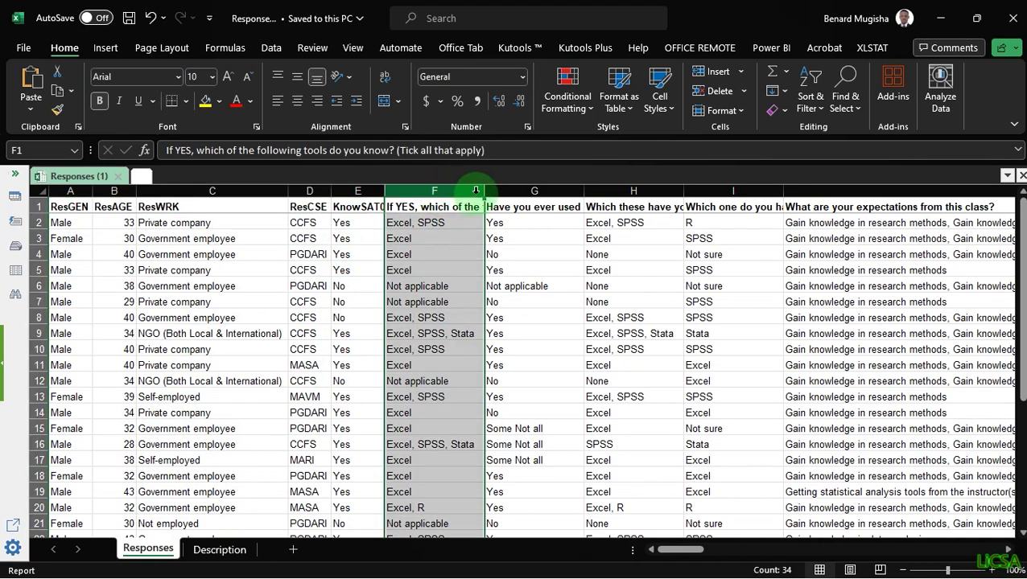
{"action": "left_click", "coordinate": [494, 191]}
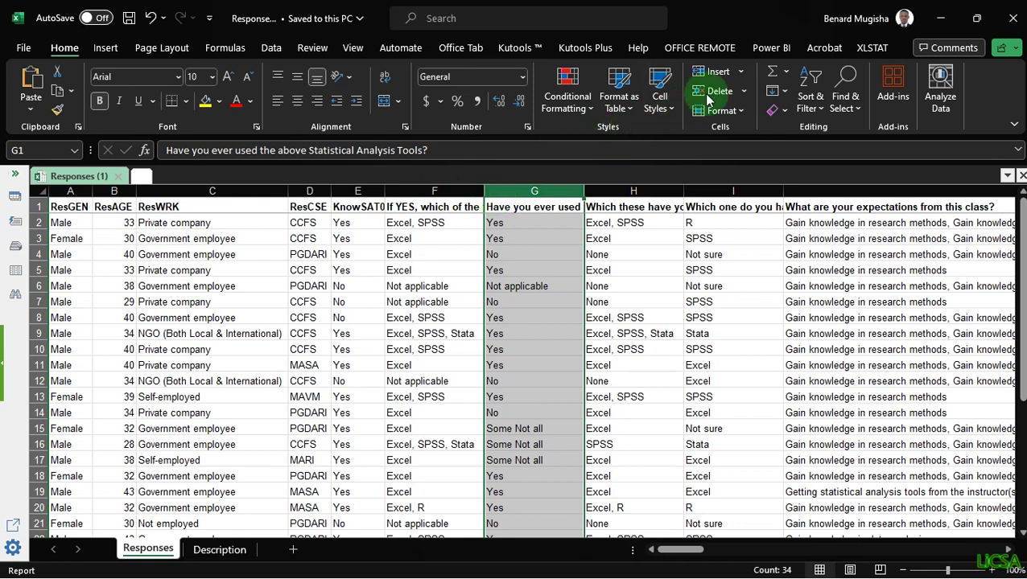
{"action": "left_click", "coordinate": [725, 73]}
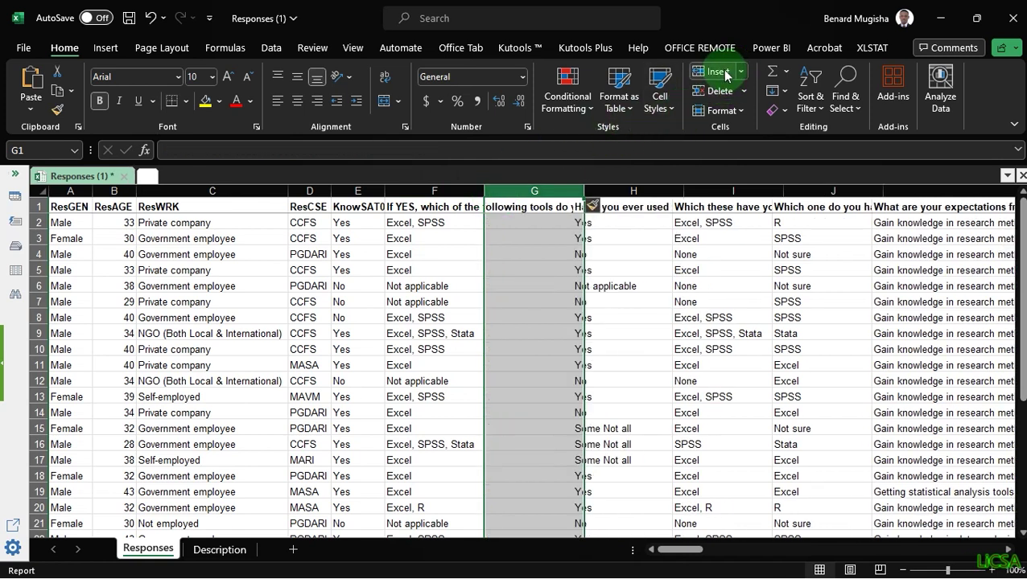
{"action": "left_click", "coordinate": [725, 73]}
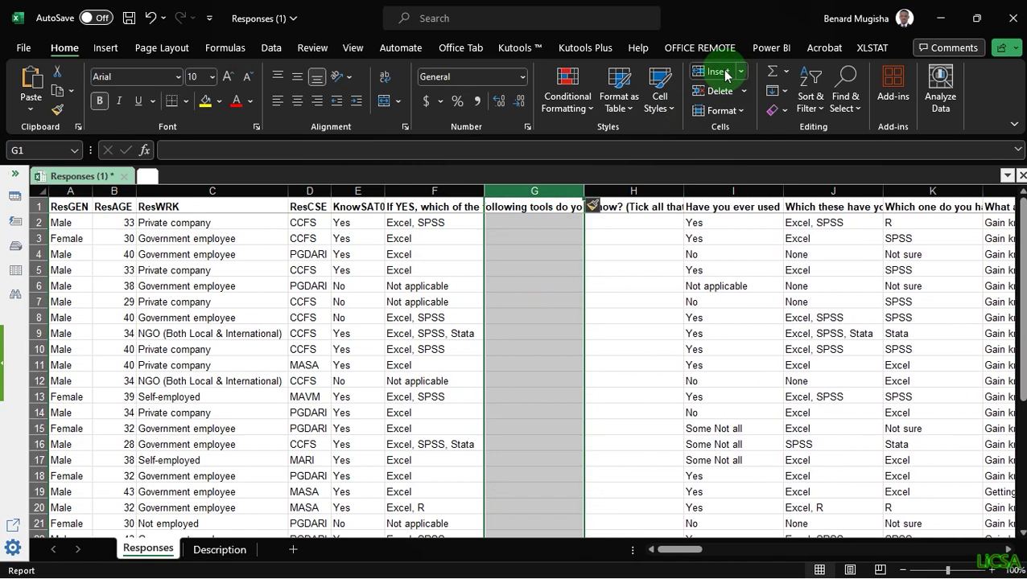
{"action": "left_click", "coordinate": [725, 72]}
{"action": "left_click", "coordinate": [725, 72]}
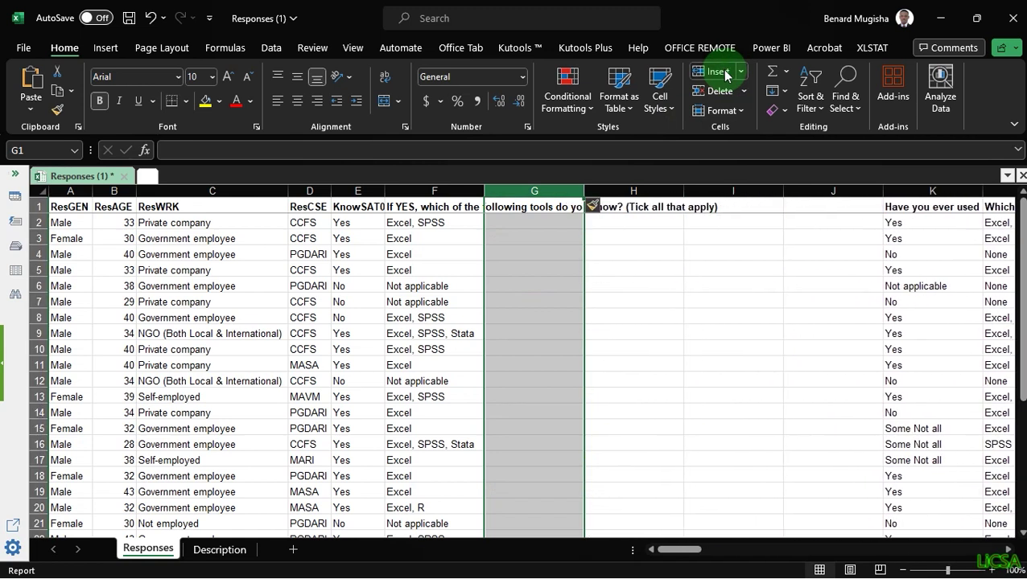
{"action": "left_click", "coordinate": [725, 72]}
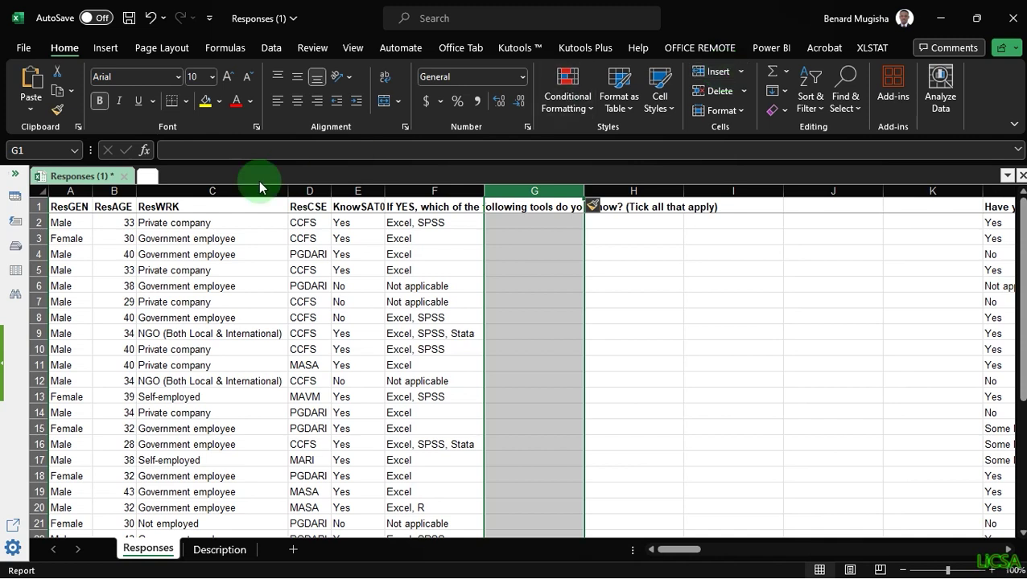
Copy codes KnowExcel to KnowNone (A7:A11) from the Description sheet, paste them transposed into G1:K1 of Responses, and save
{"action": "left_click", "coordinate": [213, 552]}
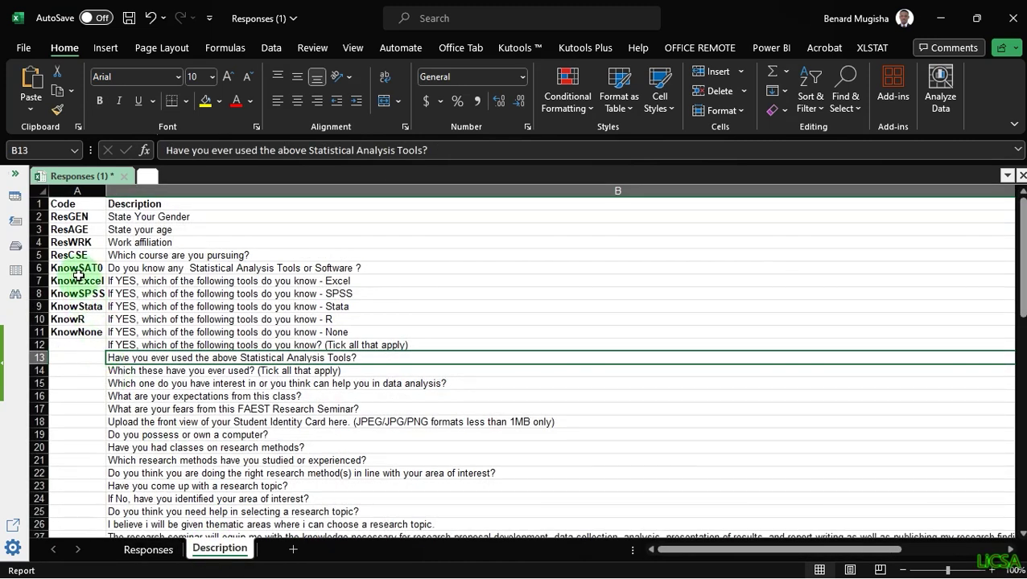
{"action": "left_click_drag", "start_coordinate": [76, 279], "coordinate": [75, 327]}
{"action": "key", "text": "ctrl+c"}
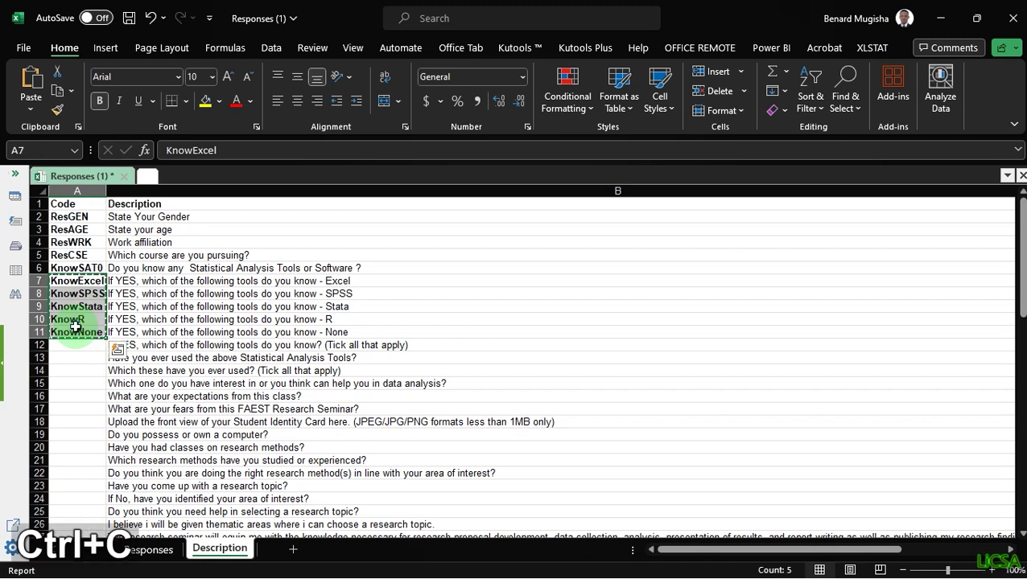
{"action": "left_click", "coordinate": [147, 549]}
{"action": "left_click_drag", "start_coordinate": [524, 207], "coordinate": [910, 201]}
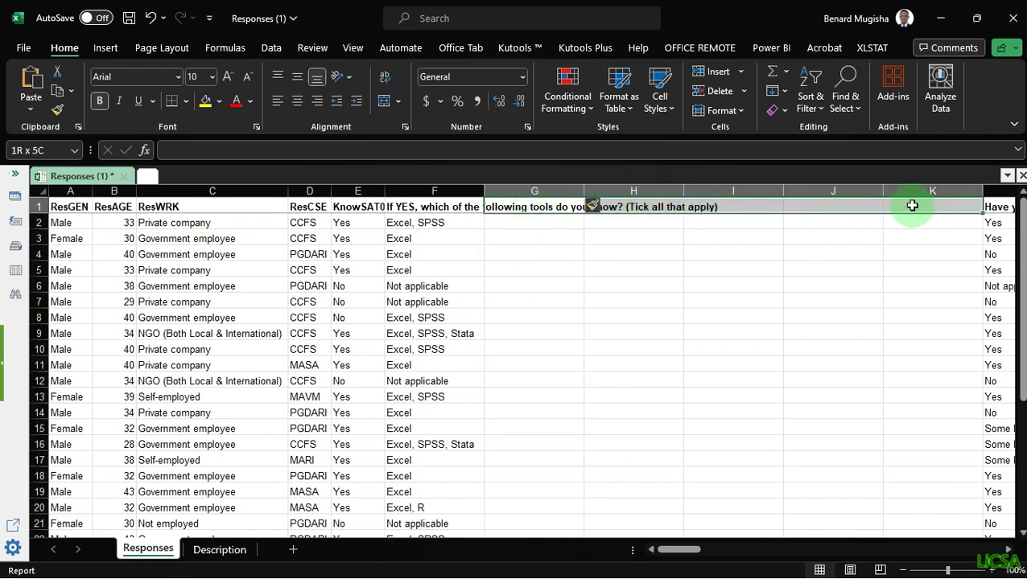
{"action": "left_click", "coordinate": [30, 109]}
{"action": "left_click", "coordinate": [73, 290]}
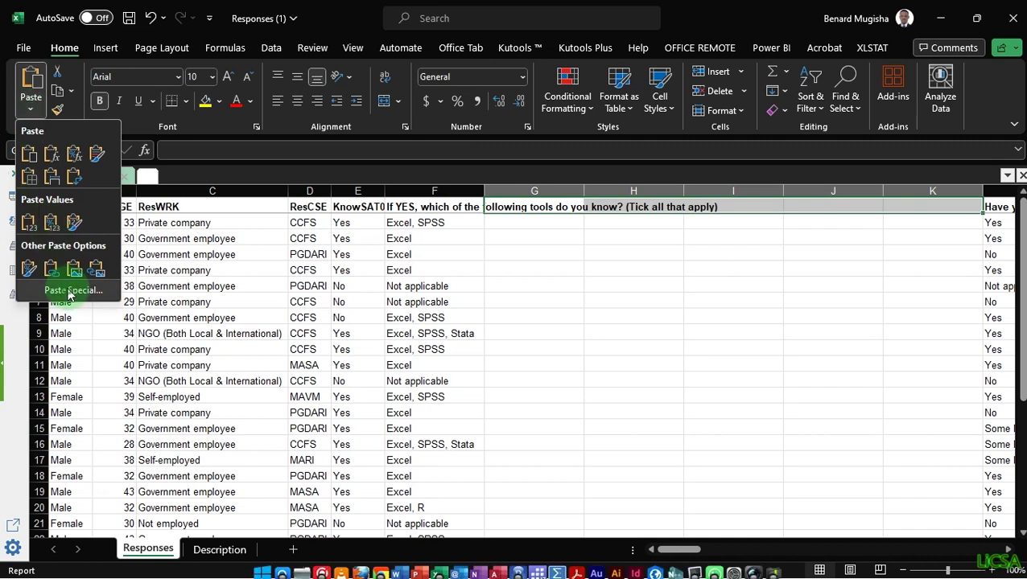
{"action": "left_click", "coordinate": [462, 364]}
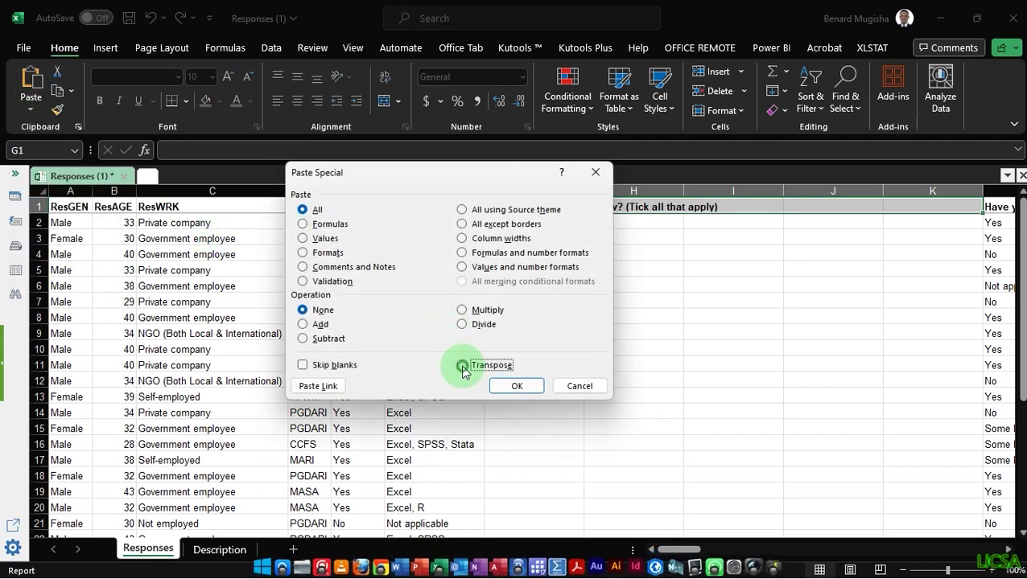
{"action": "left_click", "coordinate": [515, 386]}
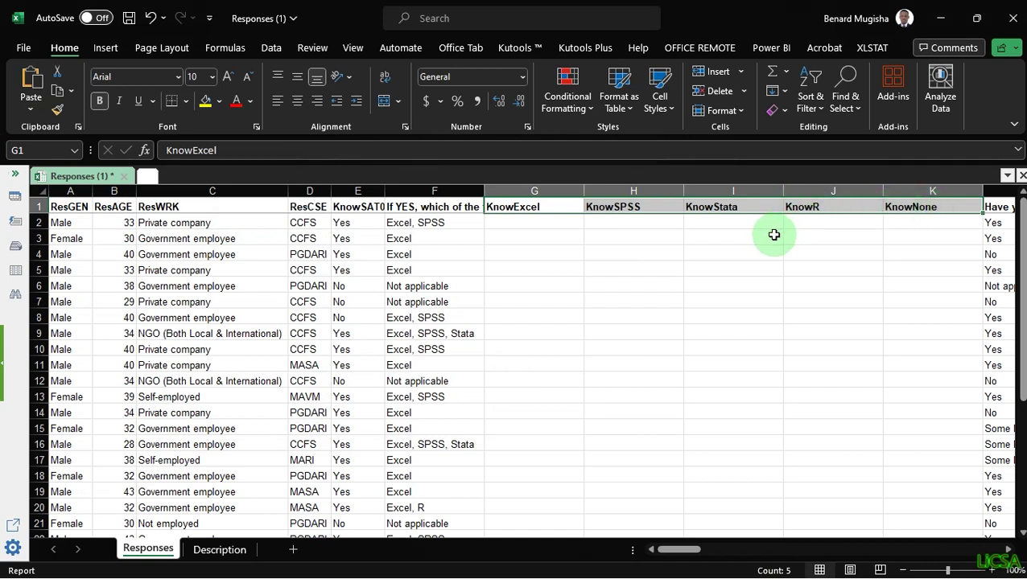
{"action": "left_click", "coordinate": [510, 240]}
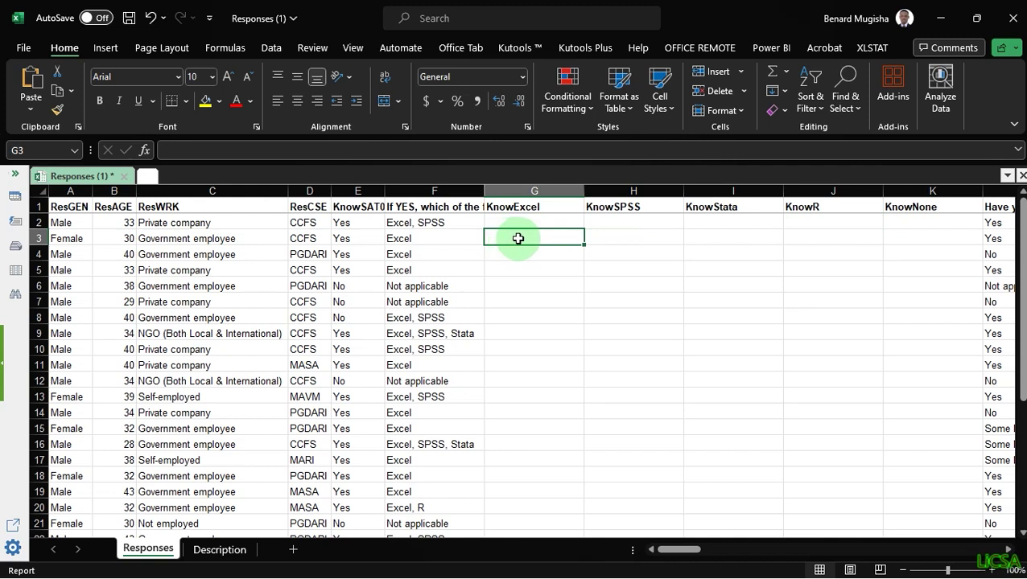
{"action": "key", "text": "ctrl+s"}
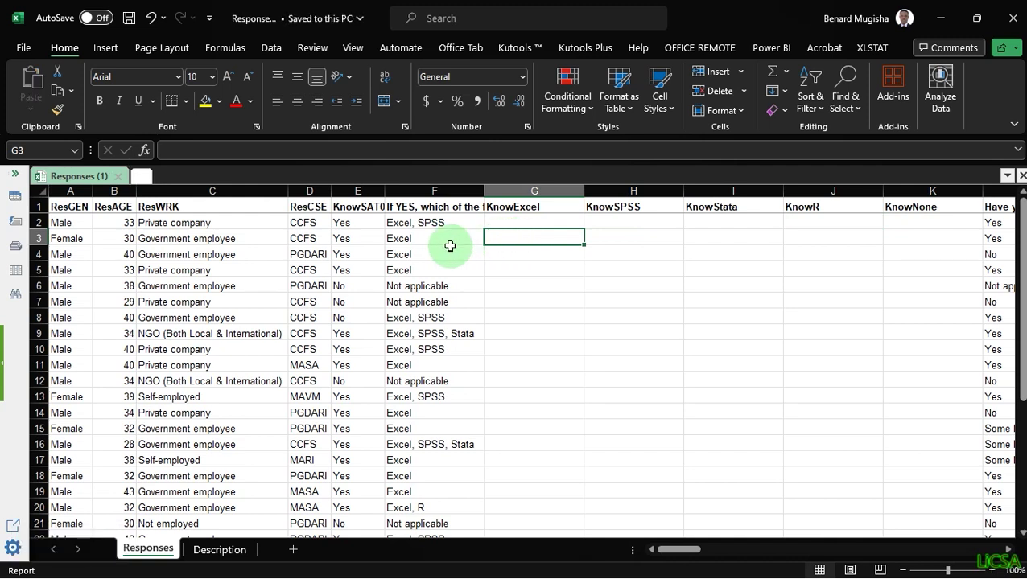
Start Text to Columns on the tool answers in F2:F34 as delimited data, keeping Tab and Comma as delimiters and clearing Other
{"action": "left_click_drag", "start_coordinate": [438, 222], "coordinate": [440, 513]}
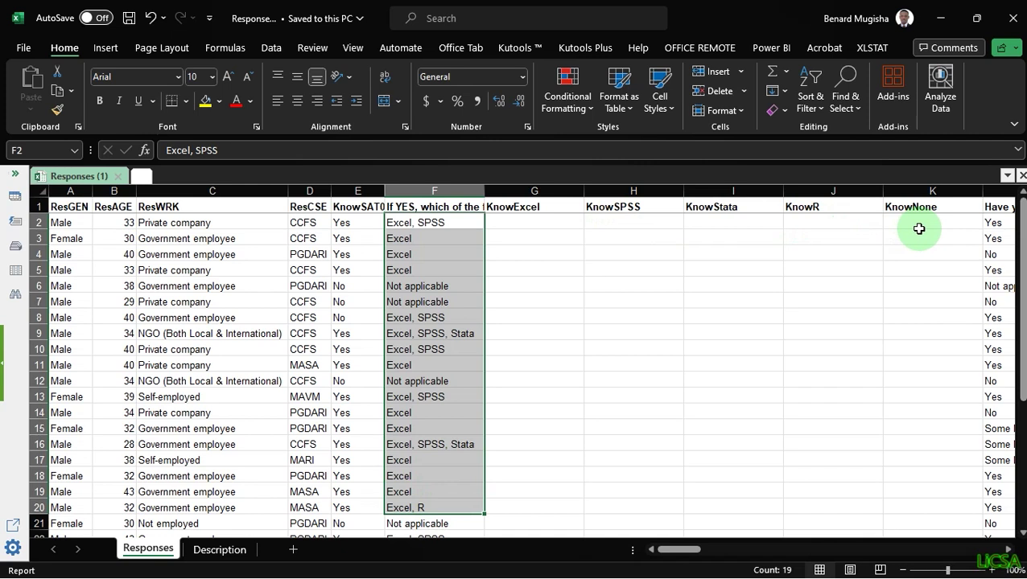
{"action": "left_click", "coordinate": [656, 269]}
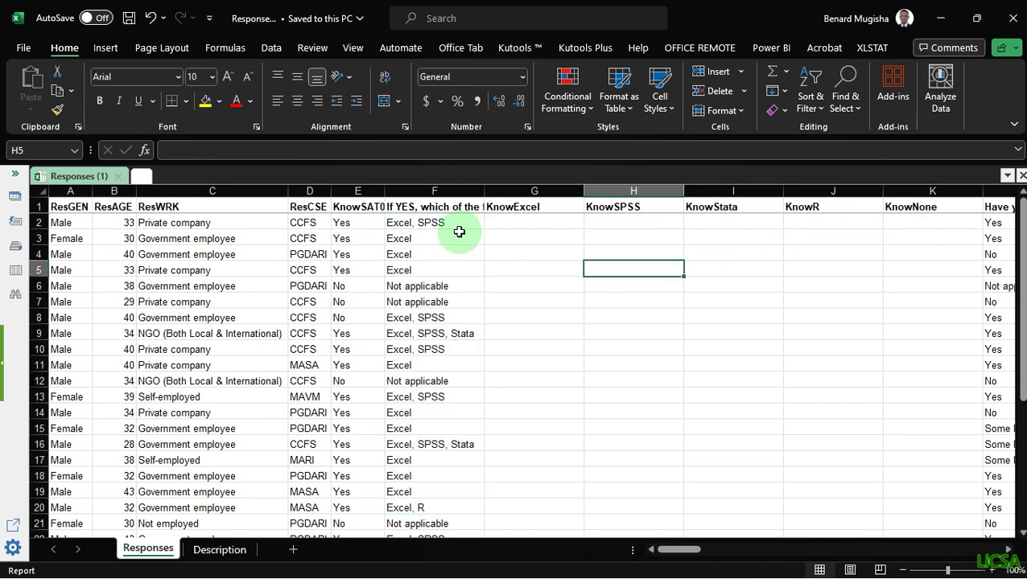
{"action": "left_click_drag", "start_coordinate": [437, 225], "coordinate": [441, 507]}
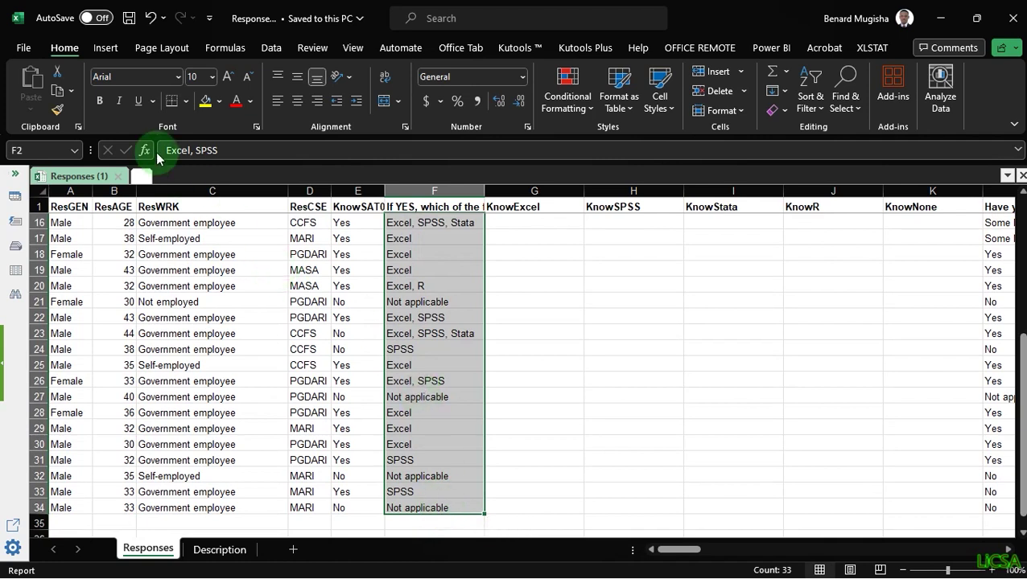
{"action": "left_click", "coordinate": [272, 49]}
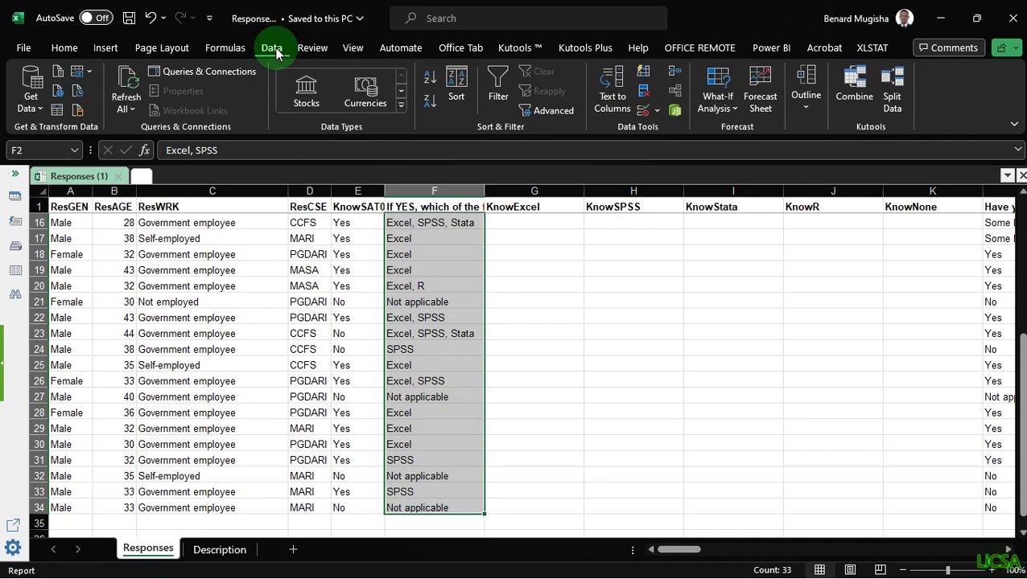
{"action": "left_click", "coordinate": [611, 98]}
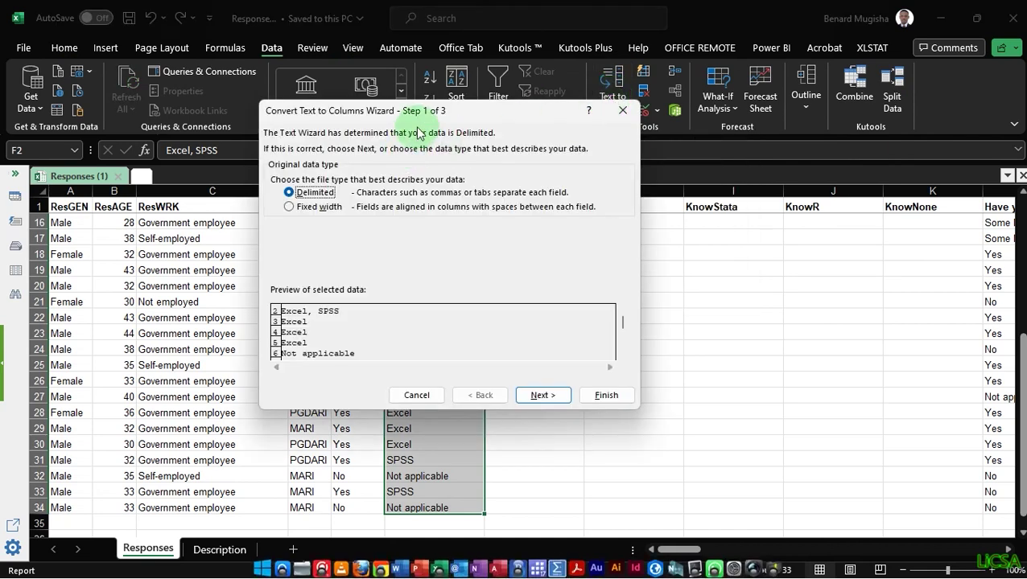
{"action": "left_click_drag", "start_coordinate": [427, 111], "coordinate": [171, 78]}
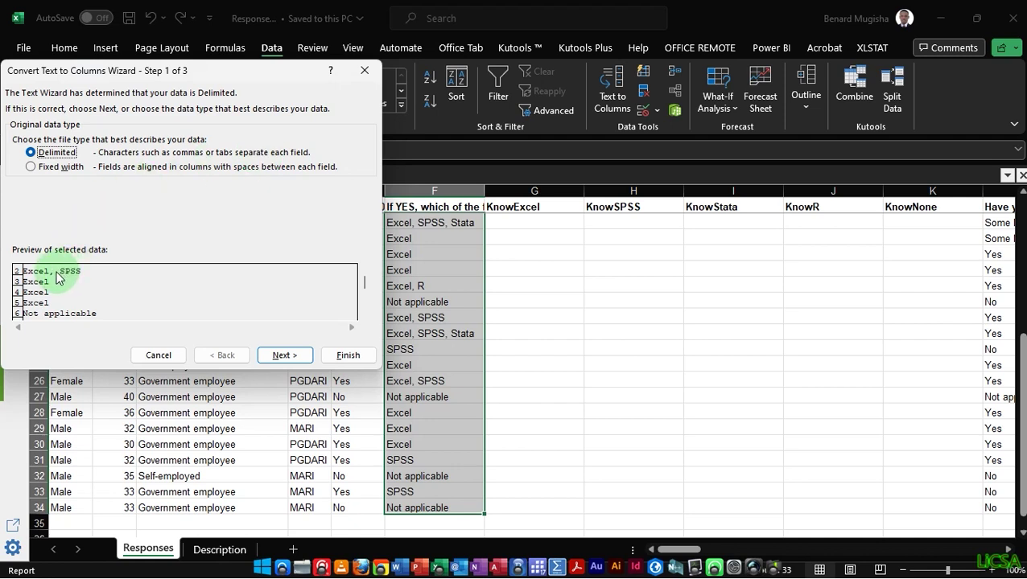
{"action": "left_click", "coordinate": [287, 355]}
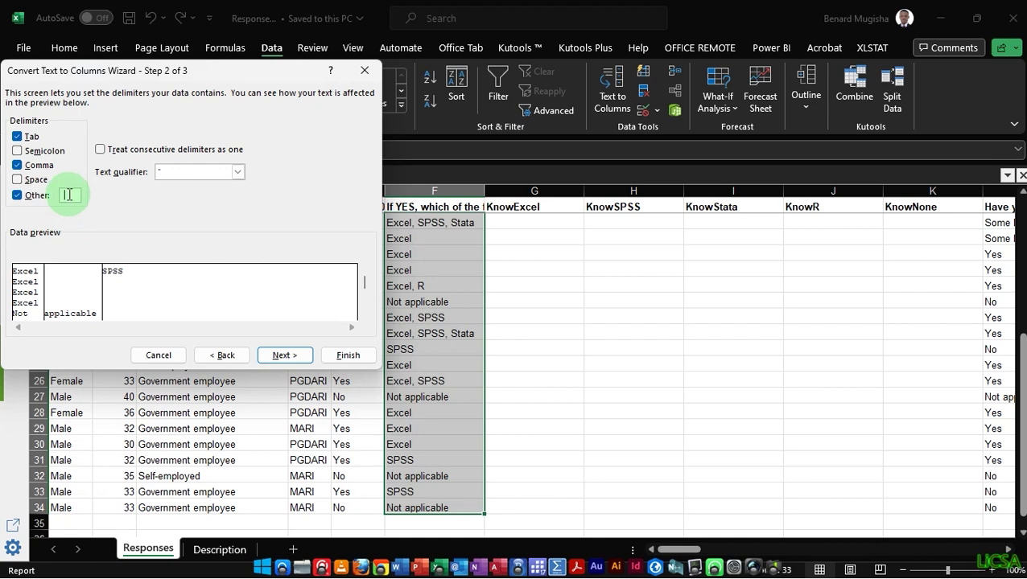
{"action": "key", "text": "BackSpace"}
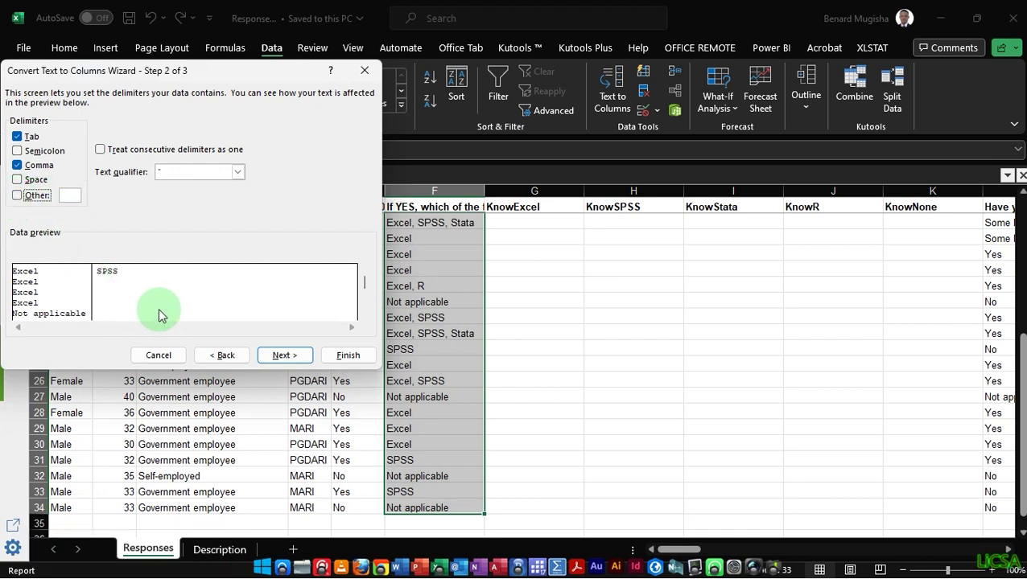
{"action": "left_click", "coordinate": [282, 355]}
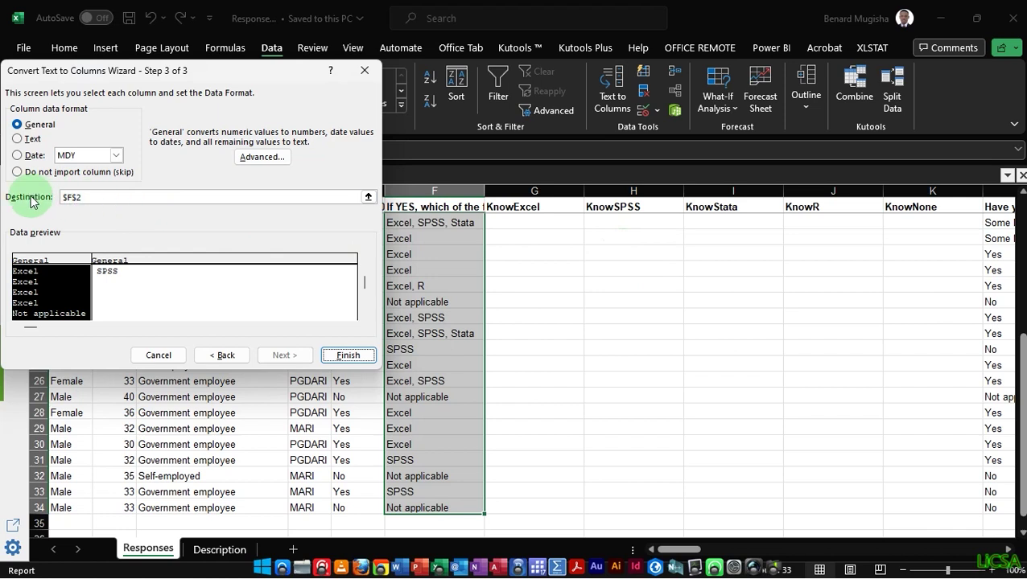
Set the split's destination to $G$2:$K$34 and finish the Text to Columns conversion with General format
{"action": "left_click", "coordinate": [368, 198]}
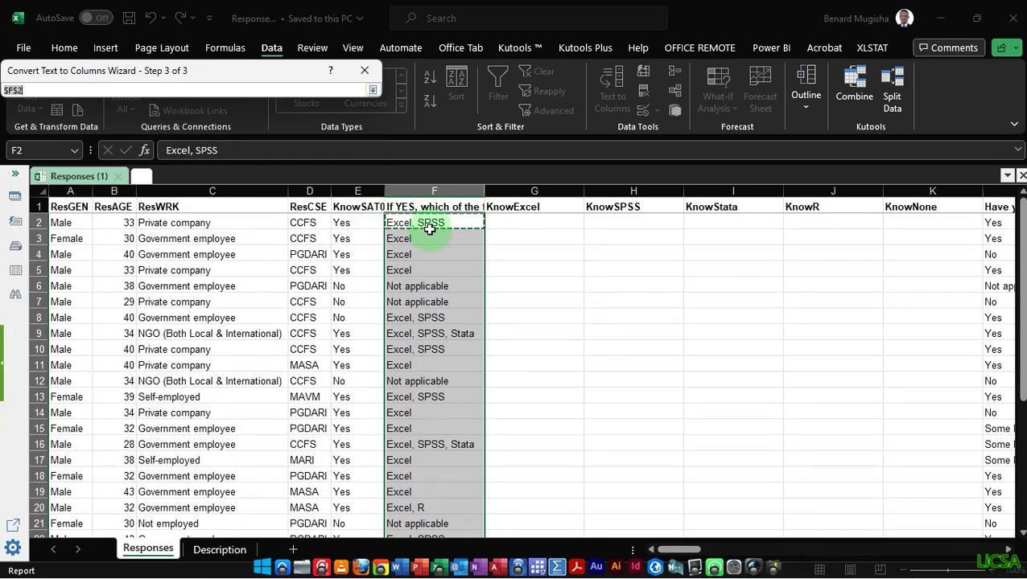
{"action": "left_click_drag", "start_coordinate": [216, 72], "coordinate": [288, 113]}
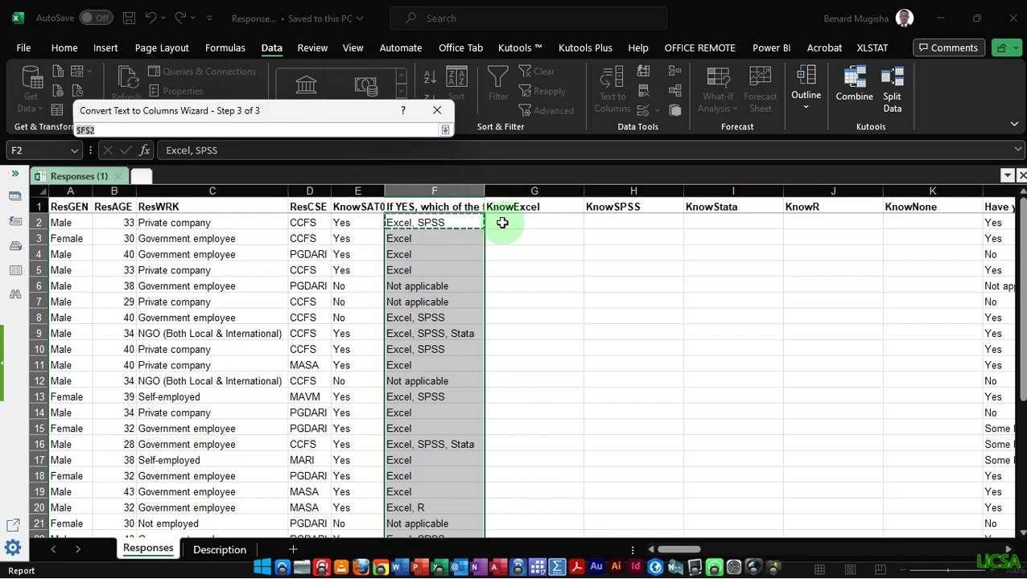
{"action": "left_click_drag", "start_coordinate": [511, 222], "coordinate": [915, 503]}
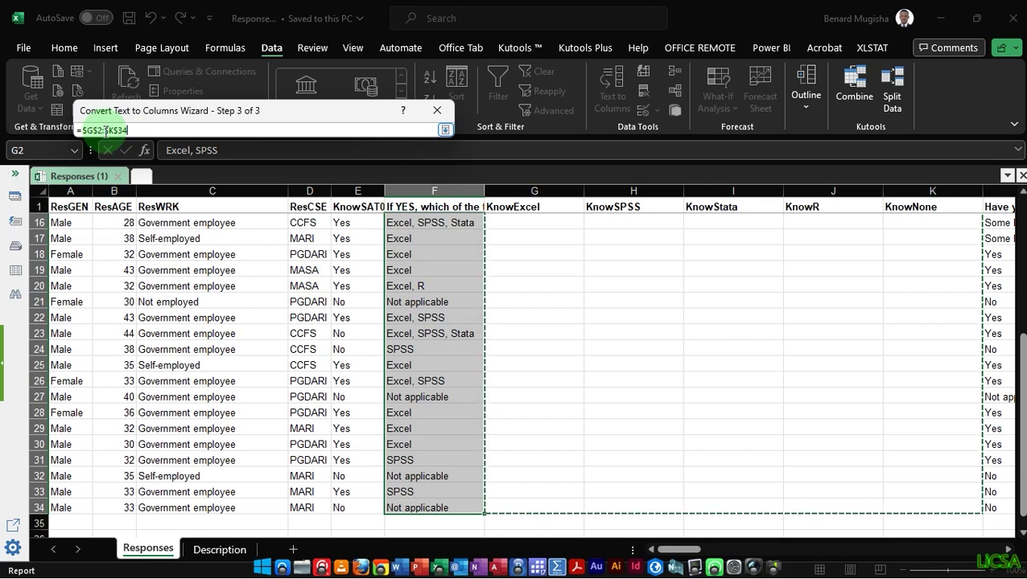
{"action": "left_click", "coordinate": [445, 131]}
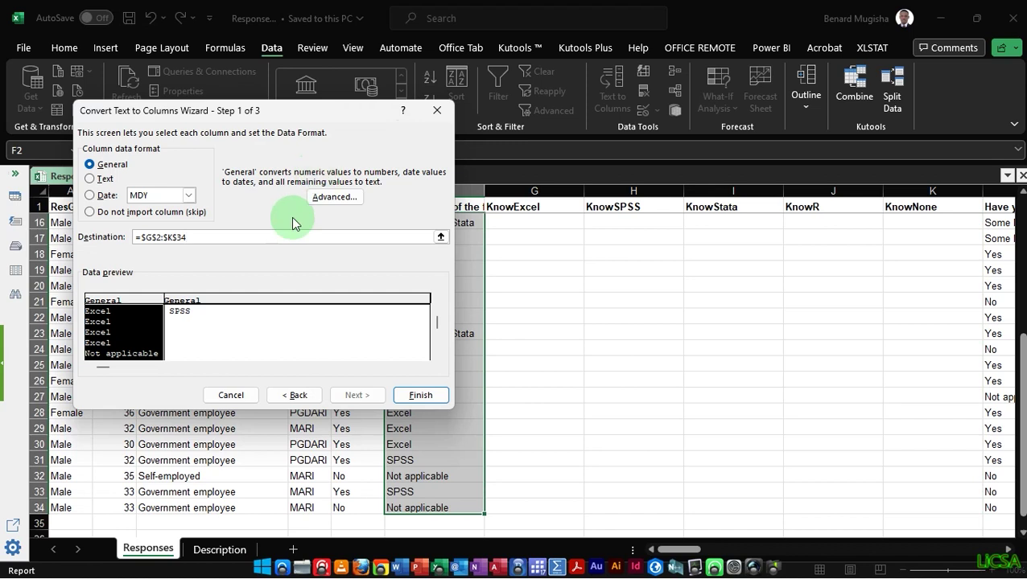
{"action": "left_click", "coordinate": [414, 398]}
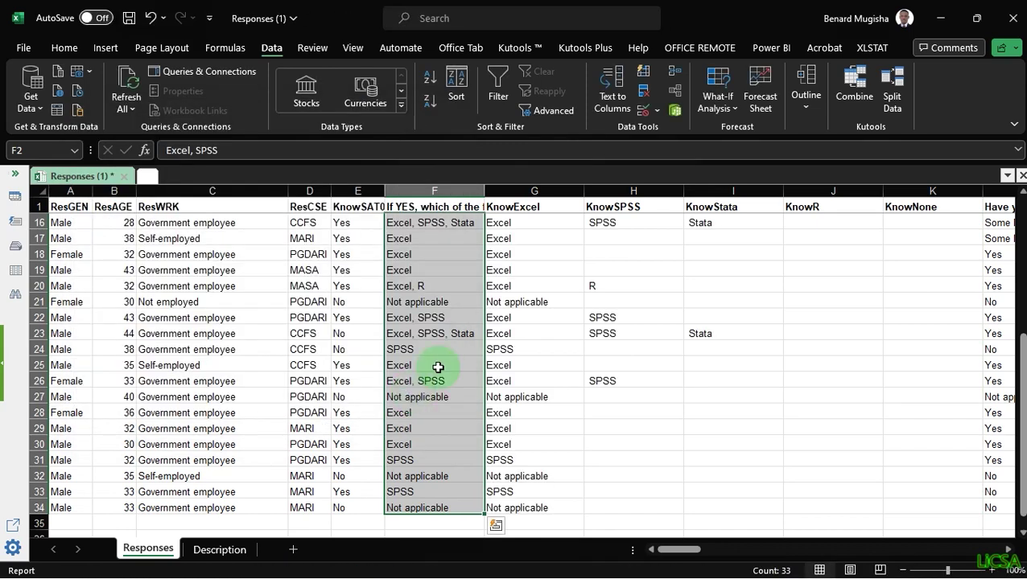
{"action": "left_click_drag", "start_coordinate": [504, 223], "coordinate": [757, 507]}
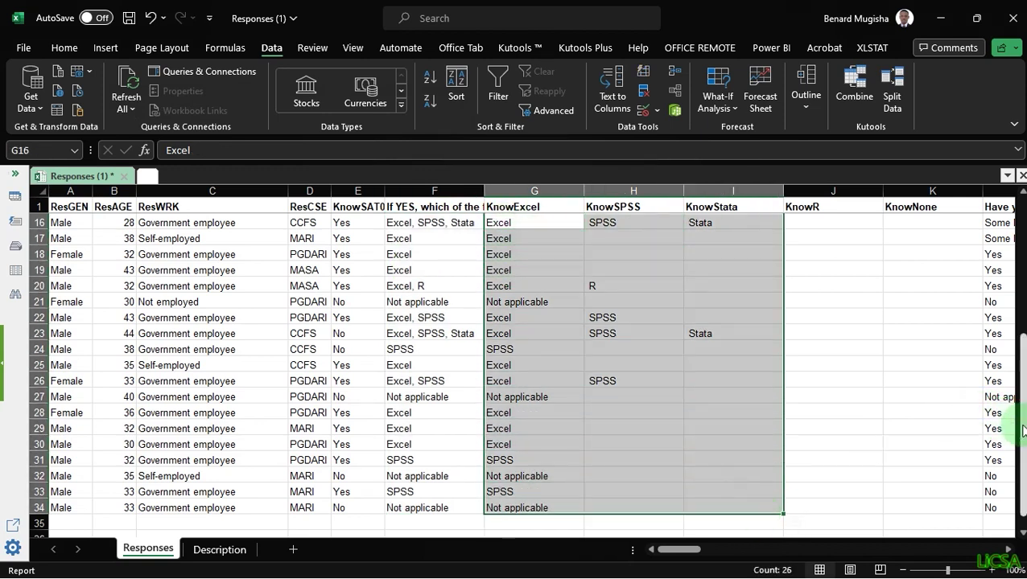
Move the "Not applicable" entry from G6 in the KnowExcel column to K6 in the KnowNone column
{"action": "scroll", "coordinate": [1024, 410], "scroll_direction": "up", "scroll_amount": 2}
{"action": "scroll", "coordinate": [1024, 411], "scroll_direction": "up", "scroll_amount": 4}
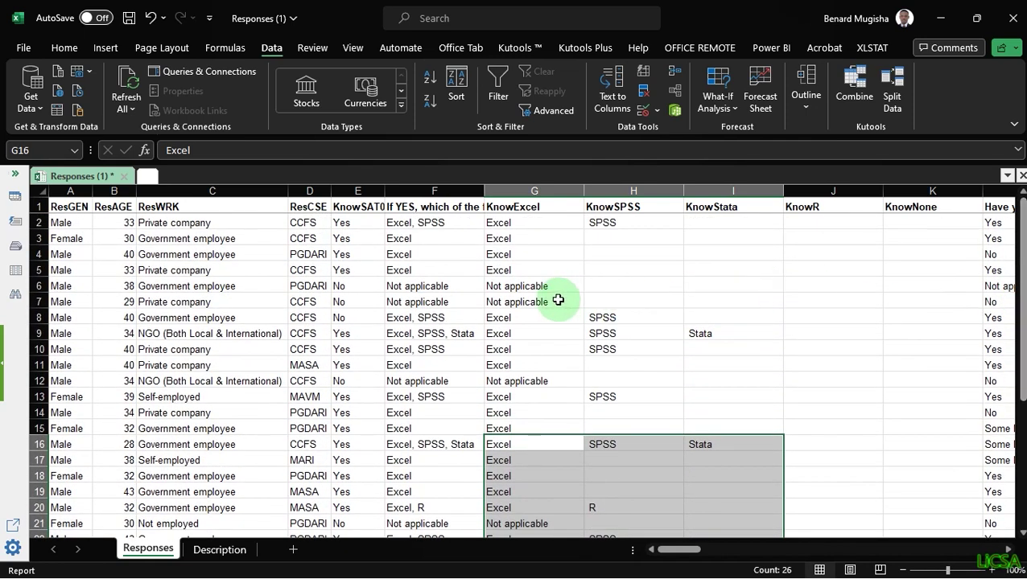
{"action": "left_click_drag", "start_coordinate": [511, 290], "coordinate": [515, 303]}
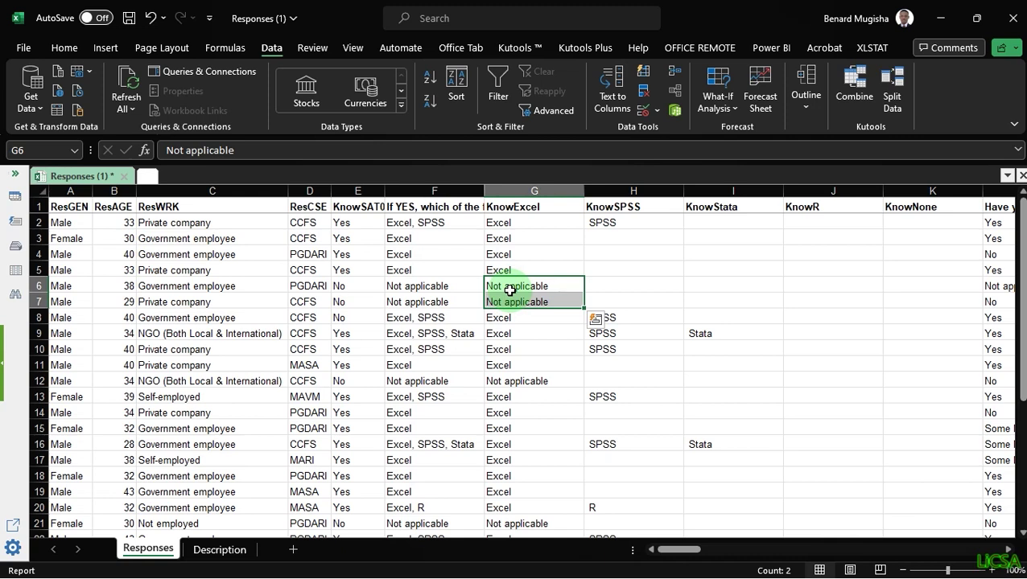
{"action": "left_click", "coordinate": [604, 272]}
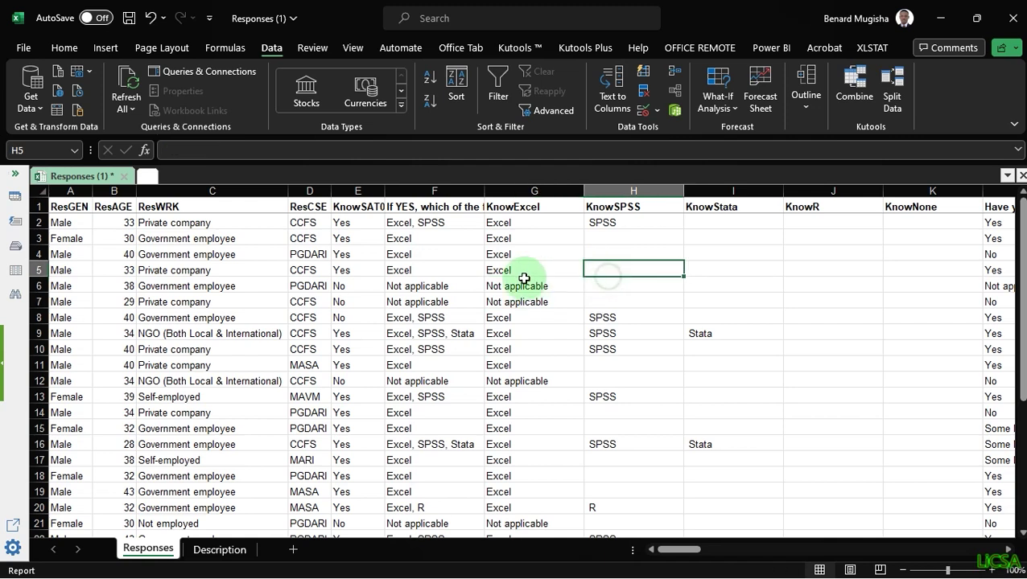
{"action": "left_click", "coordinate": [508, 286]}
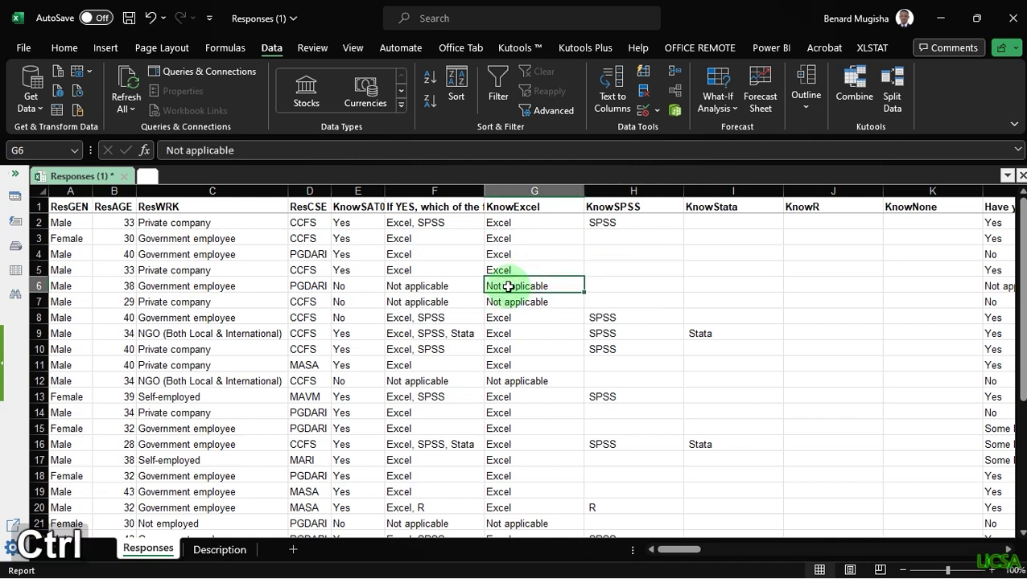
{"action": "key", "text": "ctrl+x"}
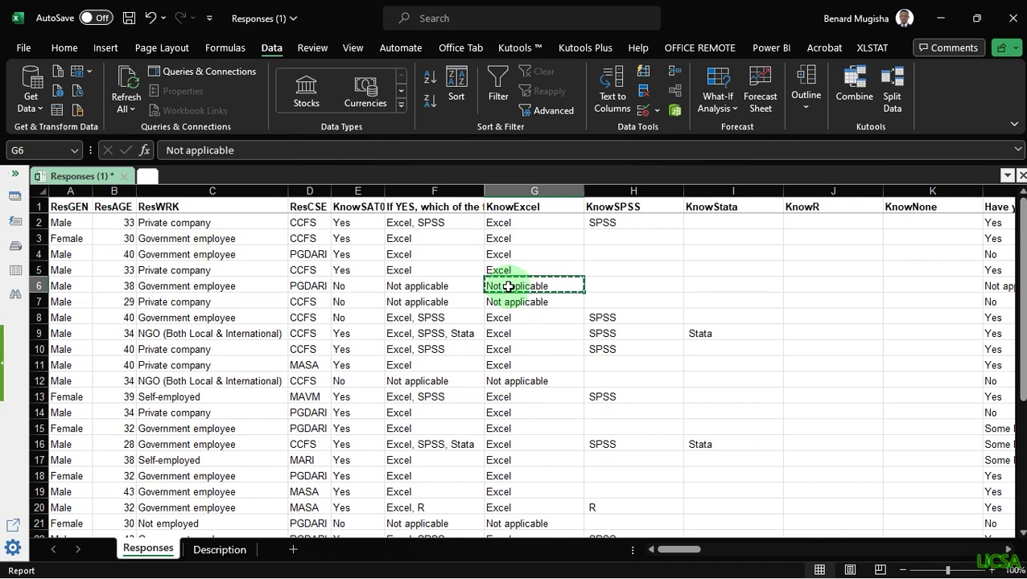
{"action": "key", "text": "Right"}
{"action": "key", "text": "Right"}
{"action": "key", "text": "Right"}
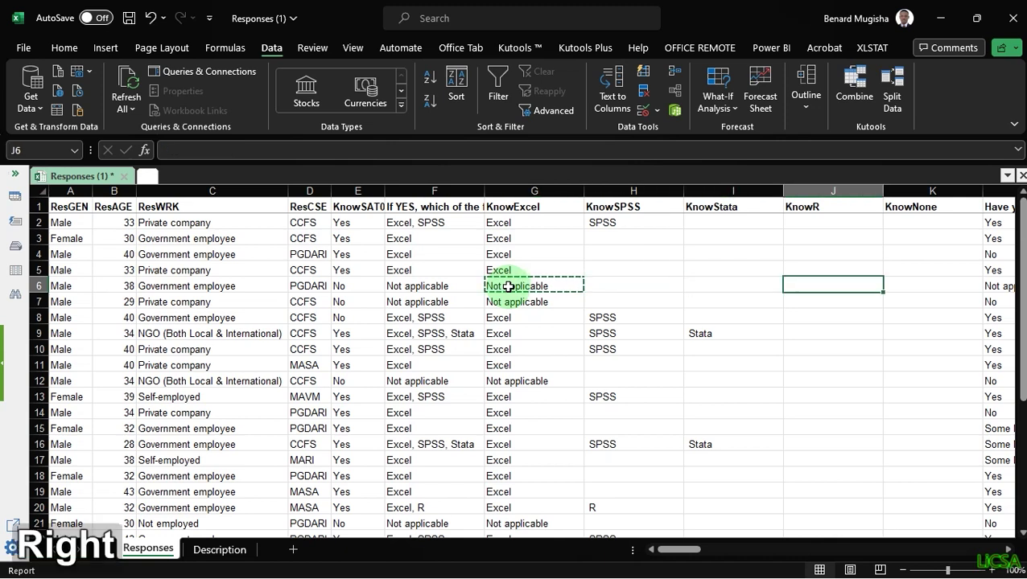
{"action": "key", "text": "Right"}
{"action": "key", "text": "ctrl+v"}
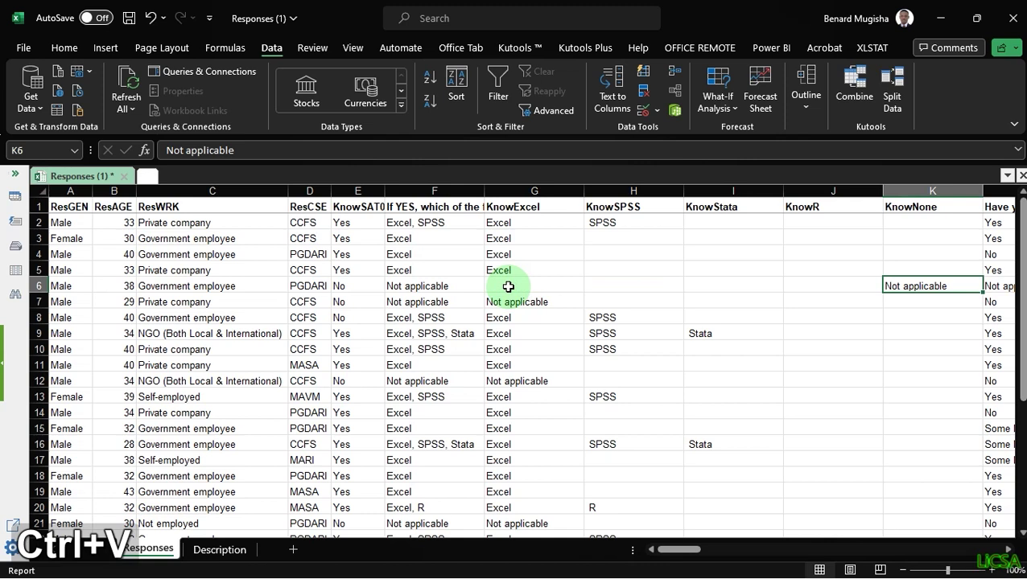
Move the "Not applicable" entry from G7 to K7 in the KnowNone column
{"action": "left_click", "coordinate": [513, 304]}
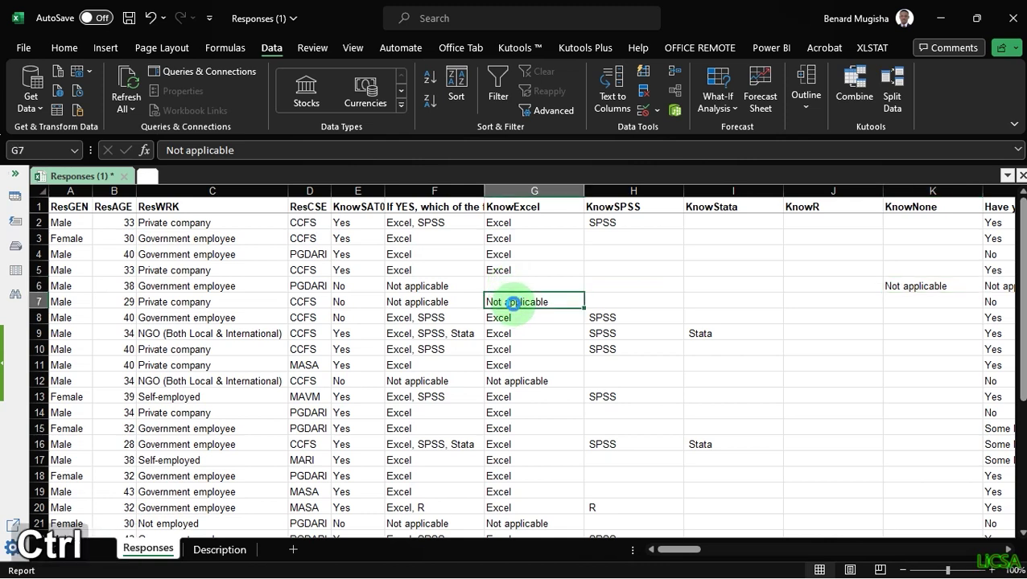
{"action": "key", "text": "ctrl+x"}
{"action": "key", "text": "Right"}
{"action": "key", "text": "Right"}
{"action": "key", "text": "Right"}
{"action": "key", "text": "Right"}
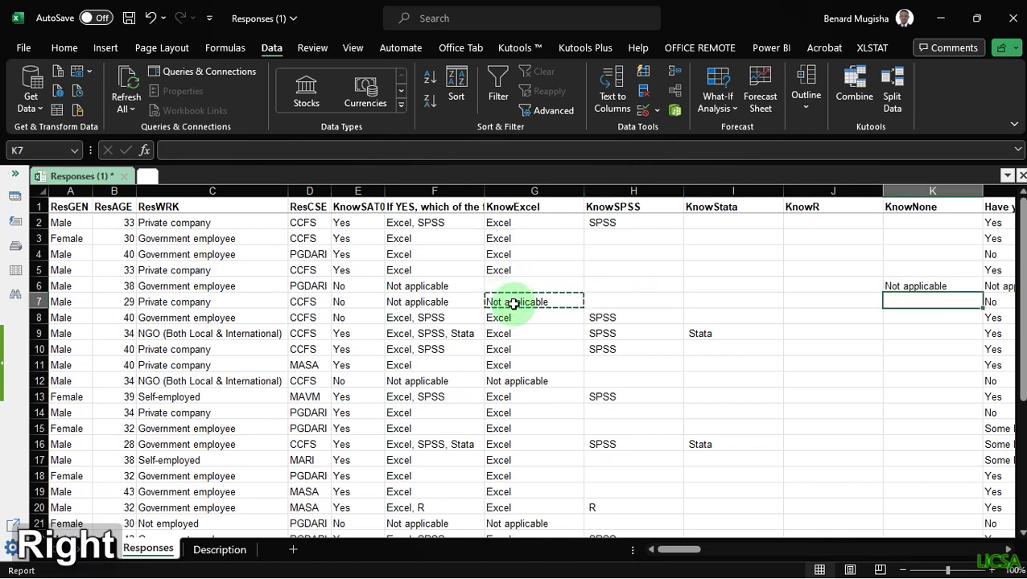
{"action": "key", "text": "ctrl+v"}
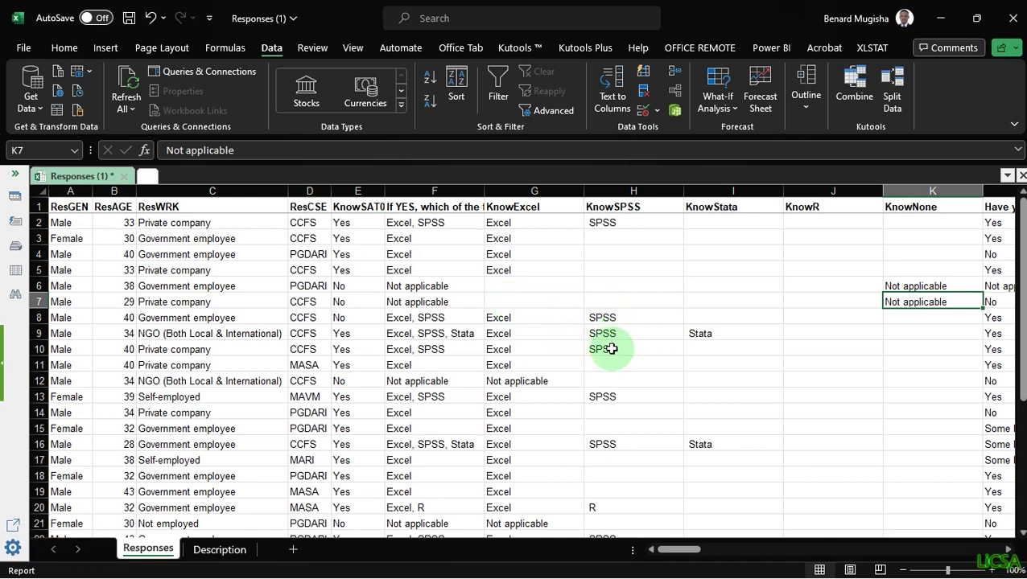
Move the "Not applicable" entry from G12 in the KnowExcel column to K12 in the KnowNone column
{"action": "left_click", "coordinate": [502, 379]}
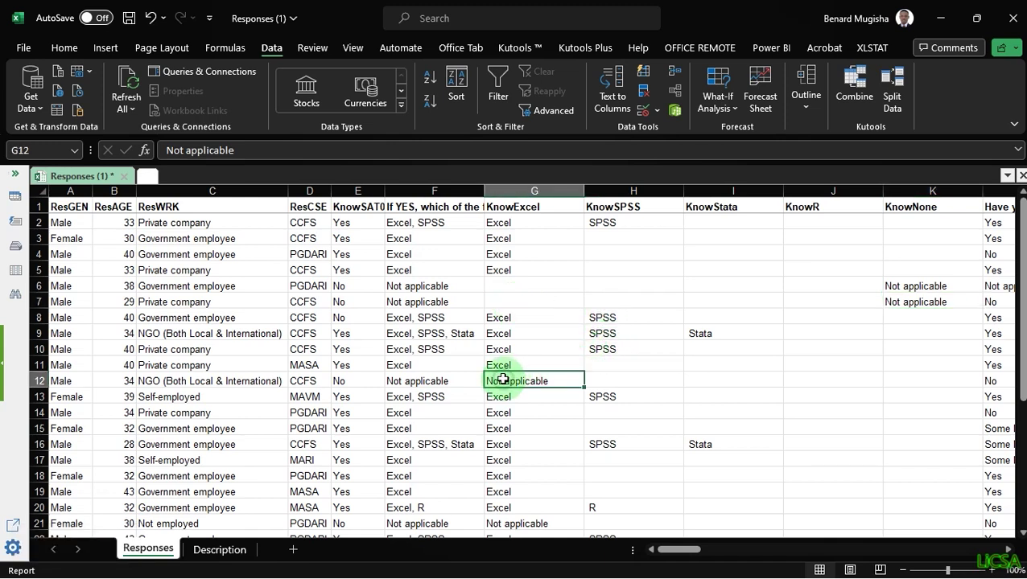
{"action": "key", "text": "ctrl+x"}
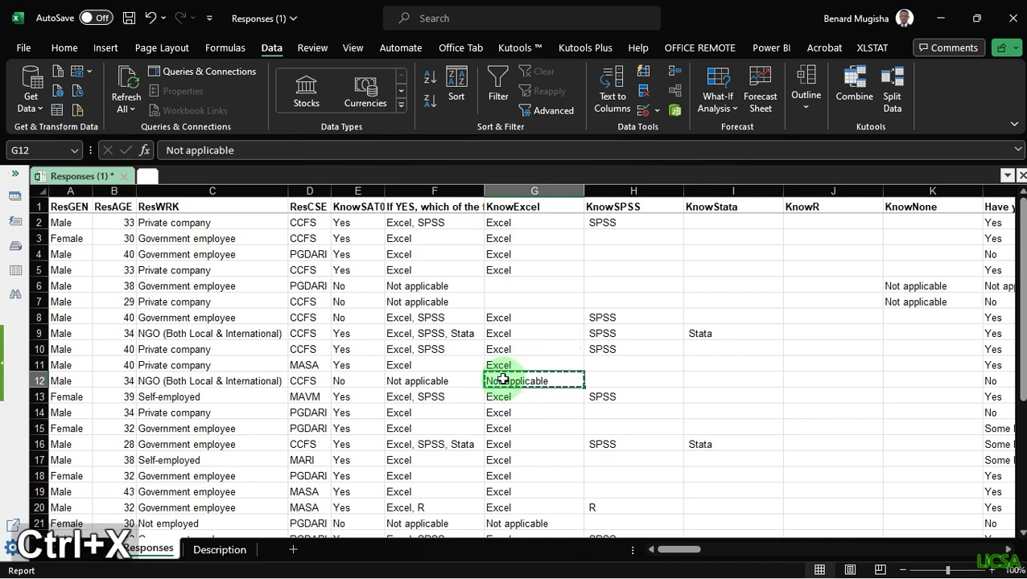
{"action": "key", "text": "Right"}
{"action": "key", "text": "Right"}
{"action": "key", "text": "Right"}
{"action": "key", "text": "Right"}
{"action": "key", "text": "ctrl+v"}
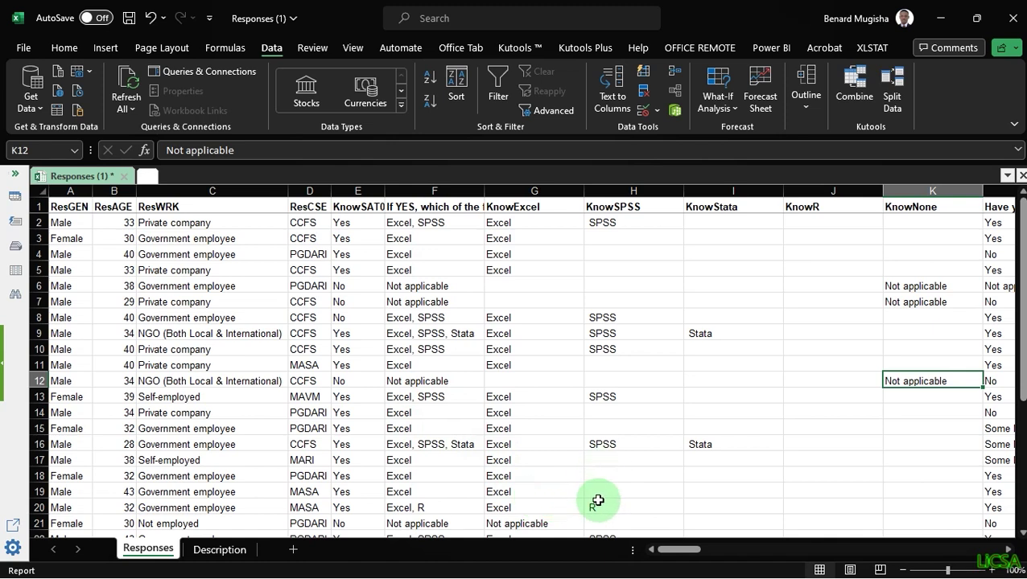
Move the "R" entry from H20 in the KnowSPSS column to J20 in the KnowR column
{"action": "left_click", "coordinate": [594, 507]}
{"action": "type", "text": "R"}
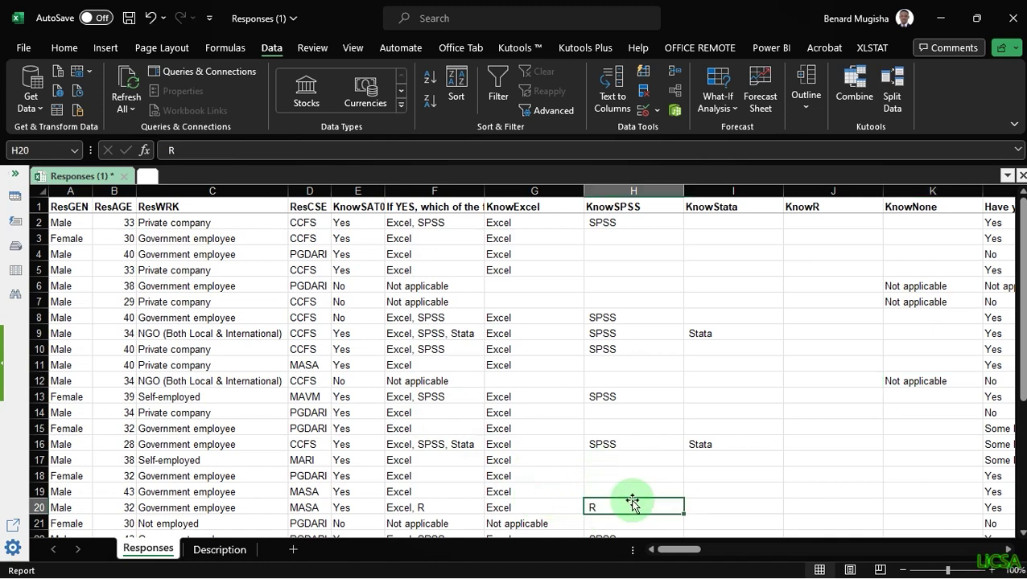
{"action": "key", "text": "ctrl+x"}
{"action": "key", "text": "Right"}
{"action": "key", "text": "Right"}
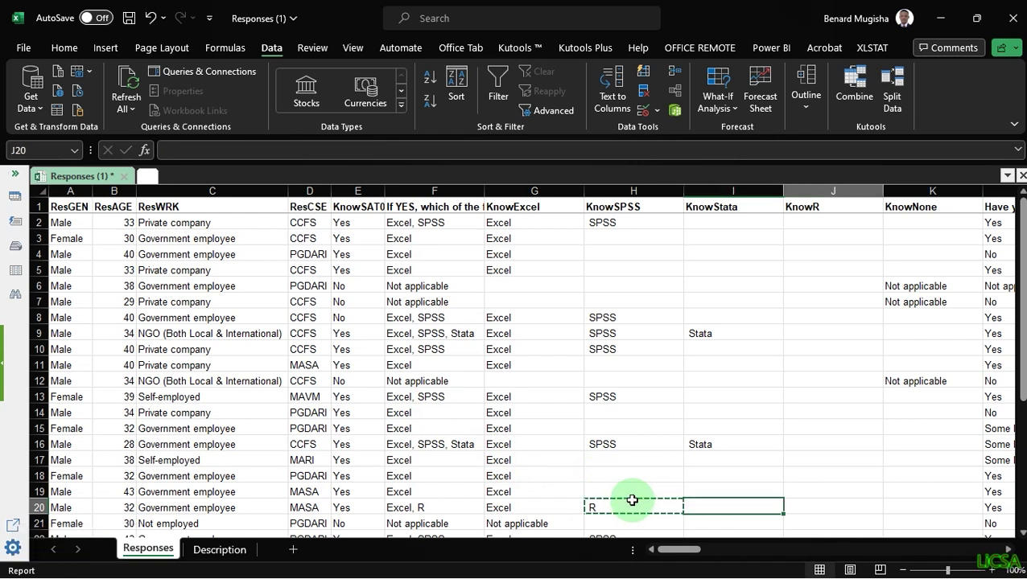
{"action": "key", "text": "ctrl+v"}
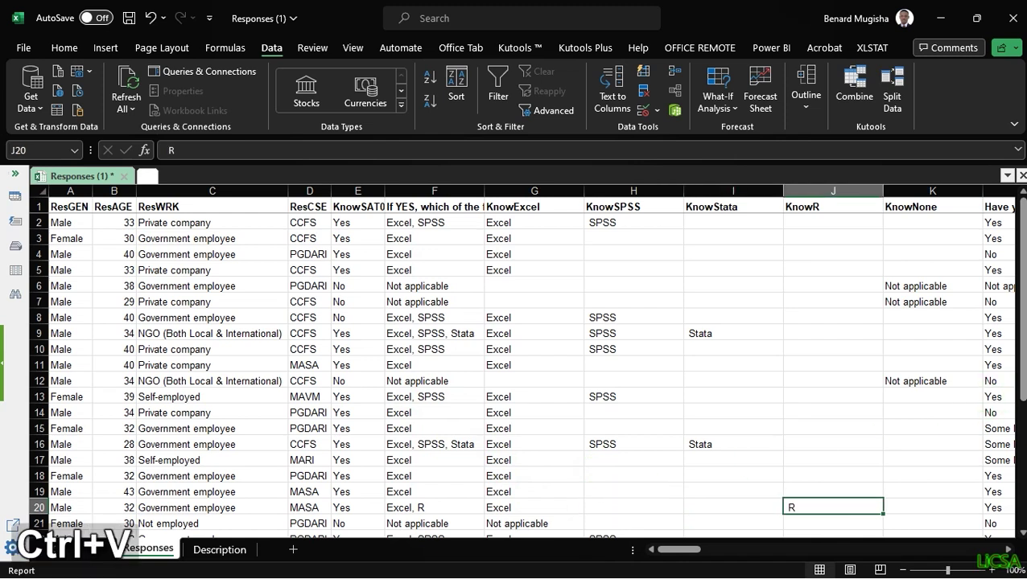
Move the "Not applicable" entry from G21 to K21 in the KnowNone column
{"action": "scroll", "coordinate": [1021, 380], "scroll_direction": "down", "scroll_amount": 3}
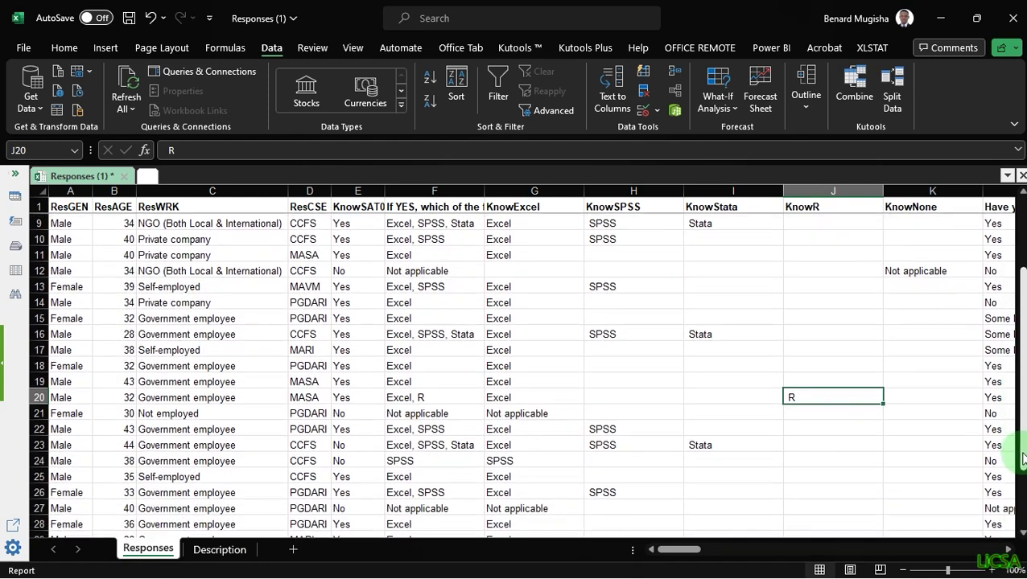
{"action": "left_click", "coordinate": [523, 390]}
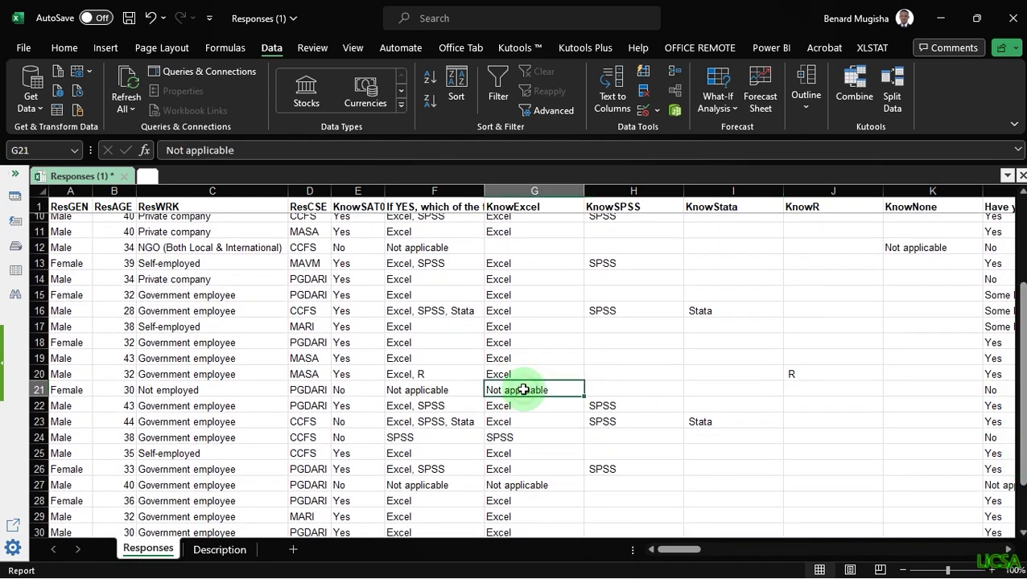
{"action": "key", "text": "ctrl+x"}
{"action": "key", "text": "Right"}
{"action": "key", "text": "Right"}
{"action": "key", "text": "Right"}
{"action": "key", "text": "Right"}
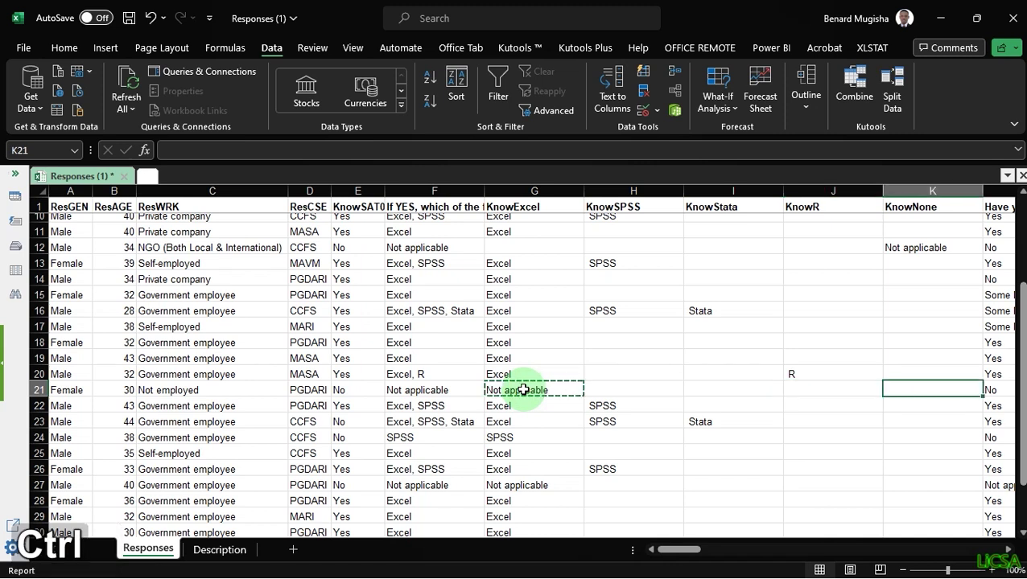
{"action": "key", "text": "ctrl+v"}
Move the "SPSS" entry from G24 in the KnowExcel column to H24 in the KnowSPSS column
{"action": "left_click", "coordinate": [499, 438]}
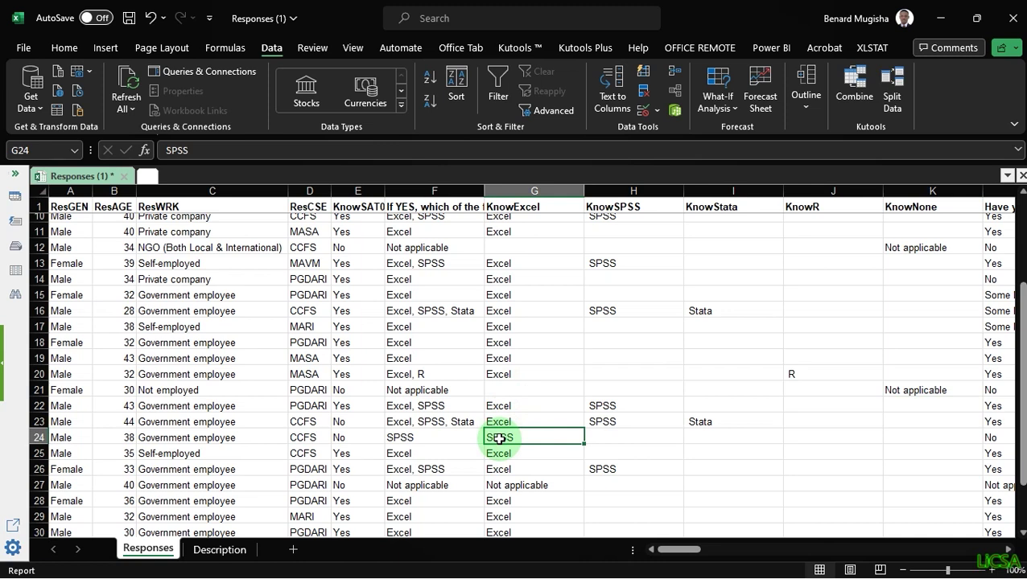
{"action": "key", "text": "ctrl"}
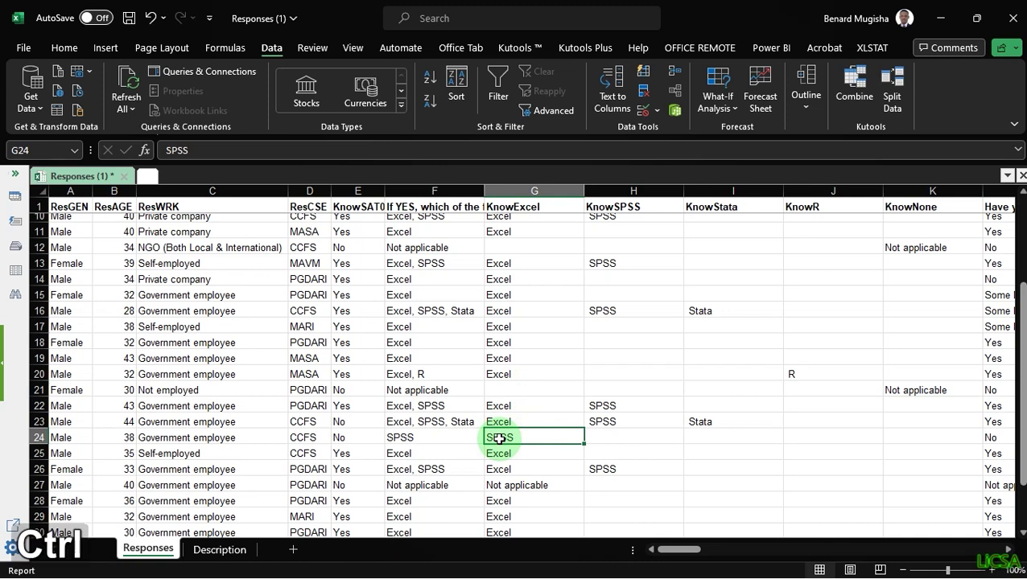
{"action": "key", "text": "ctrl+x"}
{"action": "key", "text": "Right"}
{"action": "key", "text": "ctrl+v"}
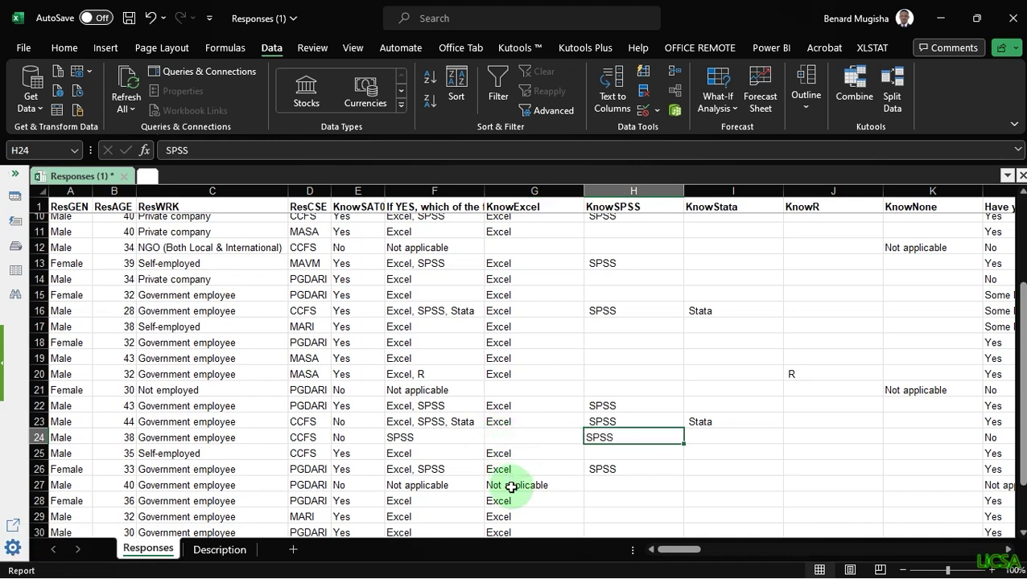
Move the "Not applicable" entry from G27 to K27 in the KnowNone column
{"action": "left_click", "coordinate": [512, 488]}
{"action": "key", "text": "ctrl+x"}
{"action": "key", "text": "Right"}
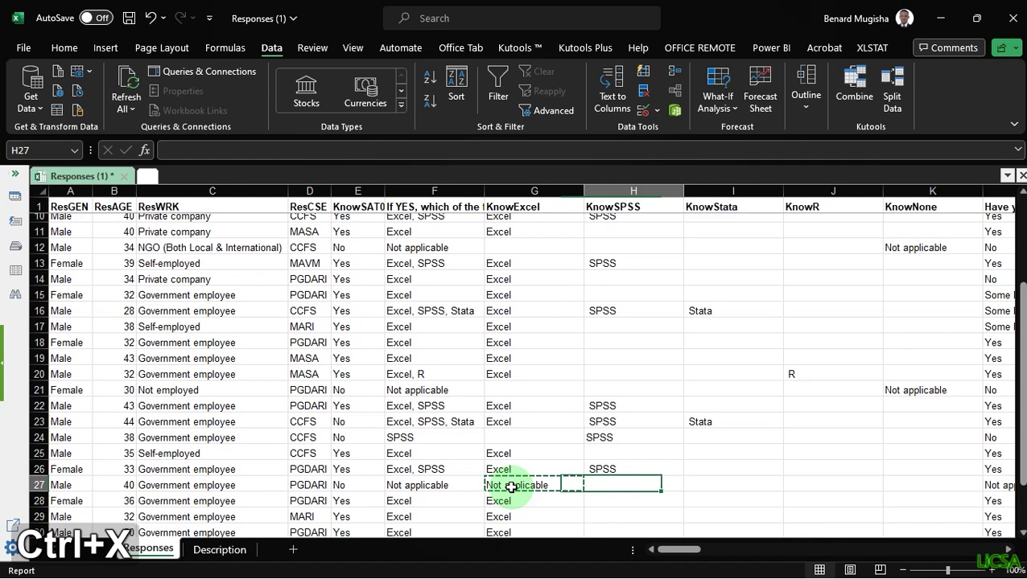
{"action": "key", "text": "Right"}
{"action": "key", "text": "Right"}
{"action": "key", "text": "Right"}
{"action": "key", "text": "ctrl+v"}
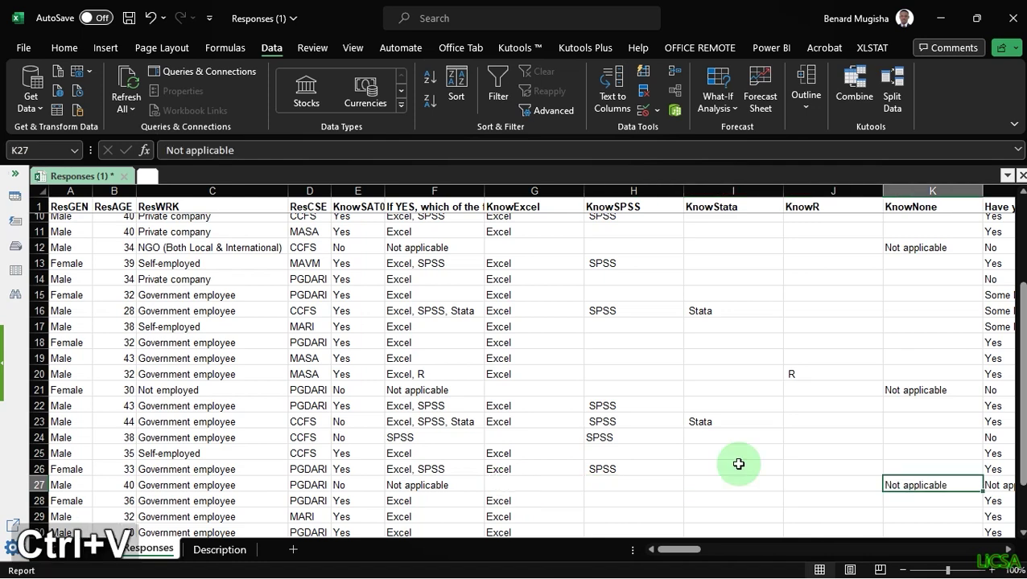
Move the "SPSS" entry from G31 to H31 in the KnowSPSS column
{"action": "scroll", "coordinate": [1022, 511], "scroll_direction": "down", "scroll_amount": 2}
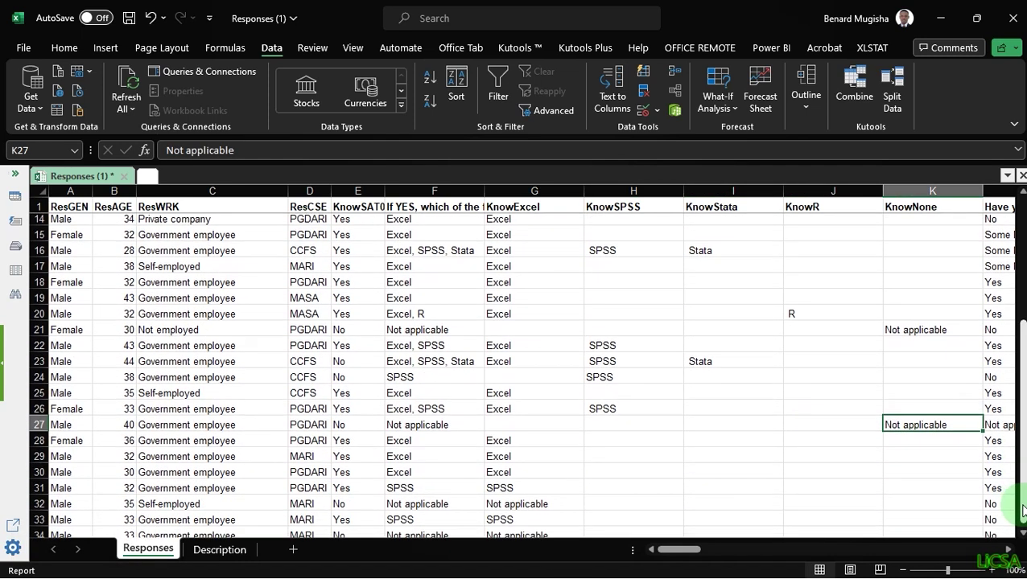
{"action": "left_click", "coordinate": [503, 482]}
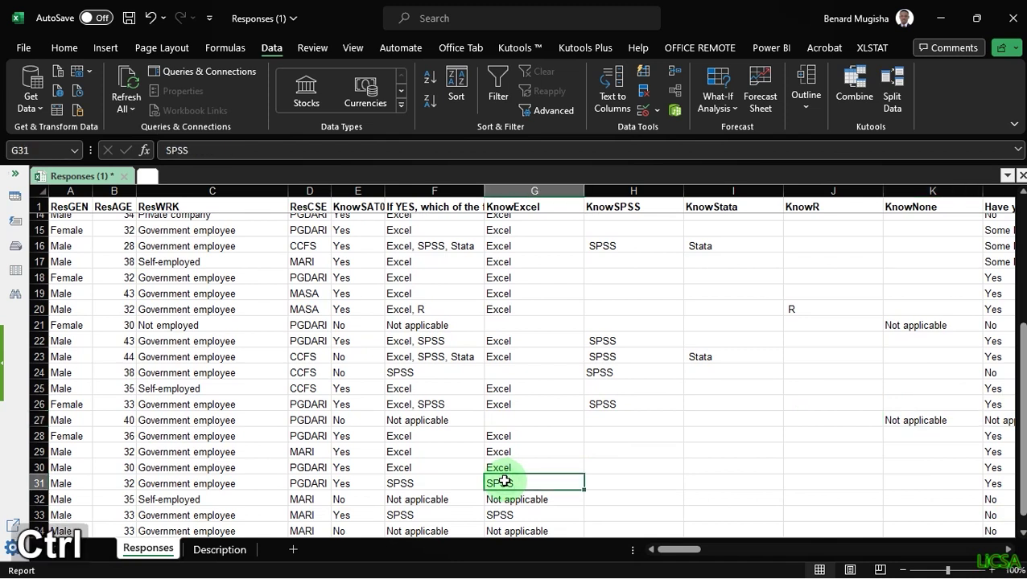
{"action": "key", "text": "ctrl+x"}
{"action": "key", "text": "Right"}
{"action": "key", "text": "ctrl+v"}
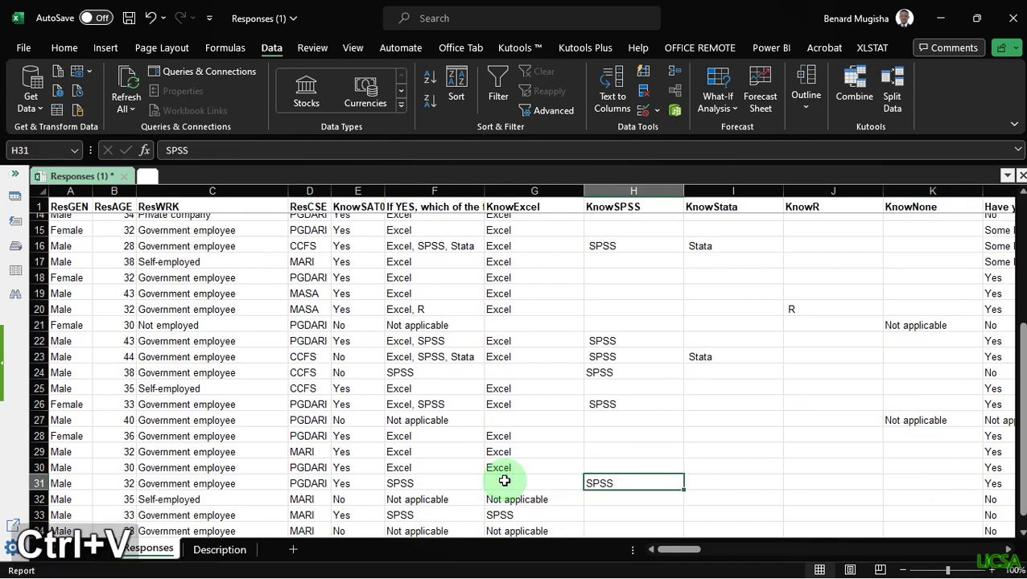
Move the "Not applicable" entry from G32 to K32 in the KnowNone column
{"action": "left_click", "coordinate": [507, 505]}
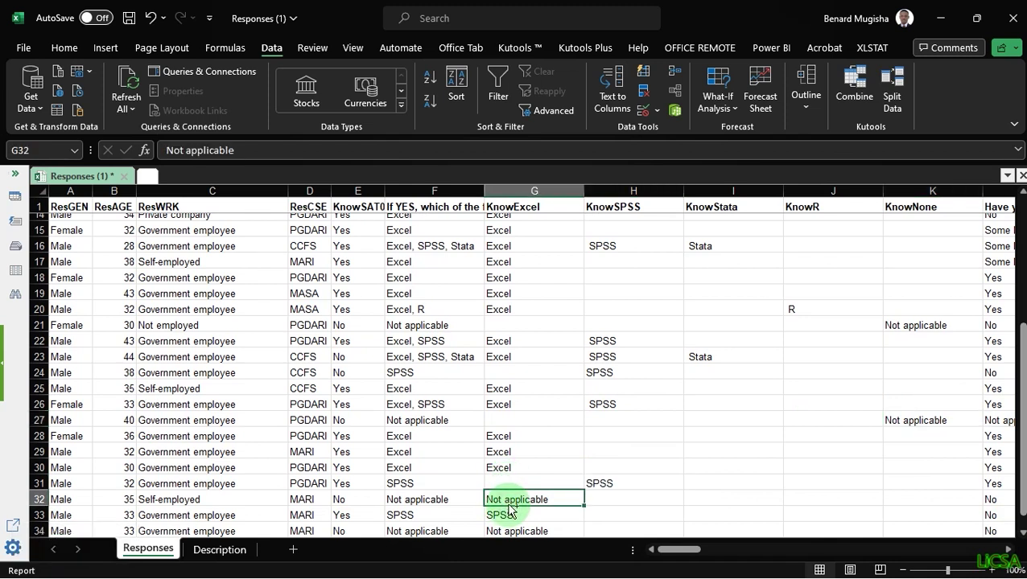
{"action": "key", "text": "ctrl+x"}
{"action": "key", "text": "Right"}
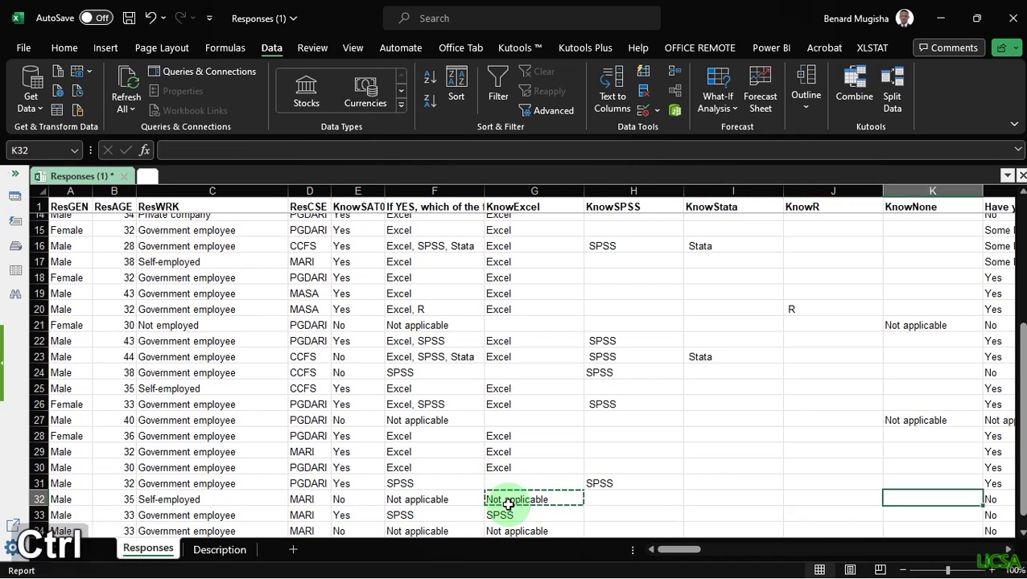
{"action": "key", "text": "ctrl+v"}
Move the "SPSS" entry from G33 to H33 in the KnowSPSS column
{"action": "left_click", "coordinate": [501, 517]}
{"action": "key", "text": "ctrl+x"}
{"action": "key", "text": "Right"}
{"action": "key", "text": "ctrl+v"}
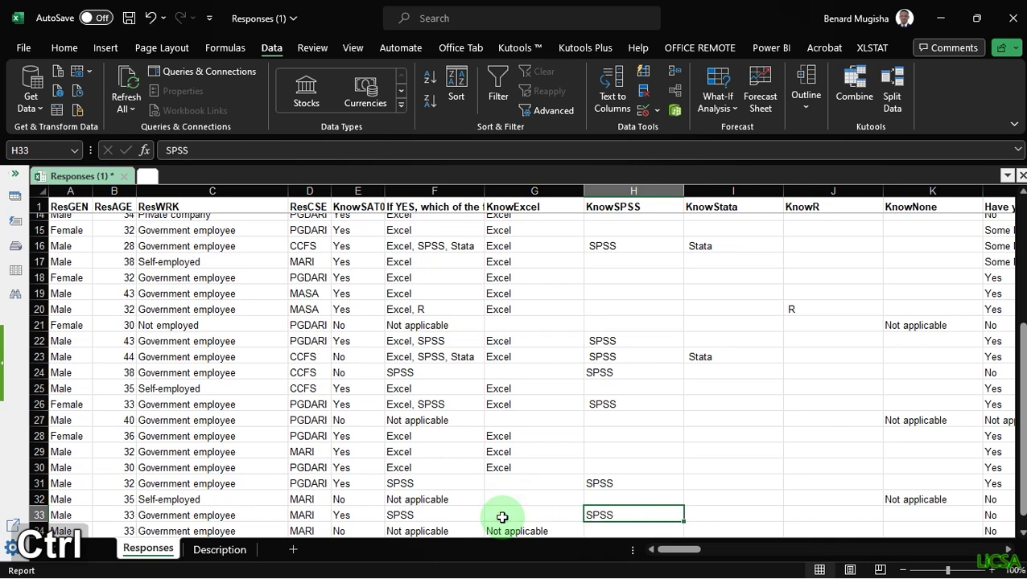
Move the "Not applicable" entry from G34 to K34 in the KnowNone column
{"action": "left_click", "coordinate": [510, 531]}
{"action": "key", "text": "ctrl+x"}
{"action": "key", "text": "Right"}
{"action": "key", "text": "Right"}
{"action": "key", "text": "Right"}
{"action": "key", "text": "Right"}
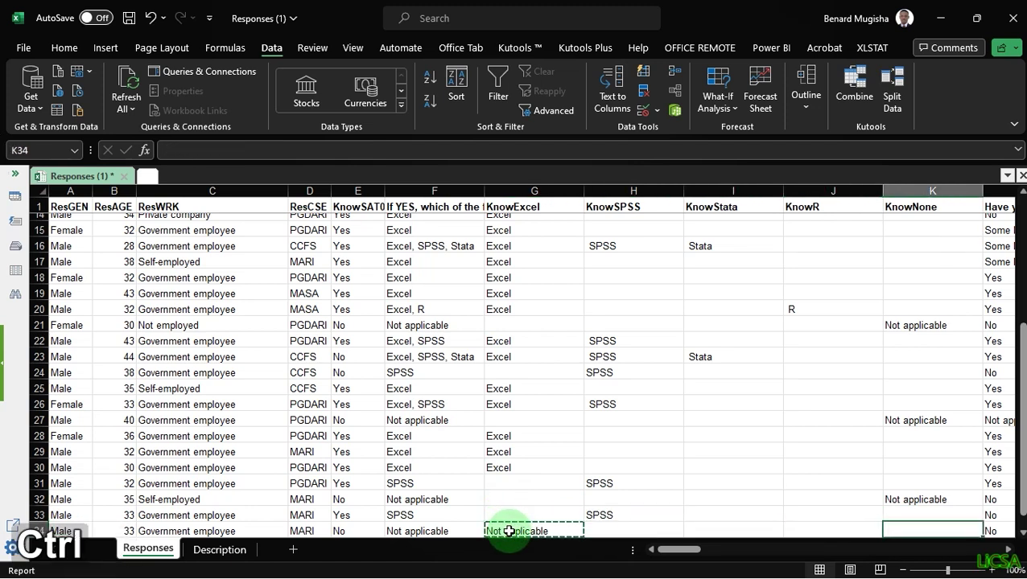
{"action": "key", "text": "ctrl+v"}
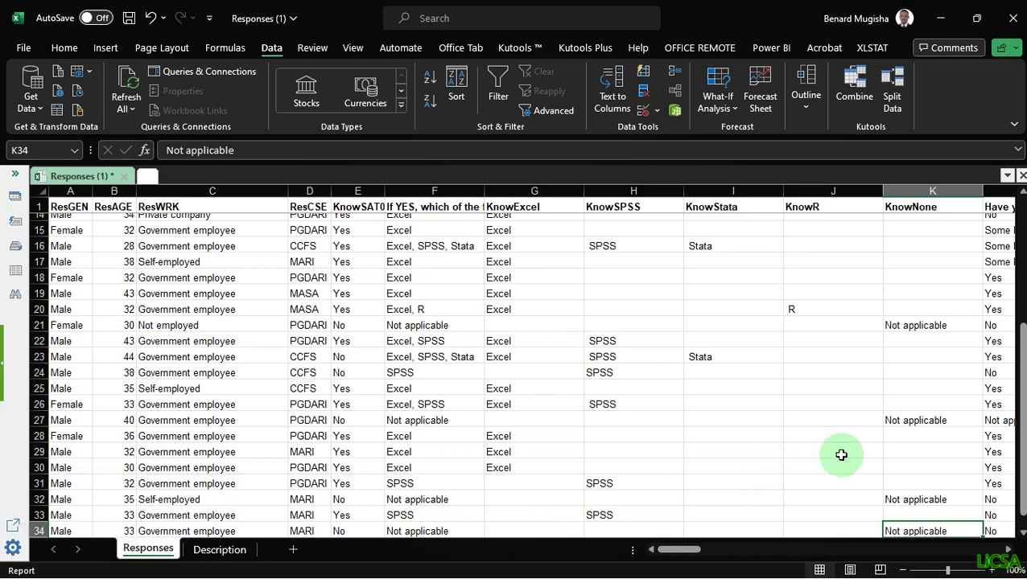
Return to the first rows of the Responses sheet and save the workbook
{"action": "scroll", "coordinate": [1013, 453], "scroll_direction": "up", "scroll_amount": 4}
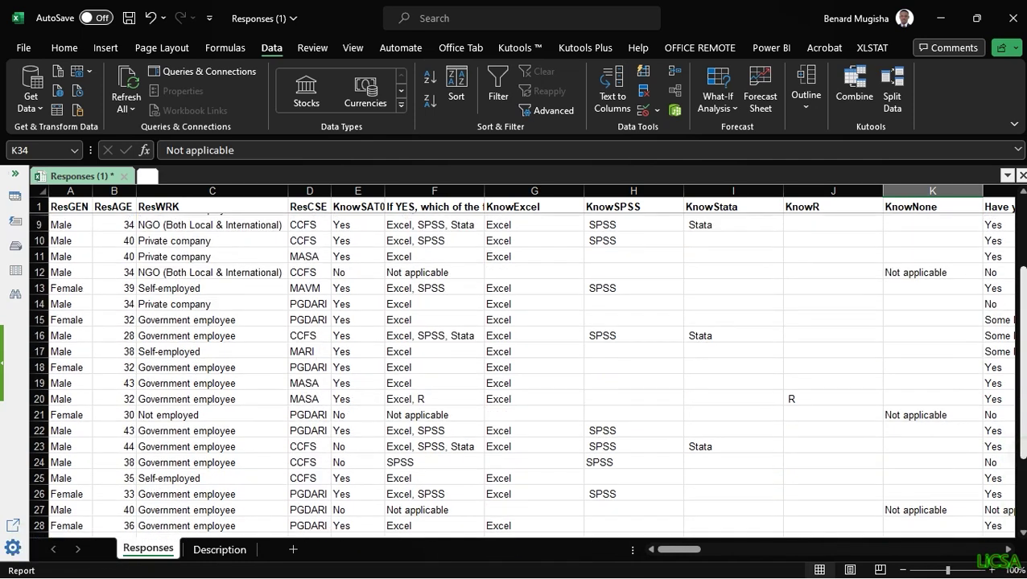
{"action": "scroll", "coordinate": [526, 375], "scroll_direction": "up", "scroll_amount": 1}
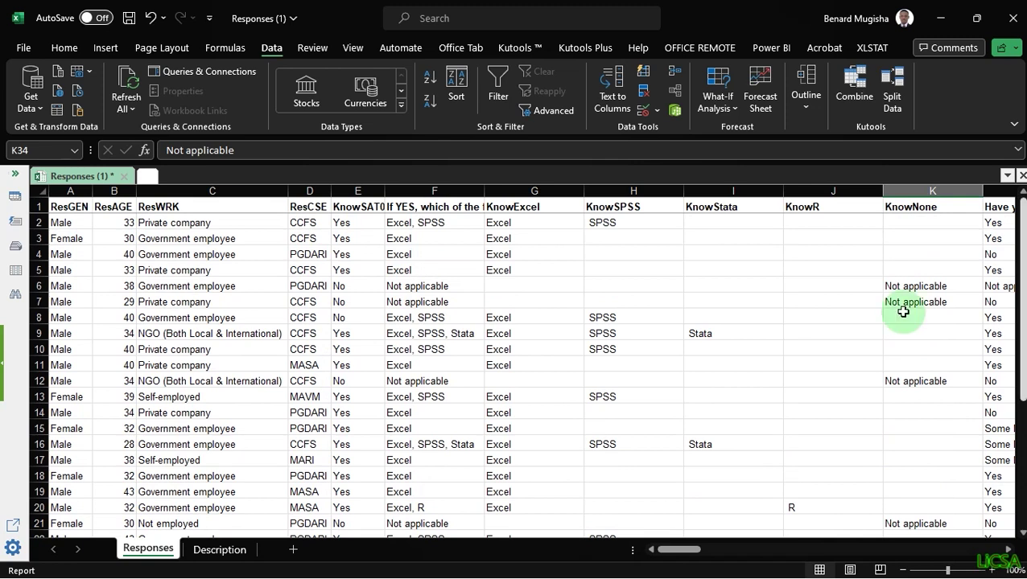
{"action": "left_click", "coordinate": [656, 305]}
{"action": "key", "text": "ctrl+s"}
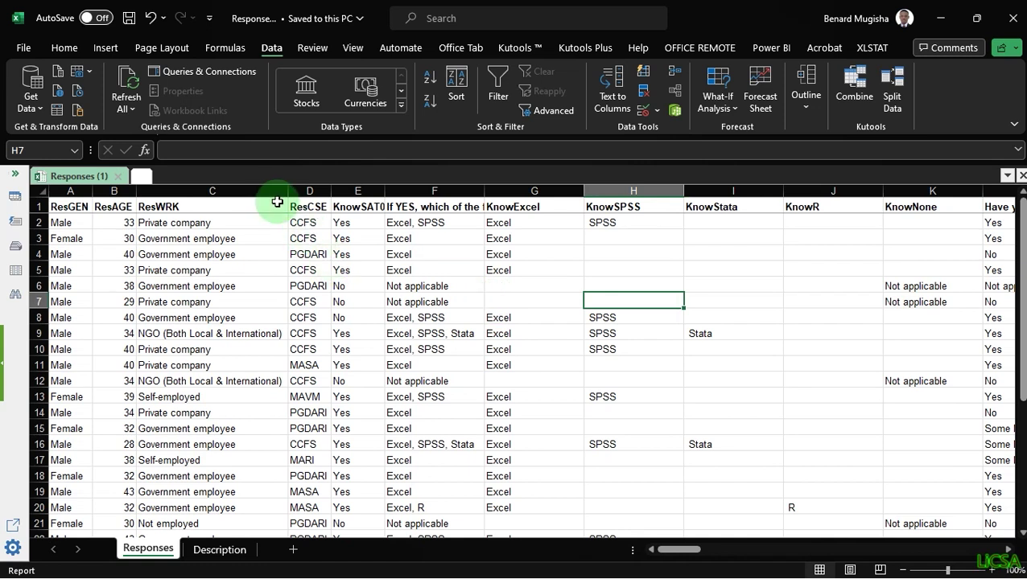
Delete column F, the original "If YES, which of the following tools do you know? (Tick all that apply)" answers, from the Responses sheet
{"action": "left_click", "coordinate": [431, 190]}
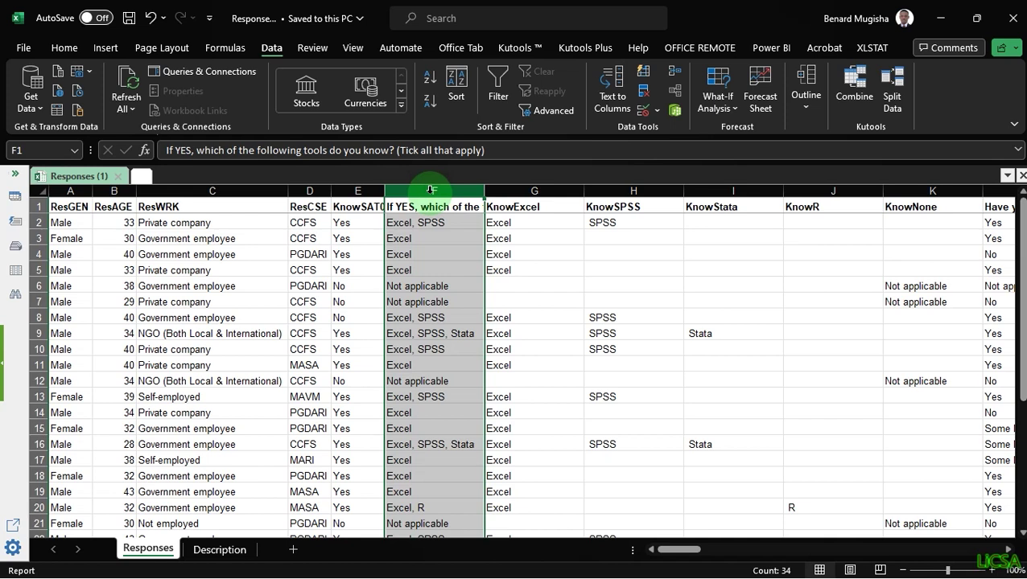
{"action": "right_click", "coordinate": [430, 190]}
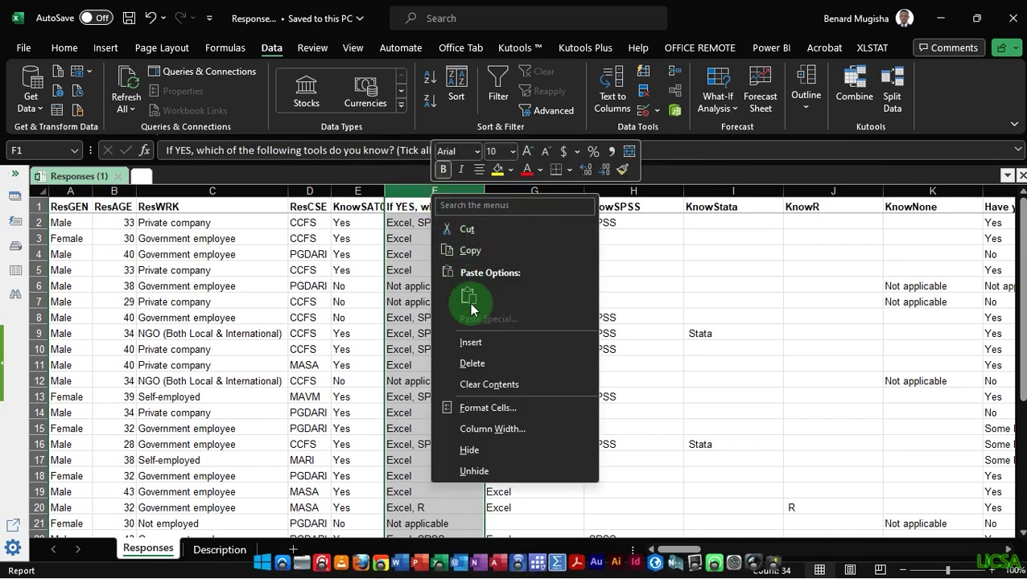
{"action": "left_click", "coordinate": [472, 363]}
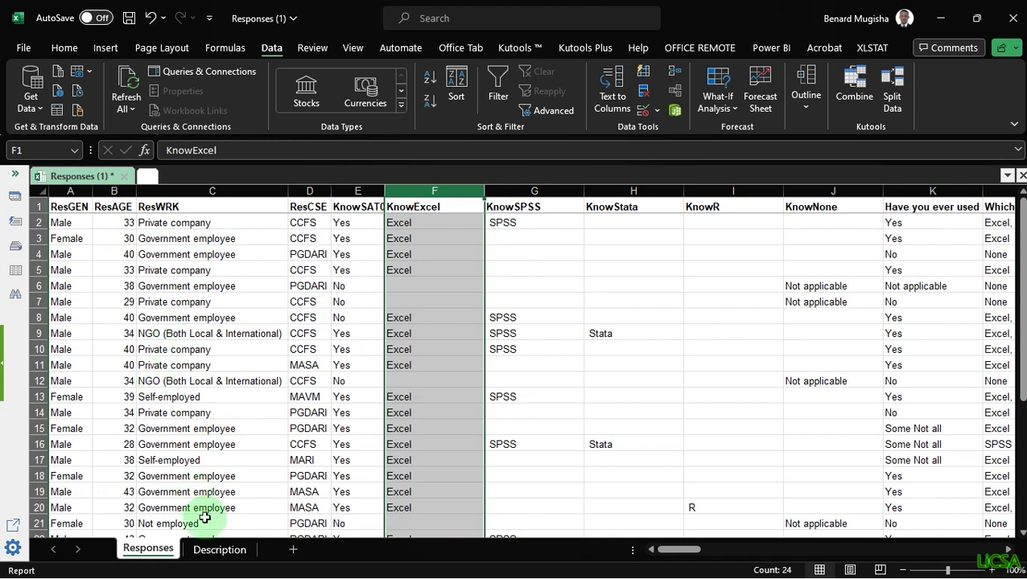
Delete row 12, the uncoded "If YES, which of the following tools do you know? (Tick all that apply)" question, from the Description sheet
{"action": "left_click", "coordinate": [219, 553]}
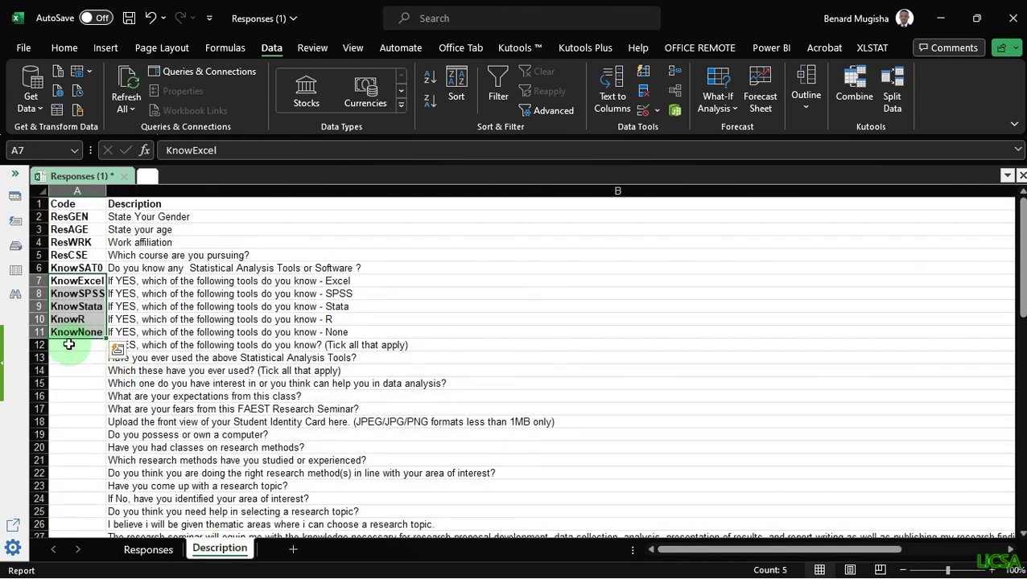
{"action": "left_click", "coordinate": [38, 345]}
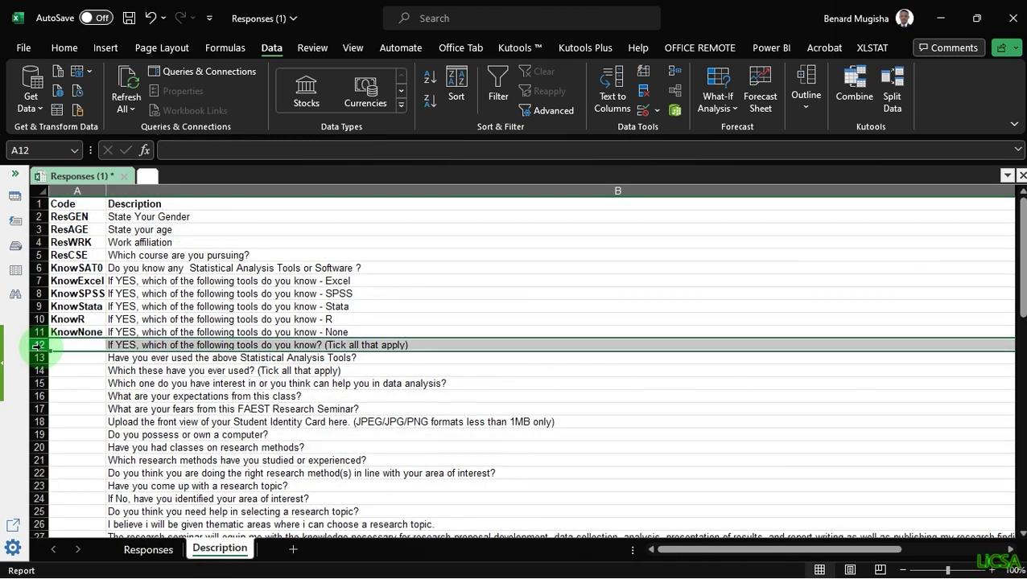
{"action": "right_click", "coordinate": [37, 345]}
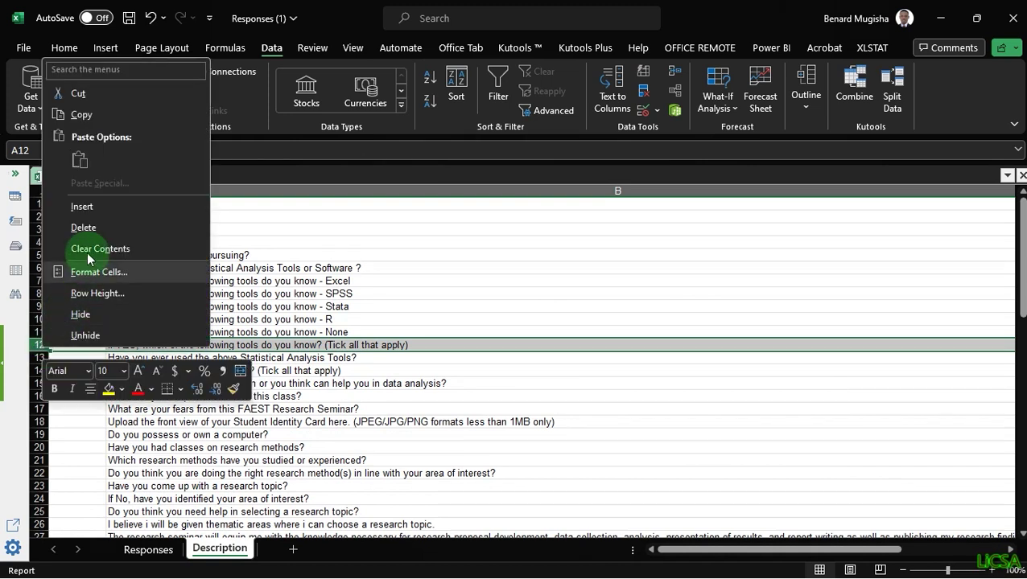
{"action": "left_click", "coordinate": [84, 230]}
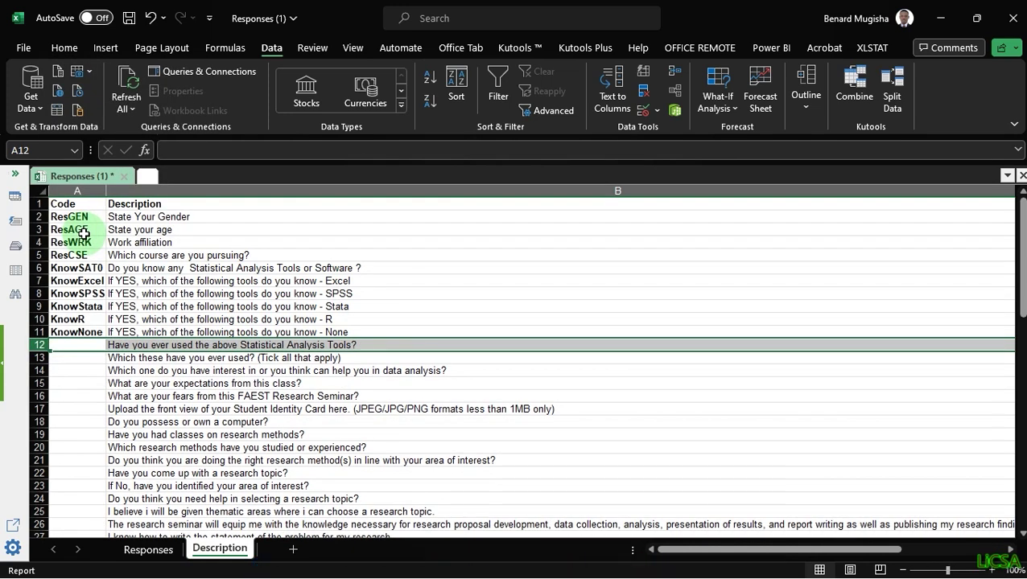
Convert the data range A1:BS34 on the Responses sheet into a table with headers
{"action": "left_click", "coordinate": [161, 555]}
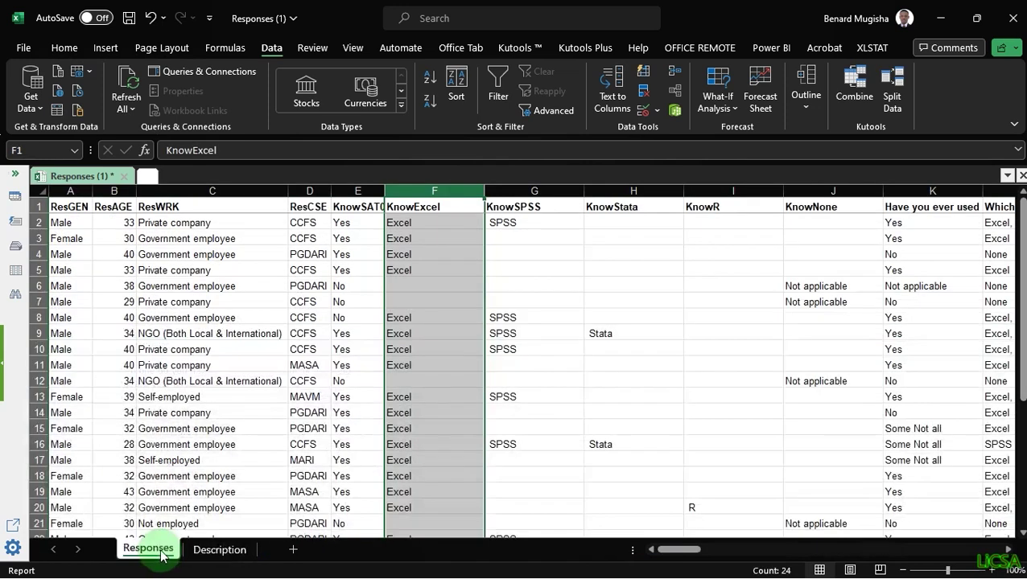
{"action": "left_click", "coordinate": [430, 379]}
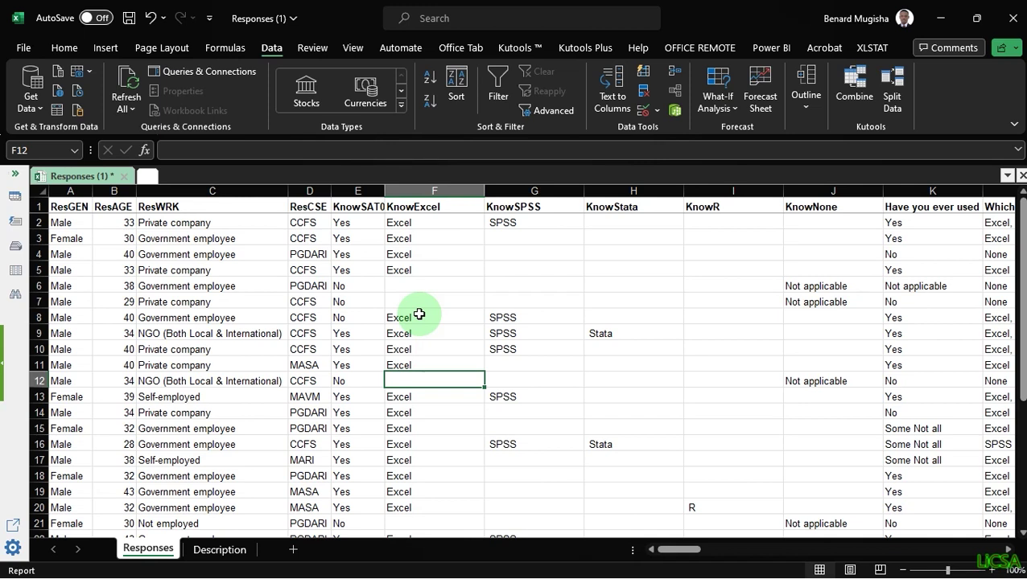
{"action": "key", "text": "ctrl+a"}
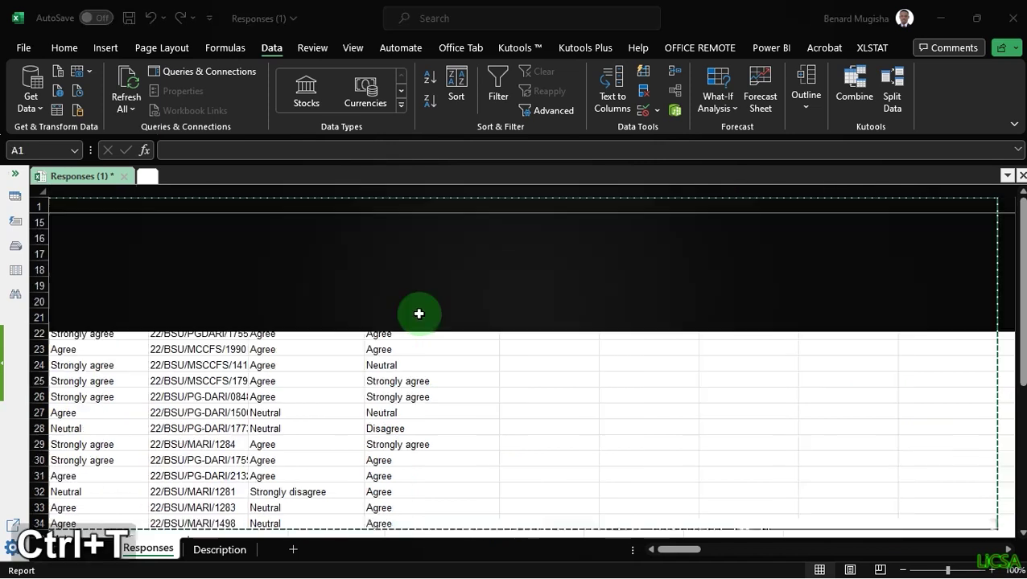
{"action": "key", "text": "ctrl+t"}
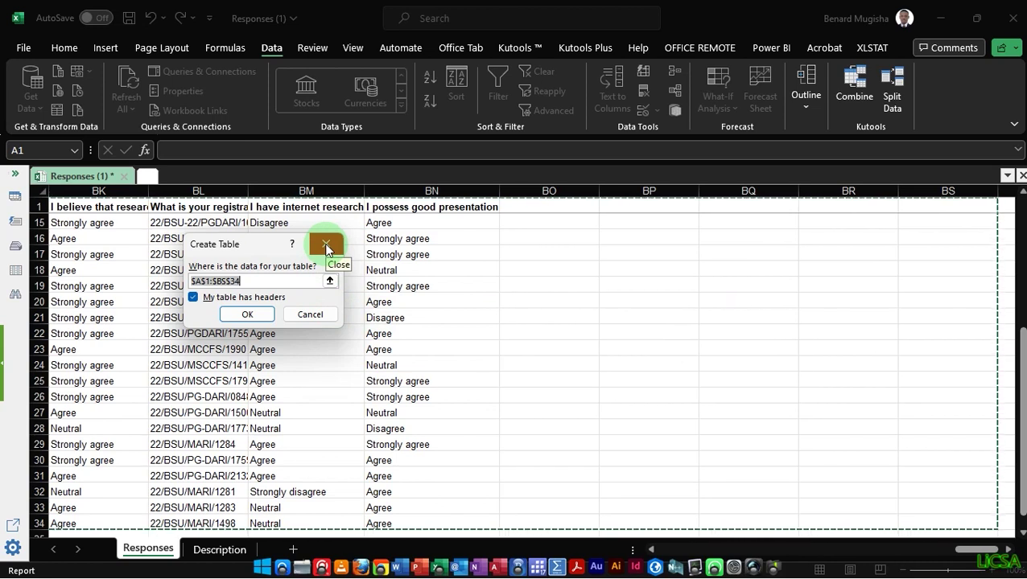
{"action": "left_click", "coordinate": [247, 315]}
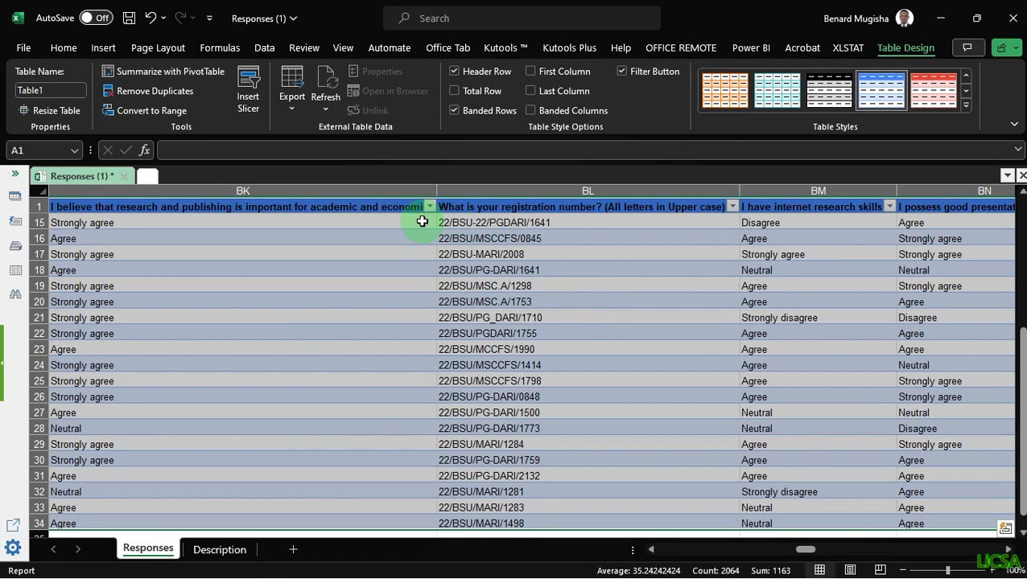
Try the orange and red table styles and apply the gold banded style from the Medium group to the Responses table
{"action": "left_click_drag", "start_coordinate": [803, 554], "coordinate": [762, 550]}
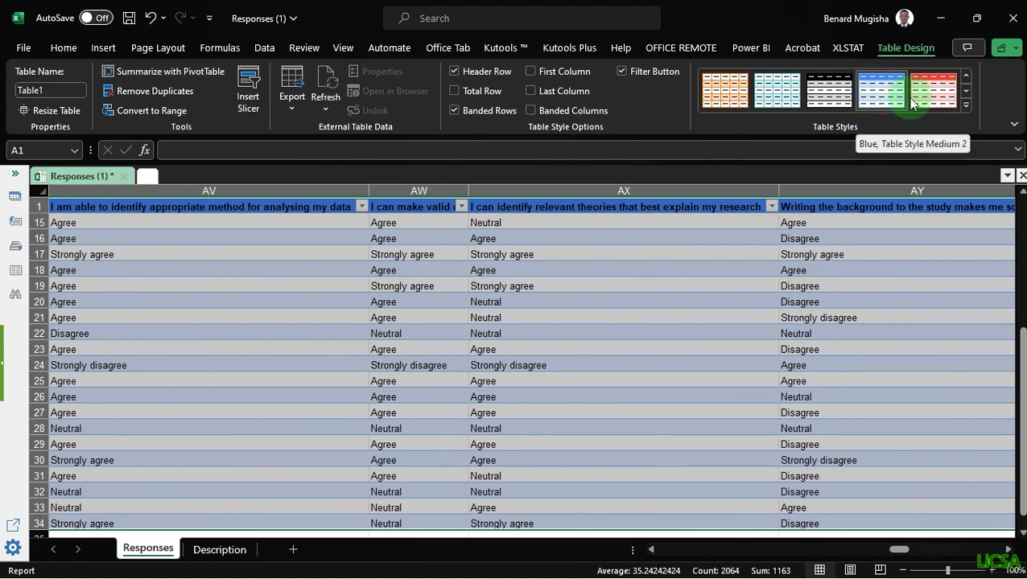
{"action": "left_click", "coordinate": [822, 99]}
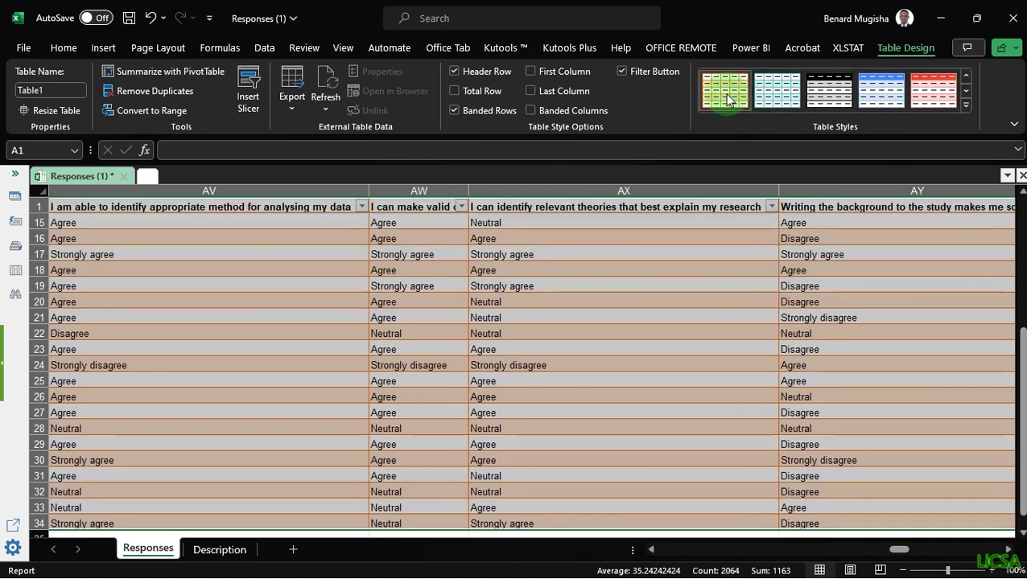
{"action": "left_click", "coordinate": [931, 95]}
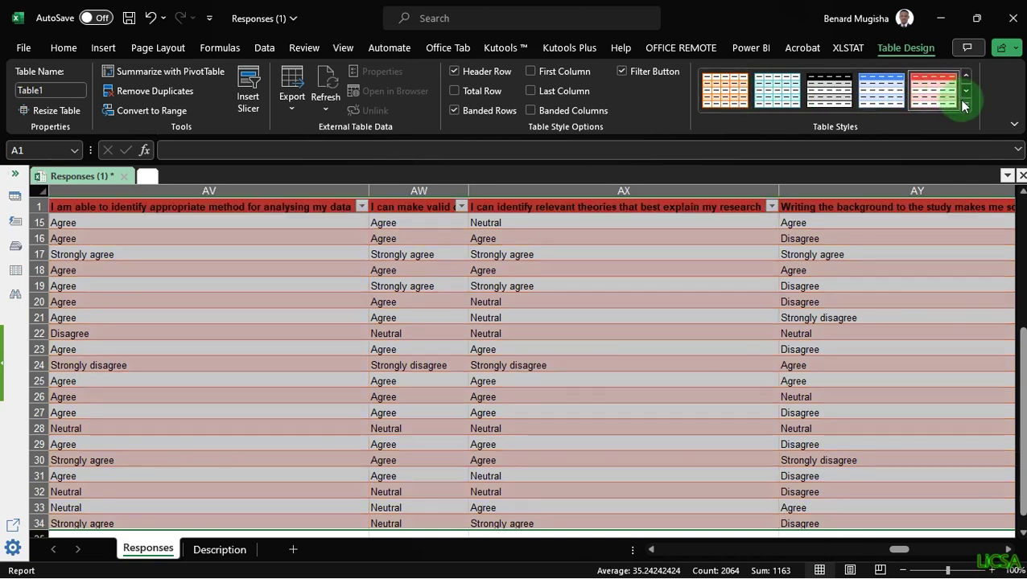
{"action": "left_click", "coordinate": [966, 105]}
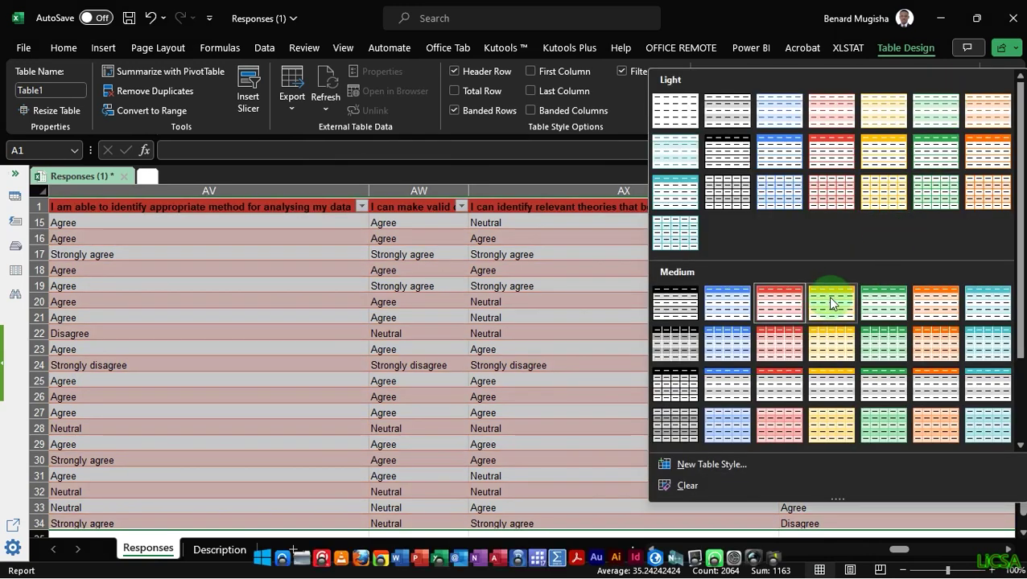
{"action": "left_click", "coordinate": [830, 298]}
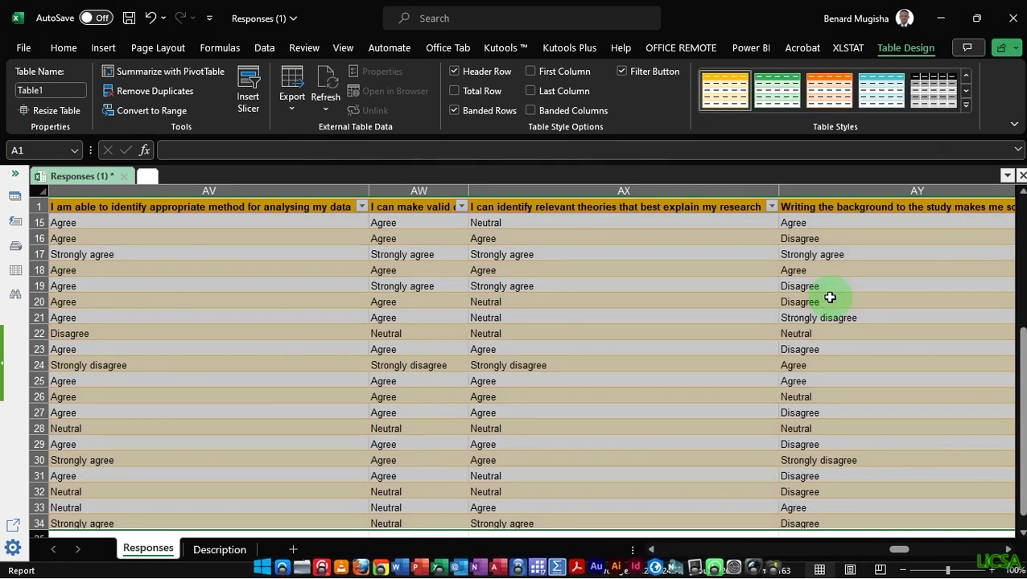
{"action": "left_click", "coordinate": [466, 303]}
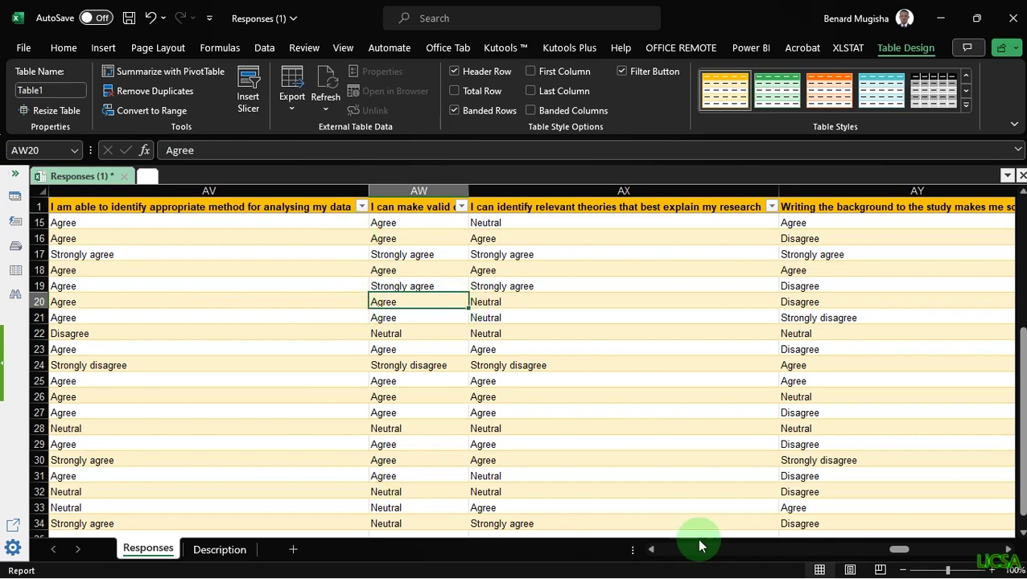
Filter the KnowSAT0 column to show only Yes responses, and clear that filter again after viewing the rows
{"action": "left_click_drag", "start_coordinate": [895, 550], "coordinate": [661, 549]}
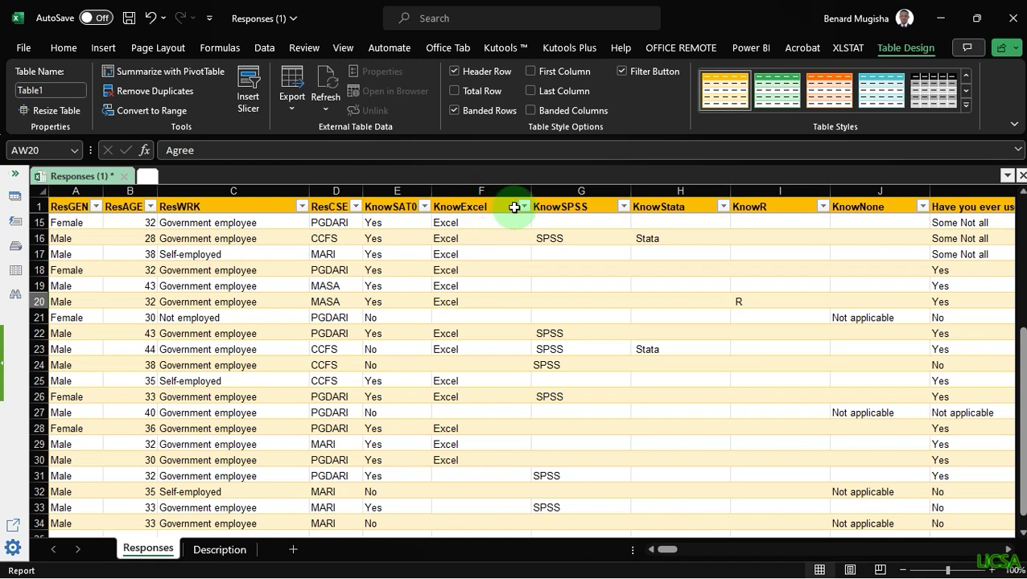
{"action": "left_click", "coordinate": [424, 208]}
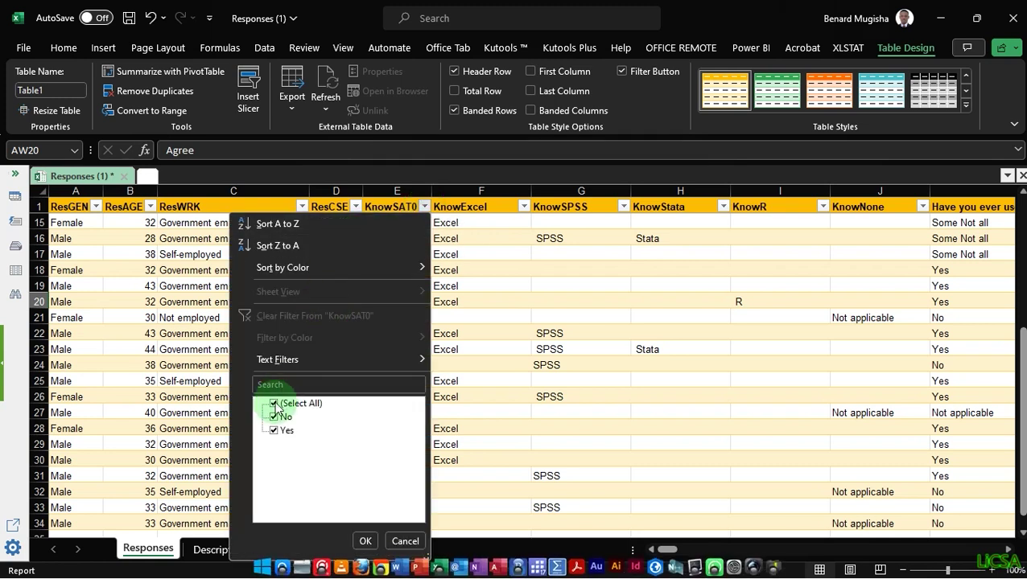
{"action": "left_click", "coordinate": [274, 404]}
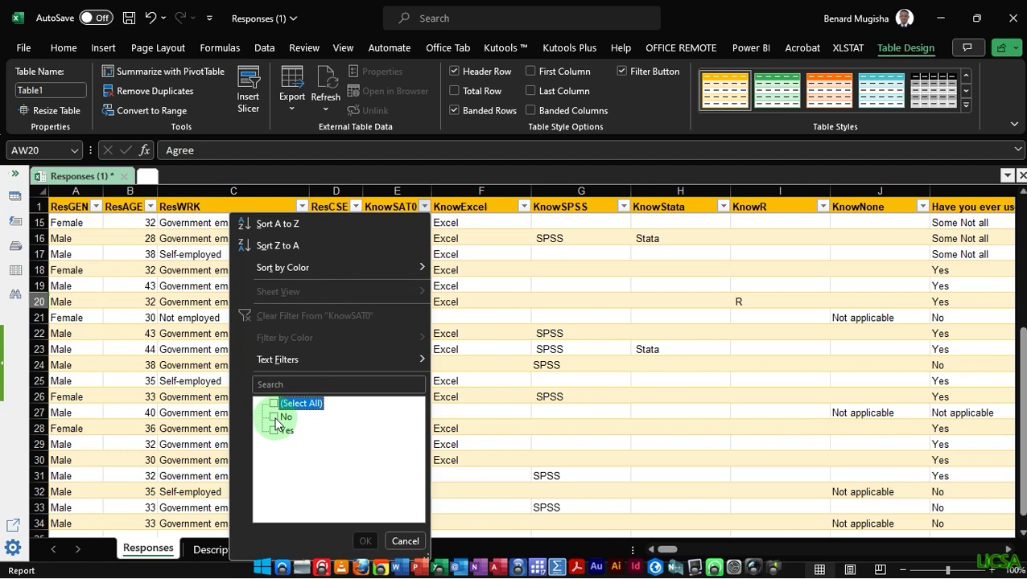
{"action": "left_click", "coordinate": [275, 431]}
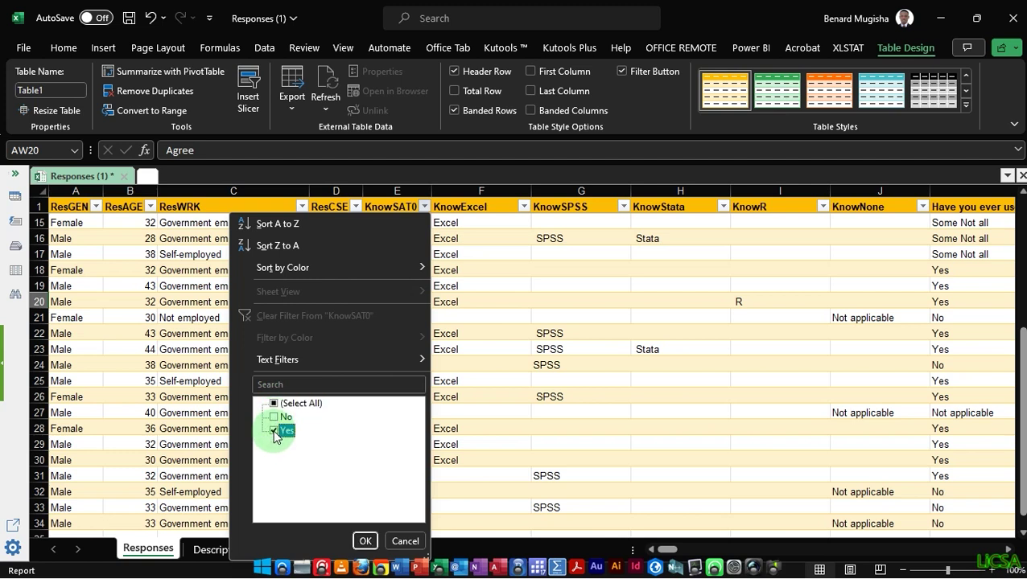
{"action": "left_click", "coordinate": [364, 541]}
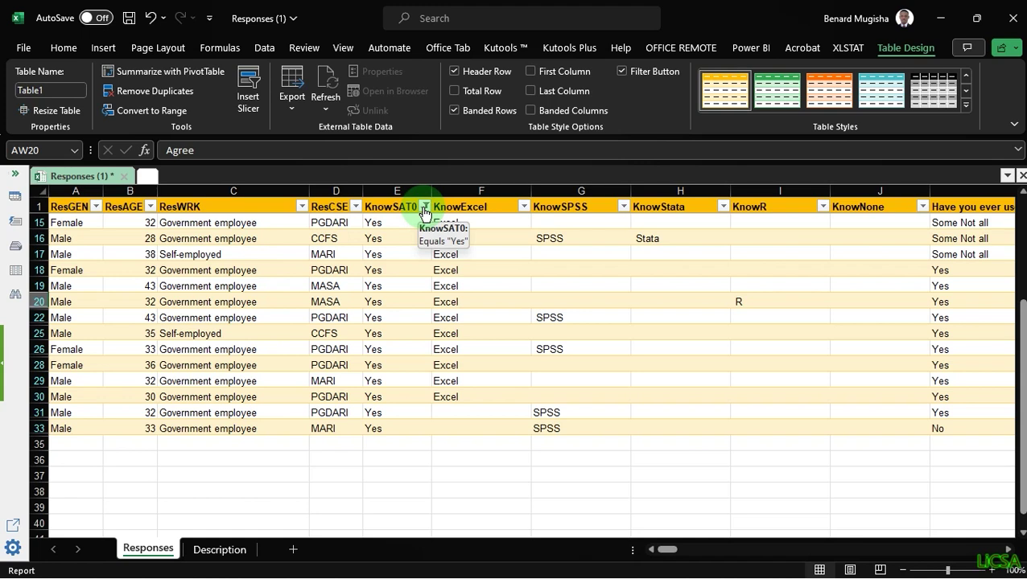
{"action": "left_click", "coordinate": [400, 458]}
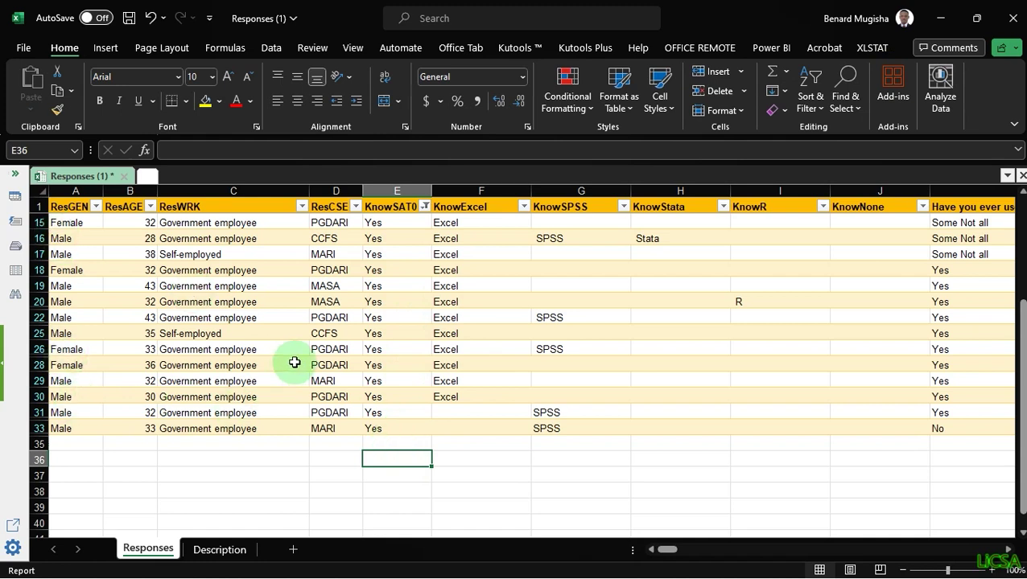
{"action": "left_click", "coordinate": [382, 274]}
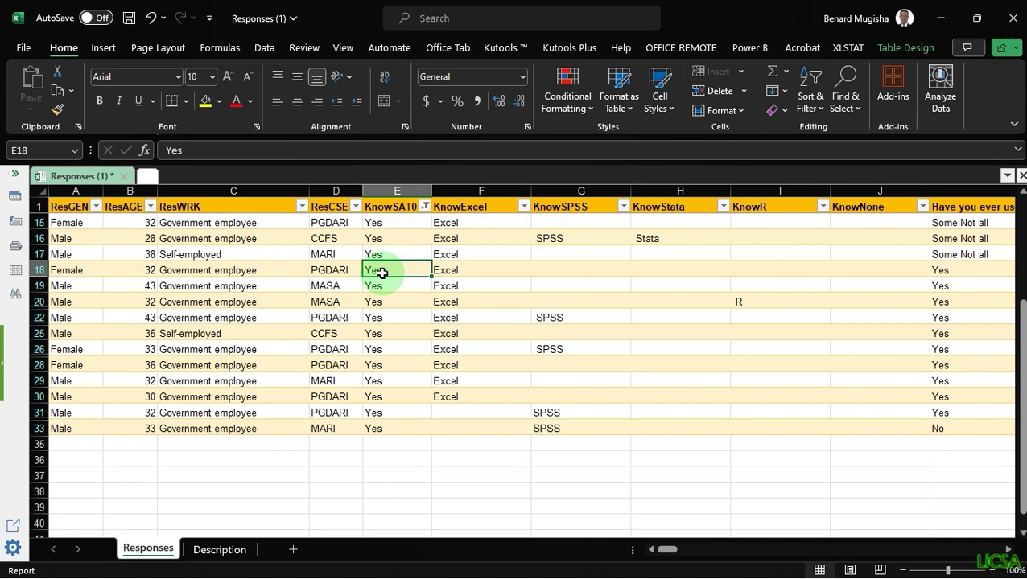
{"action": "left_click", "coordinate": [425, 207]}
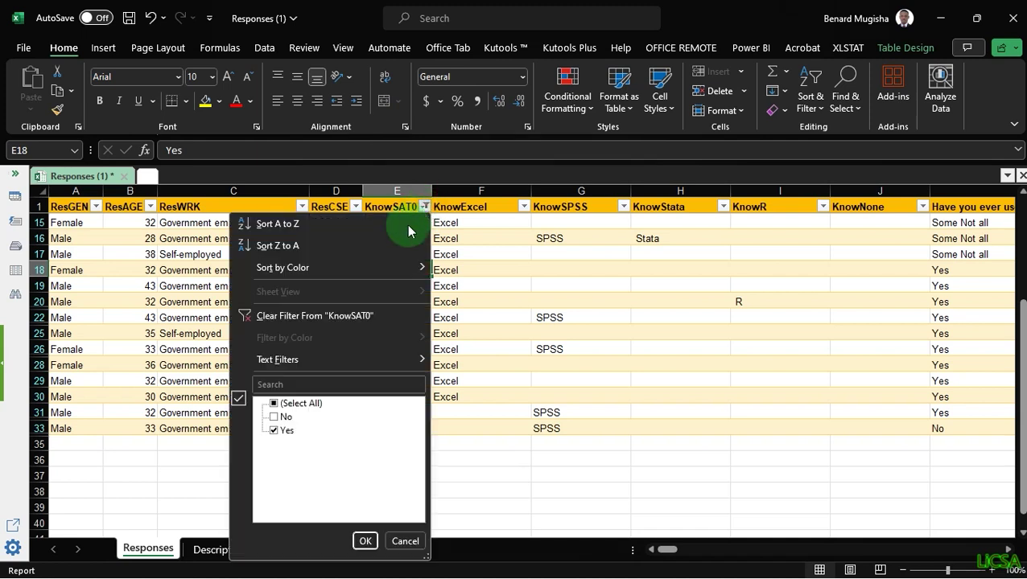
{"action": "left_click", "coordinate": [280, 316]}
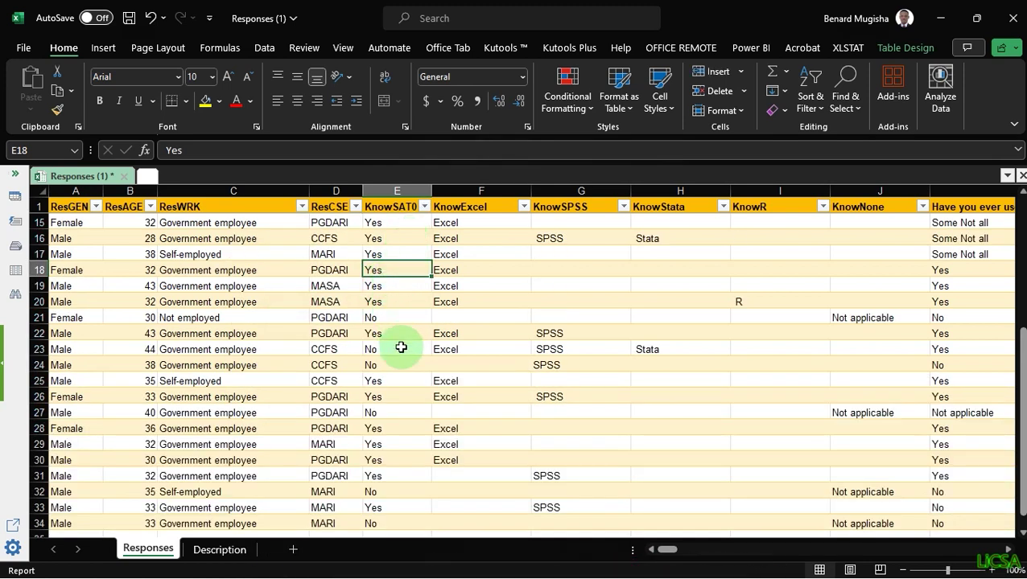
Rename the Responses table as TableOne and save the workbook
{"action": "left_click", "coordinate": [340, 258]}
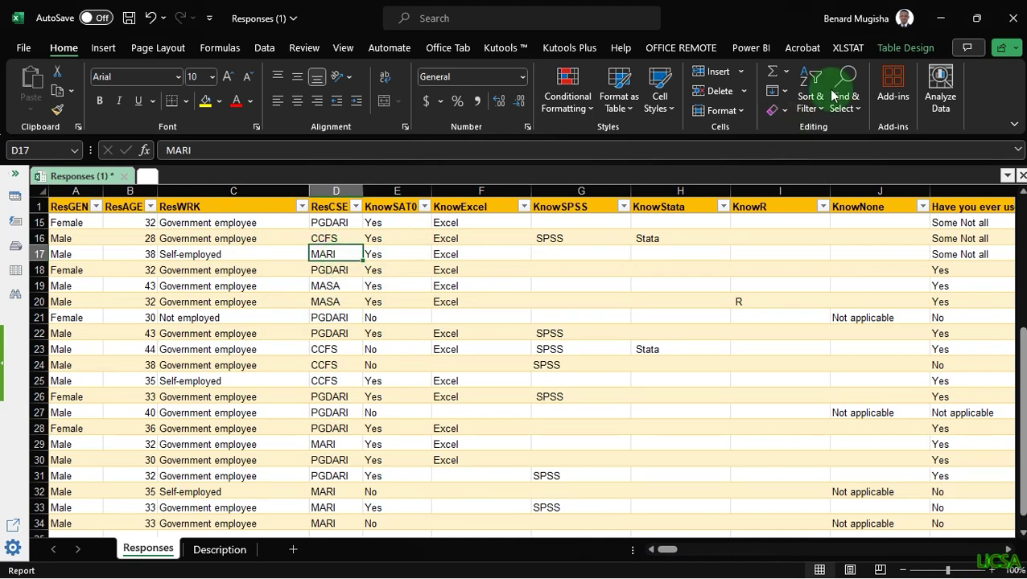
{"action": "left_click", "coordinate": [915, 50]}
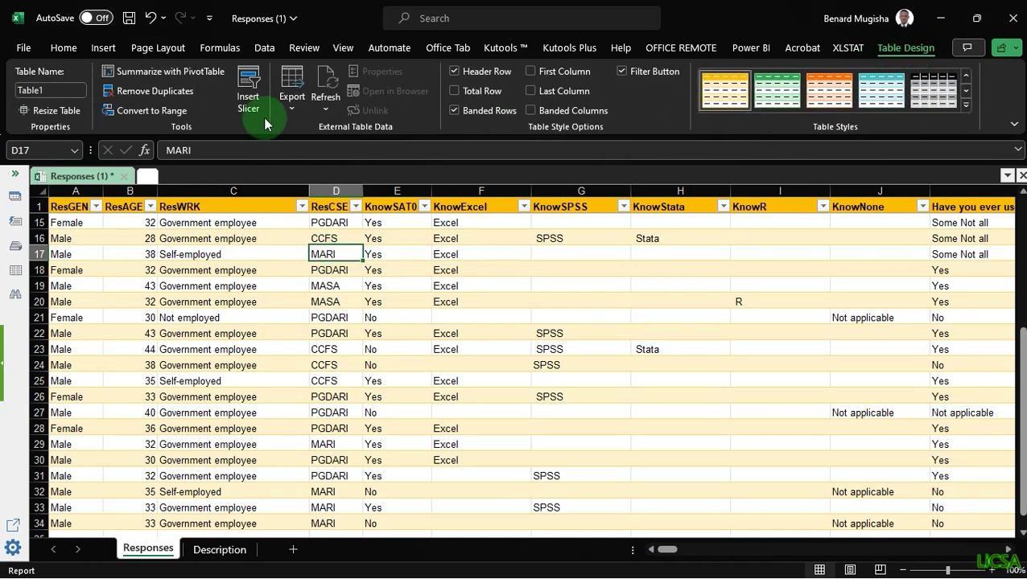
{"action": "left_click", "coordinate": [42, 89]}
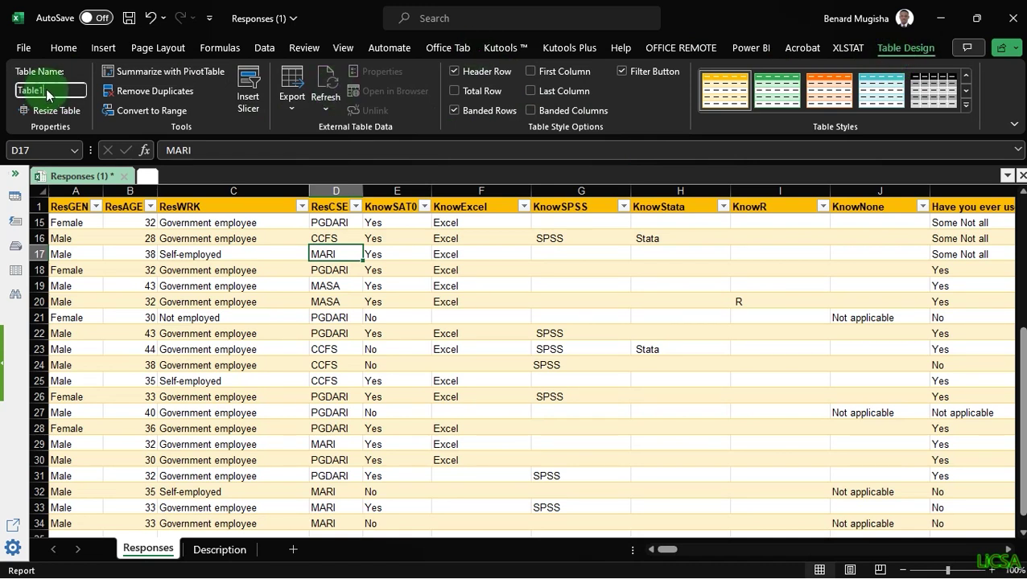
{"action": "left_click", "coordinate": [46, 88]}
{"action": "key", "text": "BackSpace"}
{"action": "key", "text": "Caps_Lock"}
{"action": "type", "text": "O"}
{"action": "key", "text": "Caps_Lock"}
{"action": "type", "text": "ne"}
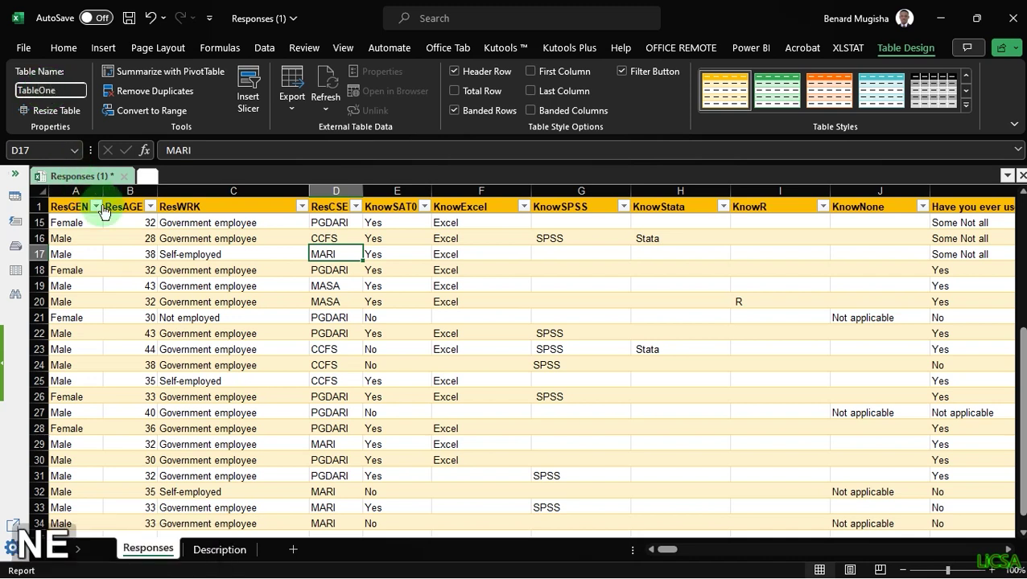
{"action": "left_click", "coordinate": [181, 292]}
{"action": "key", "text": "ctrl+s"}
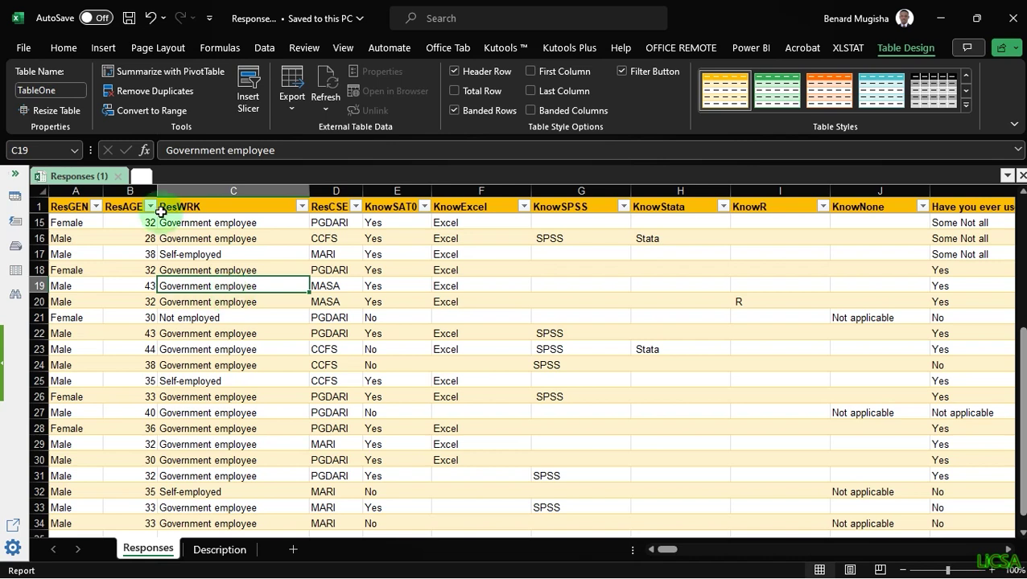
{"action": "left_click", "coordinate": [65, 47]}
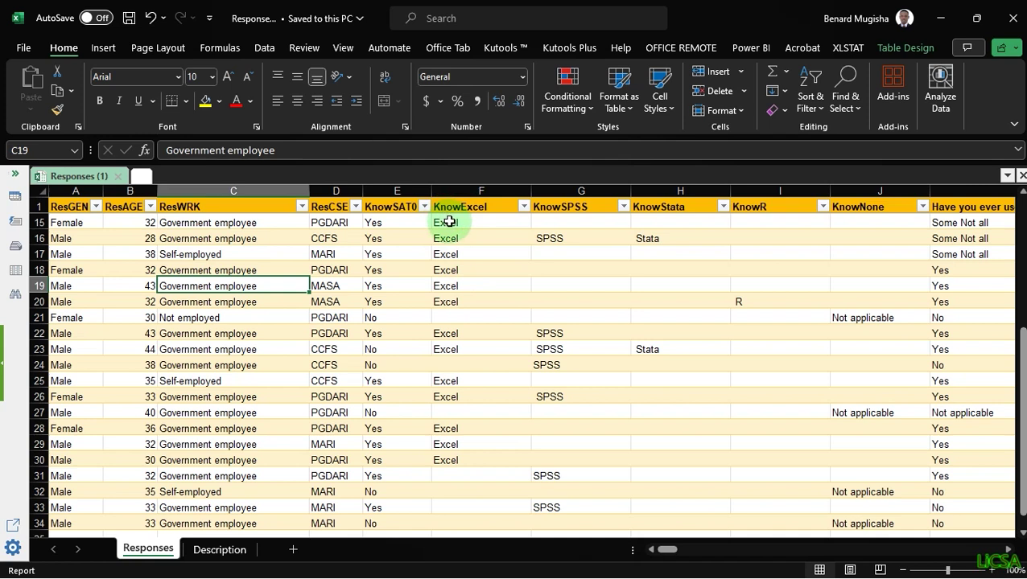
{"action": "left_click", "coordinate": [471, 316]}
{"action": "left_click", "coordinate": [547, 315]}
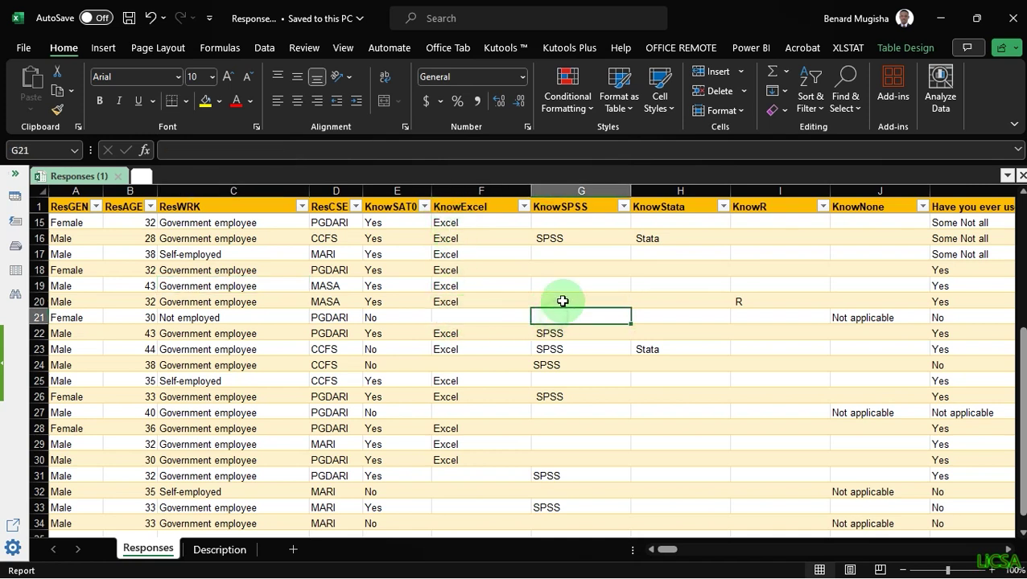
{"action": "left_click", "coordinate": [568, 286]}
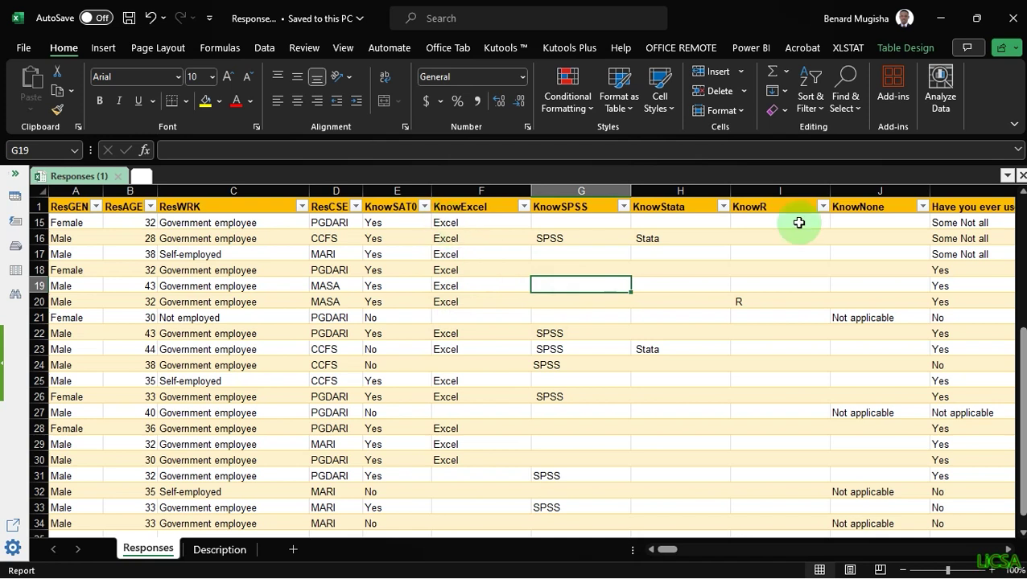
Select the answer cells F2:J34 from KnowExcel to KnowNone and set up a replacement with an empty search term
{"action": "scroll", "coordinate": [1020, 364], "scroll_direction": "up", "scroll_amount": 4}
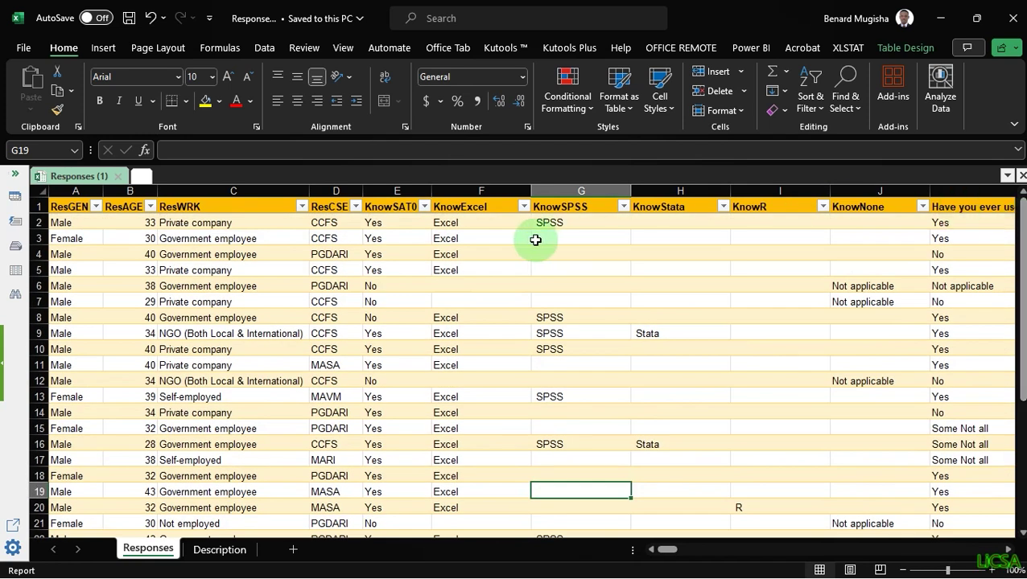
{"action": "left_click", "coordinate": [455, 221]}
{"action": "left_click_drag", "start_coordinate": [455, 220], "coordinate": [853, 518]}
{"action": "left_click_drag", "start_coordinate": [841, 573], "coordinate": [841, 489]}
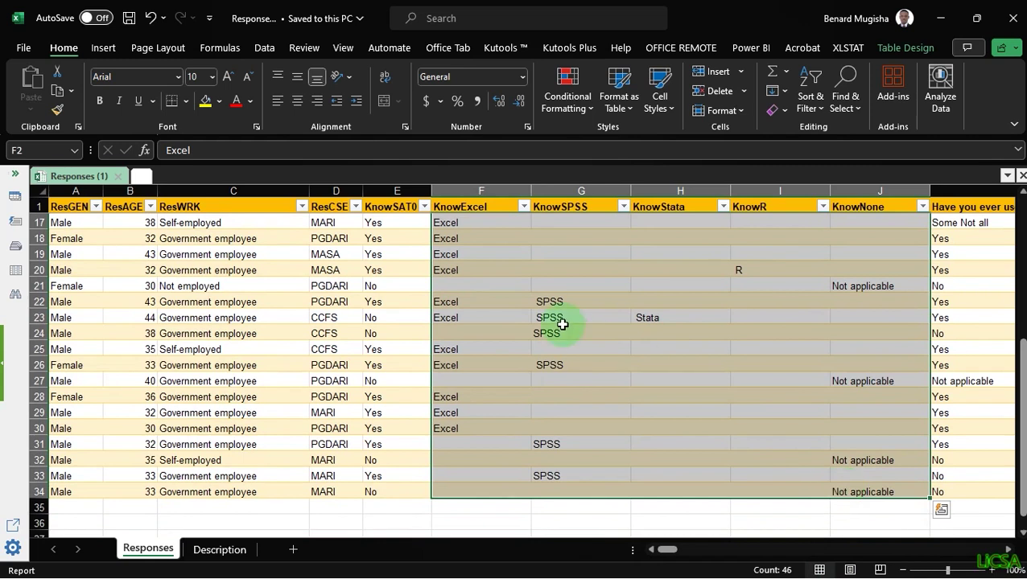
{"action": "key", "text": "ctrl+f"}
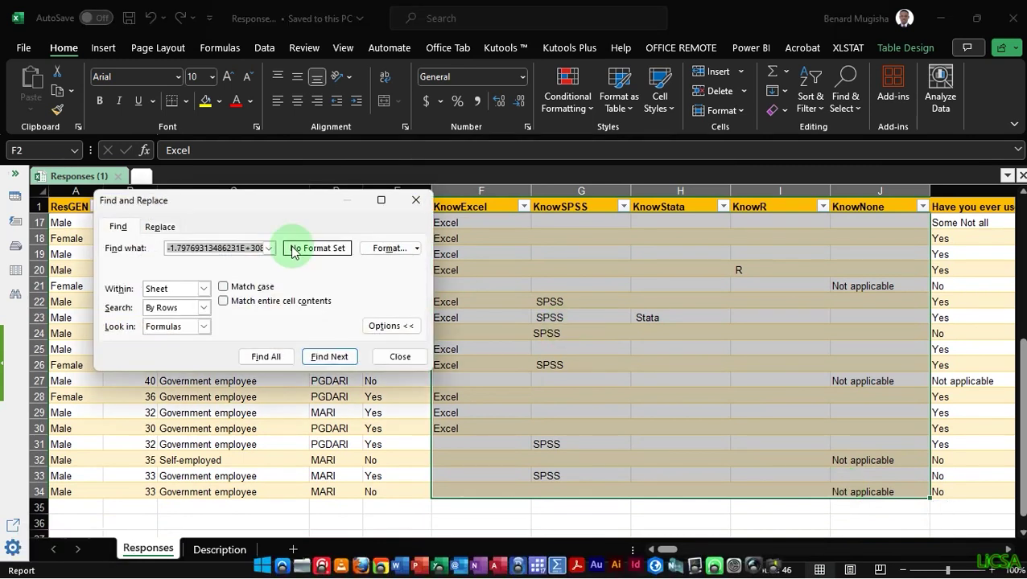
{"action": "left_click", "coordinate": [164, 227]}
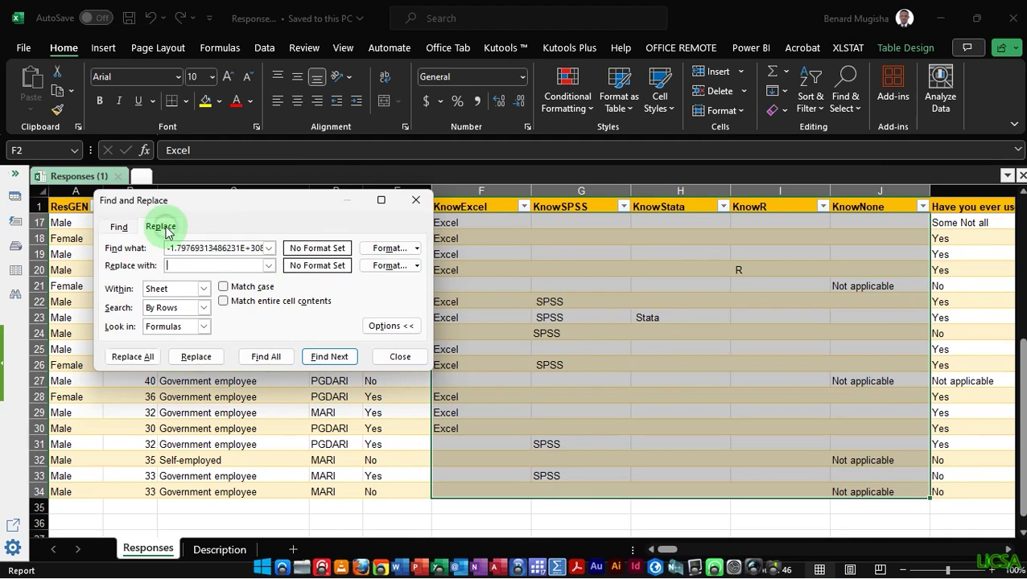
{"action": "left_click", "coordinate": [232, 248]}
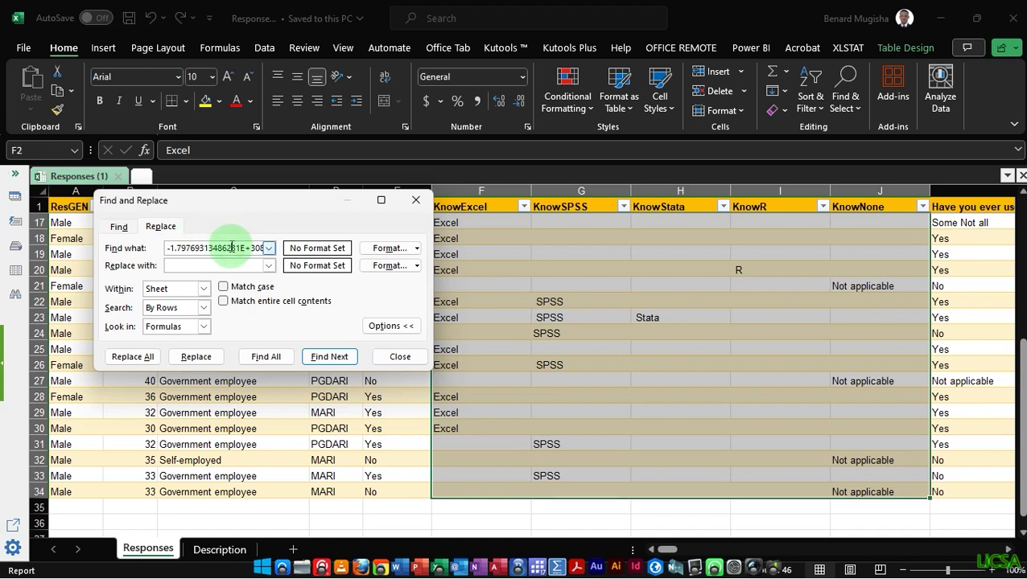
{"action": "key", "text": "ctrl"}
{"action": "key", "text": "ctrl+a"}
{"action": "key", "text": "BackSpace"}
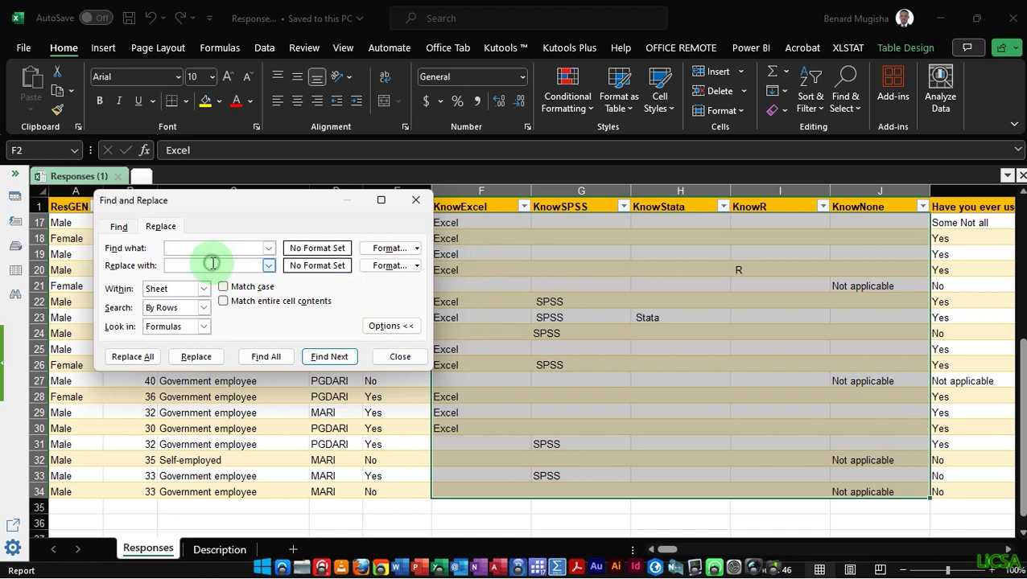
Replace all blank cells in the selected KnowExcel to KnowNone range with No, matching case and entire cell contents
{"action": "key", "text": "Caps_Lock"}
{"action": "type", "text": "N"}
{"action": "key", "text": "Caps_Lock"}
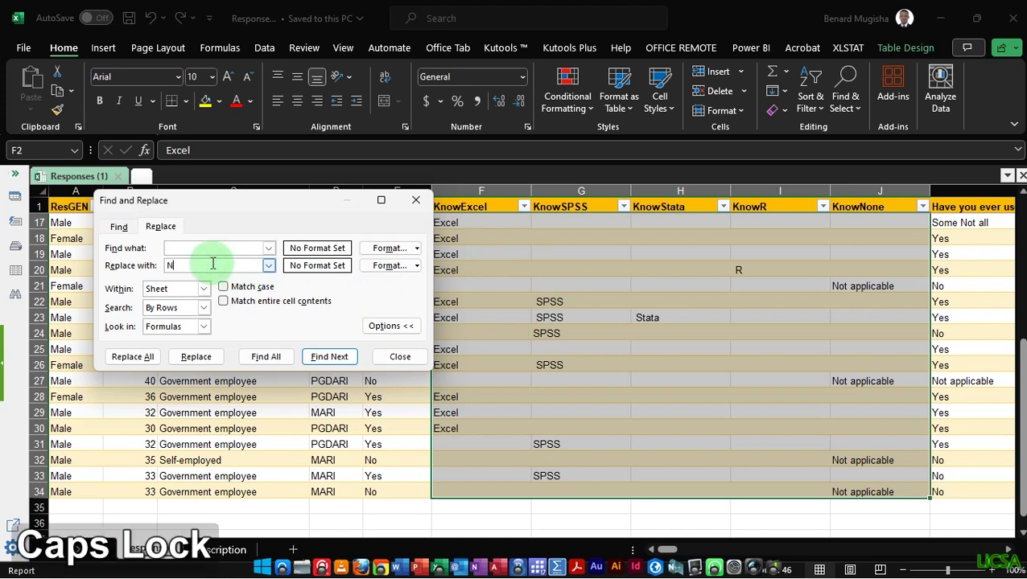
{"action": "type", "text": "o"}
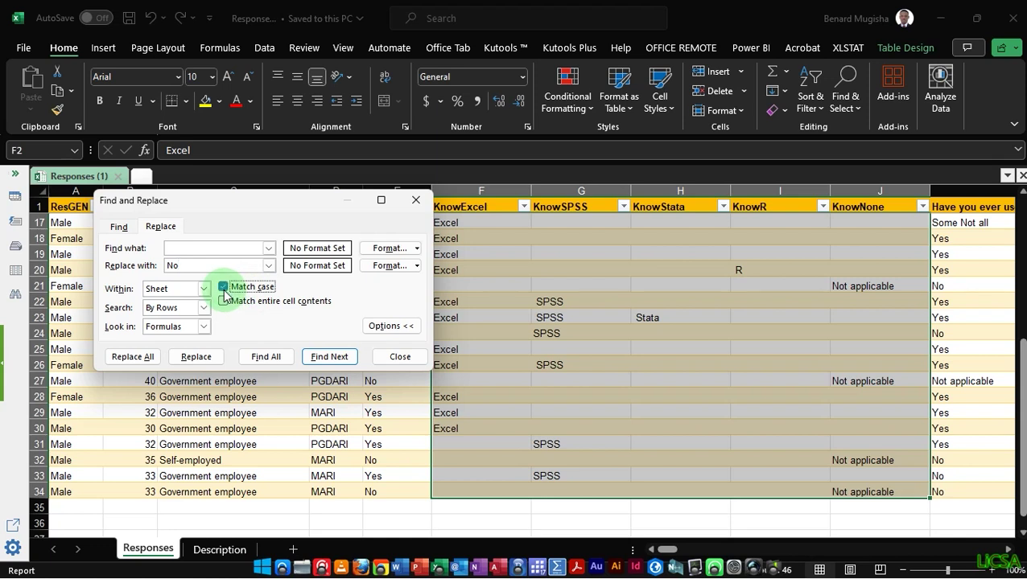
{"action": "left_click", "coordinate": [224, 302]}
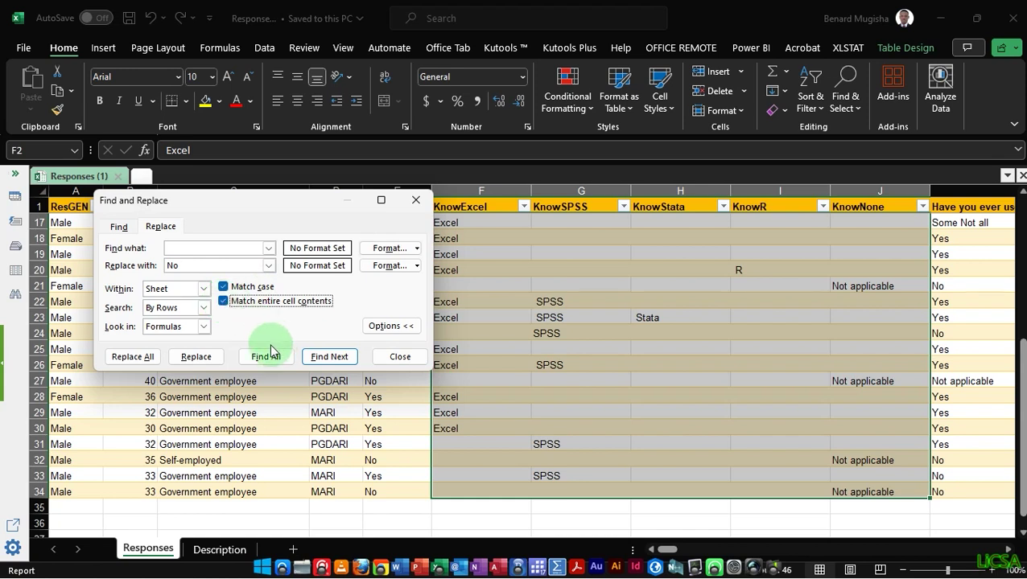
{"action": "left_click", "coordinate": [149, 359]}
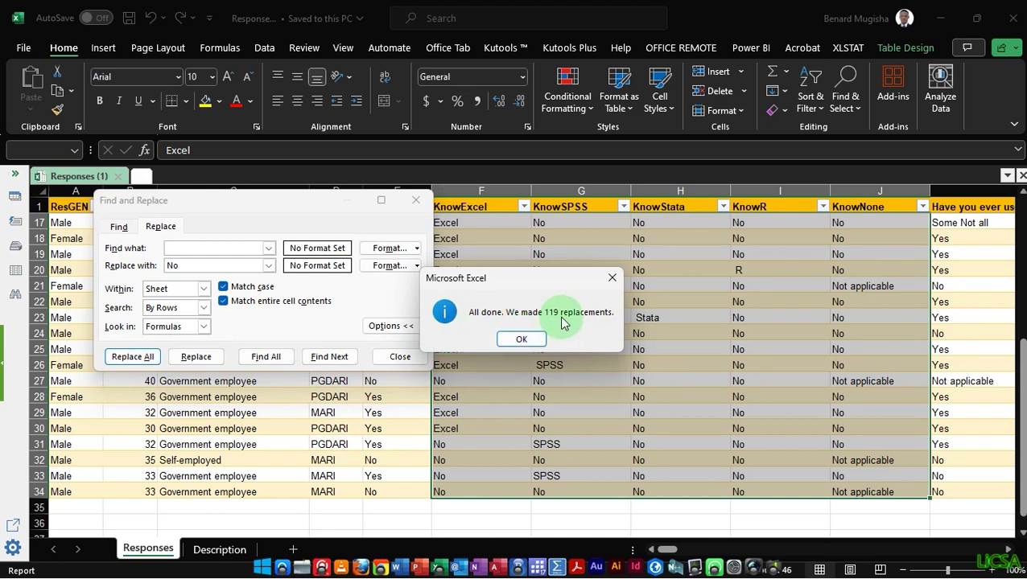
{"action": "left_click", "coordinate": [521, 341]}
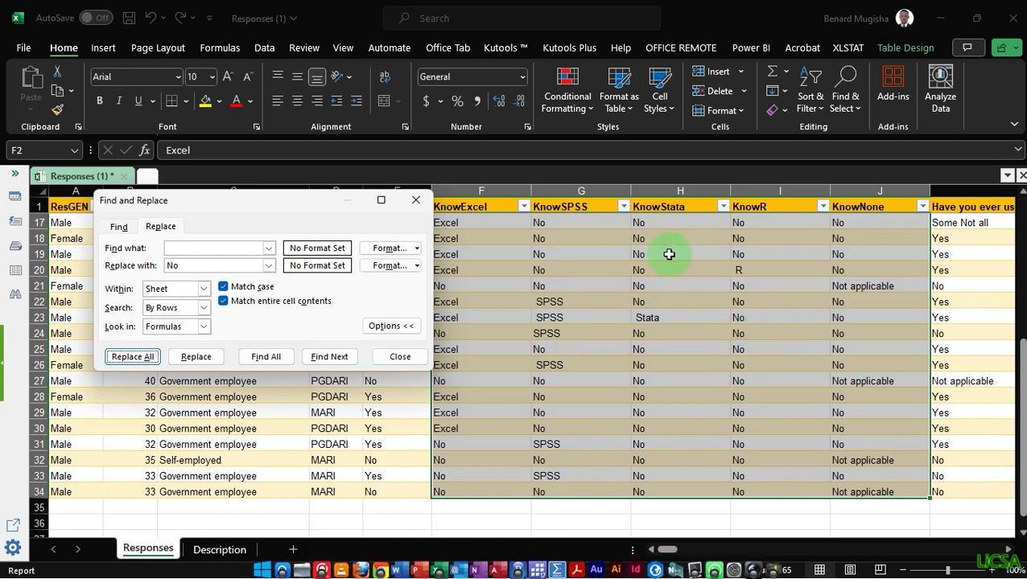
{"action": "left_click_drag", "start_coordinate": [1022, 427], "coordinate": [1023, 214]}
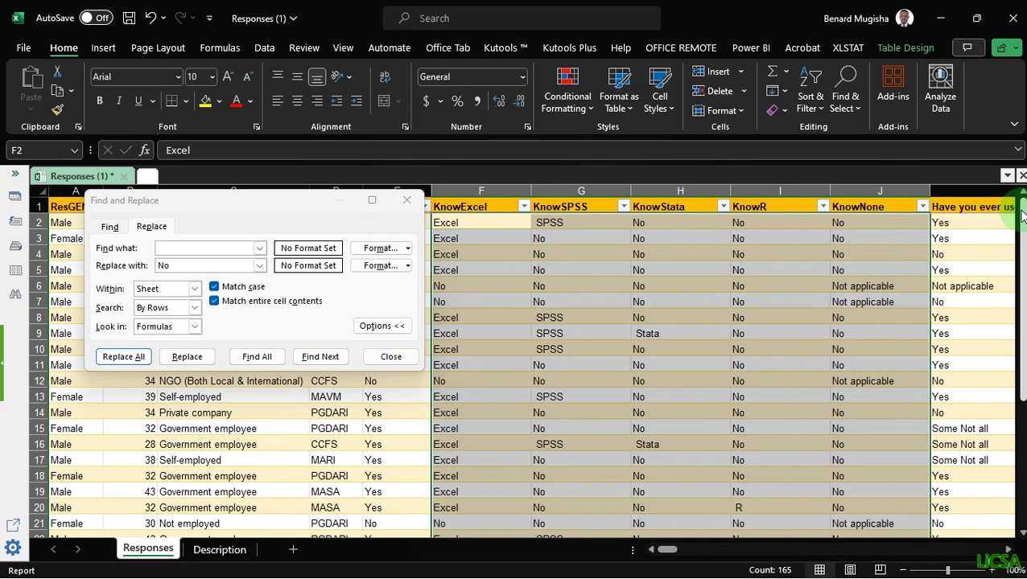
{"action": "mouse_move", "coordinate": [1025, 229]}
{"action": "left_mouse_down"}
{"action": "mouse_move", "coordinate": [1022, 341]}
{"action": "mouse_move", "coordinate": [1022, 249]}
{"action": "left_mouse_up"}
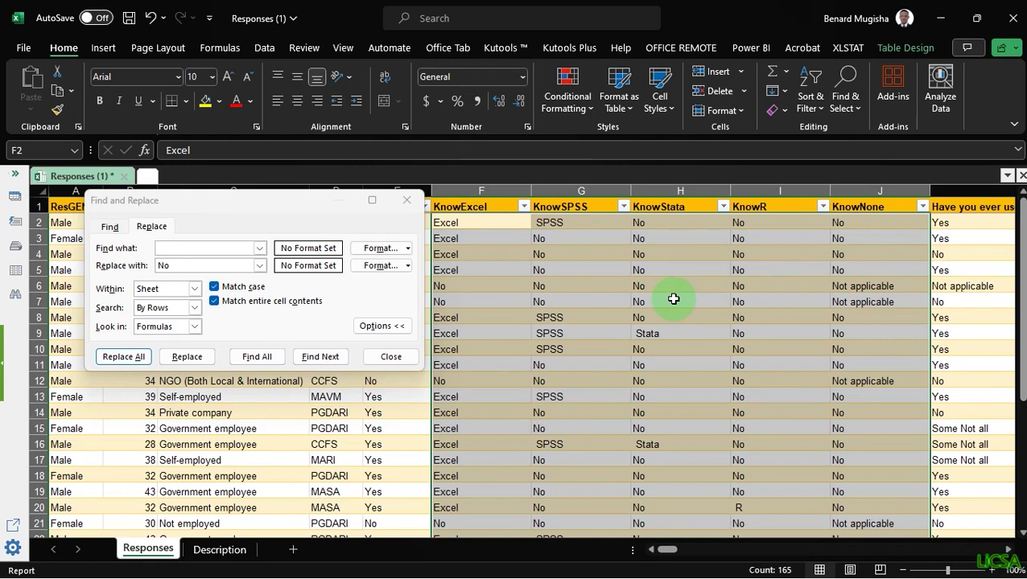
Replace every Excel entry in the selected answer columns with Yes
{"action": "left_click", "coordinate": [184, 248]}
{"action": "key", "text": "Caps_Lock"}
{"action": "type", "text": "E"}
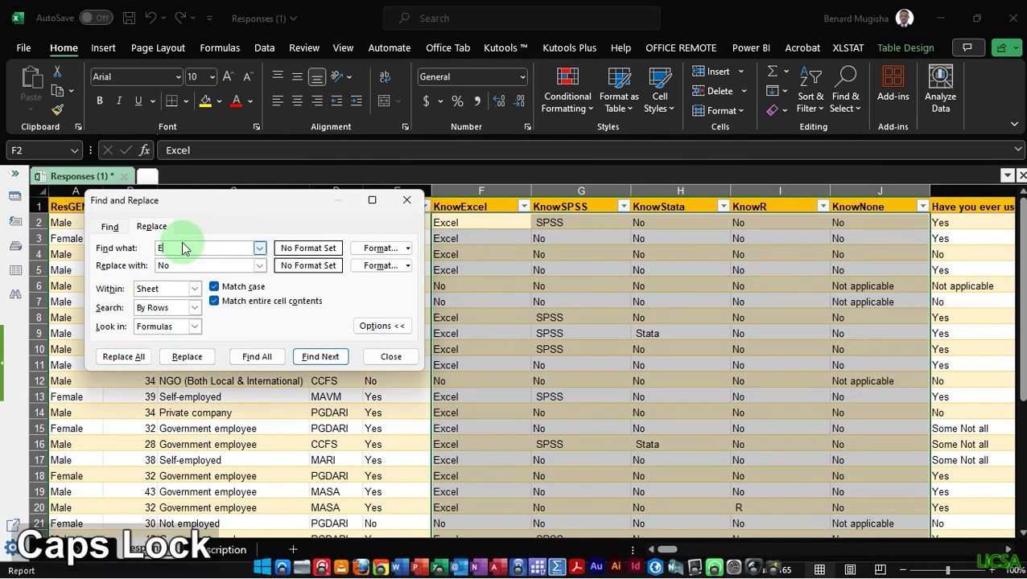
{"action": "type", "text": "xcel"}
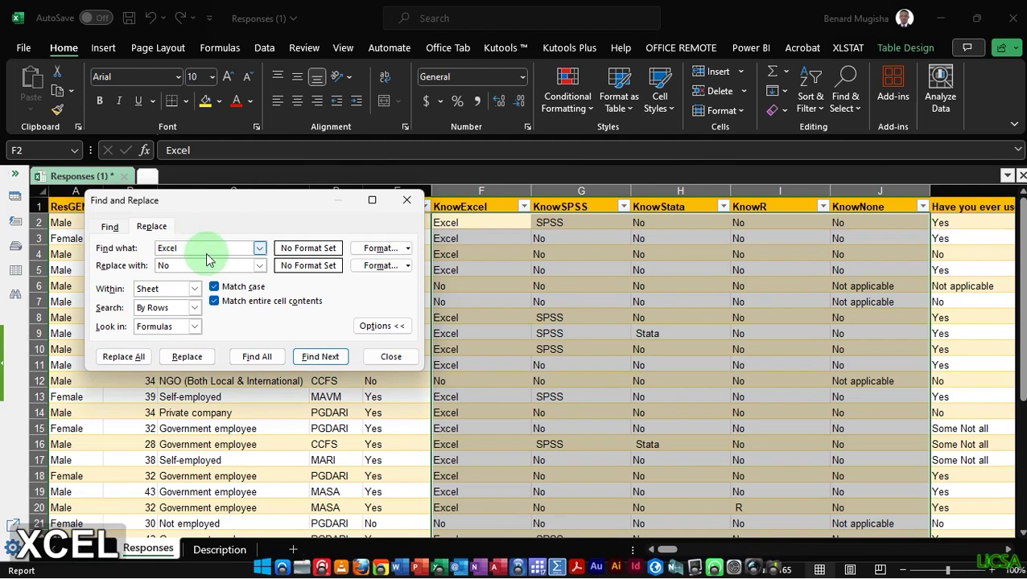
{"action": "left_click", "coordinate": [181, 266]}
{"action": "left_click", "coordinate": [139, 270]}
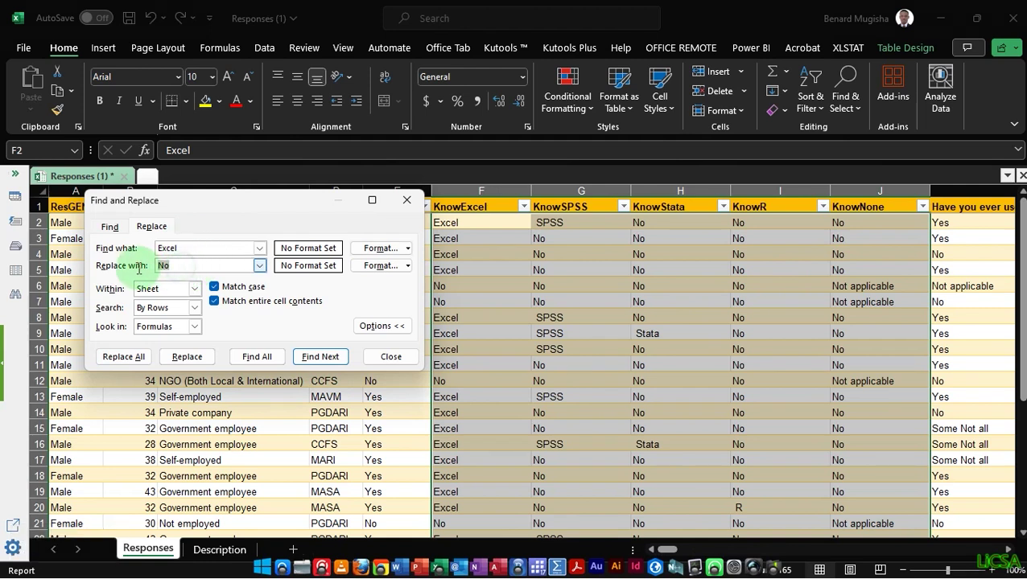
{"action": "key", "text": "Caps_Lock"}
{"action": "type", "text": "Y"}
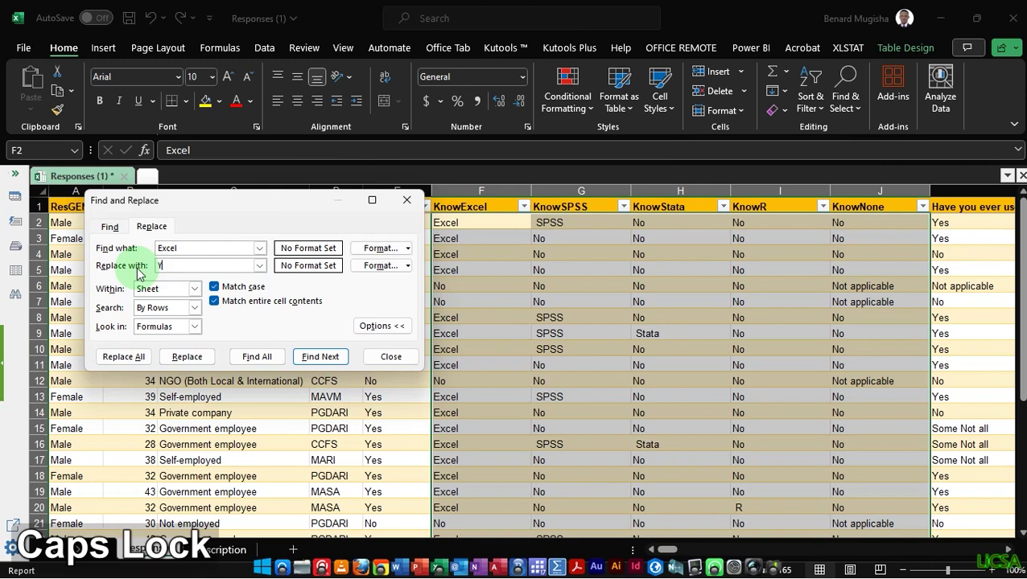
{"action": "type", "text": "es"}
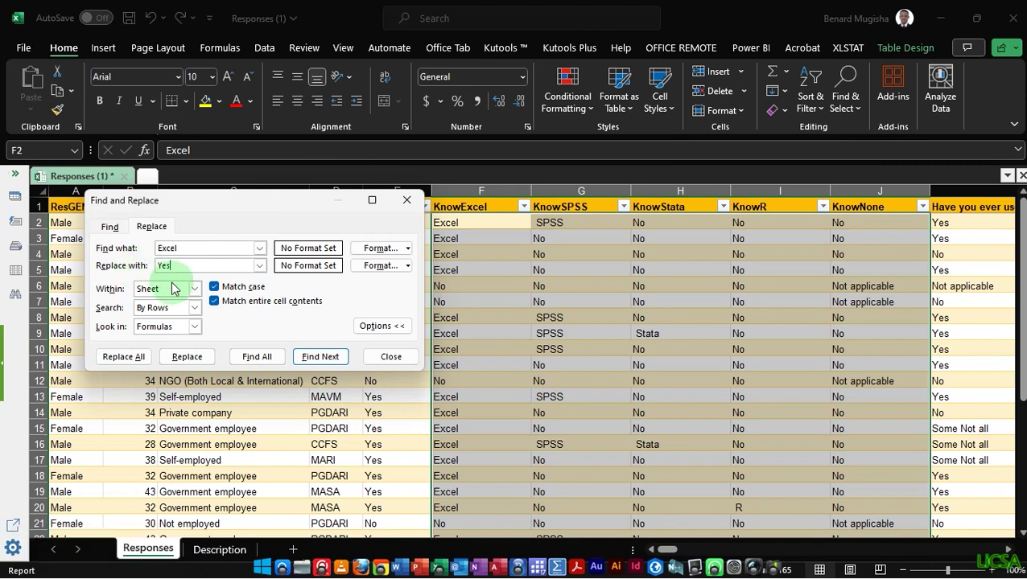
{"action": "left_click", "coordinate": [127, 357]}
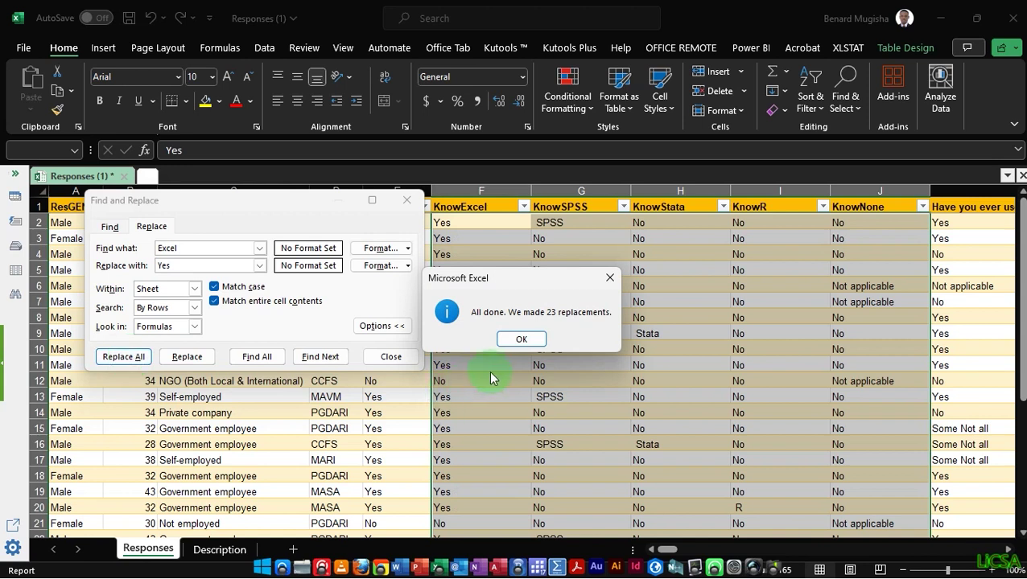
{"action": "left_click", "coordinate": [525, 341]}
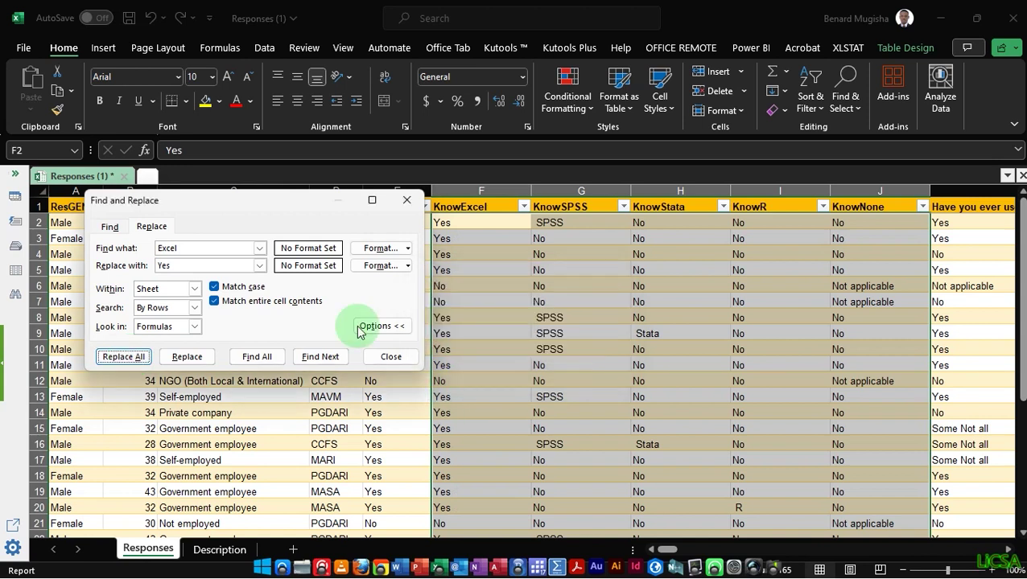
Replace all entries that read exactly SPSS, without a leading space, with Yes in the selected answer columns
{"action": "left_click", "coordinate": [199, 248]}
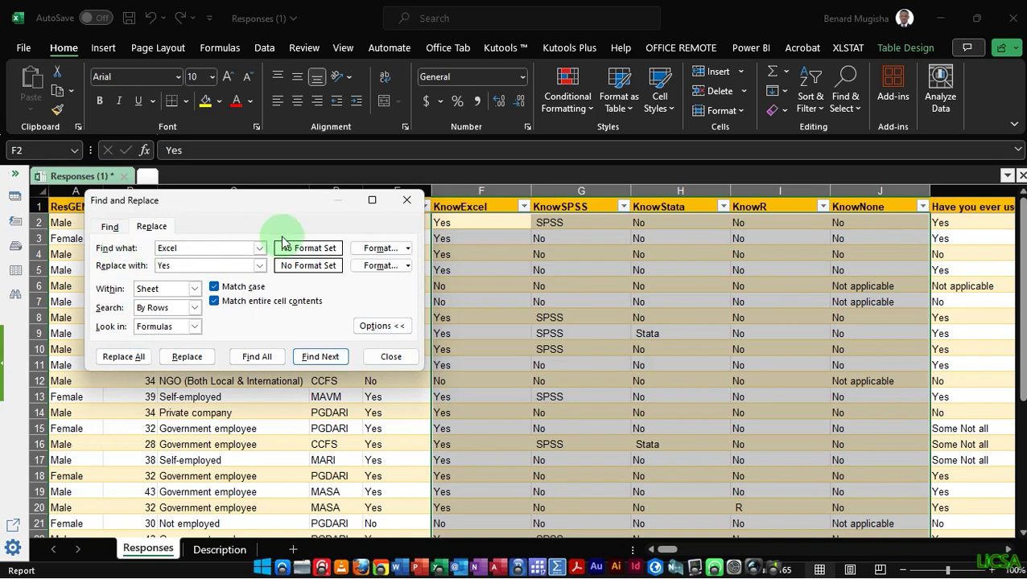
{"action": "left_click_drag", "start_coordinate": [230, 244], "coordinate": [147, 246]}
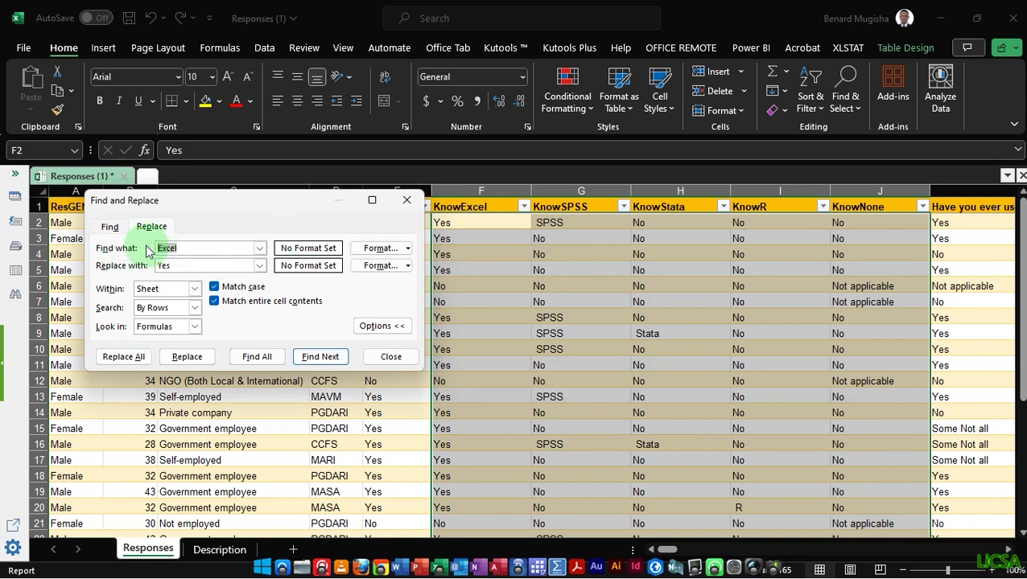
{"action": "type", "text": "s"}
{"action": "key", "text": "BackSpace"}
{"action": "key", "text": "Caps_Lock"}
{"action": "type", "text": "SPSS"}
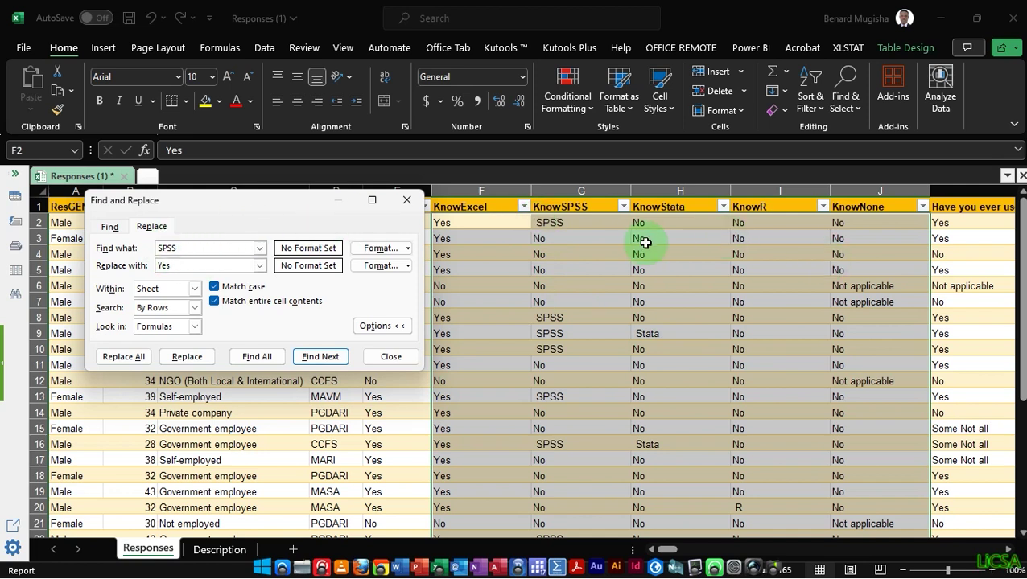
{"action": "left_click_drag", "start_coordinate": [1022, 293], "coordinate": [1012, 422]}
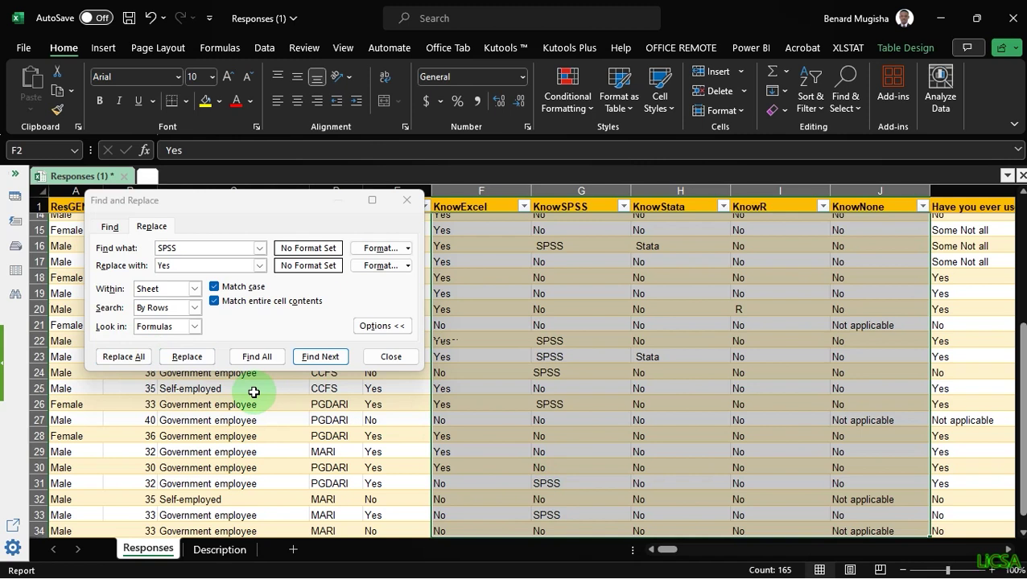
{"action": "left_click", "coordinate": [125, 358]}
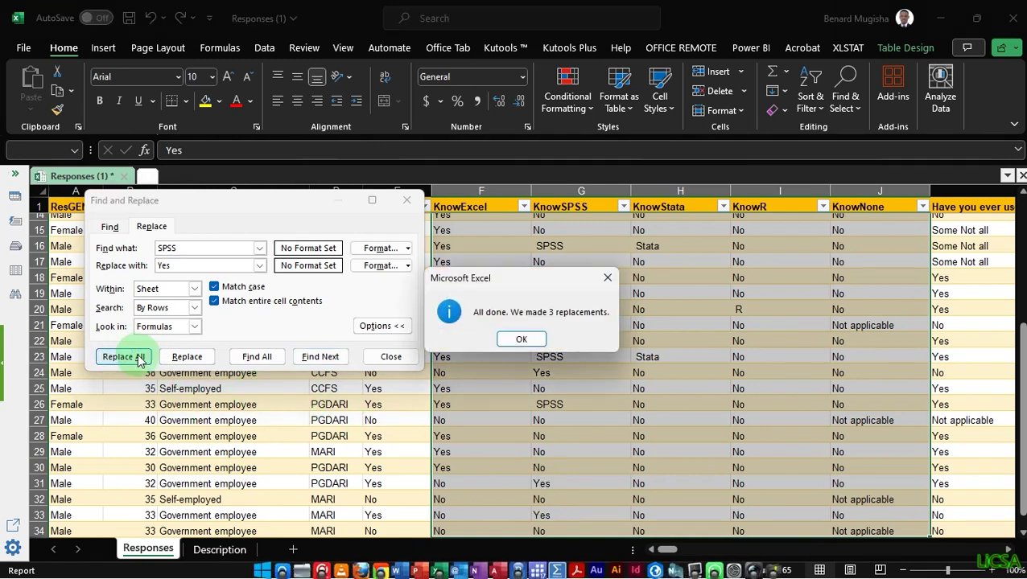
{"action": "left_click", "coordinate": [521, 339]}
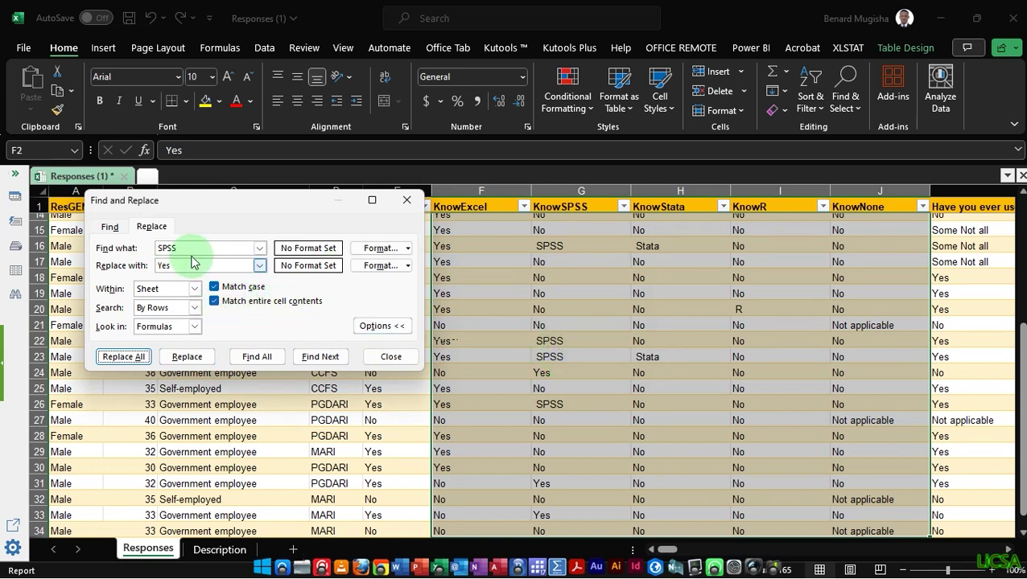
Add a leading space to the SPSS search term and replace all those remaining entries with Yes
{"action": "left_click", "coordinate": [160, 247]}
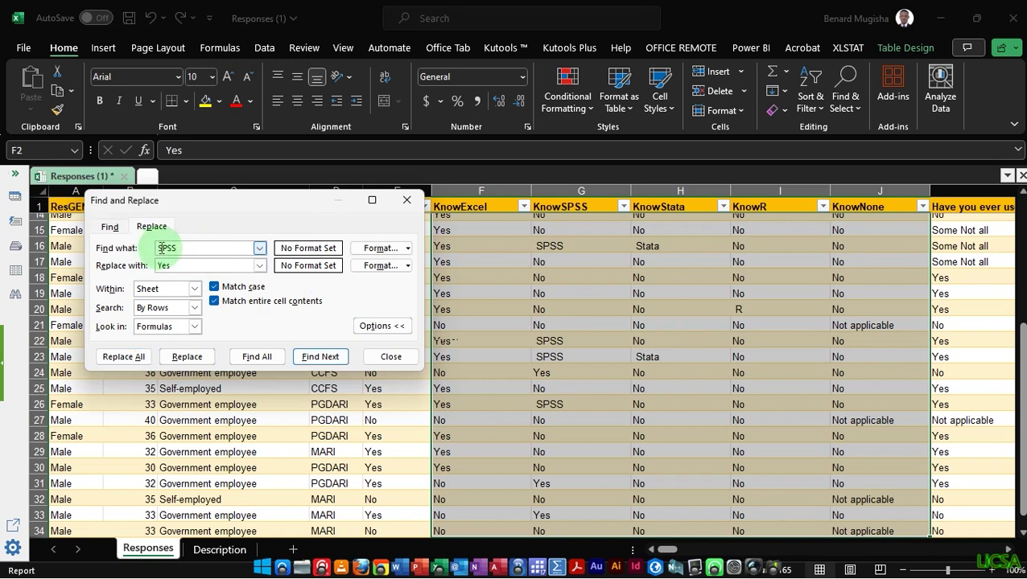
{"action": "key", "text": "Left"}
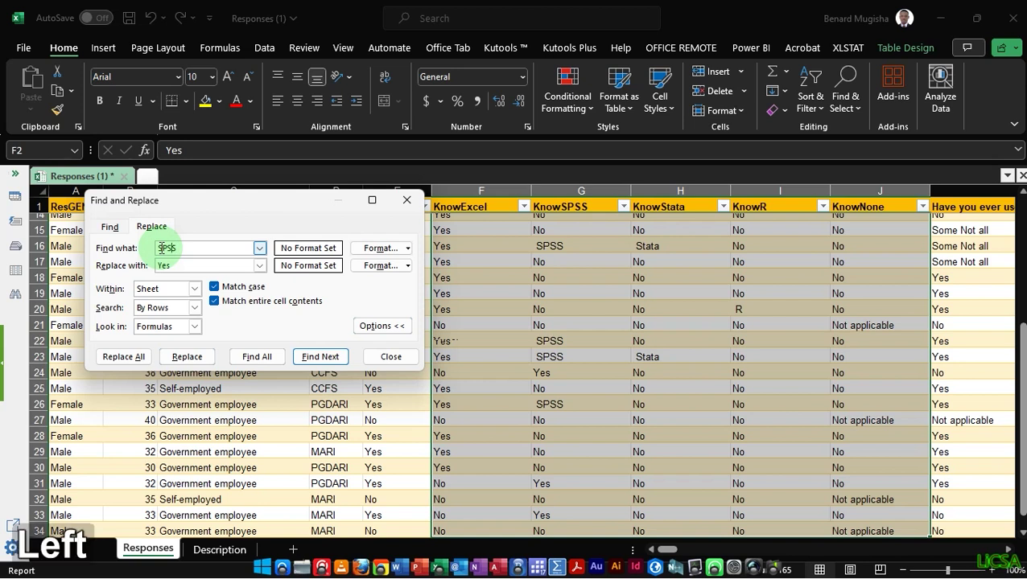
{"action": "key", "text": "Left"}
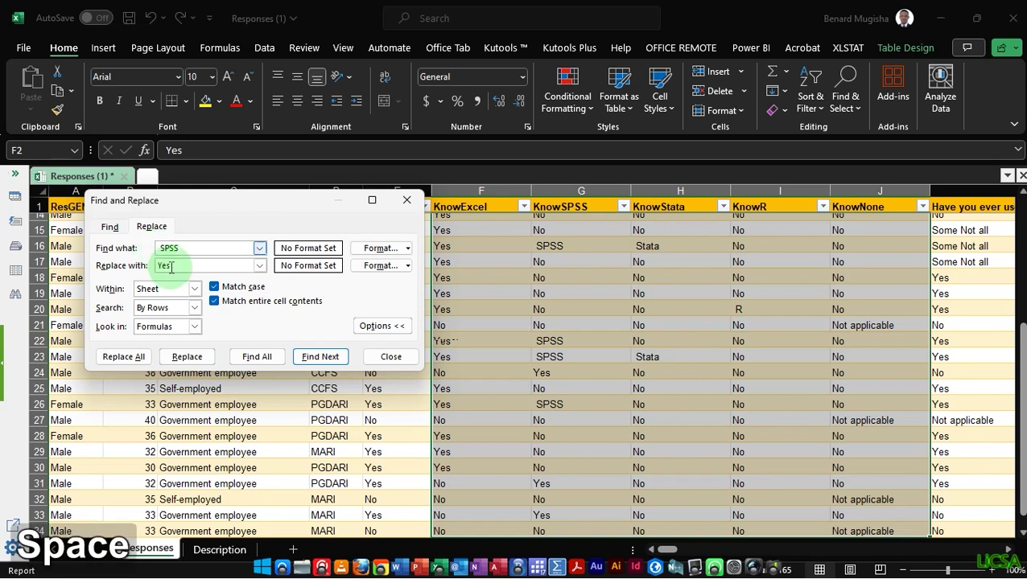
{"action": "left_click", "coordinate": [123, 356]}
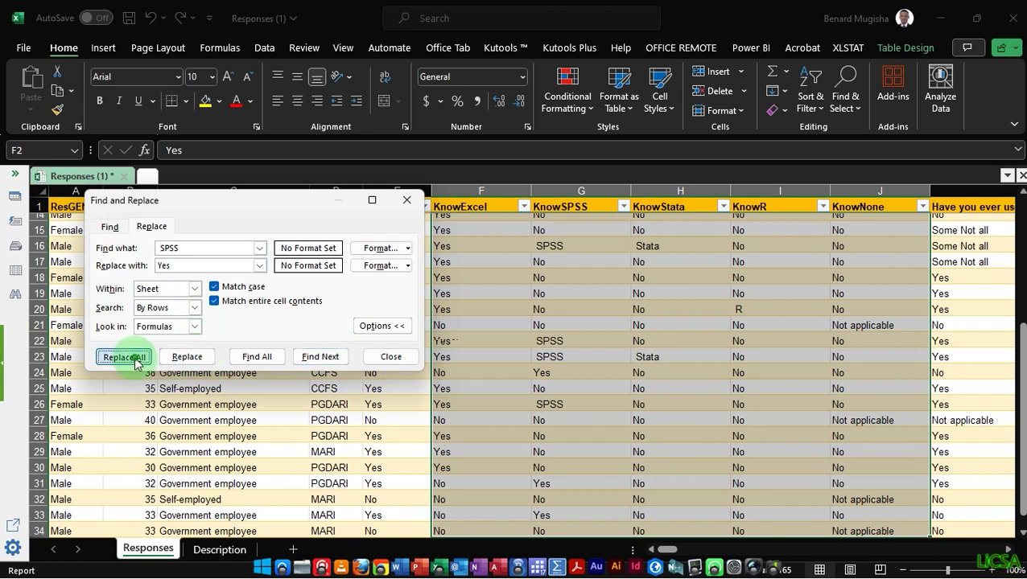
{"action": "left_click", "coordinate": [521, 337]}
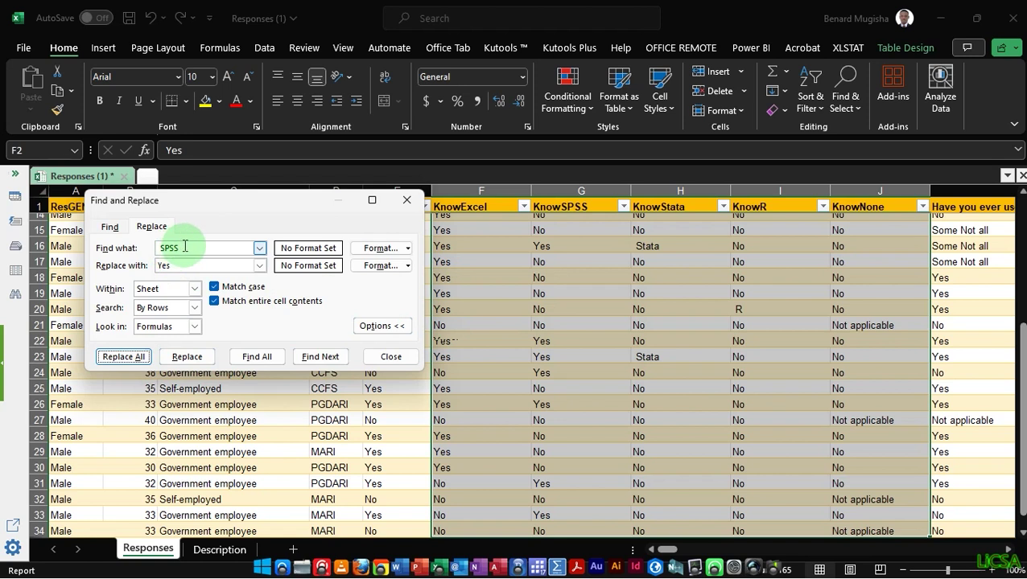
Try to replace all Stata entries in the selected answer columns with Yes, using the search term without a leading space
{"action": "left_click_drag", "start_coordinate": [191, 247], "coordinate": [141, 246]}
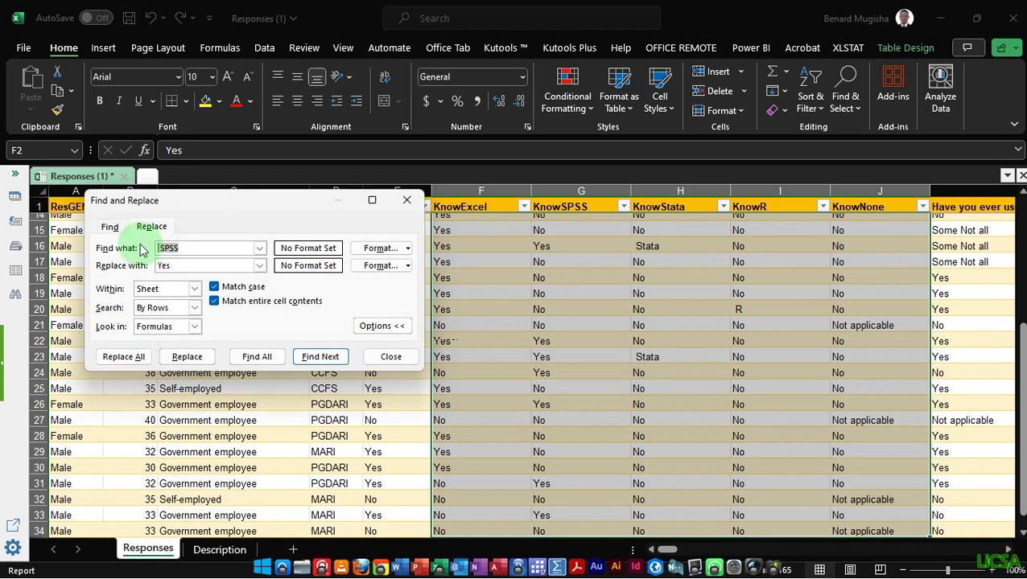
{"action": "type", "text": "S"}
{"action": "key", "text": "Caps_Lock"}
{"action": "type", "text": "tata"}
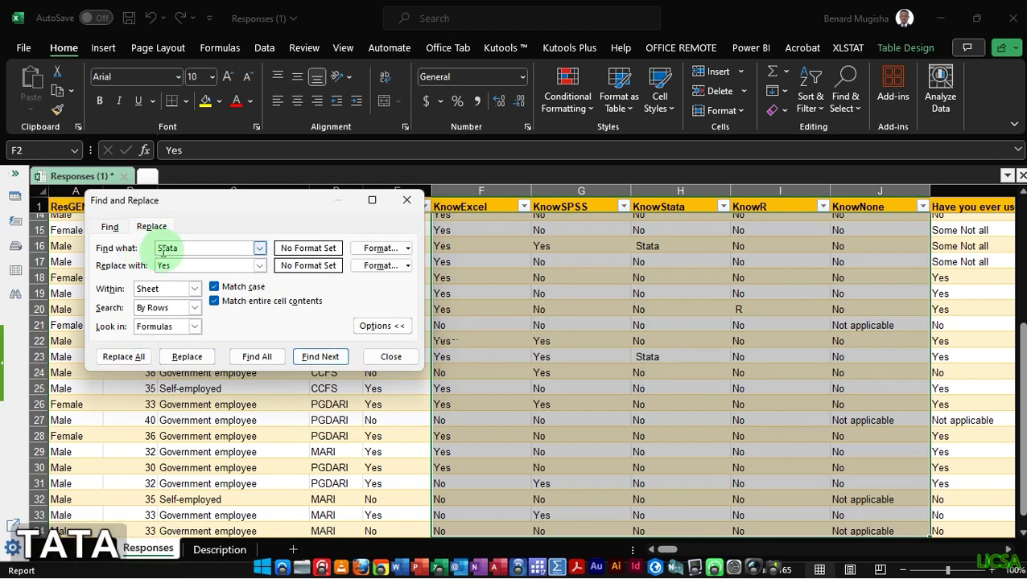
{"action": "left_click", "coordinate": [125, 358]}
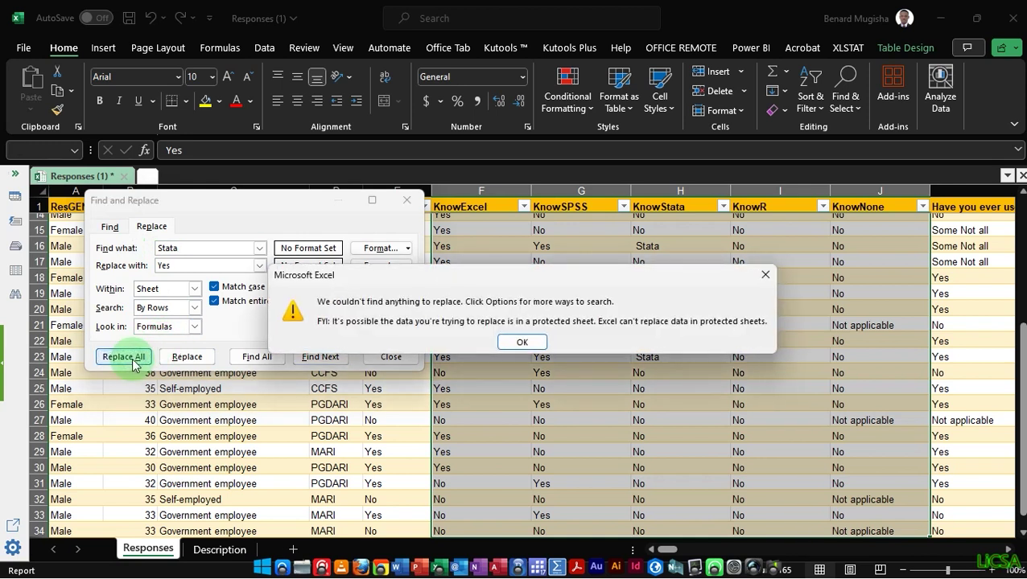
{"action": "left_click", "coordinate": [523, 344]}
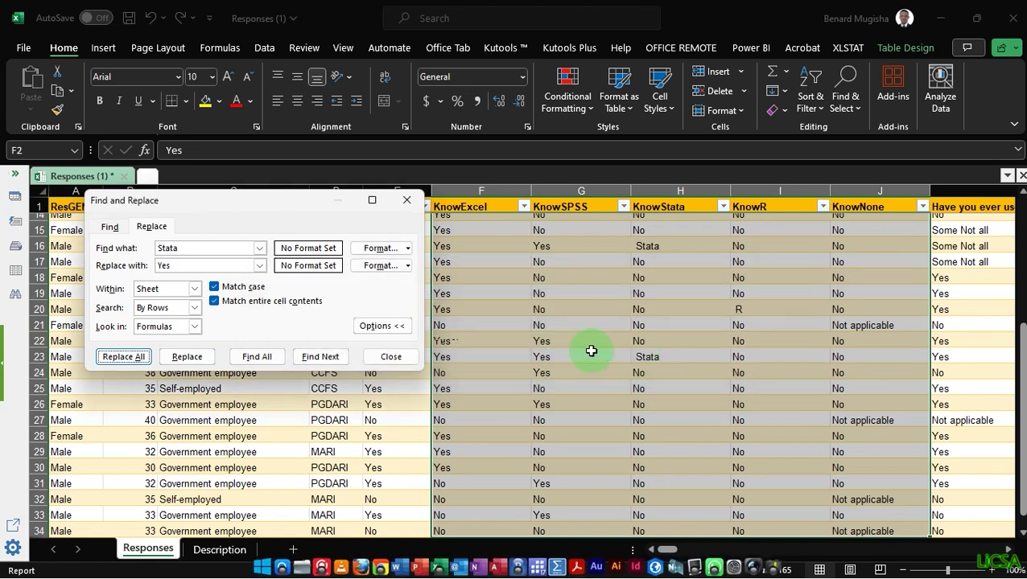
Add a leading space to the Stata search term and replace all those entries with Yes in the selected answer columns
{"action": "left_click", "coordinate": [161, 248]}
{"action": "key", "text": "Left"}
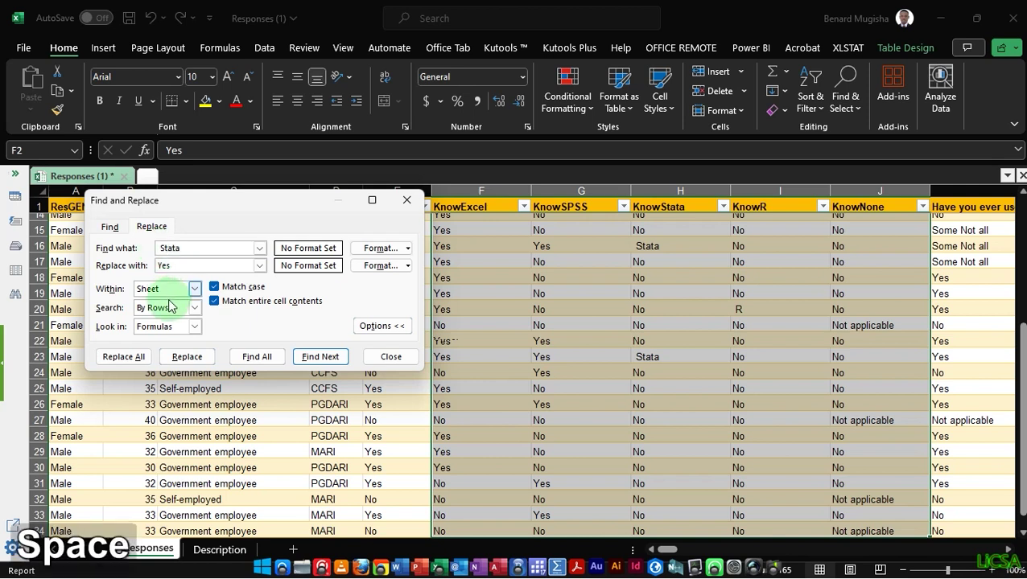
{"action": "left_click", "coordinate": [130, 358]}
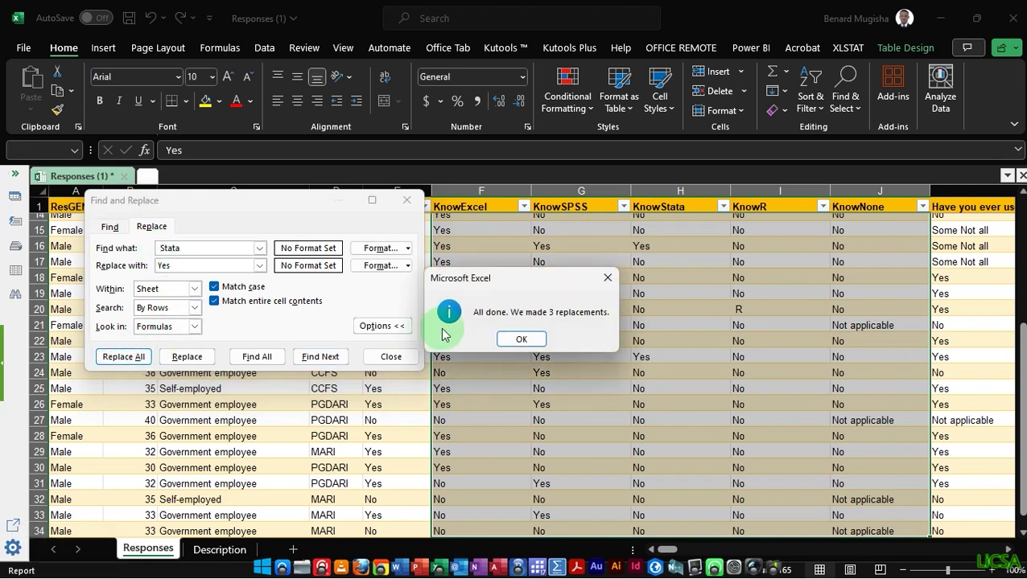
{"action": "left_click", "coordinate": [515, 338]}
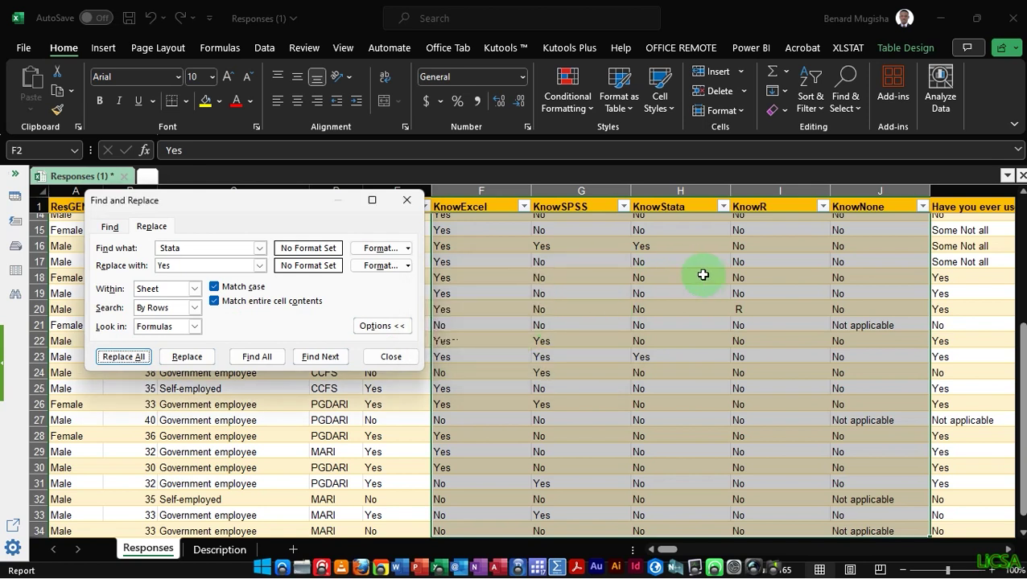
Replace all R entries that have a leading space with Yes in the selected answer columns
{"action": "left_click", "coordinate": [182, 248]}
{"action": "key", "text": "BackSpace"}
{"action": "key", "text": "BackSpace"}
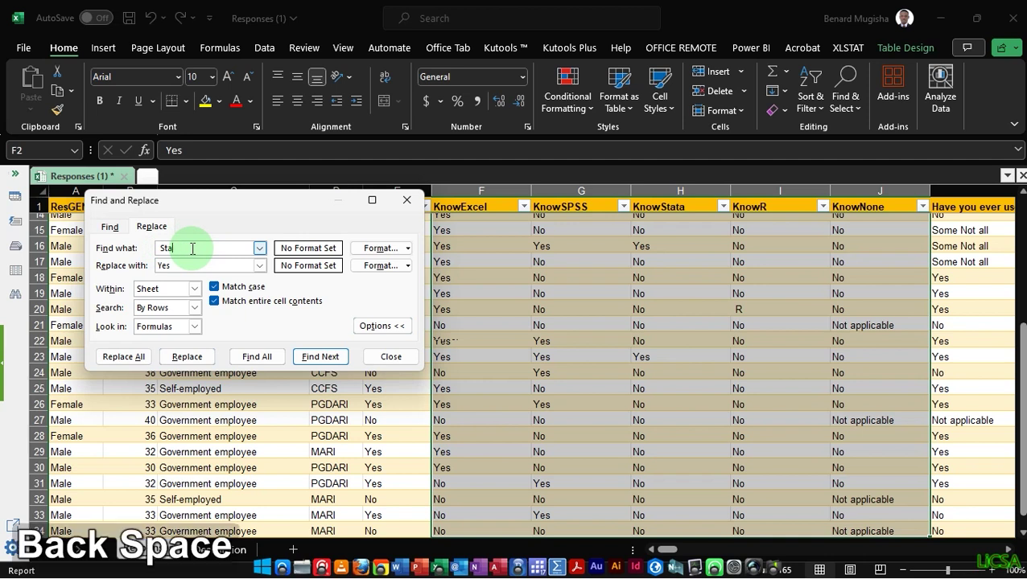
{"action": "type", "text": "R"}
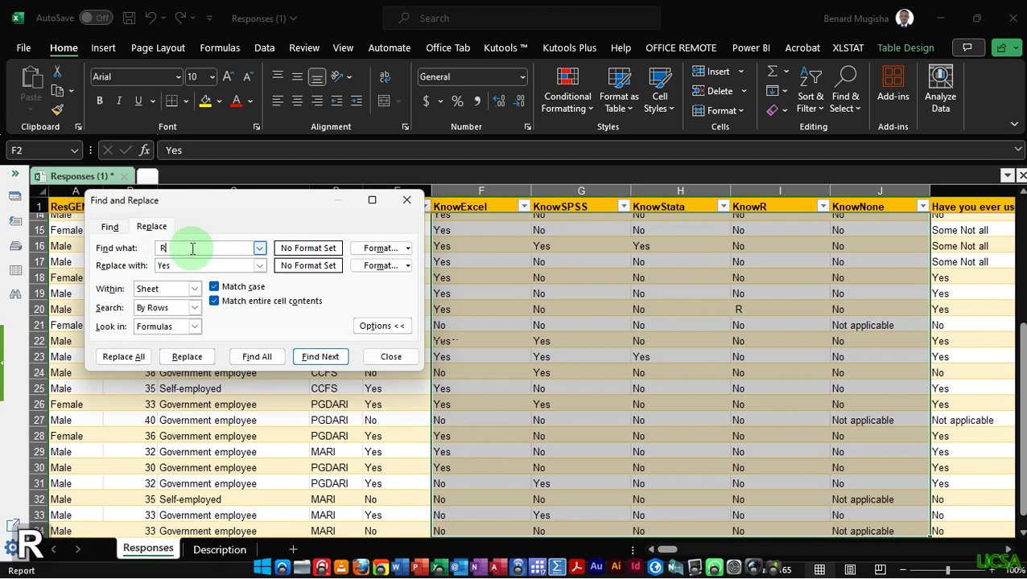
{"action": "left_click", "coordinate": [136, 362]}
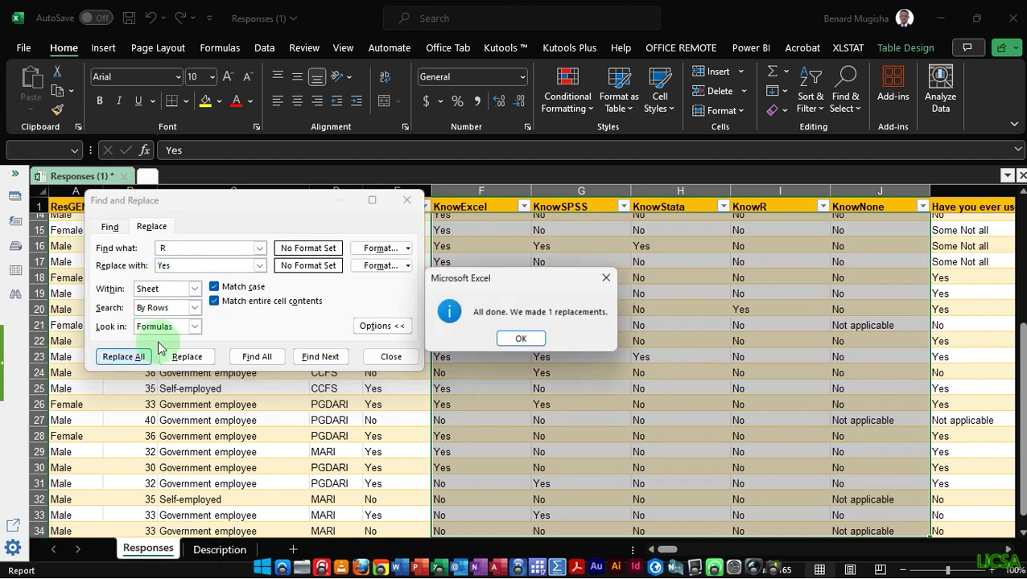
{"action": "left_click", "coordinate": [513, 336]}
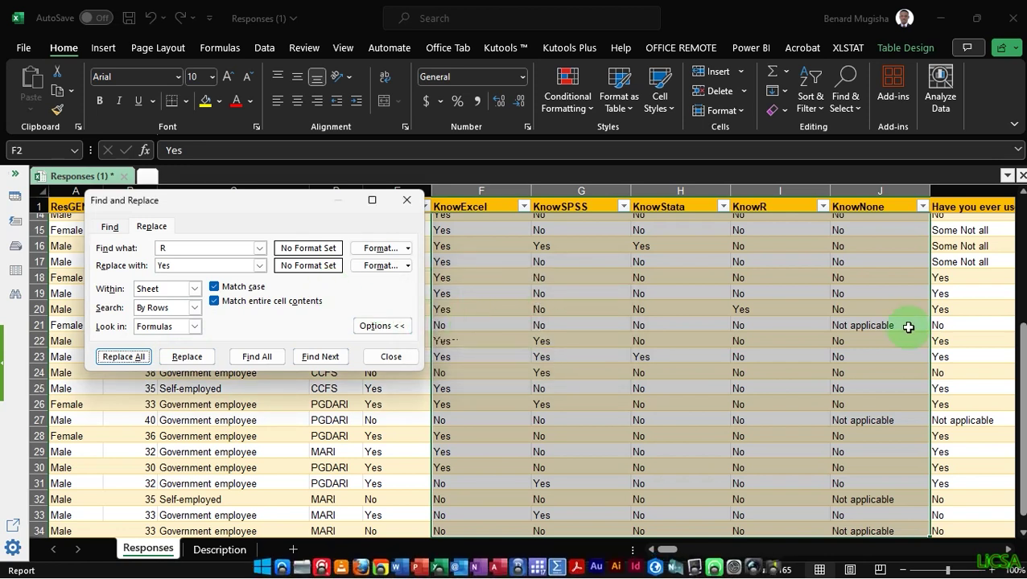
Close the Find and Replace dialog and save the workbook with the converted answers
{"action": "left_click", "coordinate": [1021, 420]}
{"action": "left_click_drag", "start_coordinate": [1021, 421], "coordinate": [1021, 345]}
{"action": "scroll", "coordinate": [1020, 301], "scroll_direction": "up", "scroll_amount": 2}
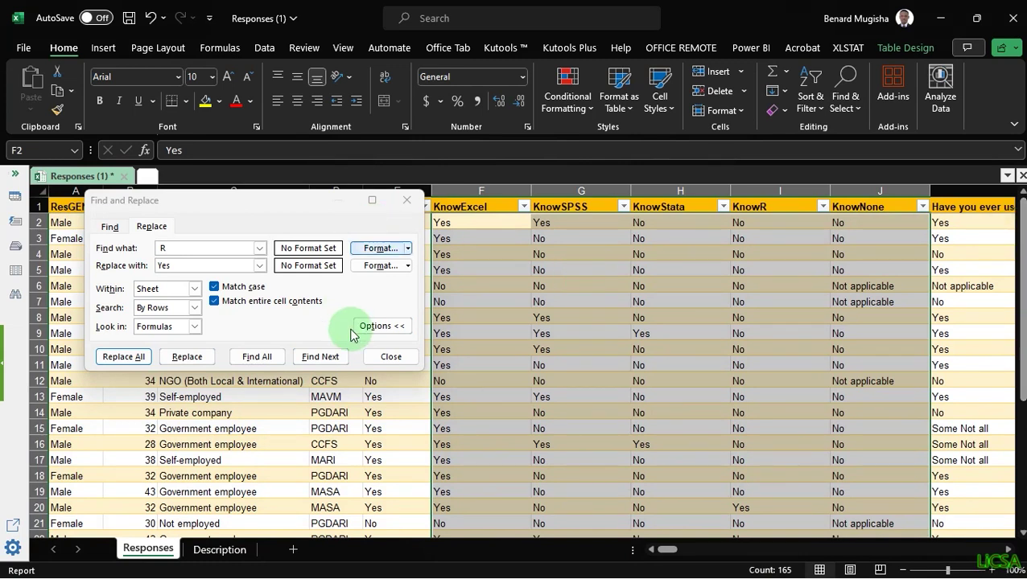
{"action": "left_click", "coordinate": [401, 358]}
{"action": "left_click", "coordinate": [575, 345]}
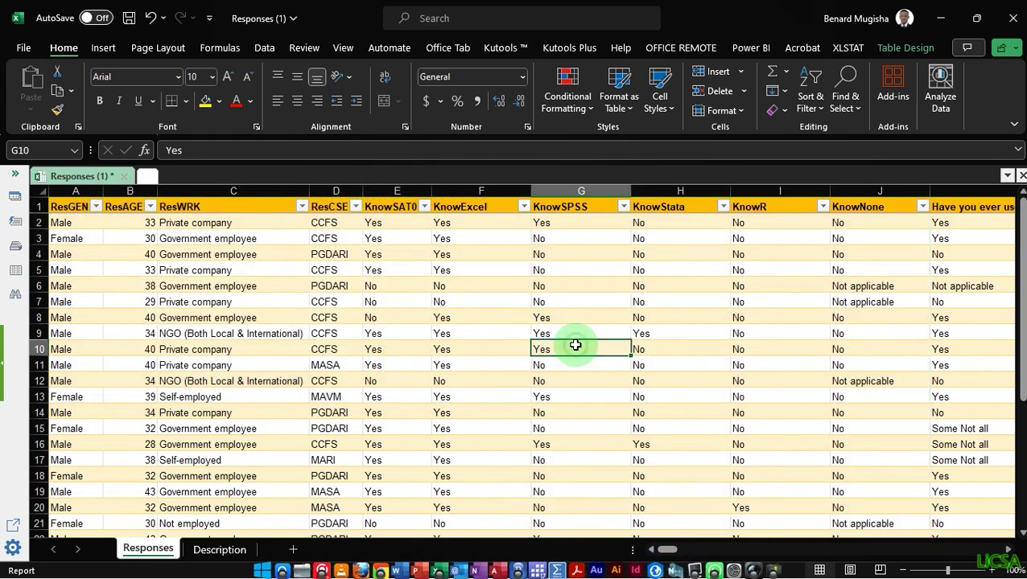
{"action": "key", "text": "ctrl+s"}
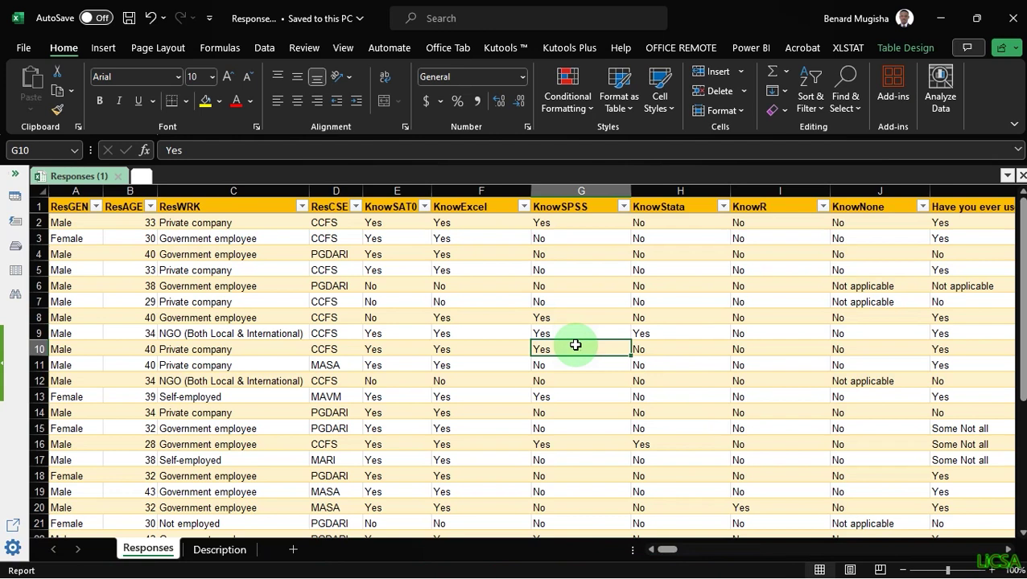
Rename the column K header, "Have you ever used the above Statistical Analysis Tools?", to UseSAT0 and autofit the column's width
{"action": "left_click", "coordinate": [866, 190]}
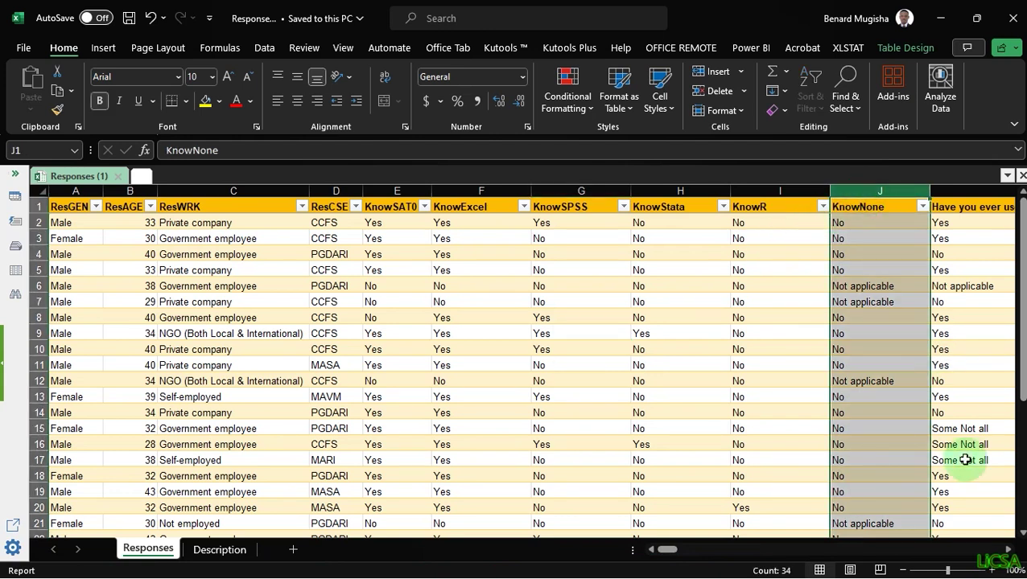
{"action": "left_click", "coordinate": [1006, 550]}
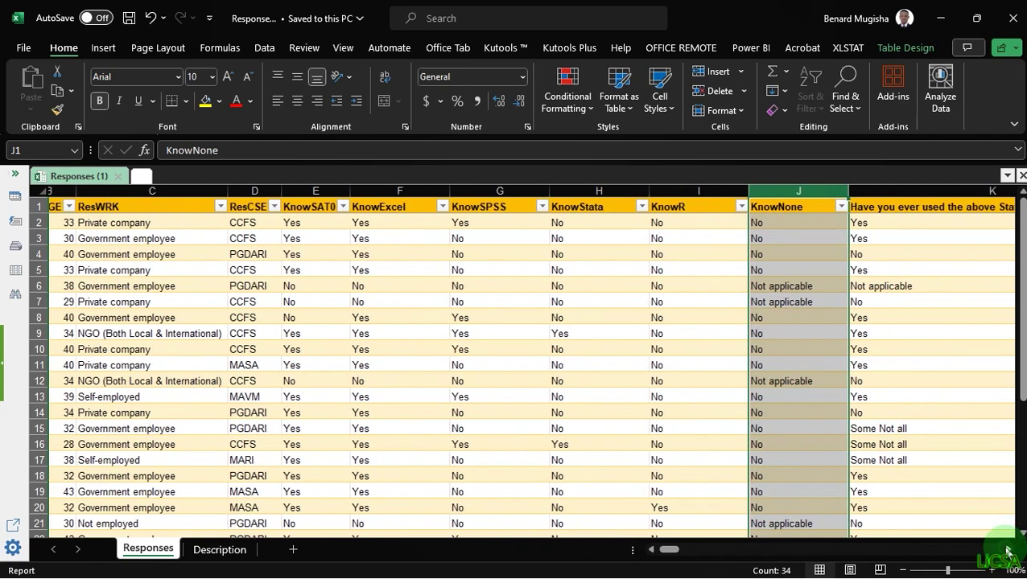
{"action": "left_click", "coordinate": [1006, 550]}
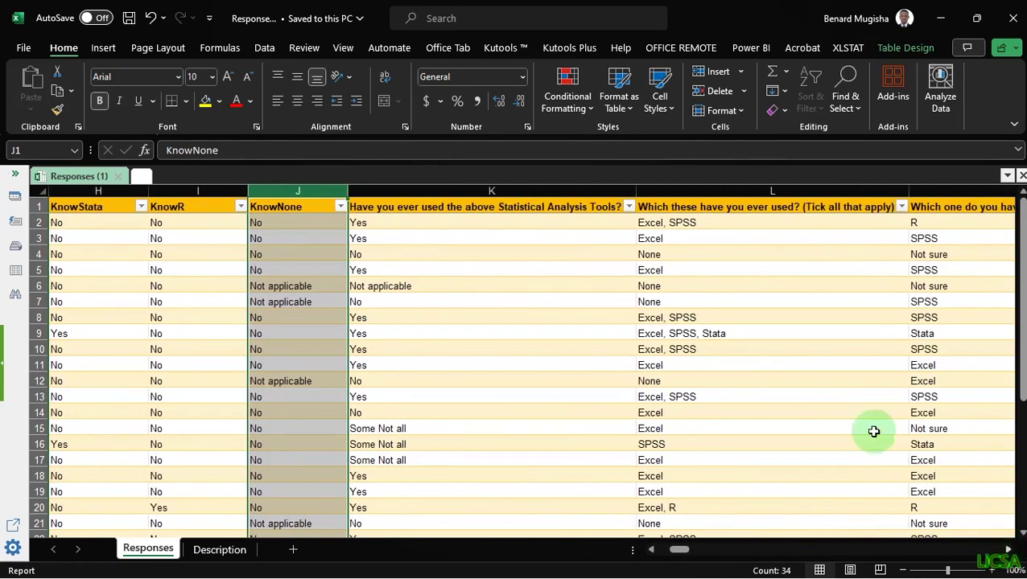
{"action": "left_click", "coordinate": [704, 199]}
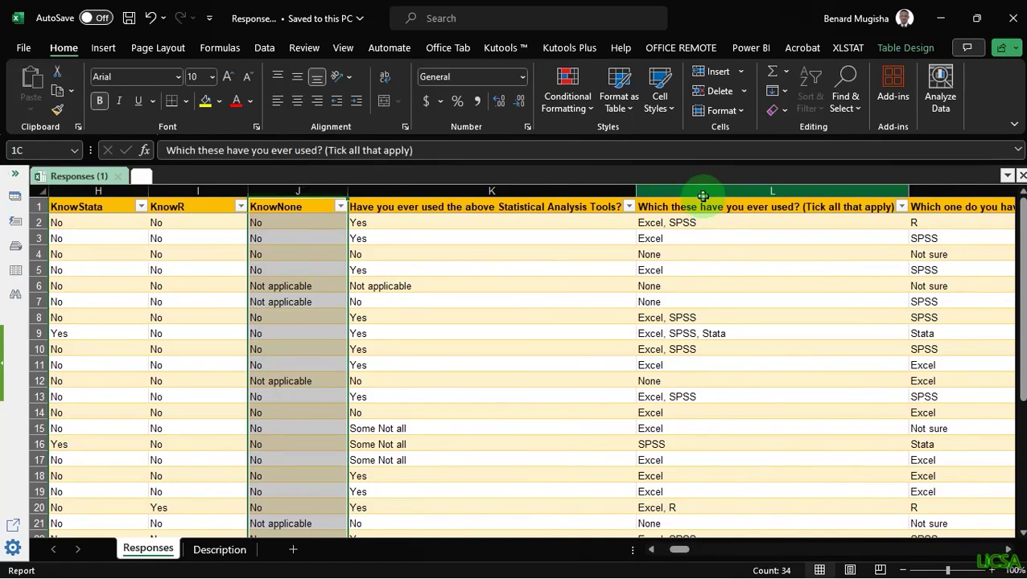
{"action": "double_click", "coordinate": [425, 206]}
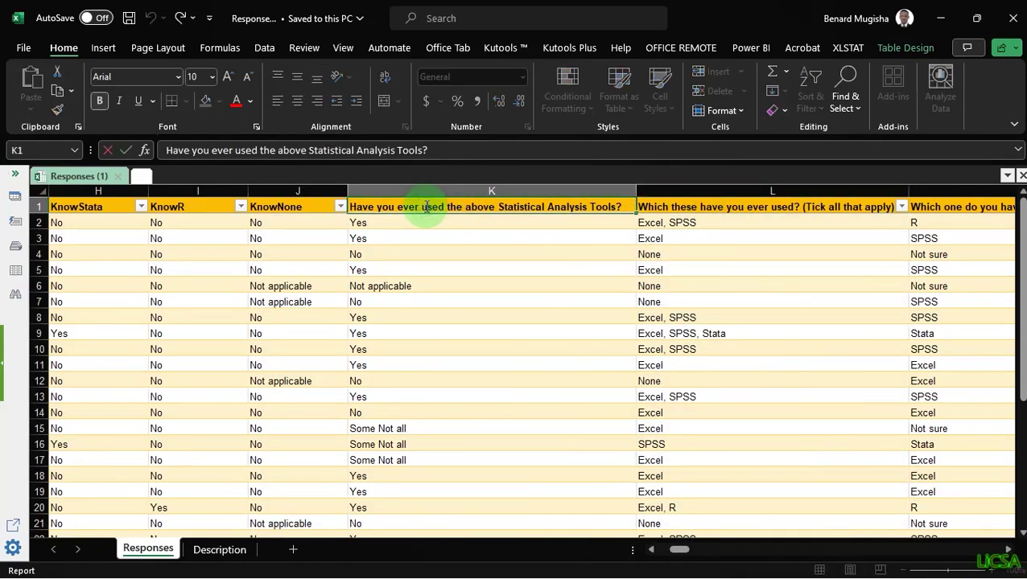
{"action": "key", "text": "ctrl+a"}
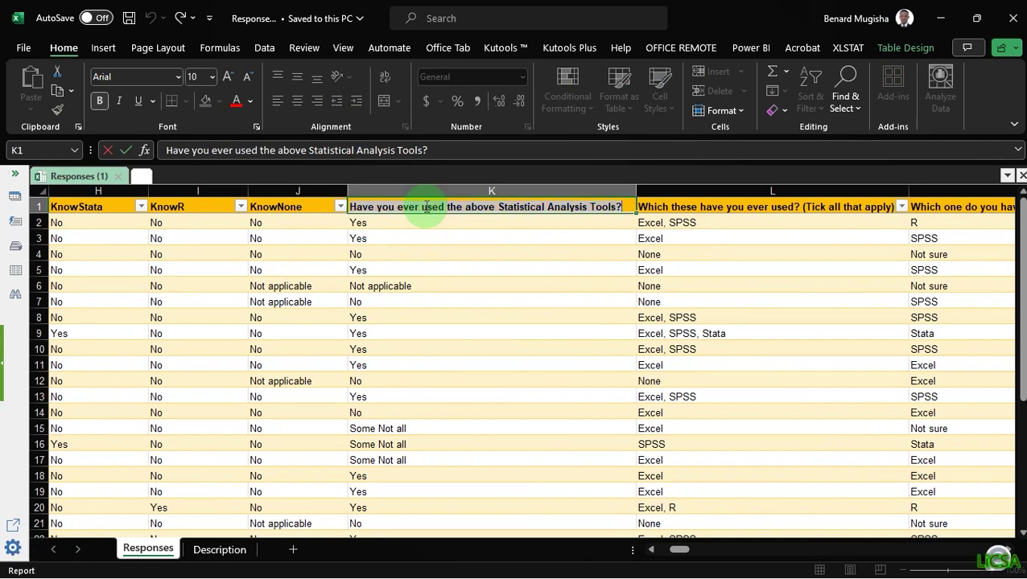
{"action": "key", "text": "Caps_Lock"}
{"action": "type", "text": "Use"}
{"action": "key", "text": "Caps_Lock"}
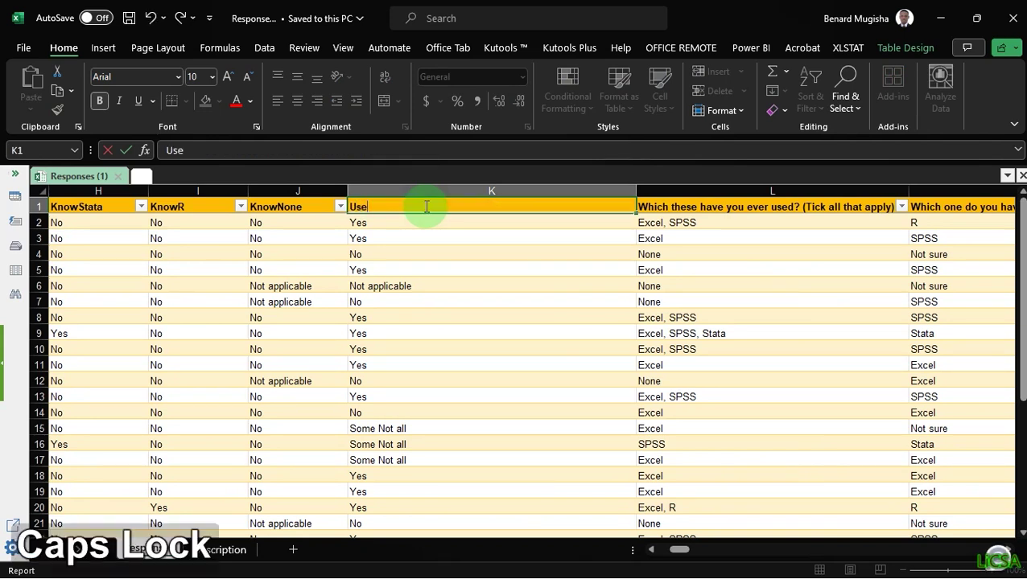
{"action": "type", "text": "SAT"}
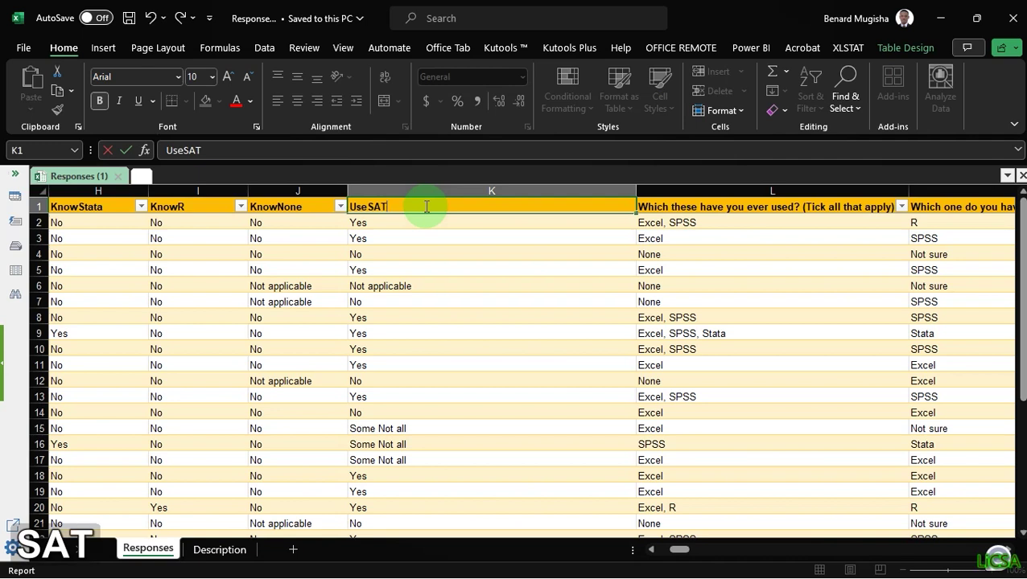
{"action": "type", "text": "0"}
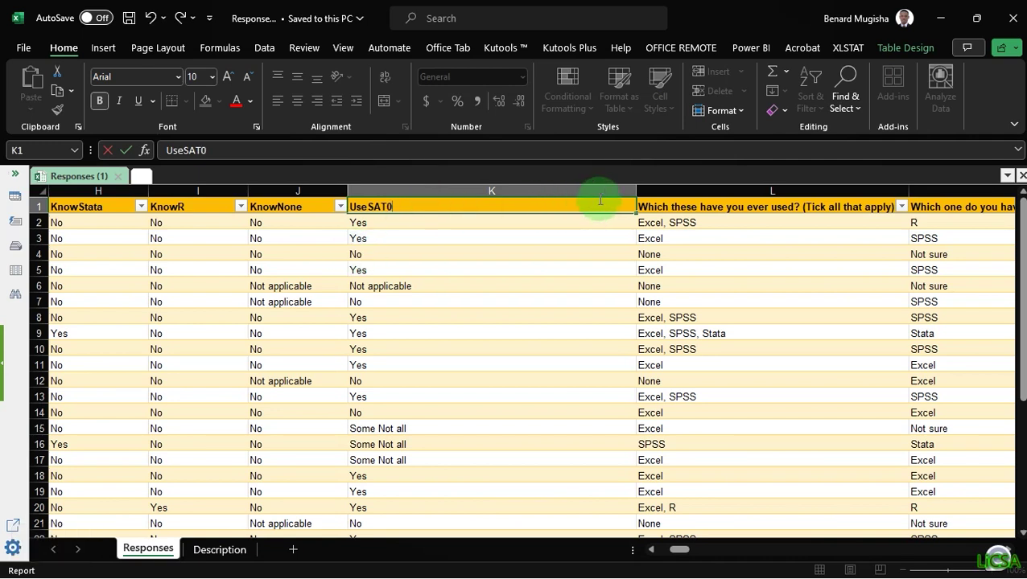
{"action": "left_click", "coordinate": [612, 258]}
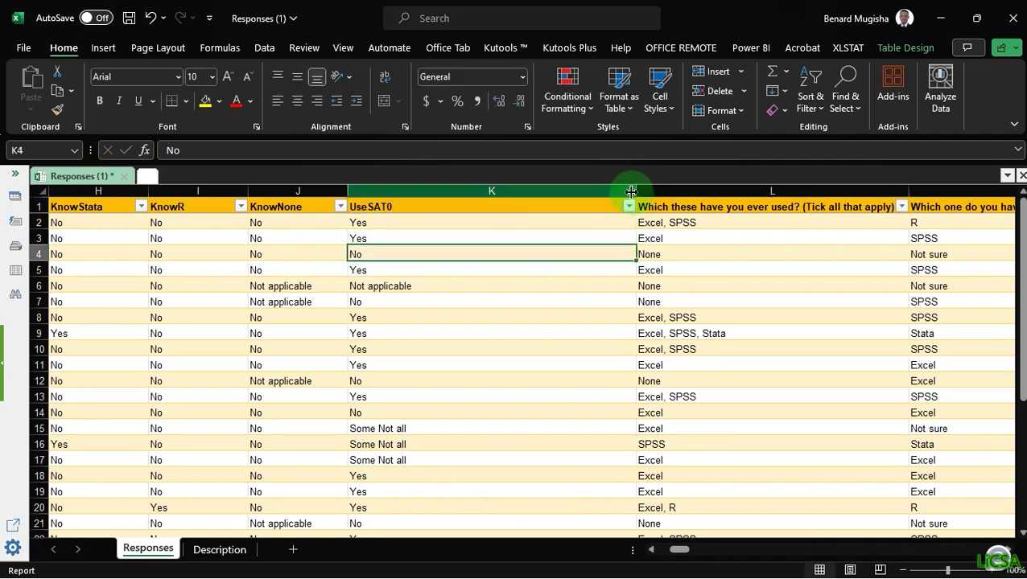
{"action": "double_click", "coordinate": [635, 192]}
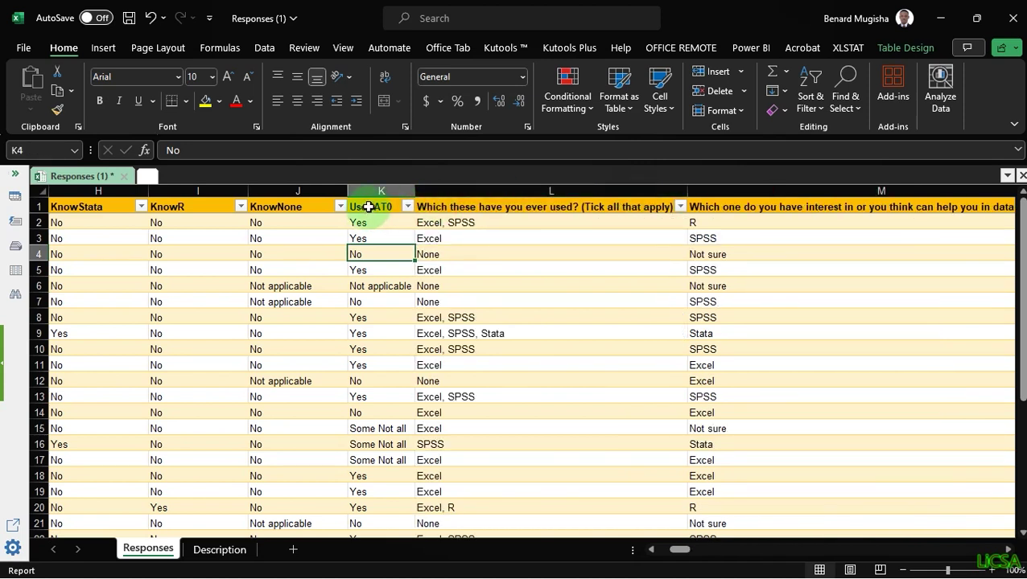
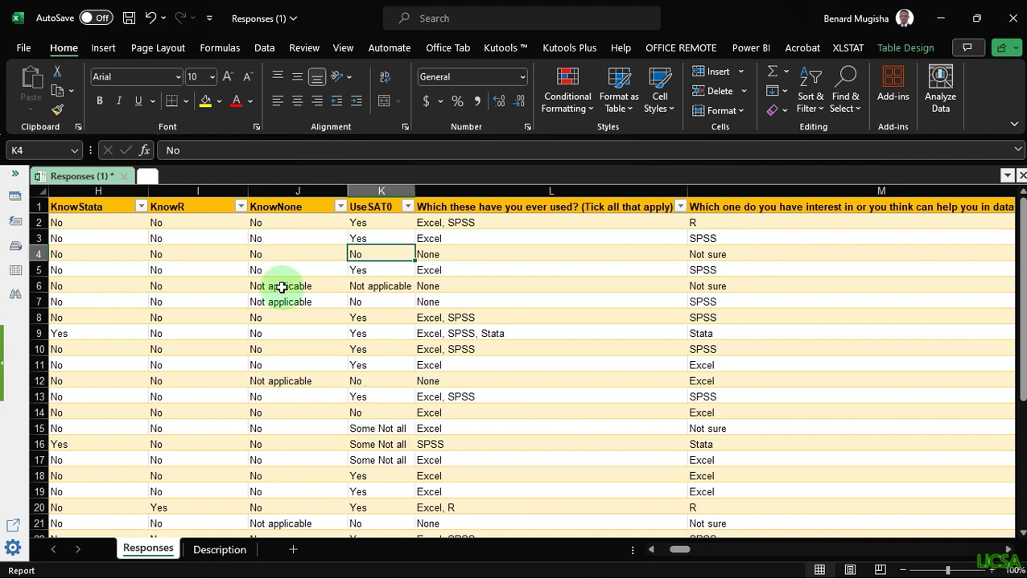
Fill Not applicable from K6 down into K7 in the UseSAT0 column
{"action": "left_click_drag", "start_coordinate": [276, 287], "coordinate": [290, 301]}
{"action": "left_click", "coordinate": [369, 295]}
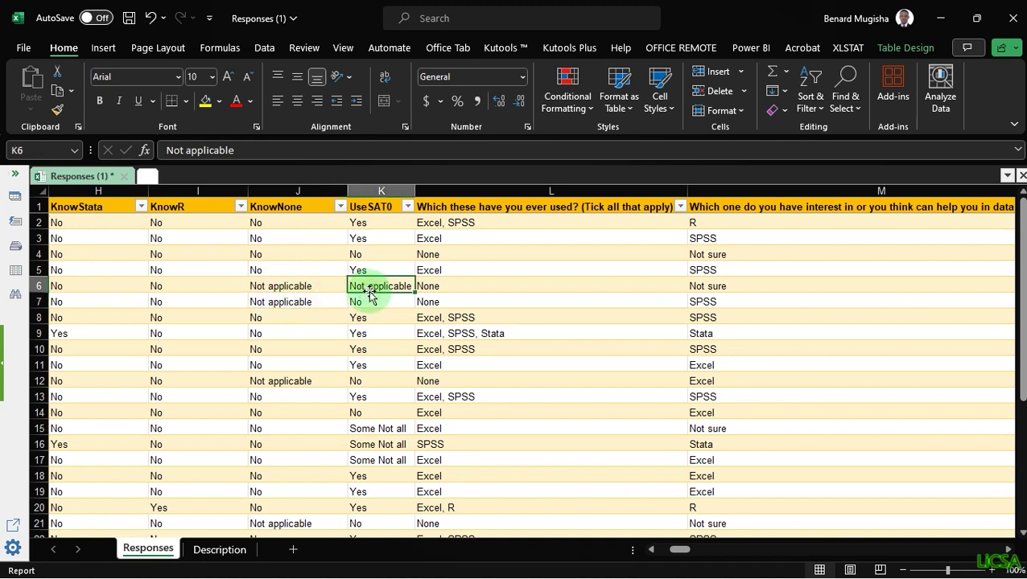
{"action": "left_click", "coordinate": [365, 300]}
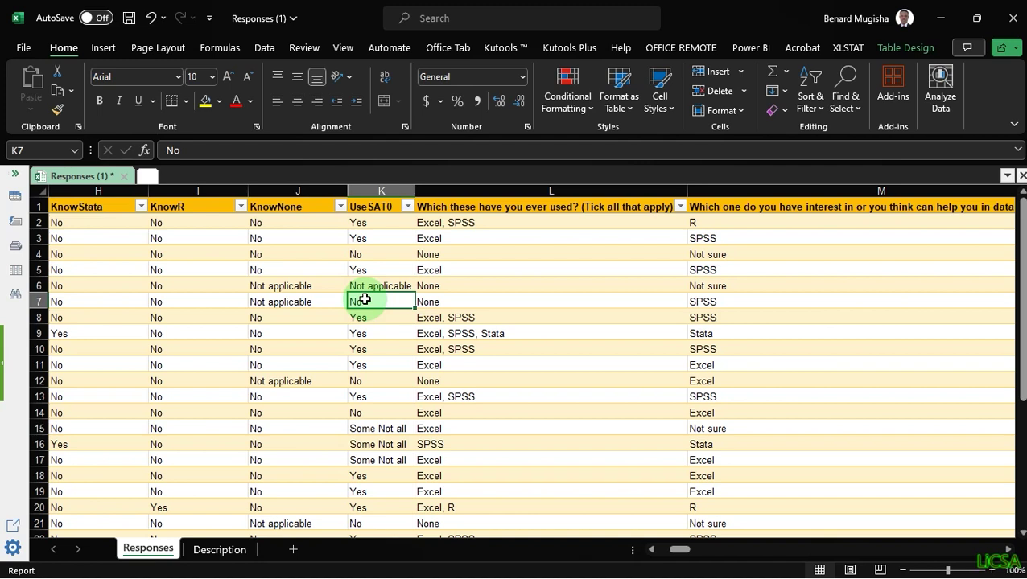
{"action": "left_click", "coordinate": [285, 302]}
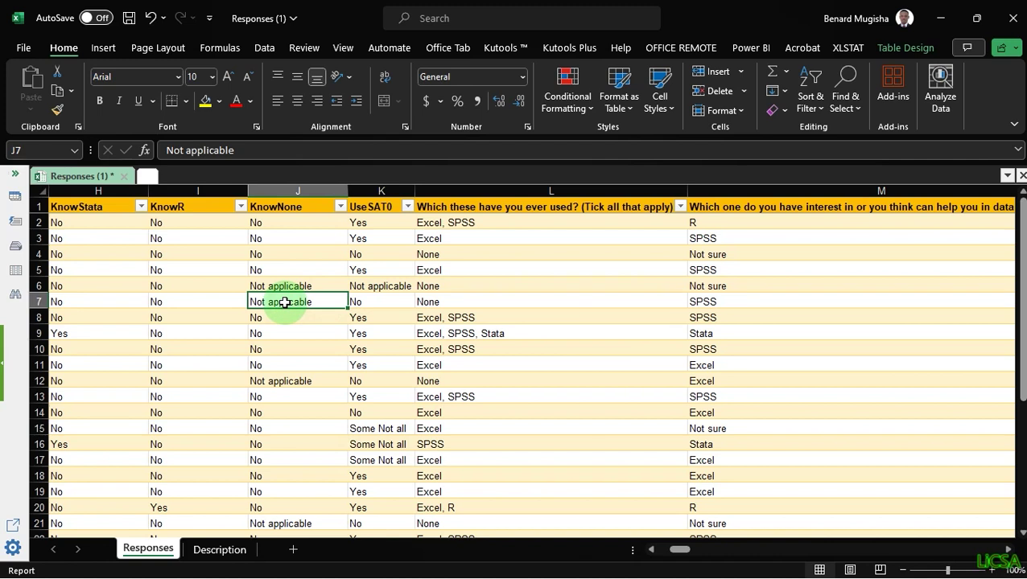
{"action": "left_click", "coordinate": [364, 302]}
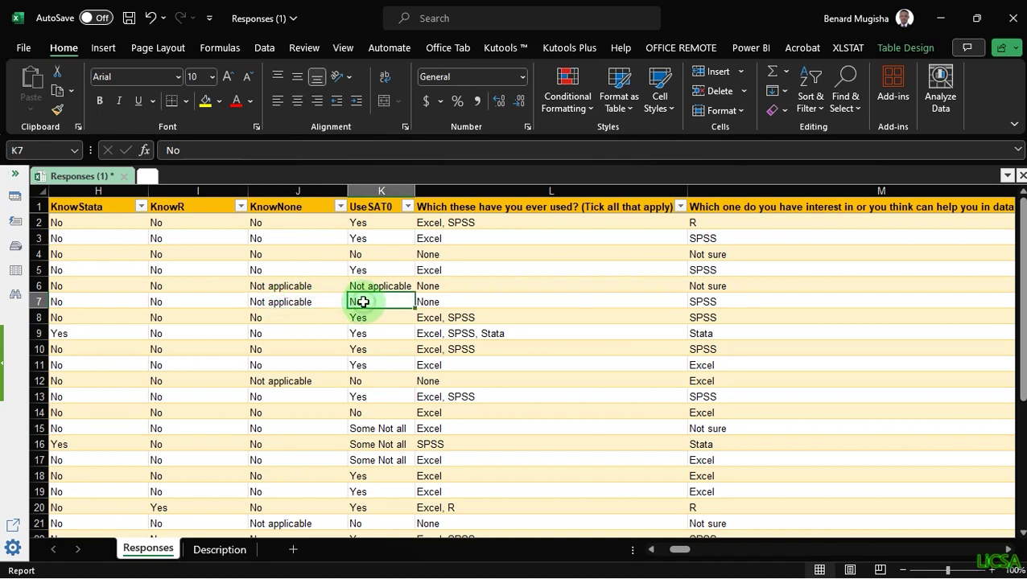
{"action": "left_click", "coordinate": [391, 287]}
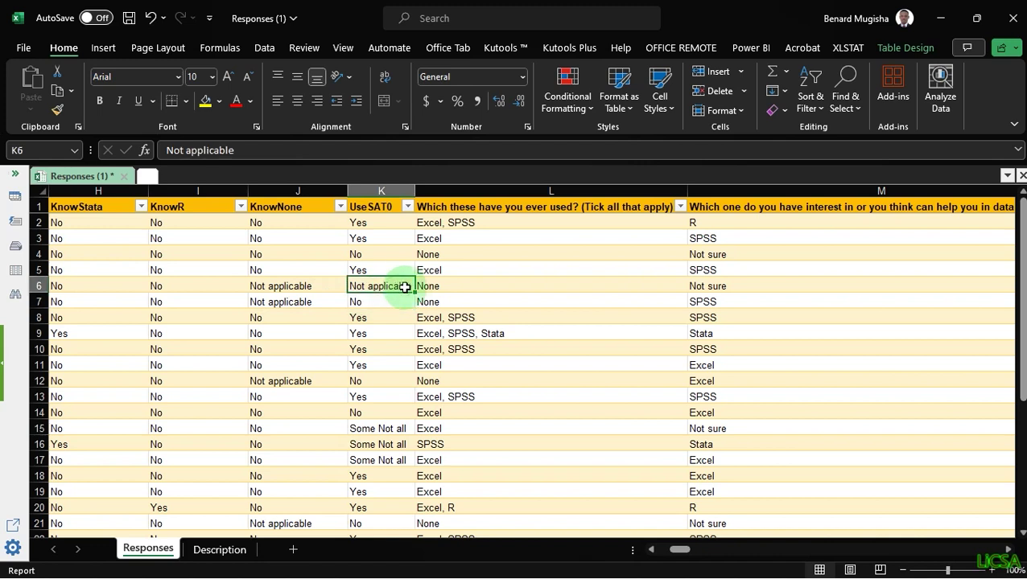
{"action": "left_click_drag", "start_coordinate": [414, 294], "coordinate": [410, 306]}
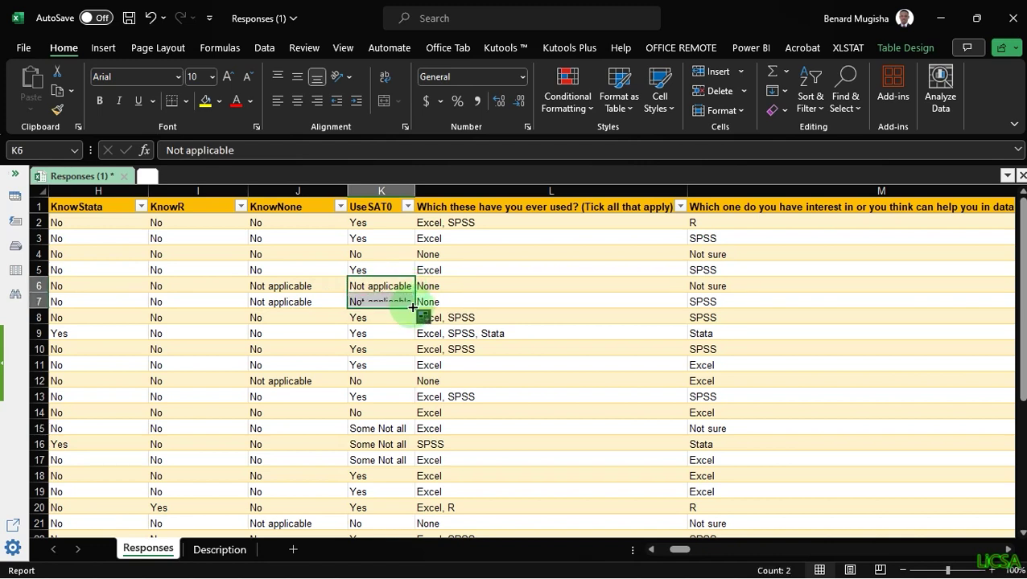
{"action": "left_click", "coordinate": [359, 337]}
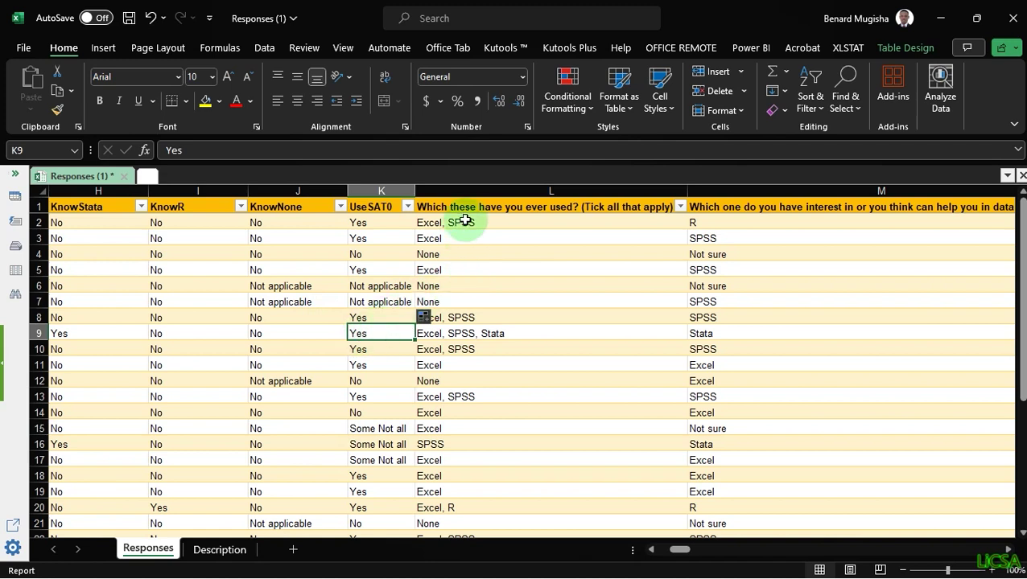
Select column L, "Which these have you ever used? (Tick all that apply)", and save the workbook
{"action": "left_click", "coordinate": [485, 196]}
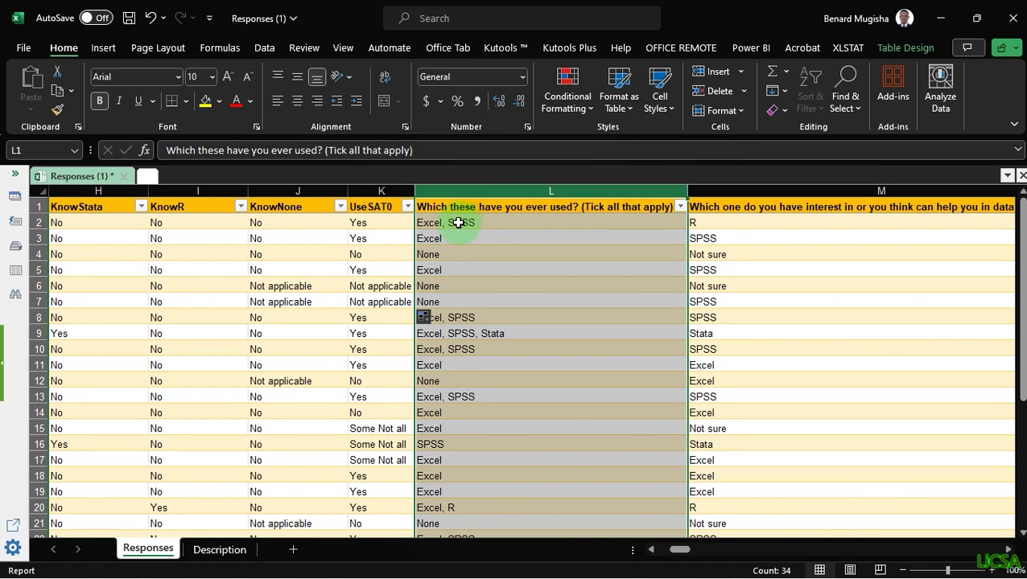
{"action": "key", "text": "ctrl"}
{"action": "key", "text": "ctrl+s"}
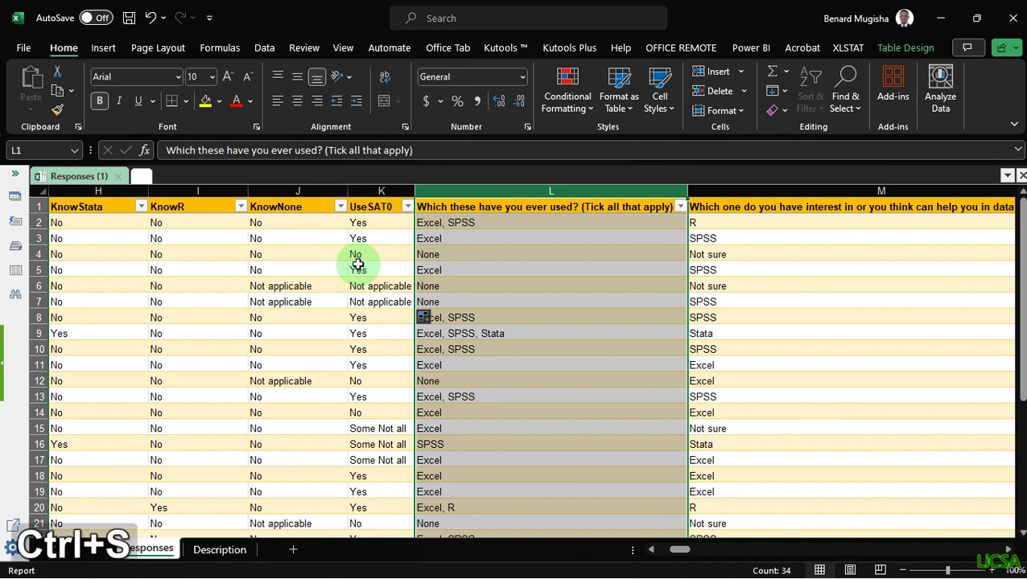
Look over the table from its first columns to its last questions, selecting the "I have internet research skills" column
{"action": "left_click_drag", "start_coordinate": [672, 546], "coordinate": [661, 555]}
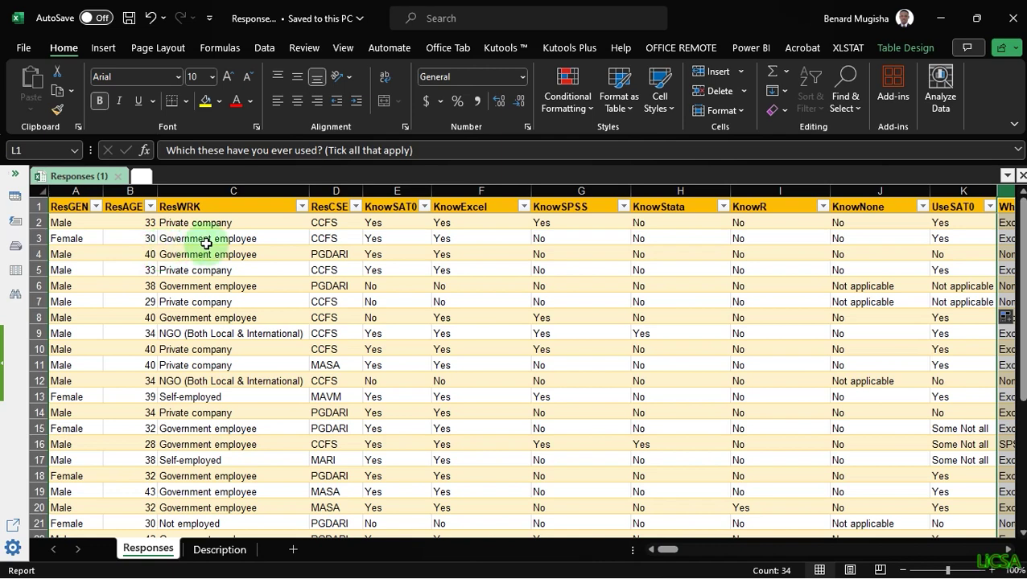
{"action": "left_click_drag", "start_coordinate": [671, 552], "coordinate": [1019, 522]}
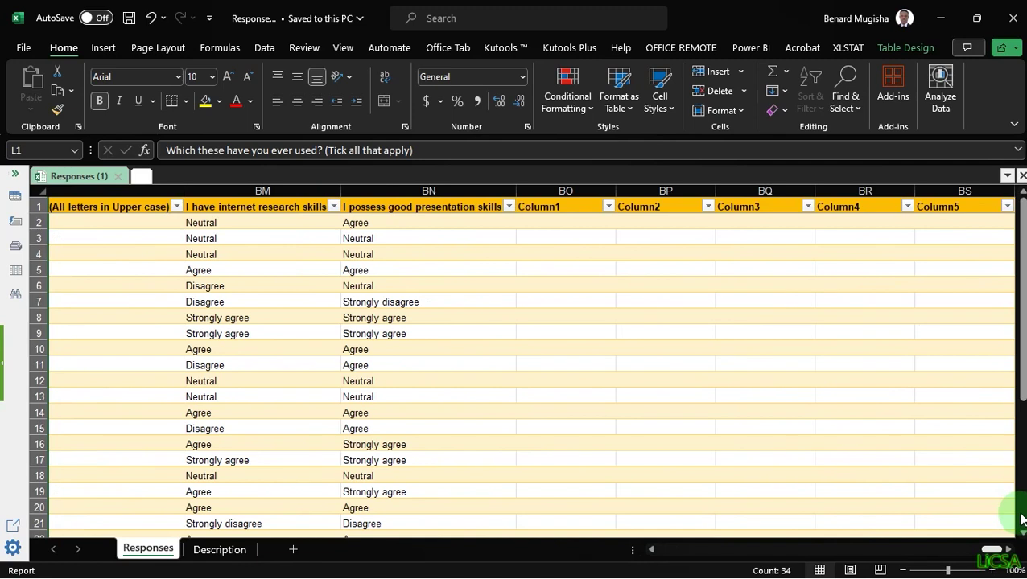
{"action": "left_click", "coordinate": [310, 190]}
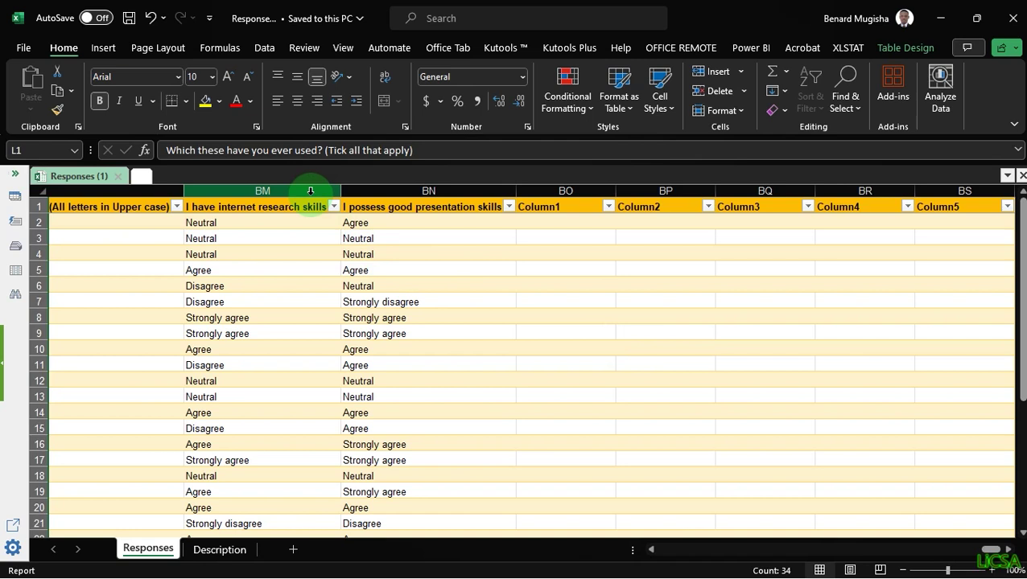
{"action": "left_click", "coordinate": [421, 190]}
{"action": "left_click", "coordinate": [309, 191]}
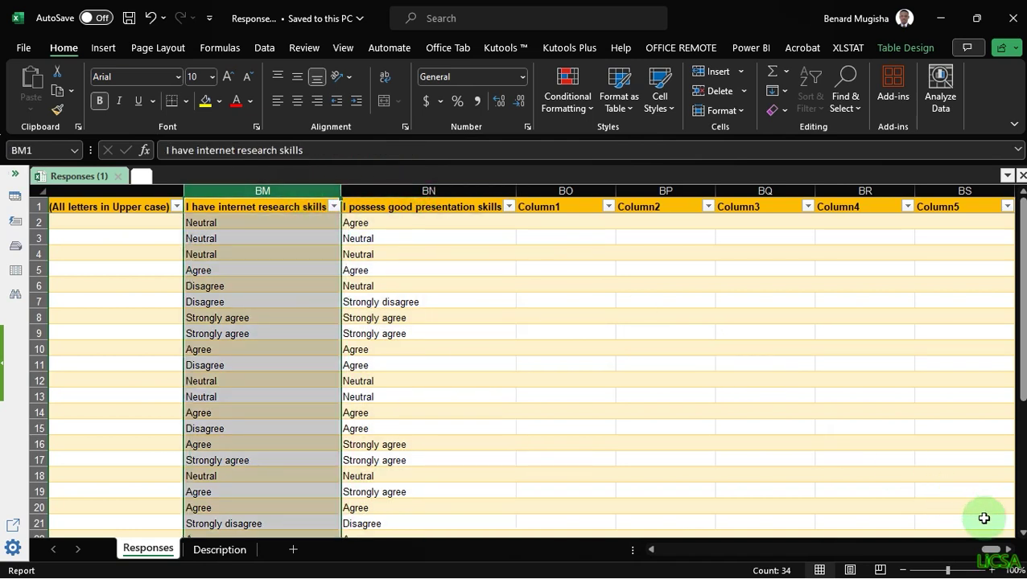
Look over the table's first columns down to the last record, selecting row 34
{"action": "left_click_drag", "start_coordinate": [985, 555], "coordinate": [656, 550]}
{"action": "left_click_drag", "start_coordinate": [1020, 386], "coordinate": [1022, 507]}
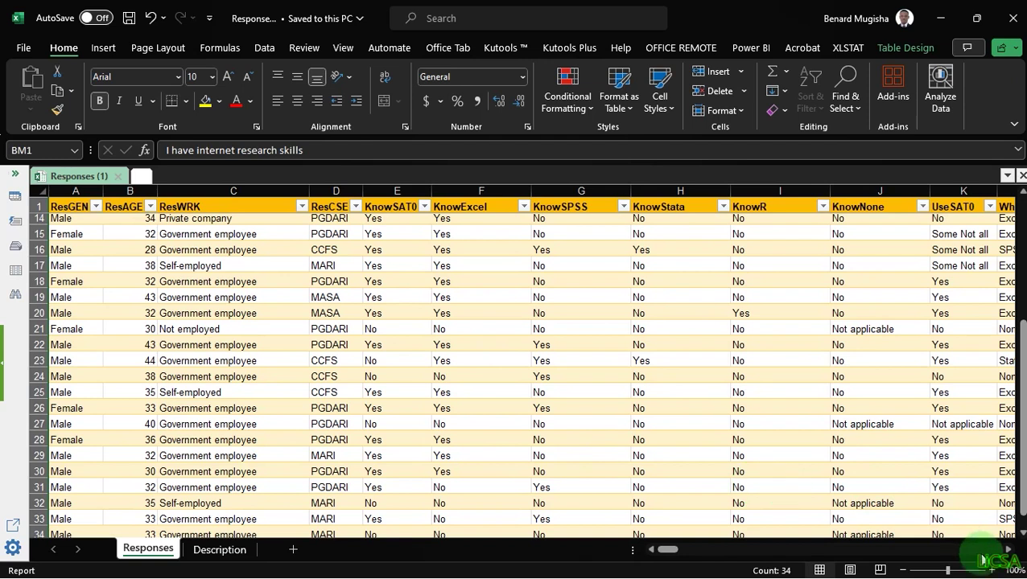
{"action": "scroll", "coordinate": [1012, 533], "scroll_direction": "down", "scroll_amount": 2}
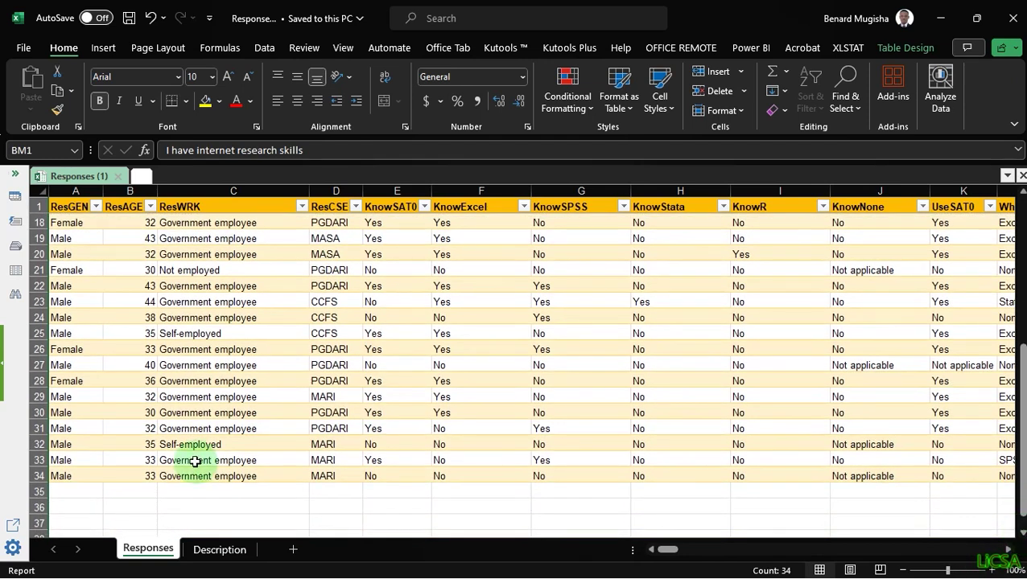
{"action": "left_click", "coordinate": [32, 477]}
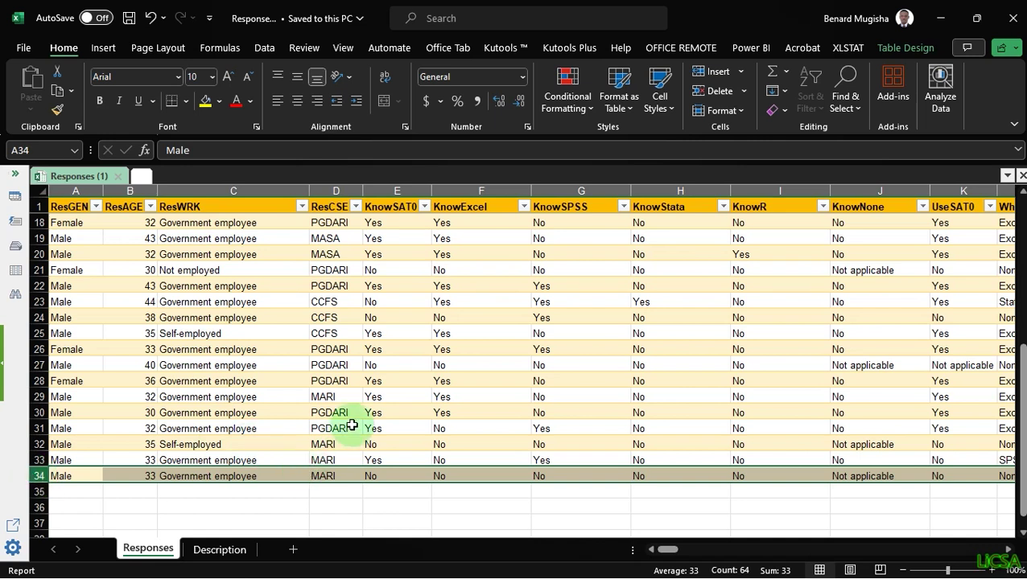
{"action": "left_click_drag", "start_coordinate": [1024, 424], "coordinate": [1024, 211]}
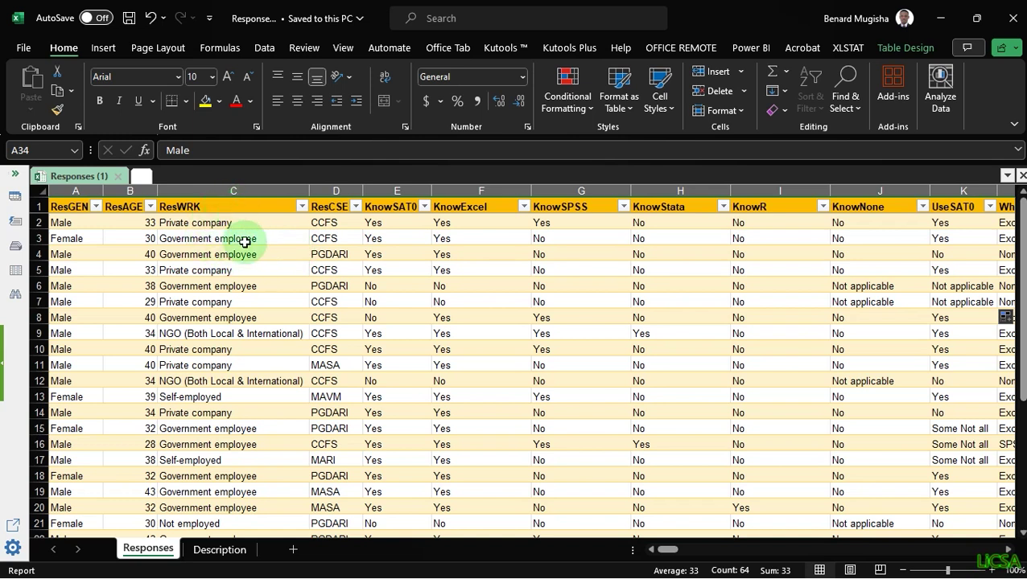
{"action": "left_click", "coordinate": [219, 239]}
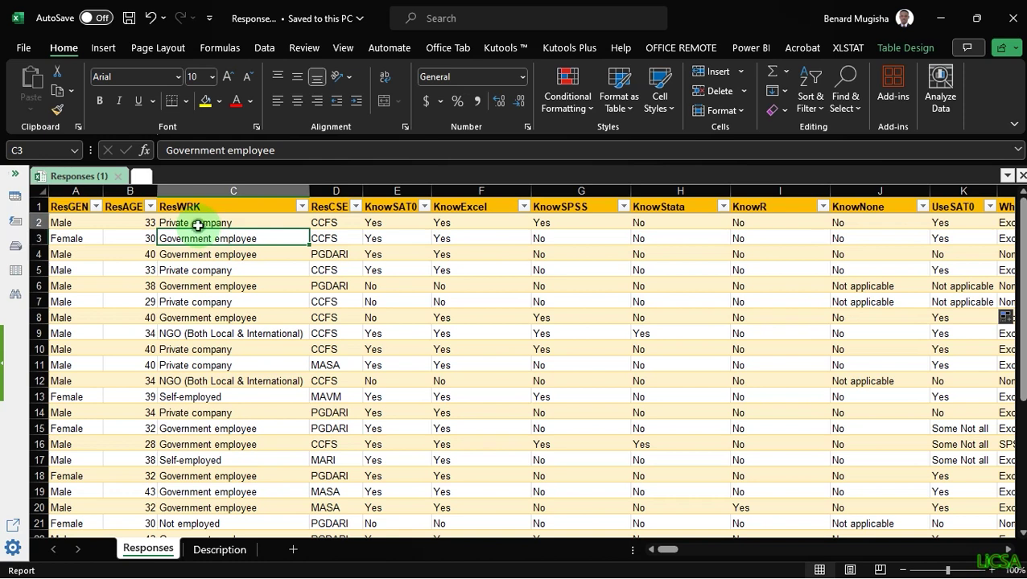
{"action": "double_click", "coordinate": [199, 225]}
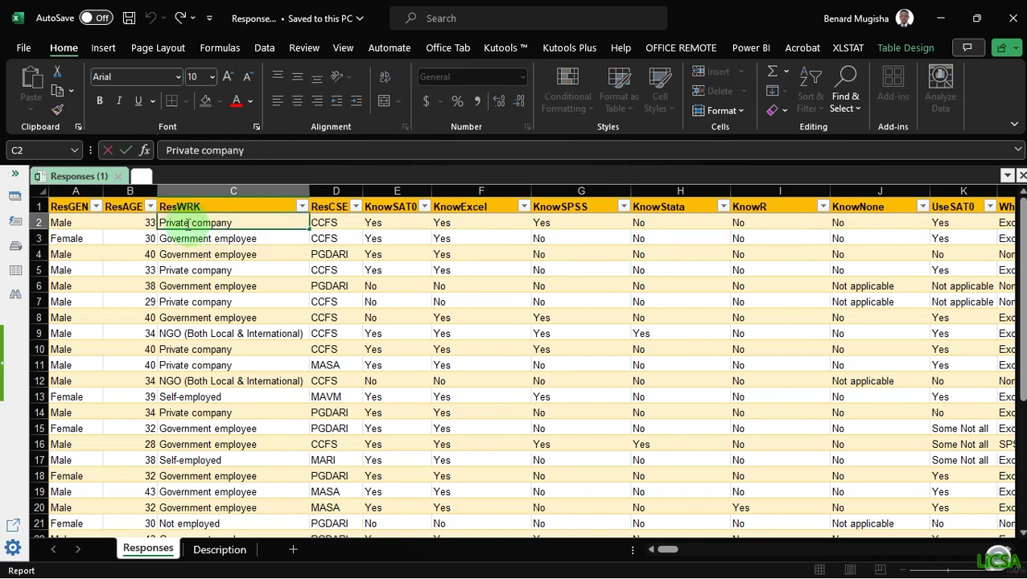
{"action": "left_click_drag", "start_coordinate": [192, 223], "coordinate": [250, 228]}
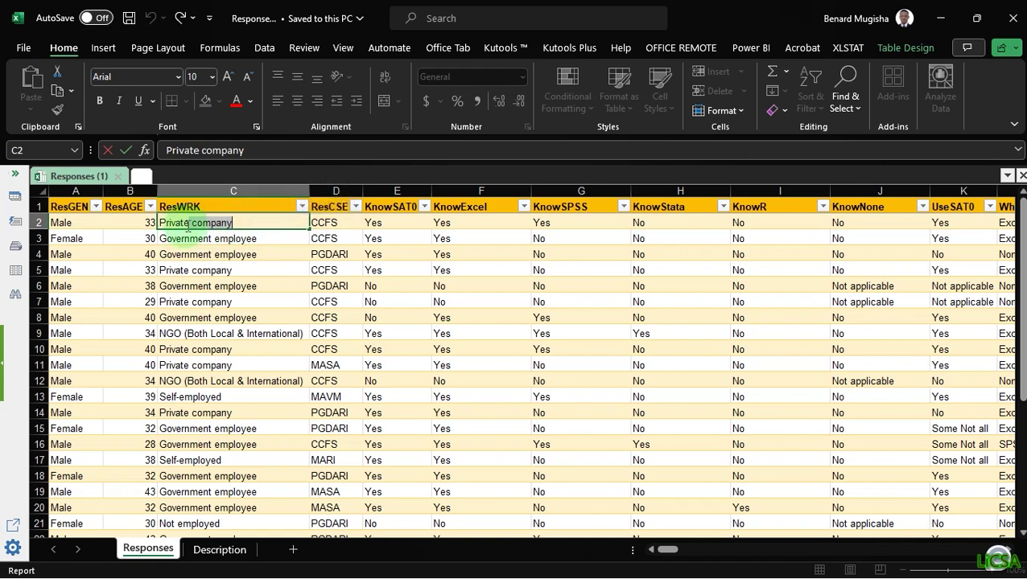
{"action": "key", "text": "Return"}
{"action": "key", "text": "Return"}
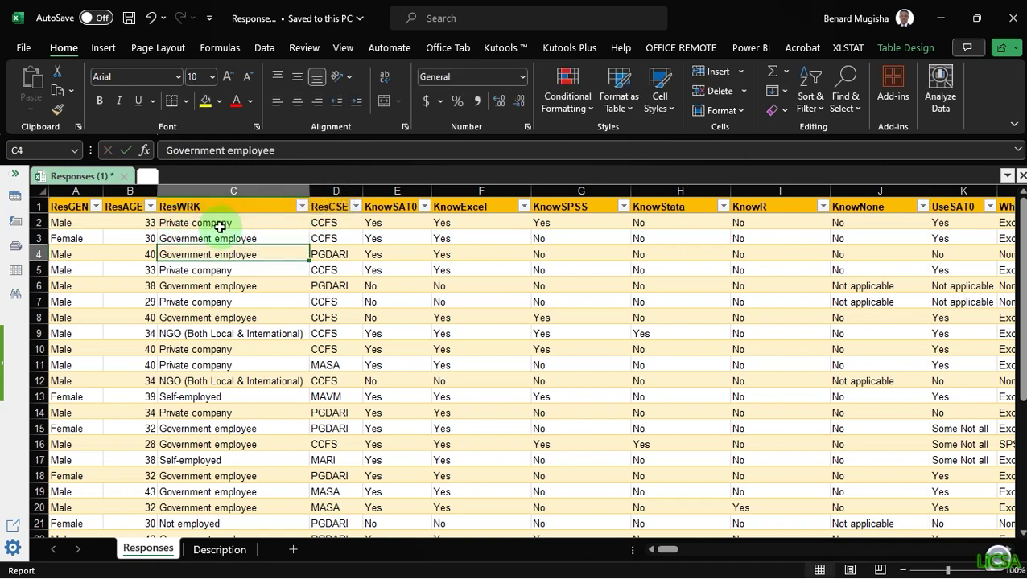
Replace every "Private company" answer in the ResWRK column with "Private"
{"action": "left_click_drag", "start_coordinate": [220, 227], "coordinate": [241, 499]}
{"action": "key", "text": "ctrl+f"}
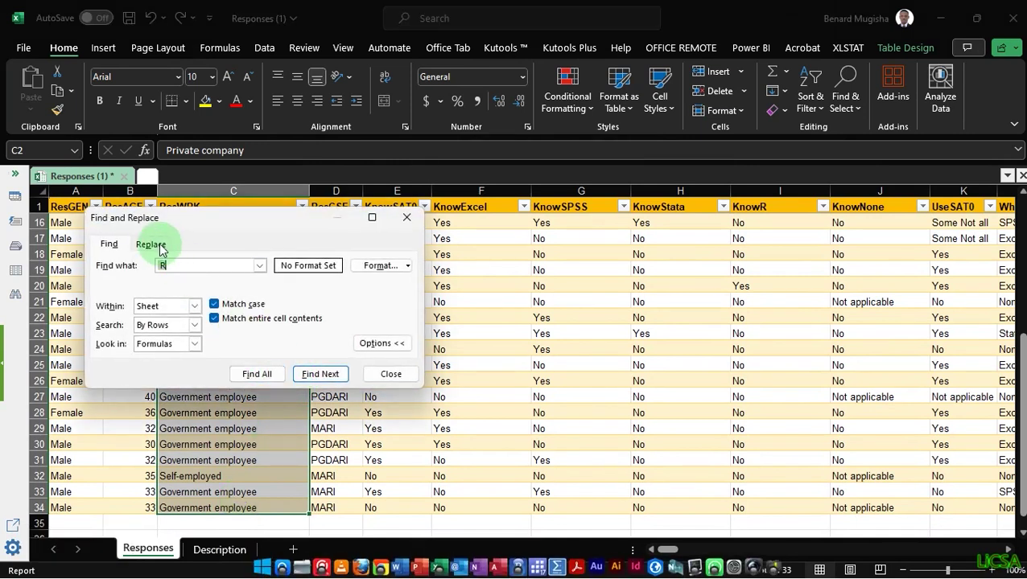
{"action": "left_click", "coordinate": [157, 246]}
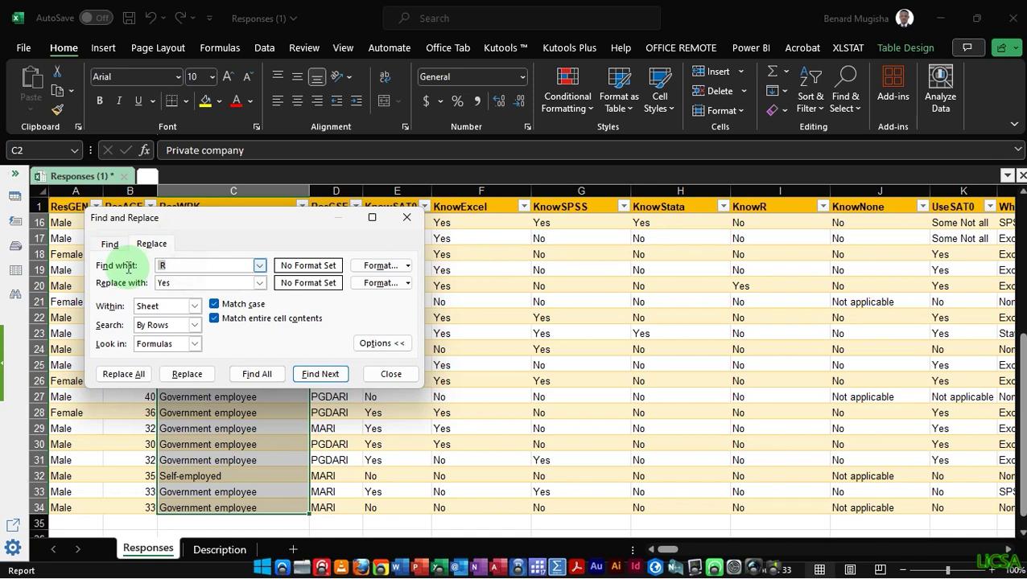
{"action": "key", "text": "BackSpace"}
{"action": "key", "text": "Caps_Lock"}
{"action": "type", "text": "Pri"}
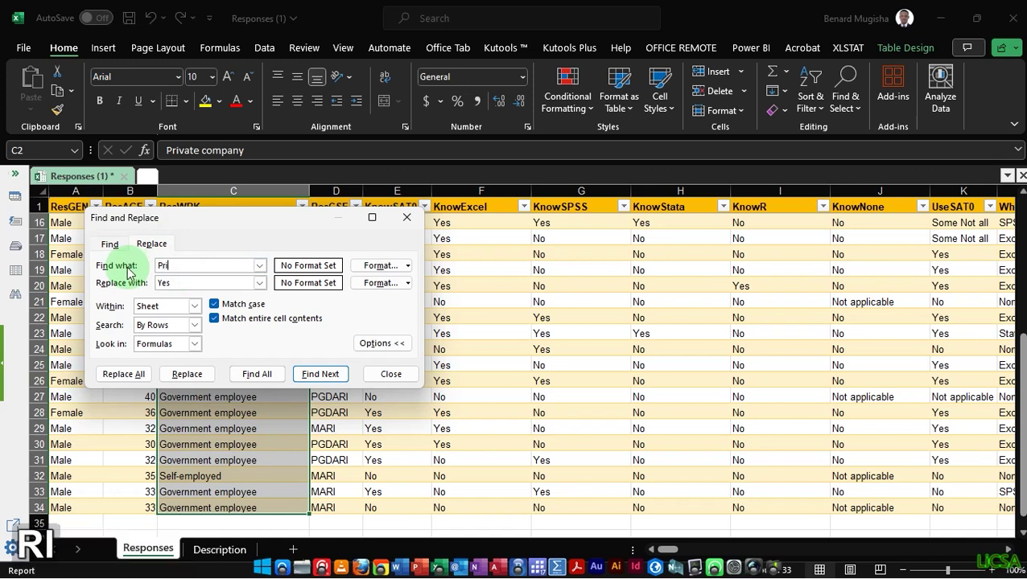
{"action": "type", "text": "vate co"}
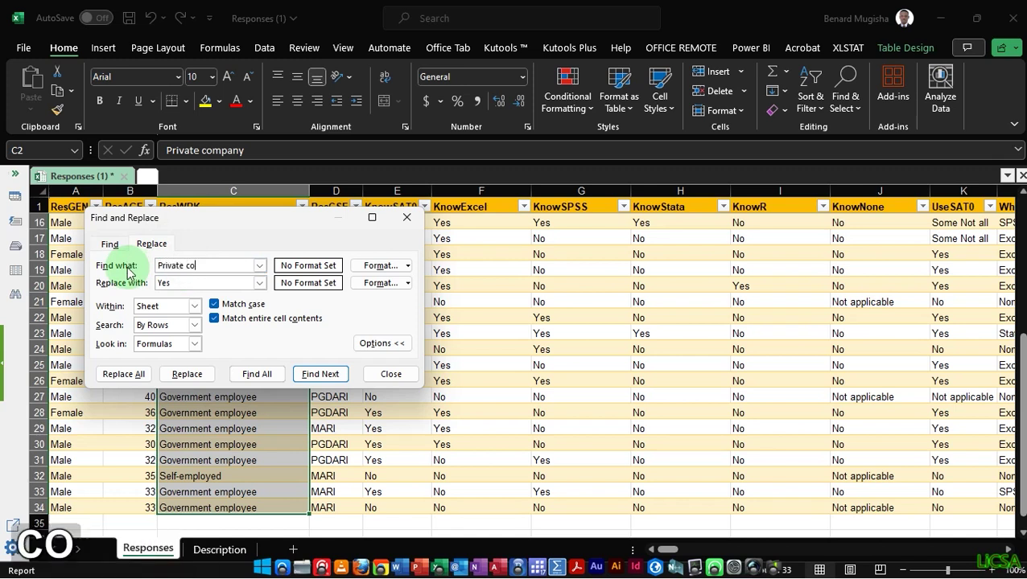
{"action": "type", "text": "mpany"}
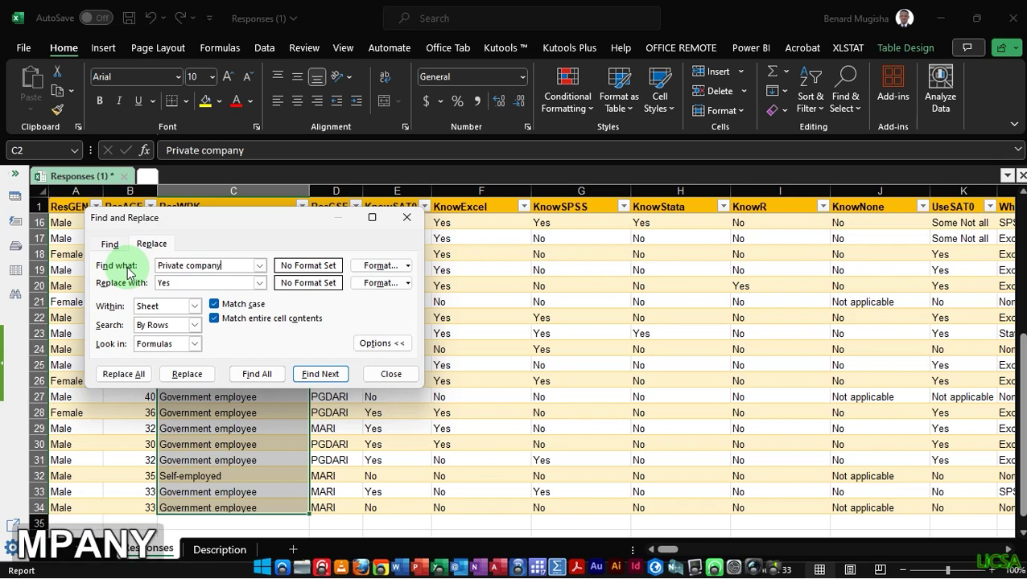
{"action": "key", "text": "Tab"}
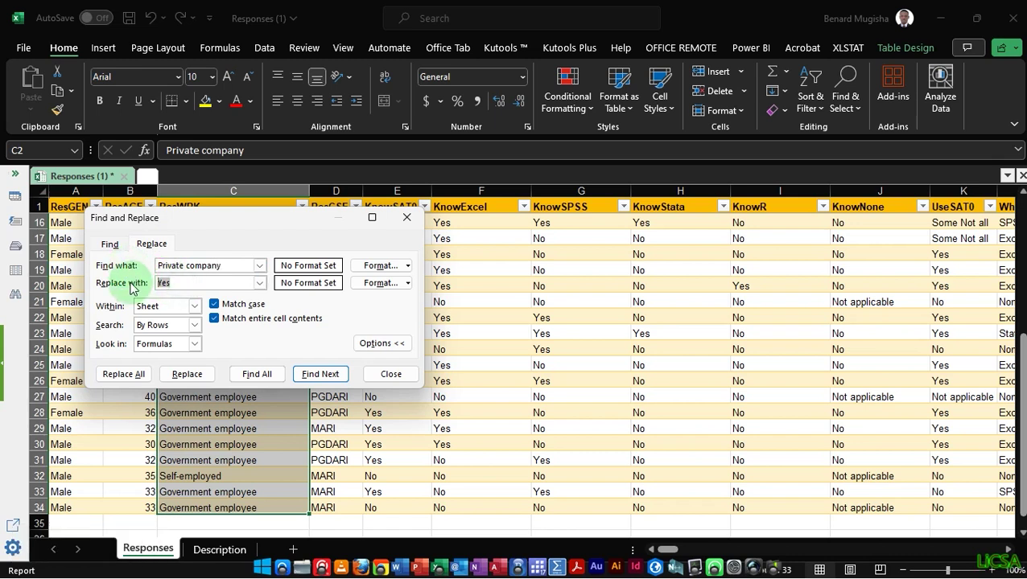
{"action": "type", "text": "Pri"}
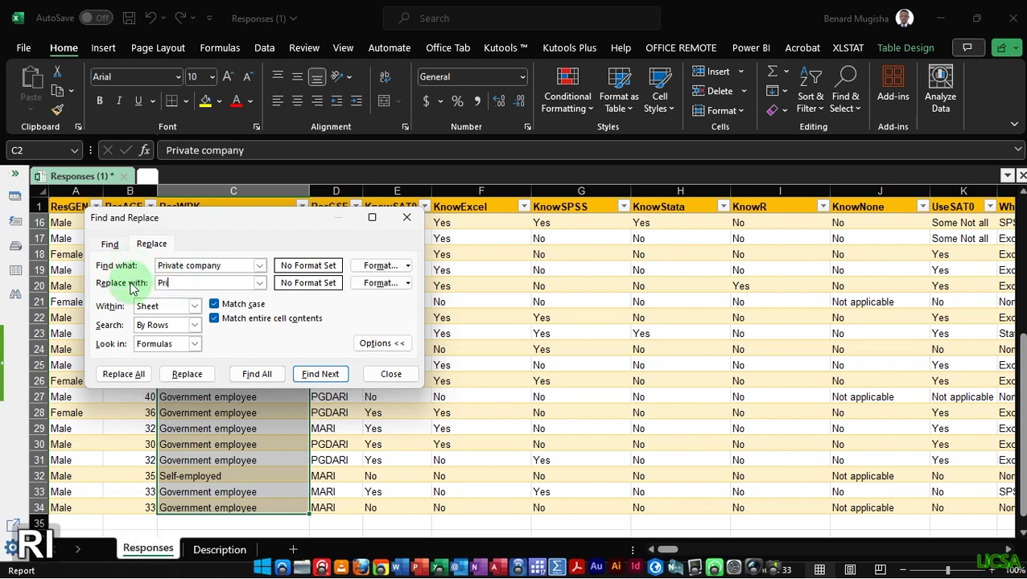
{"action": "type", "text": "vate"}
{"action": "left_click", "coordinate": [128, 374]}
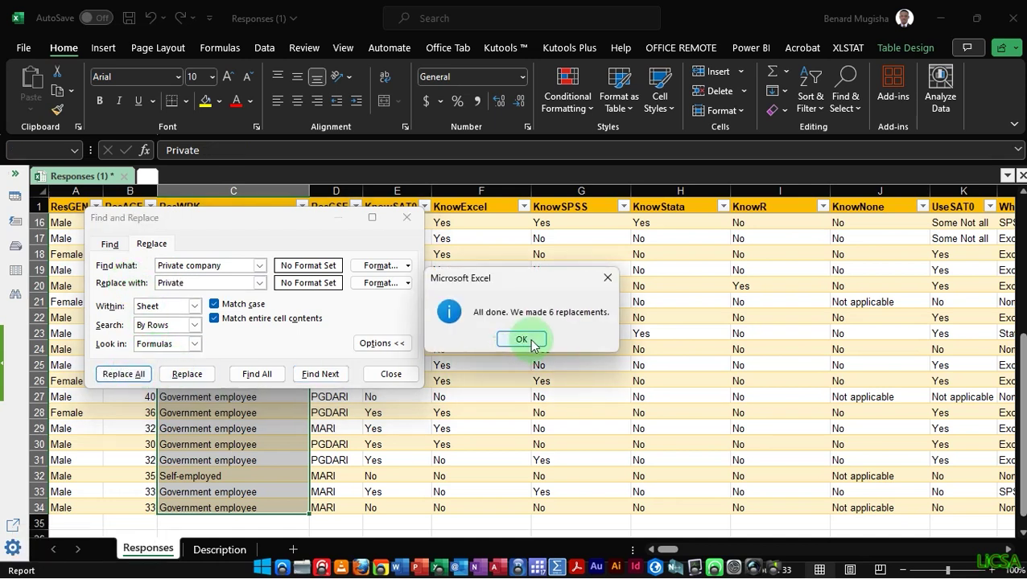
{"action": "left_click", "coordinate": [527, 339]}
Replace every "Government employee" answer in the ResWRK column with "Government" and close the Find and Replace dialog
{"action": "left_click_drag", "start_coordinate": [227, 266], "coordinate": [129, 271]}
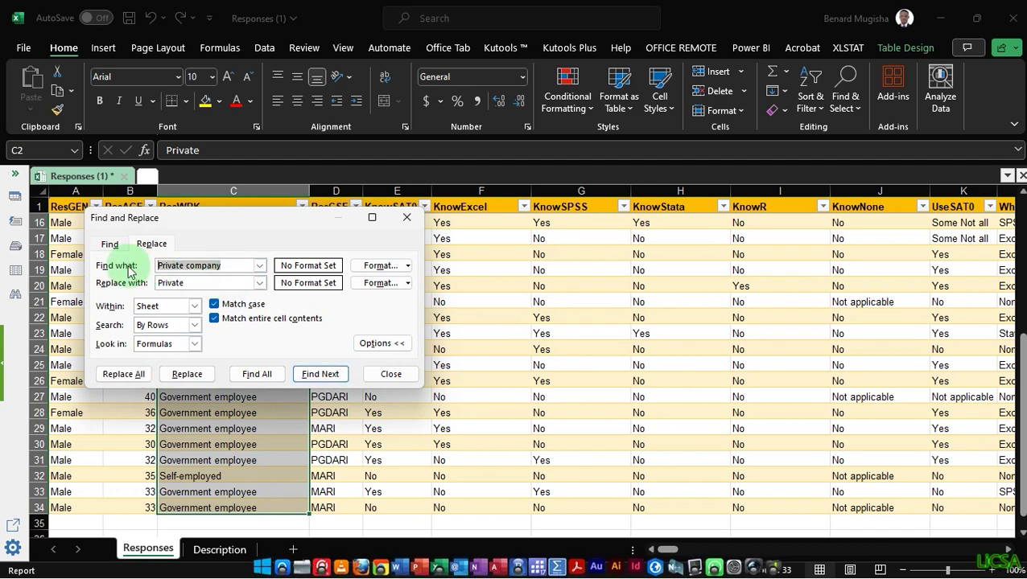
{"action": "key", "text": "Caps_Lock"}
{"action": "type", "text": "G"}
{"action": "key", "text": "Caps_Lock"}
{"action": "type", "text": "ov"}
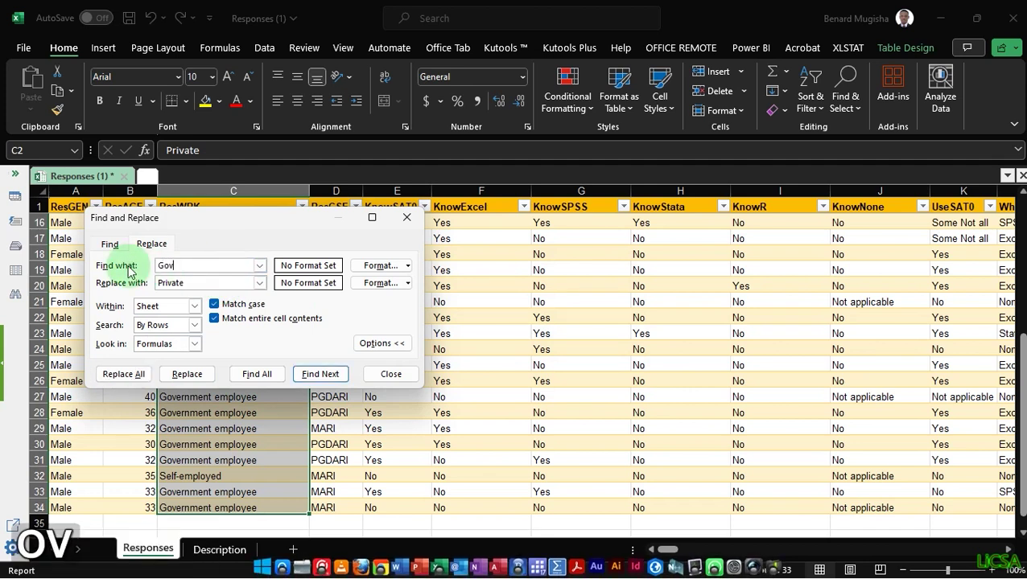
{"action": "type", "text": "ernment employee"}
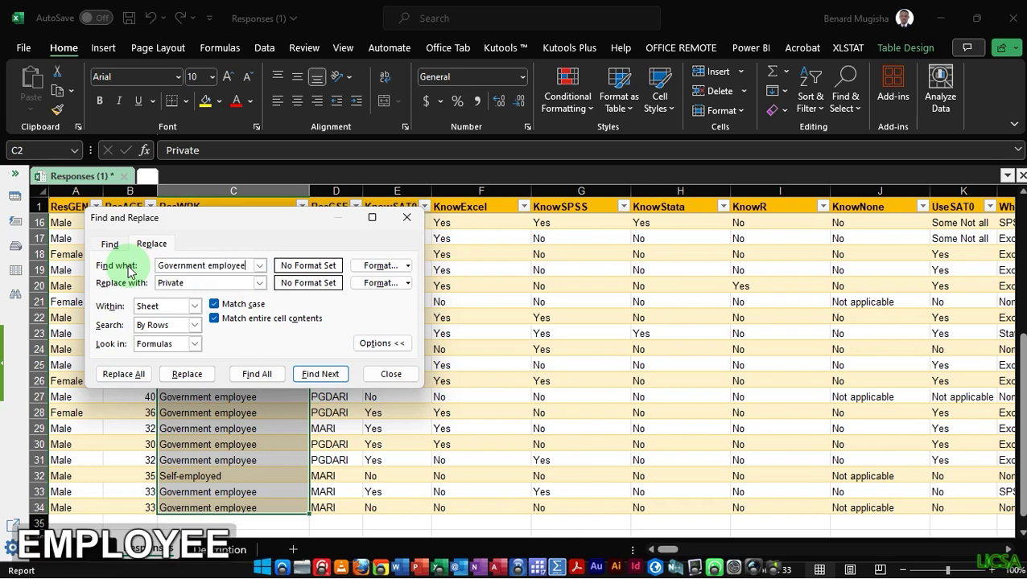
{"action": "left_click", "coordinate": [188, 283]}
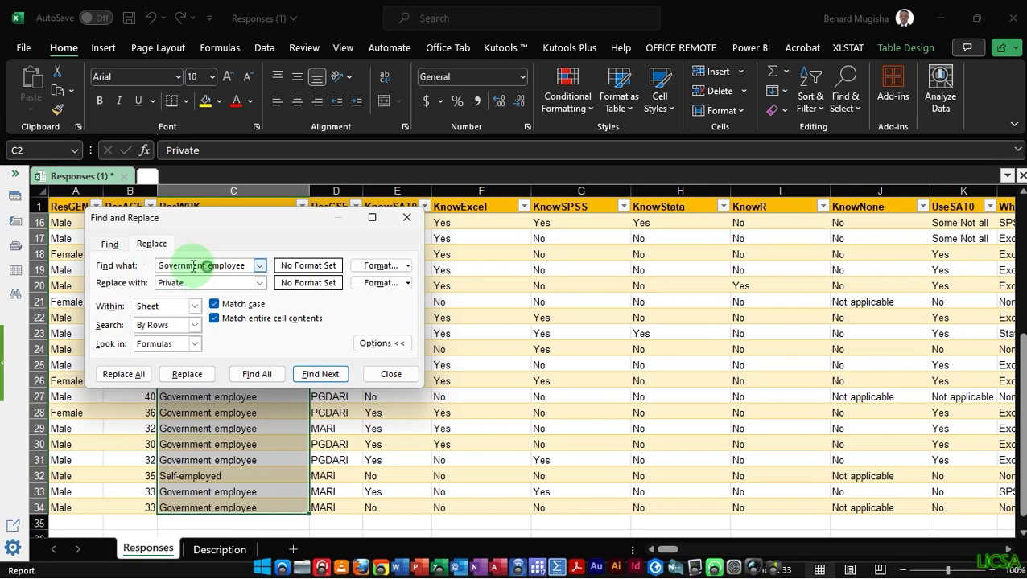
{"action": "key", "text": "ctrl+c"}
{"action": "double_click", "coordinate": [219, 283]}
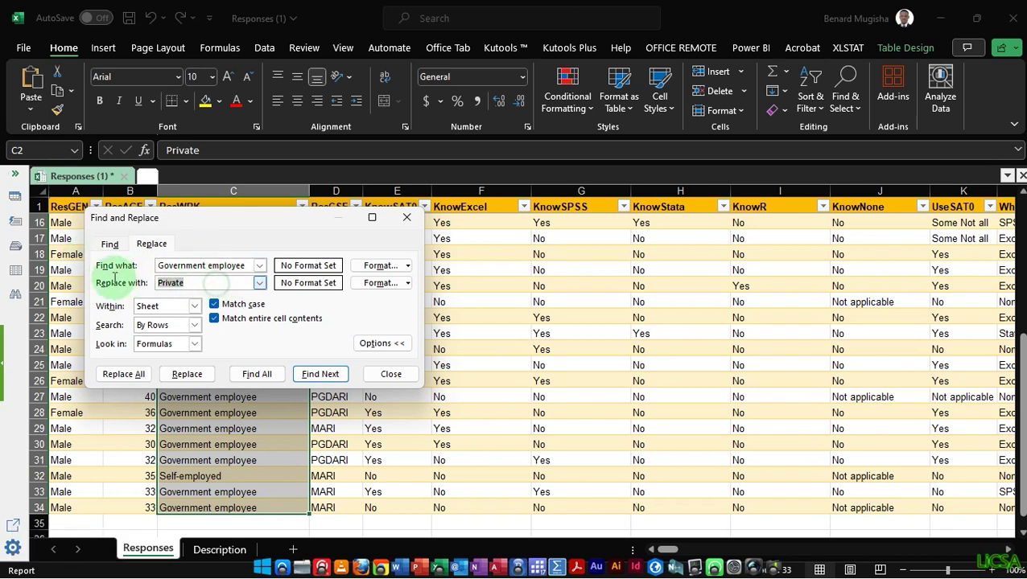
{"action": "key", "text": "ctrl+v"}
{"action": "key", "text": "BackSpace"}
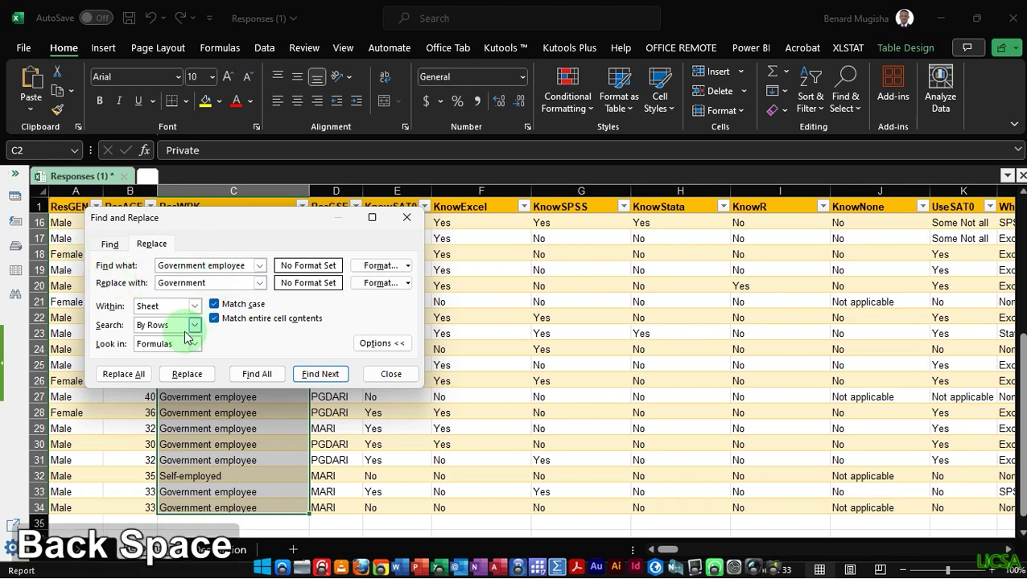
{"action": "left_click", "coordinate": [125, 374]}
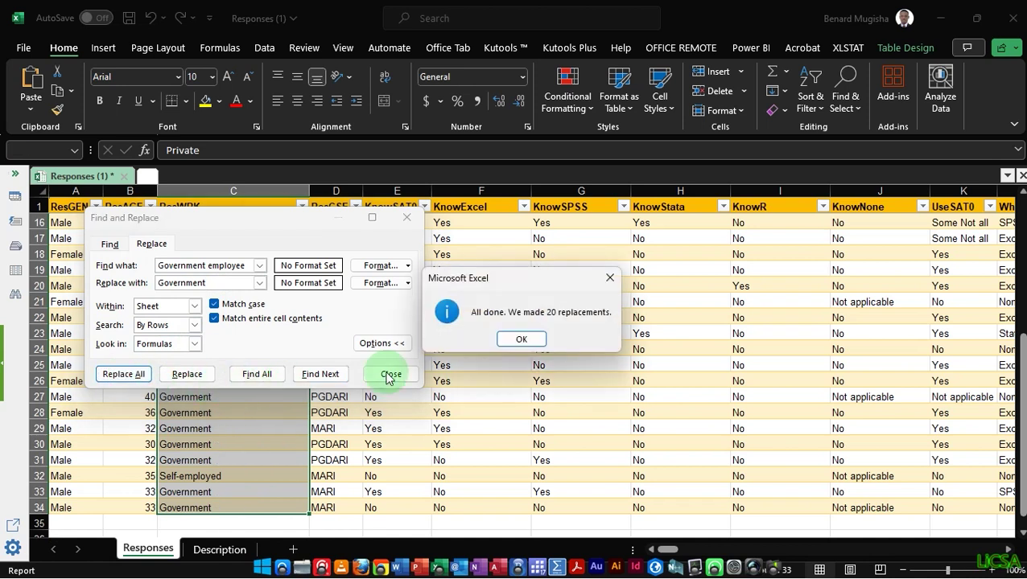
{"action": "left_click", "coordinate": [519, 340]}
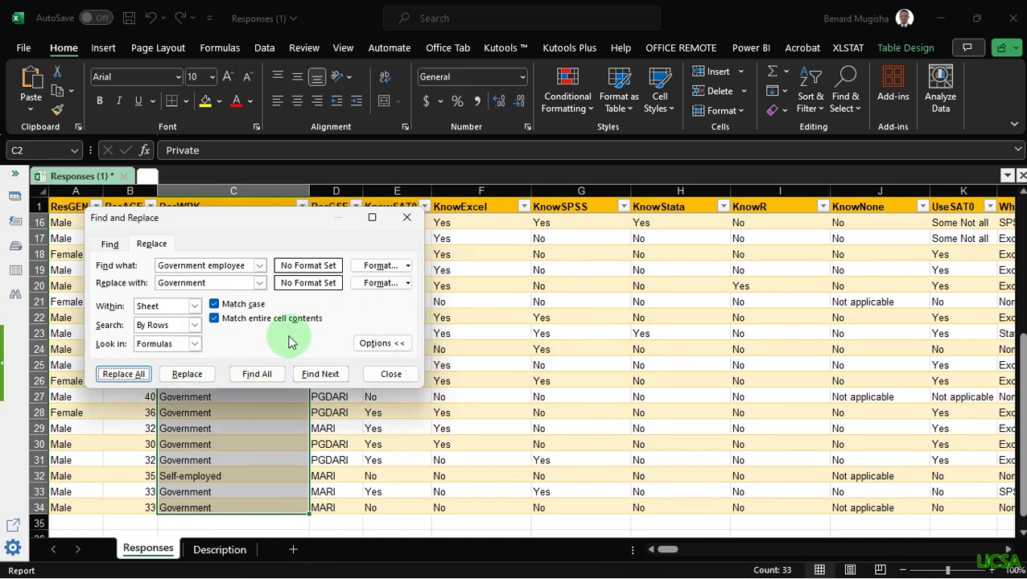
{"action": "left_click", "coordinate": [406, 217]}
{"action": "left_click_drag", "start_coordinate": [315, 335], "coordinate": [330, 396]}
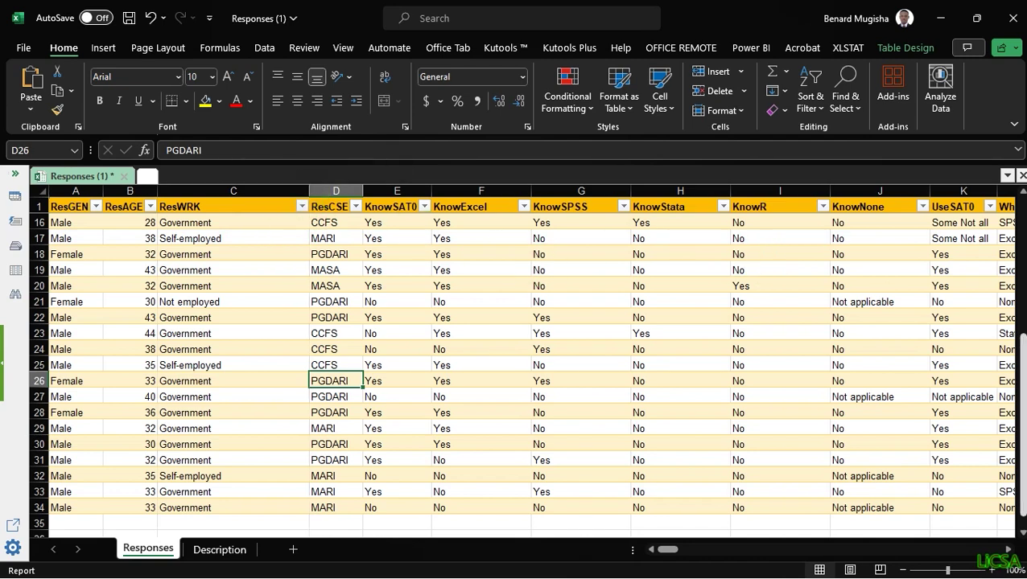
Shorten the two "NGO (Both Local & International)" answers in C9 and C12 to "NGO"
{"action": "scroll", "coordinate": [1004, 257], "scroll_direction": "up", "scroll_amount": 5}
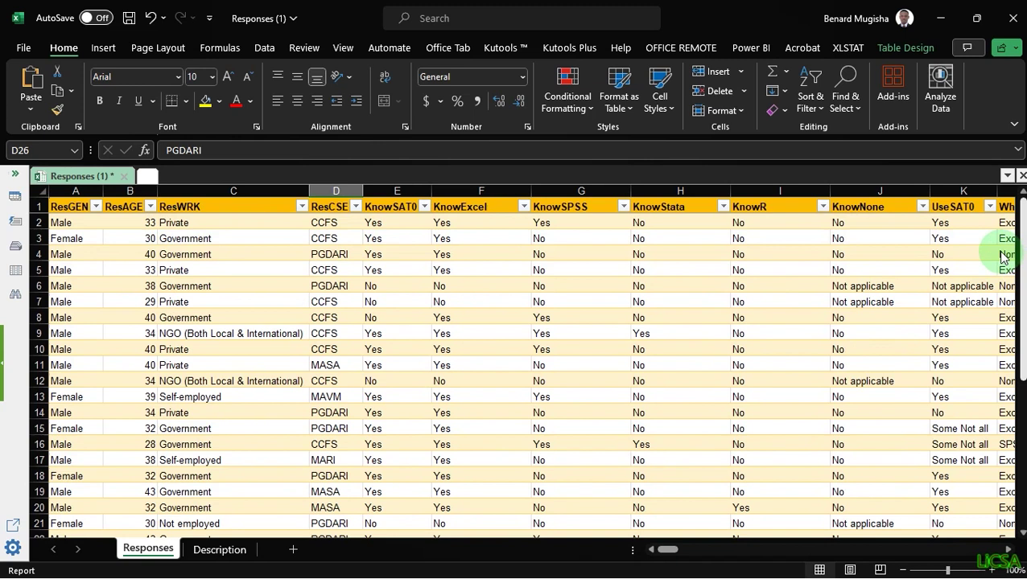
{"action": "left_click", "coordinate": [186, 335]}
{"action": "double_click", "coordinate": [187, 335]}
{"action": "left_click_drag", "start_coordinate": [185, 335], "coordinate": [309, 337]}
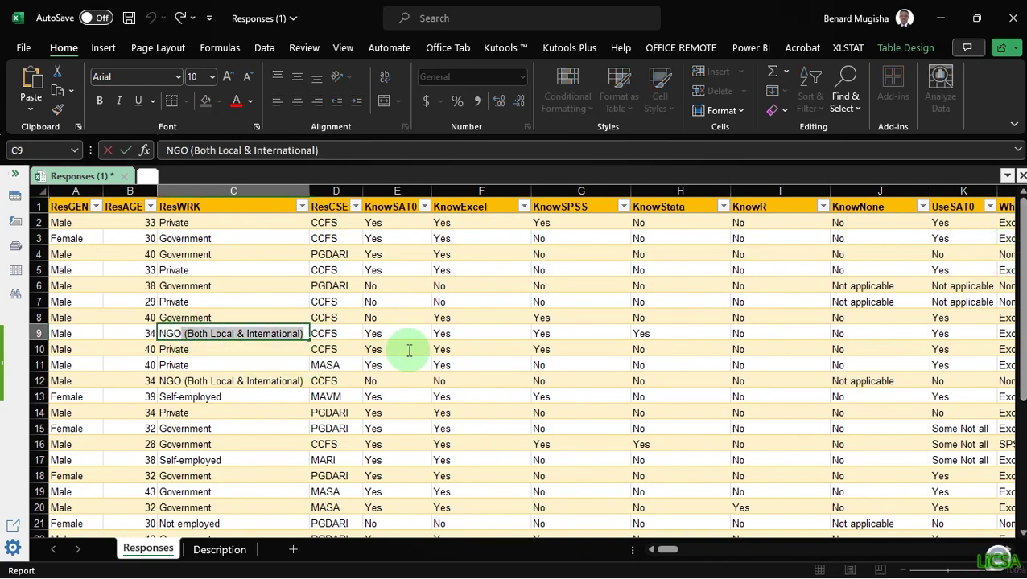
{"action": "key", "text": "BackSpace"}
{"action": "left_click", "coordinate": [195, 383]}
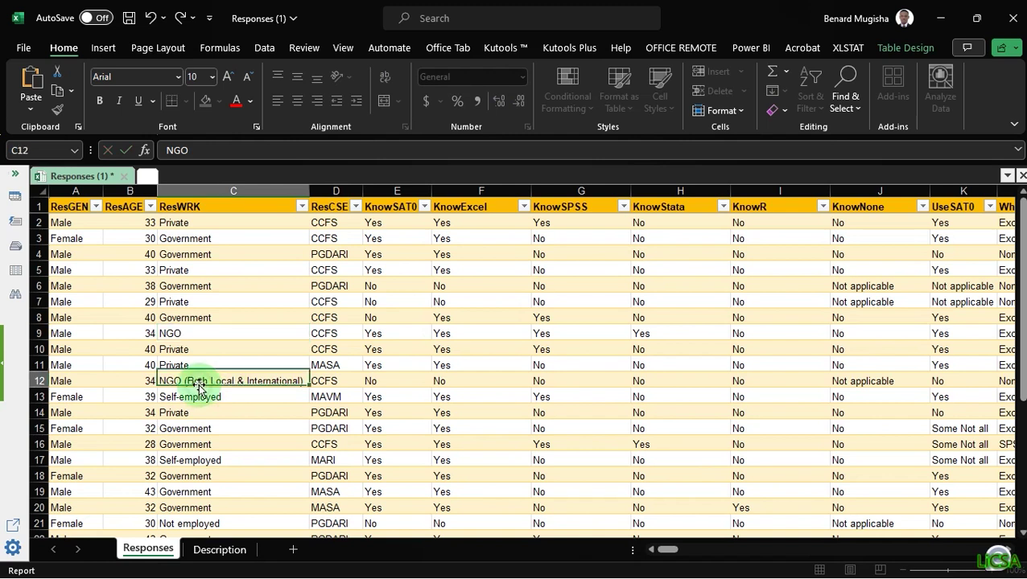
{"action": "double_click", "coordinate": [185, 381]}
{"action": "left_click_drag", "start_coordinate": [185, 381], "coordinate": [304, 382]}
{"action": "key", "text": "Delete"}
{"action": "left_click", "coordinate": [321, 365]}
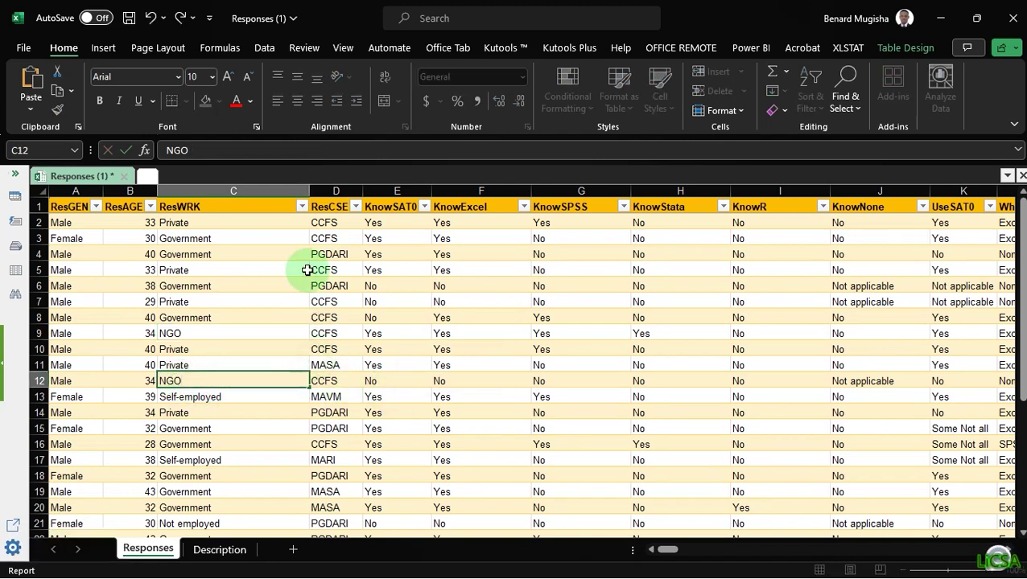
Autofit the width of the ResWRK column and save the workbook
{"action": "double_click", "coordinate": [304, 193]}
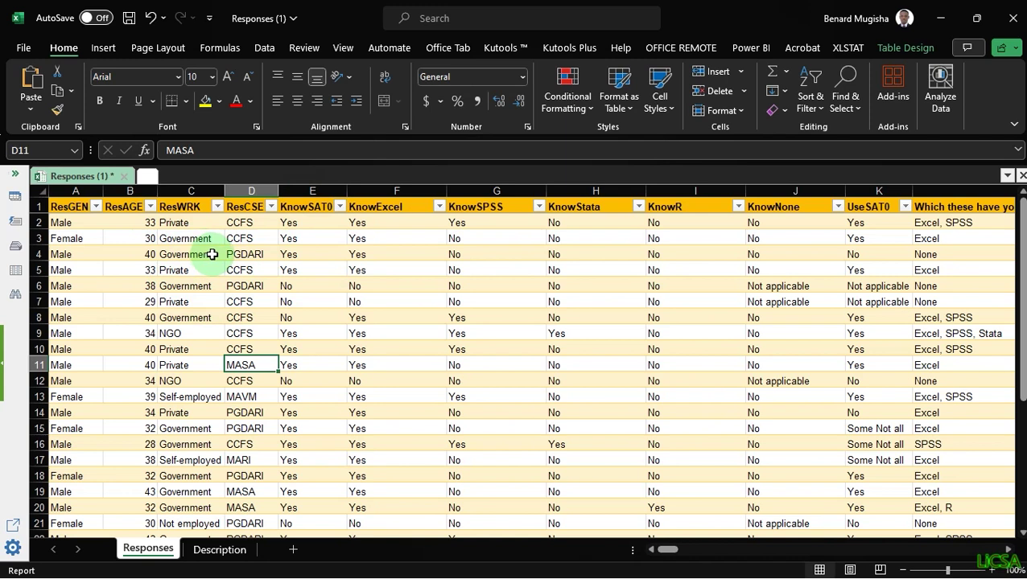
{"action": "key", "text": "ctrl+s"}
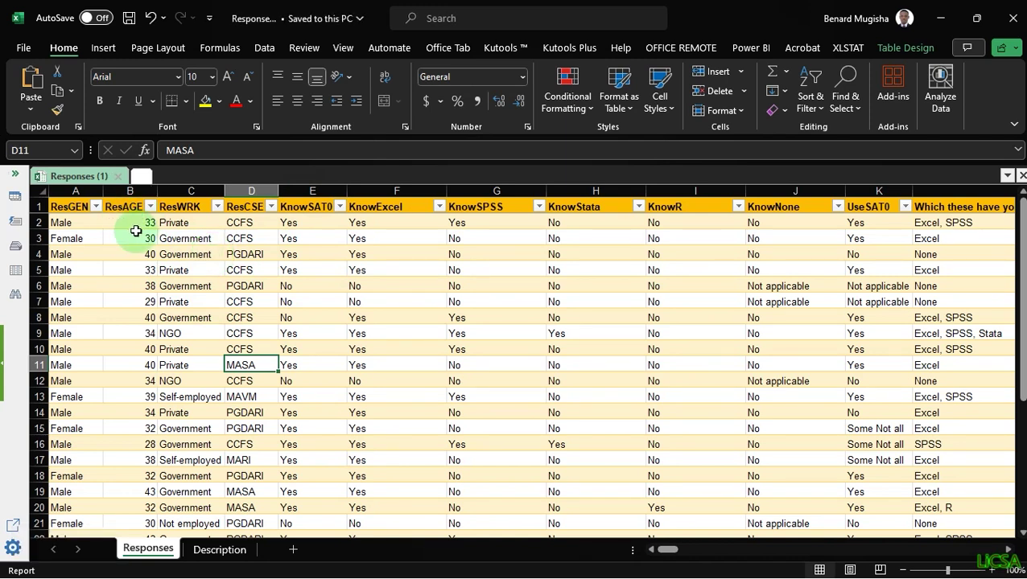
{"action": "left_click_drag", "start_coordinate": [138, 225], "coordinate": [137, 254]}
{"action": "left_click_drag", "start_coordinate": [64, 204], "coordinate": [452, 233]}
{"action": "left_click", "coordinate": [183, 280]}
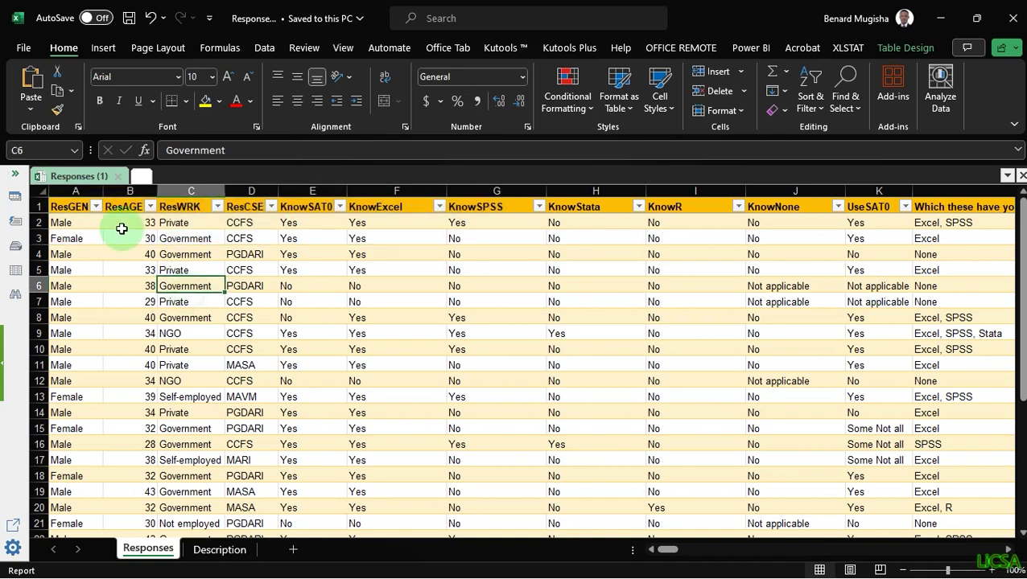
Center the contents of columns A through K, from ResGEN to UseSAT0, horizontally
{"action": "left_click", "coordinate": [77, 205]}
{"action": "left_click_drag", "start_coordinate": [77, 191], "coordinate": [855, 225]}
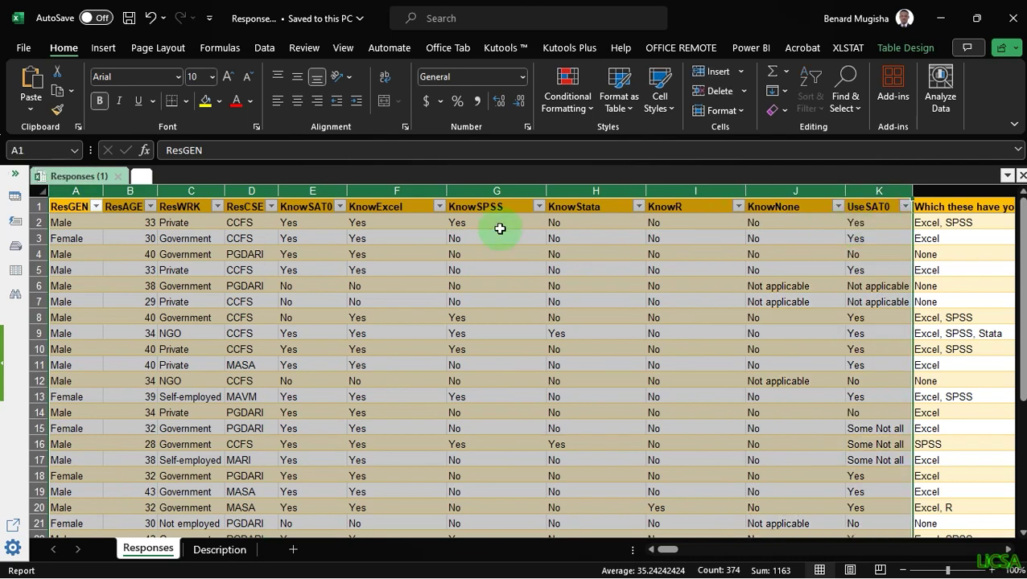
{"action": "left_click", "coordinate": [297, 95]}
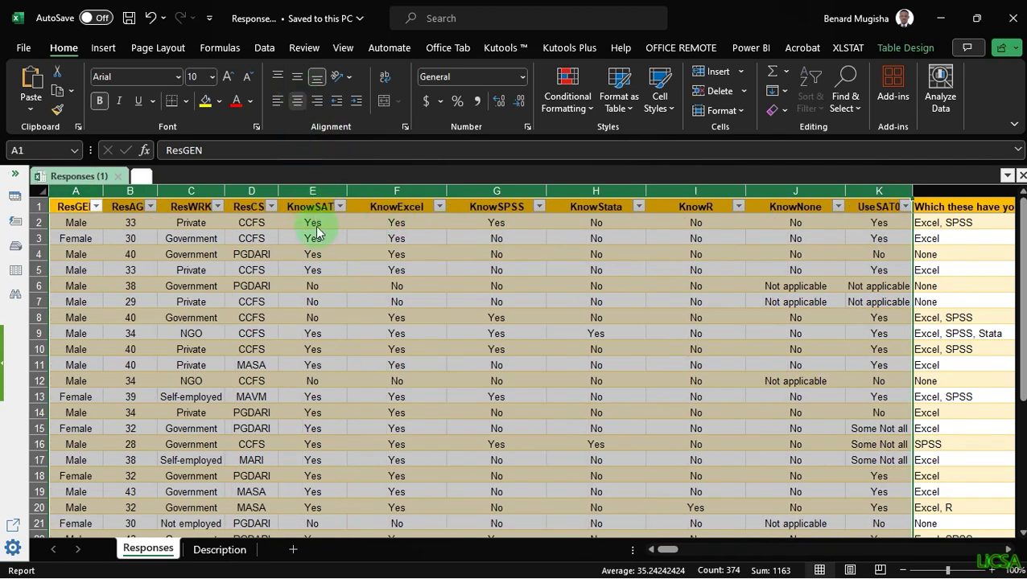
{"action": "left_click", "coordinate": [344, 298]}
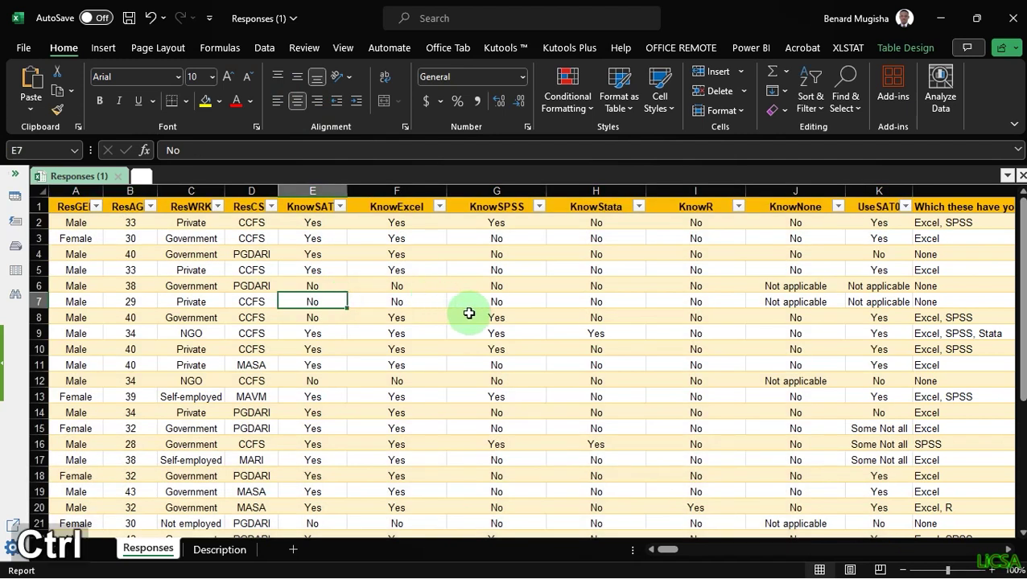
Narrow columns F through J, from KnowExcel to KnowNone, to fit their contents and save the workbook
{"action": "key", "text": "ctrl+s"}
{"action": "left_click", "coordinate": [440, 189]}
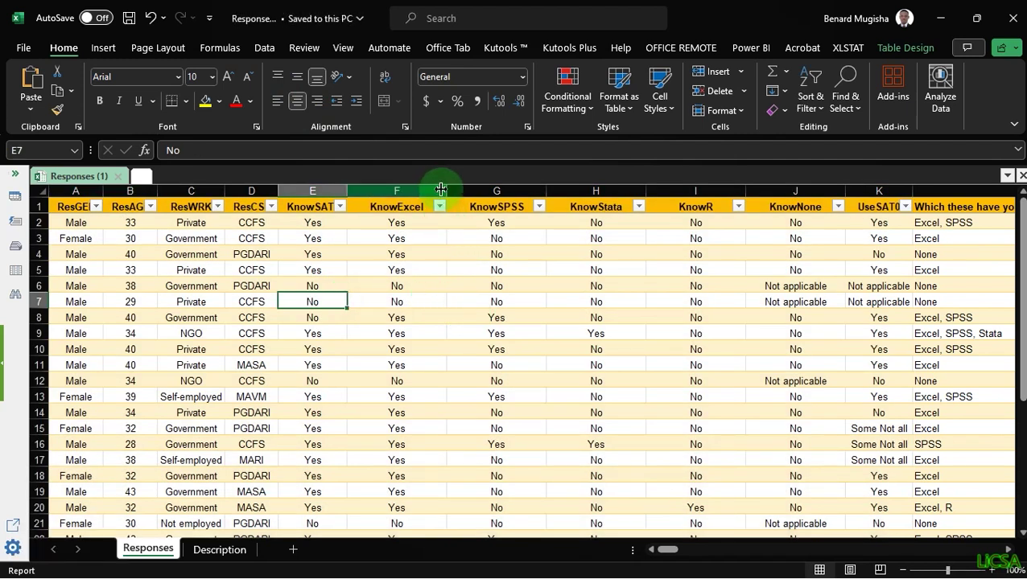
{"action": "left_click_drag", "start_coordinate": [444, 191], "coordinate": [428, 191]}
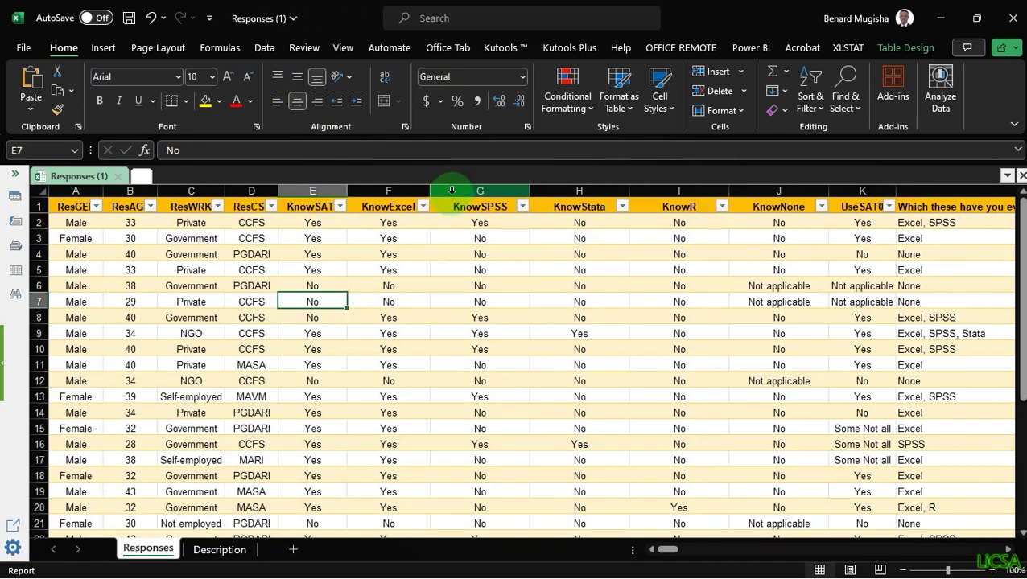
{"action": "double_click", "coordinate": [530, 192]}
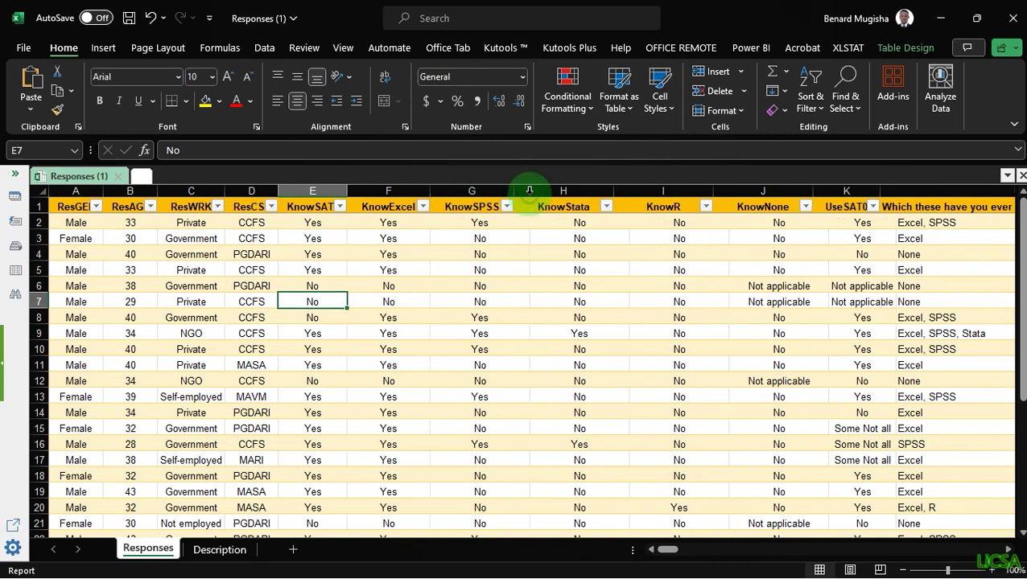
{"action": "double_click", "coordinate": [613, 191]}
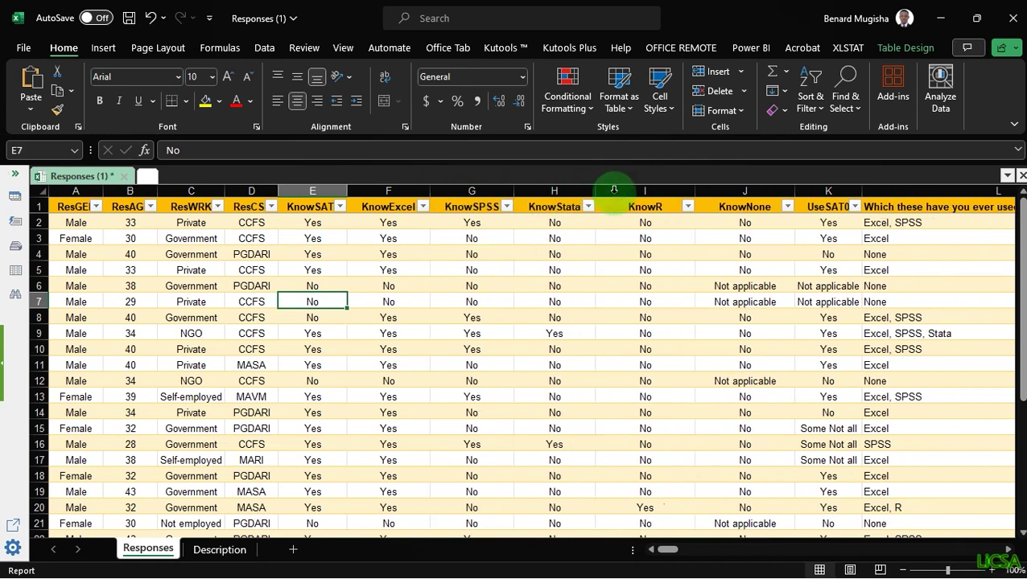
{"action": "double_click", "coordinate": [693, 193]}
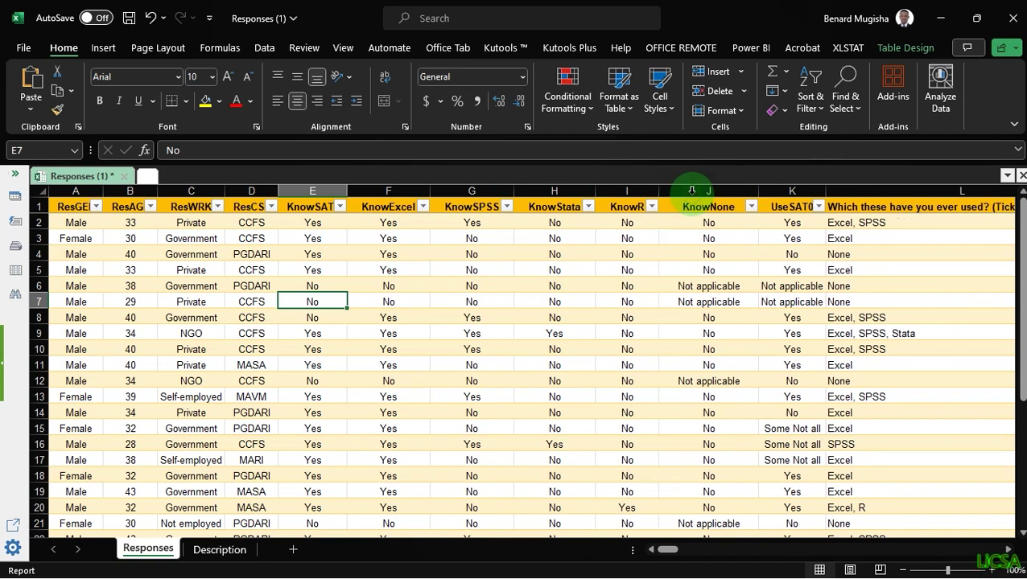
{"action": "double_click", "coordinate": [755, 194]}
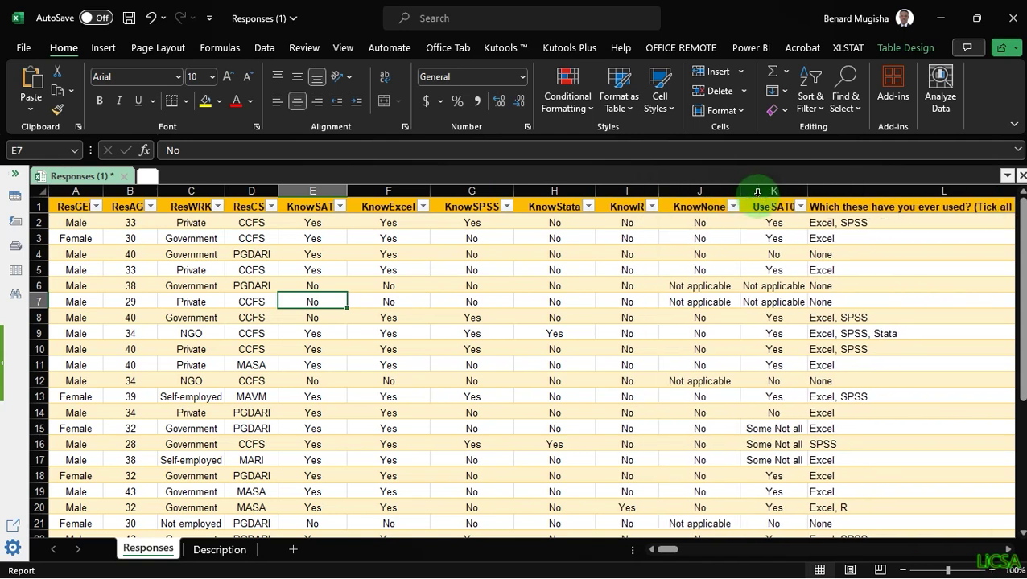
{"action": "left_click", "coordinate": [458, 268]}
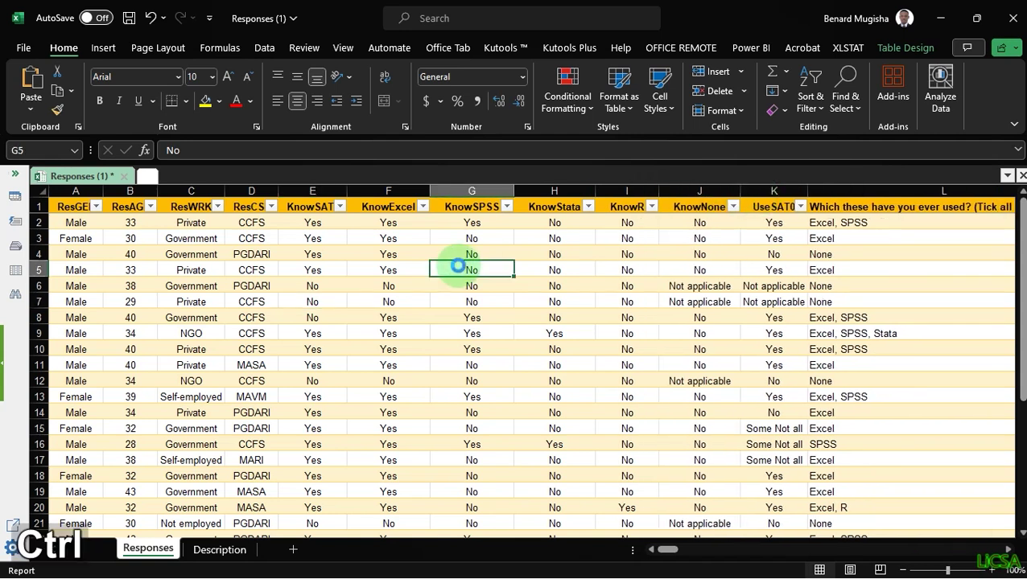
{"action": "key", "text": "ctrl+s"}
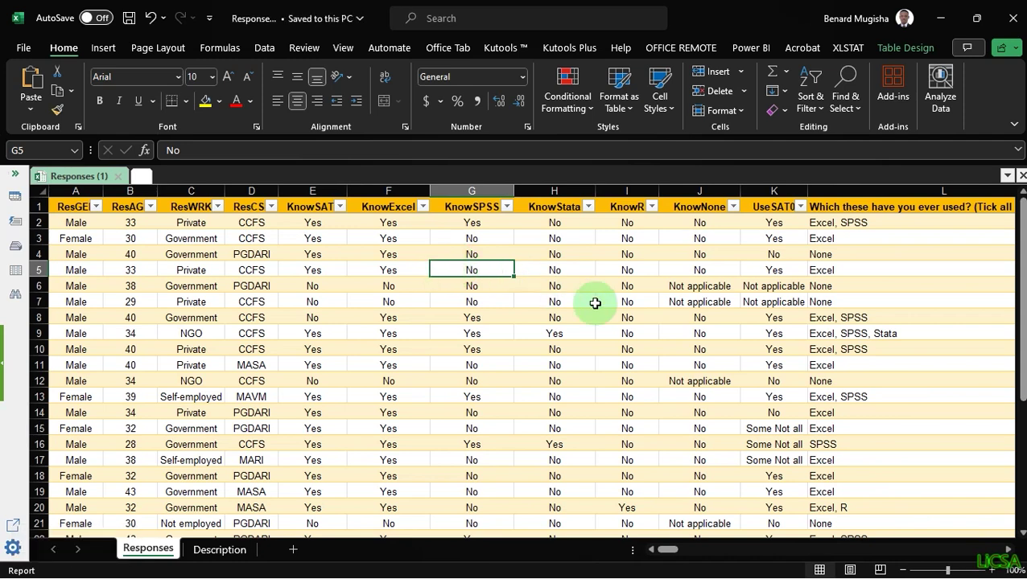